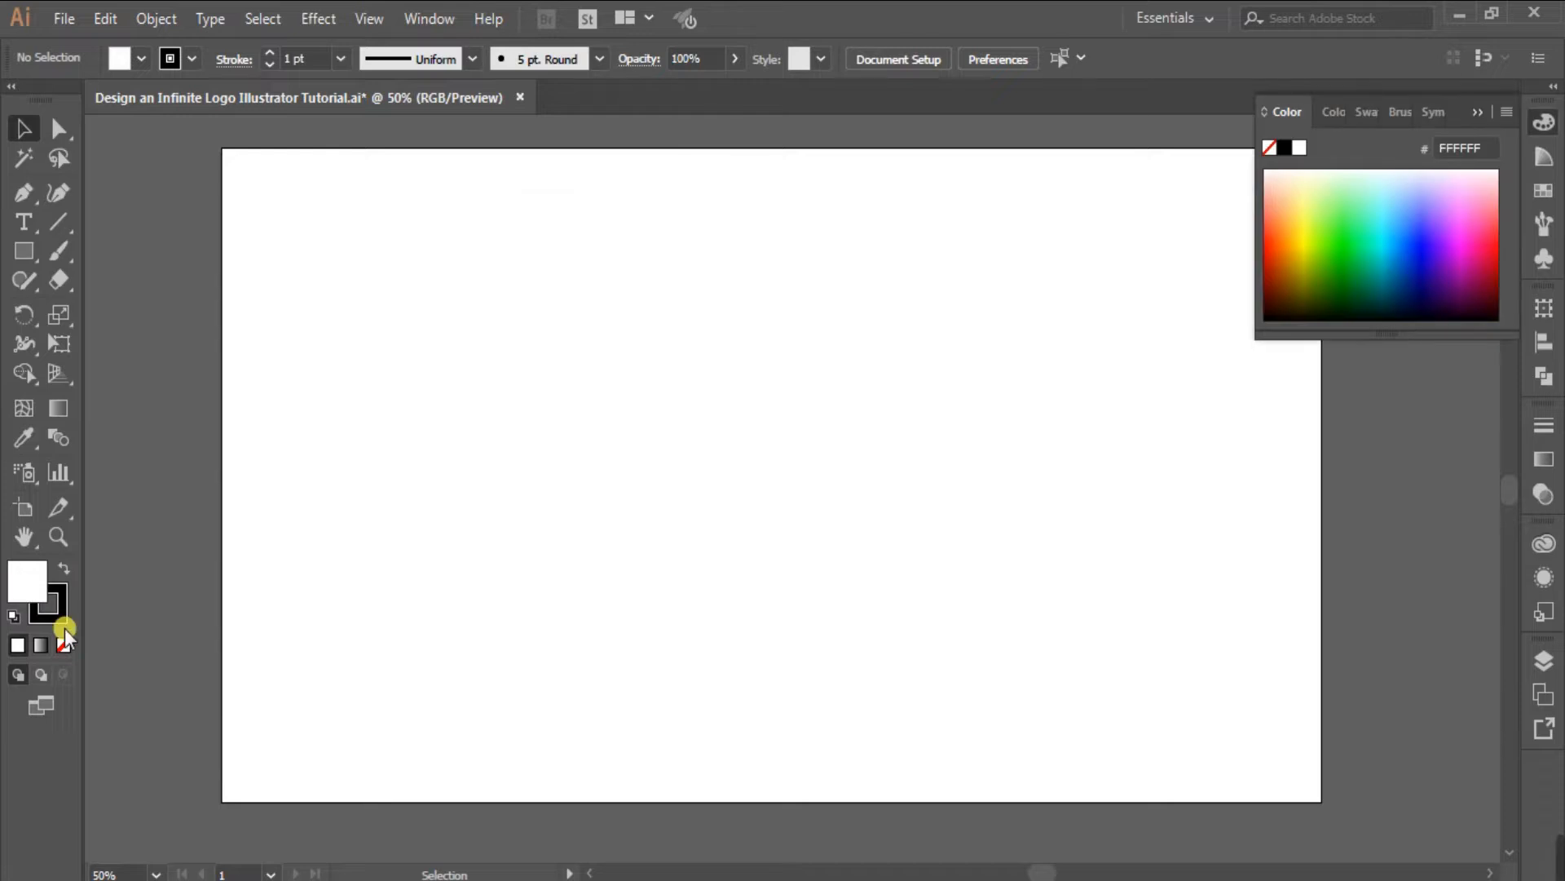
- Set the fill to none and make the black stroke the active colour
click(63, 645)
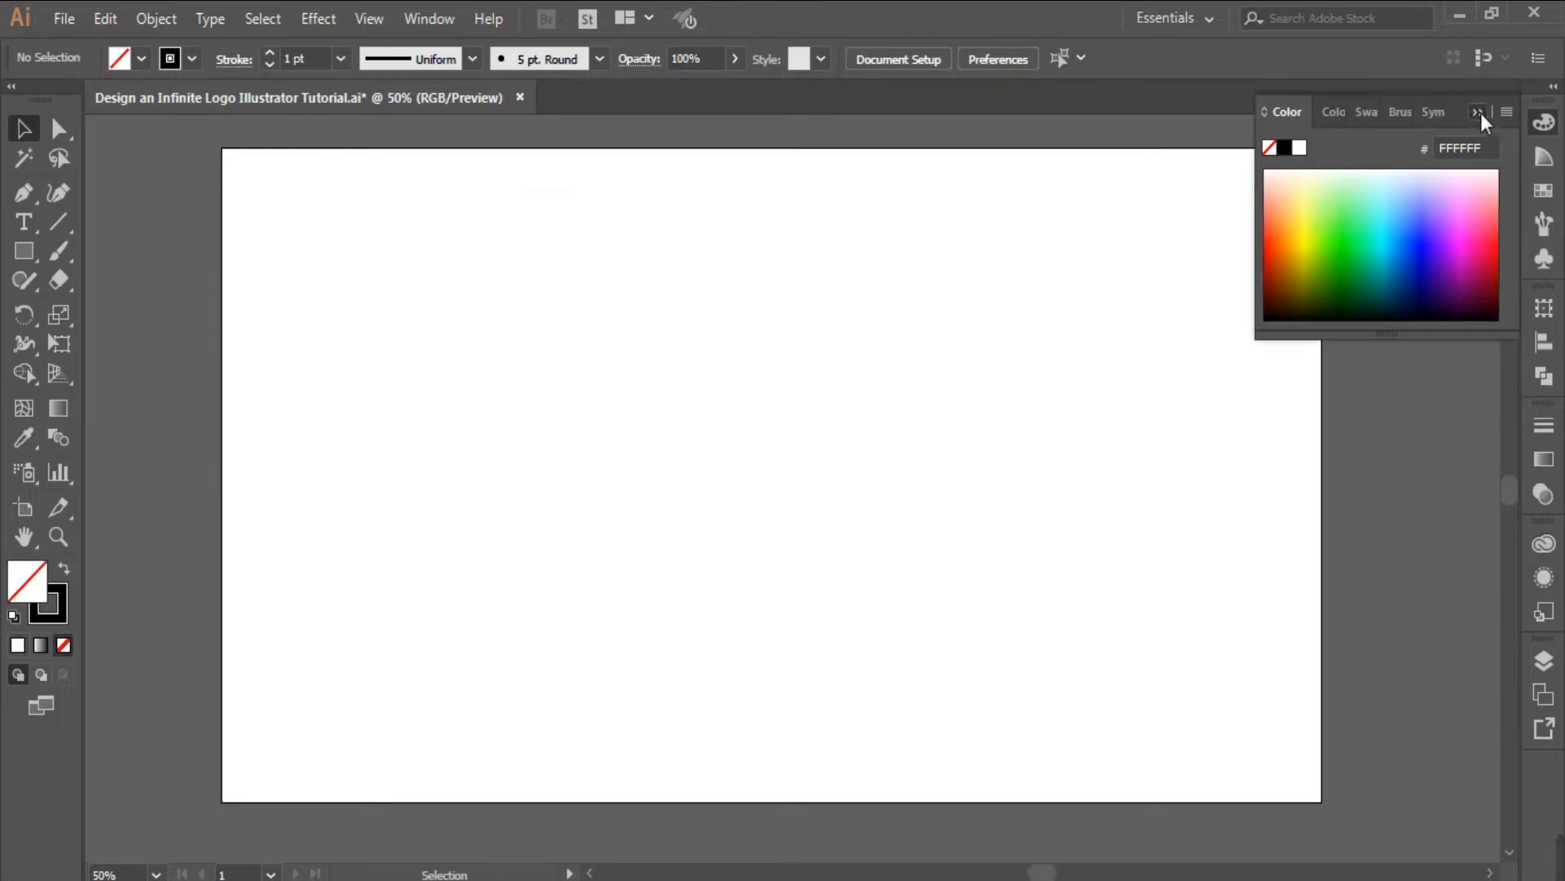
click(59, 614)
click(1478, 115)
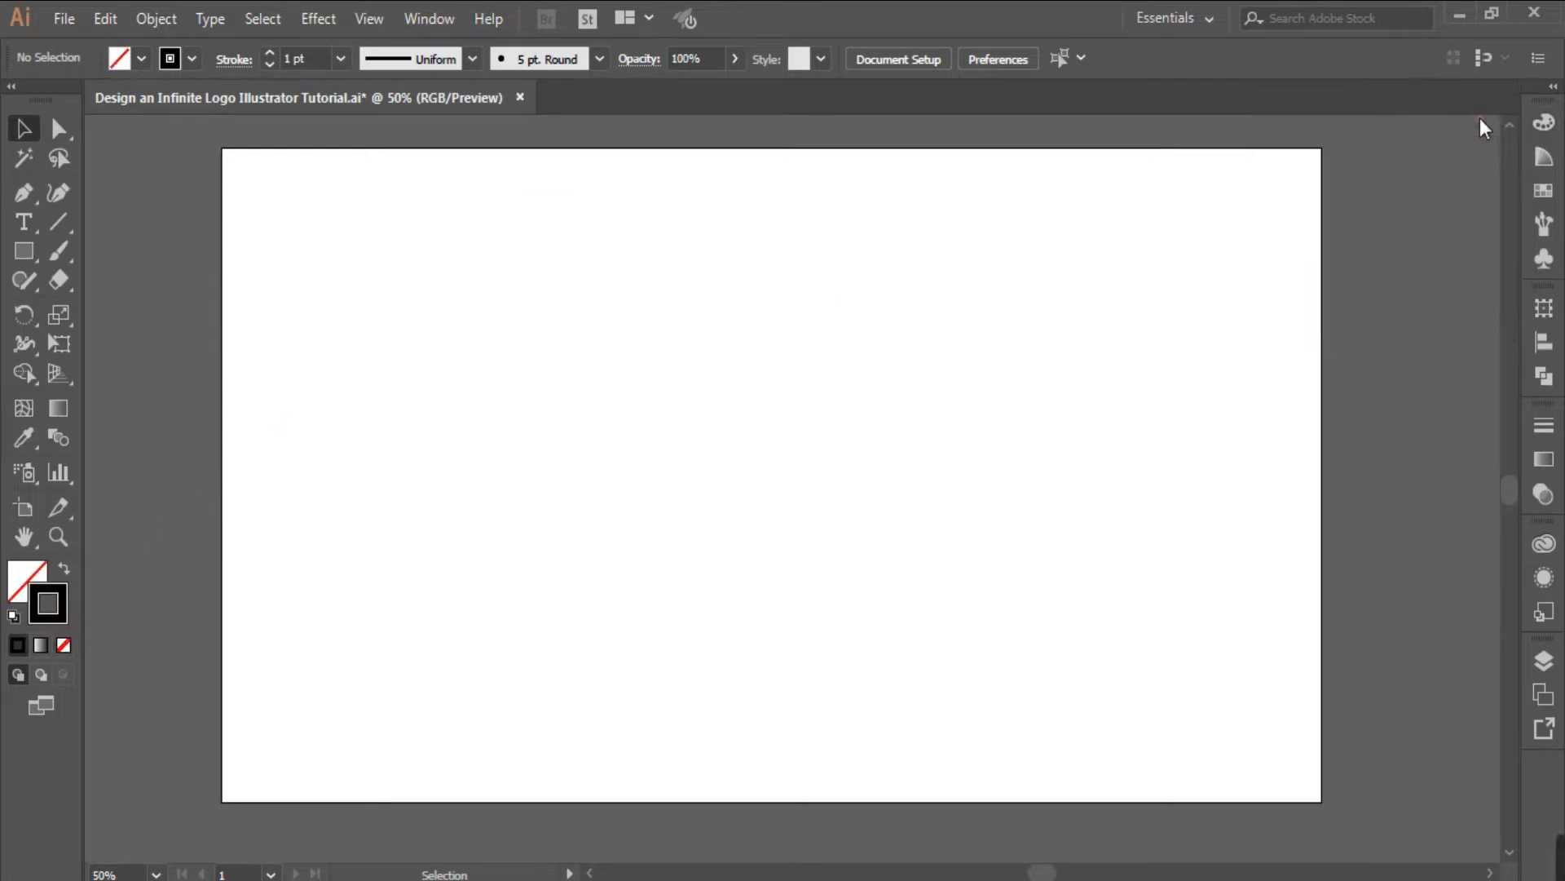
- Draw a circle about 460 px in diameter in the left half of the artboard with the Ellipse tool
click(27, 254)
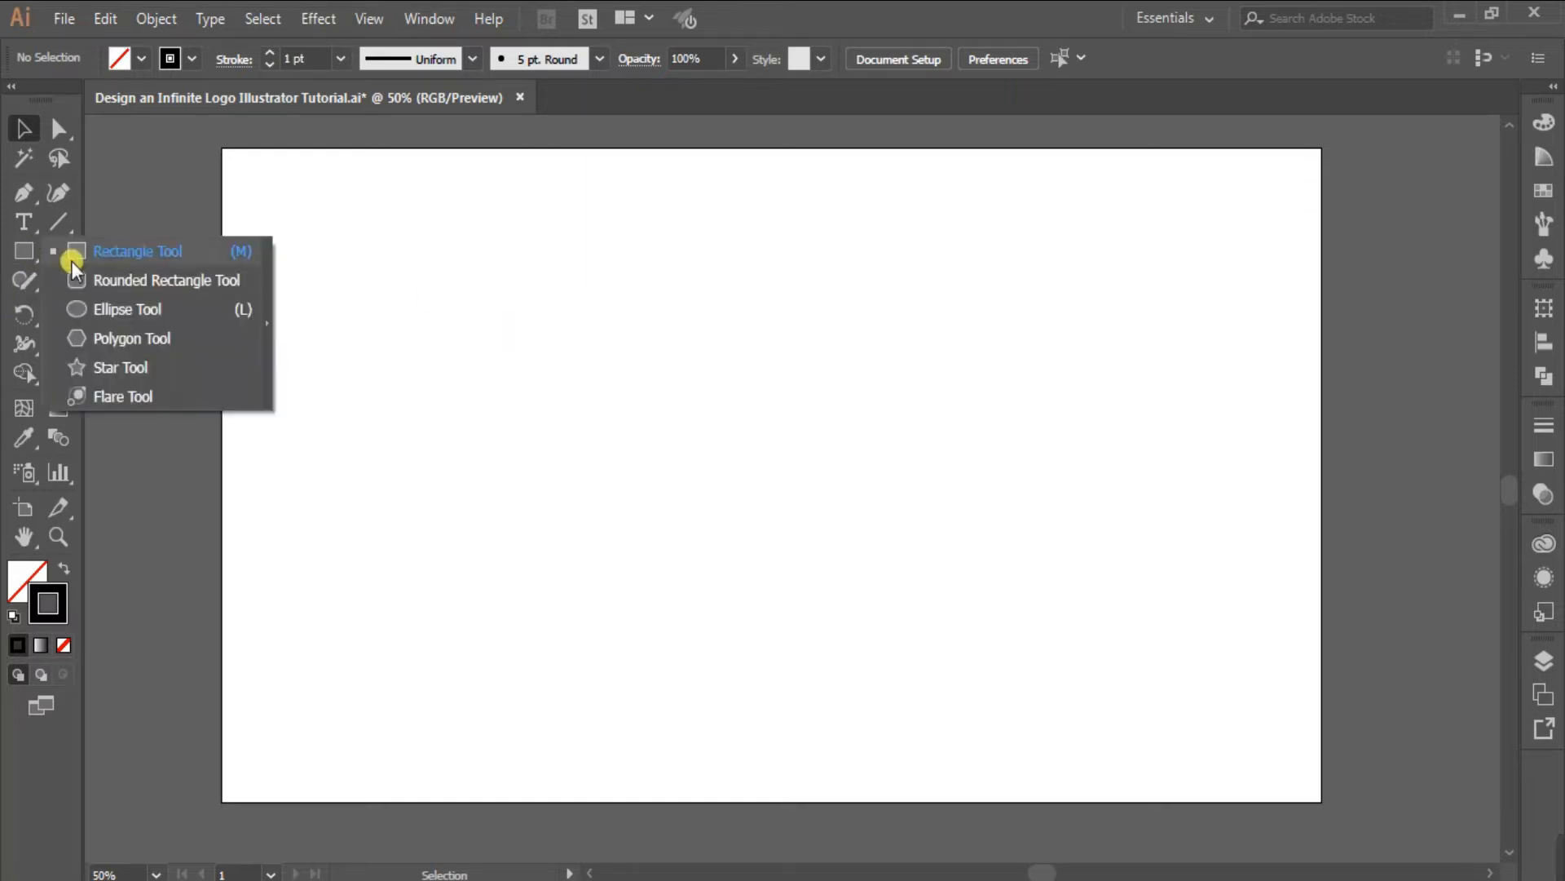
click(153, 309)
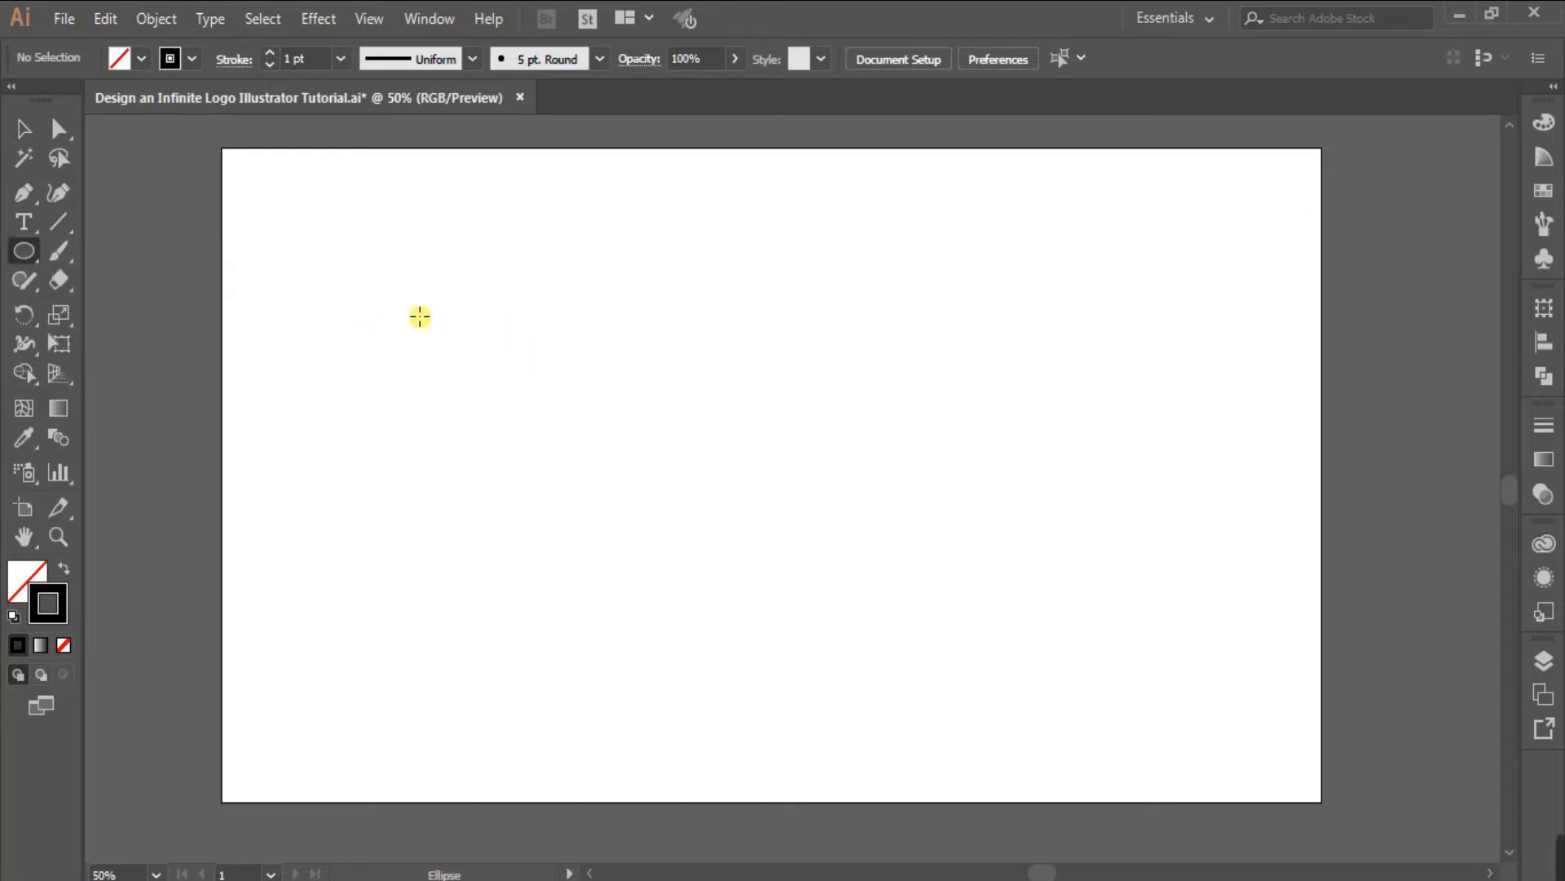
drag(416, 324, 680, 581)
click(24, 129)
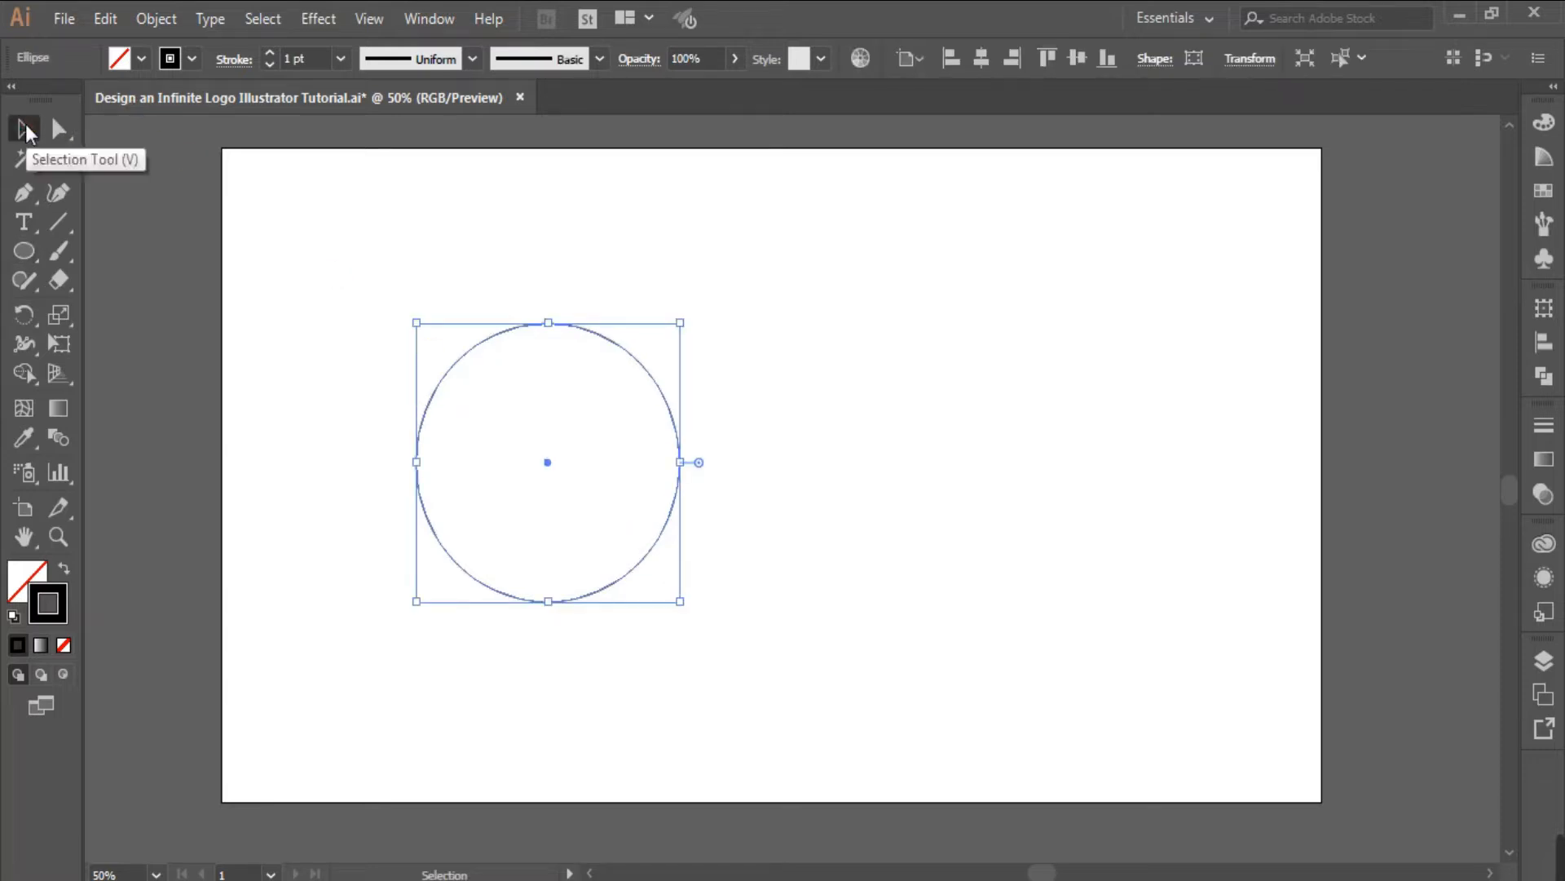
- Set the circle's stroke weight to 70 pt
click(1545, 427)
click(1341, 444)
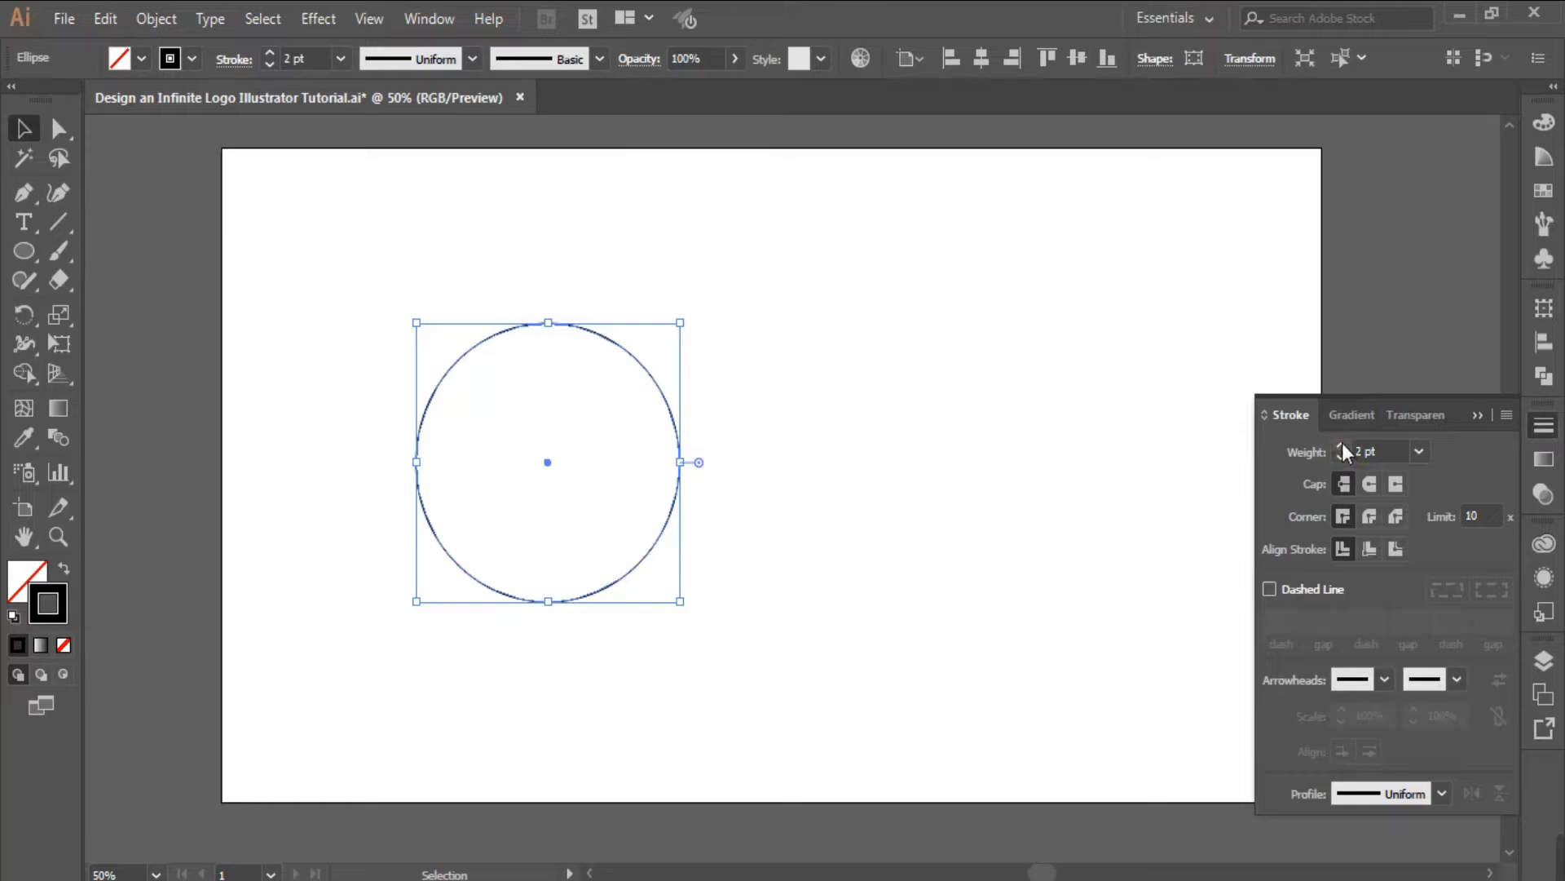
drag(1342, 443, 1342, 443)
click(1342, 459)
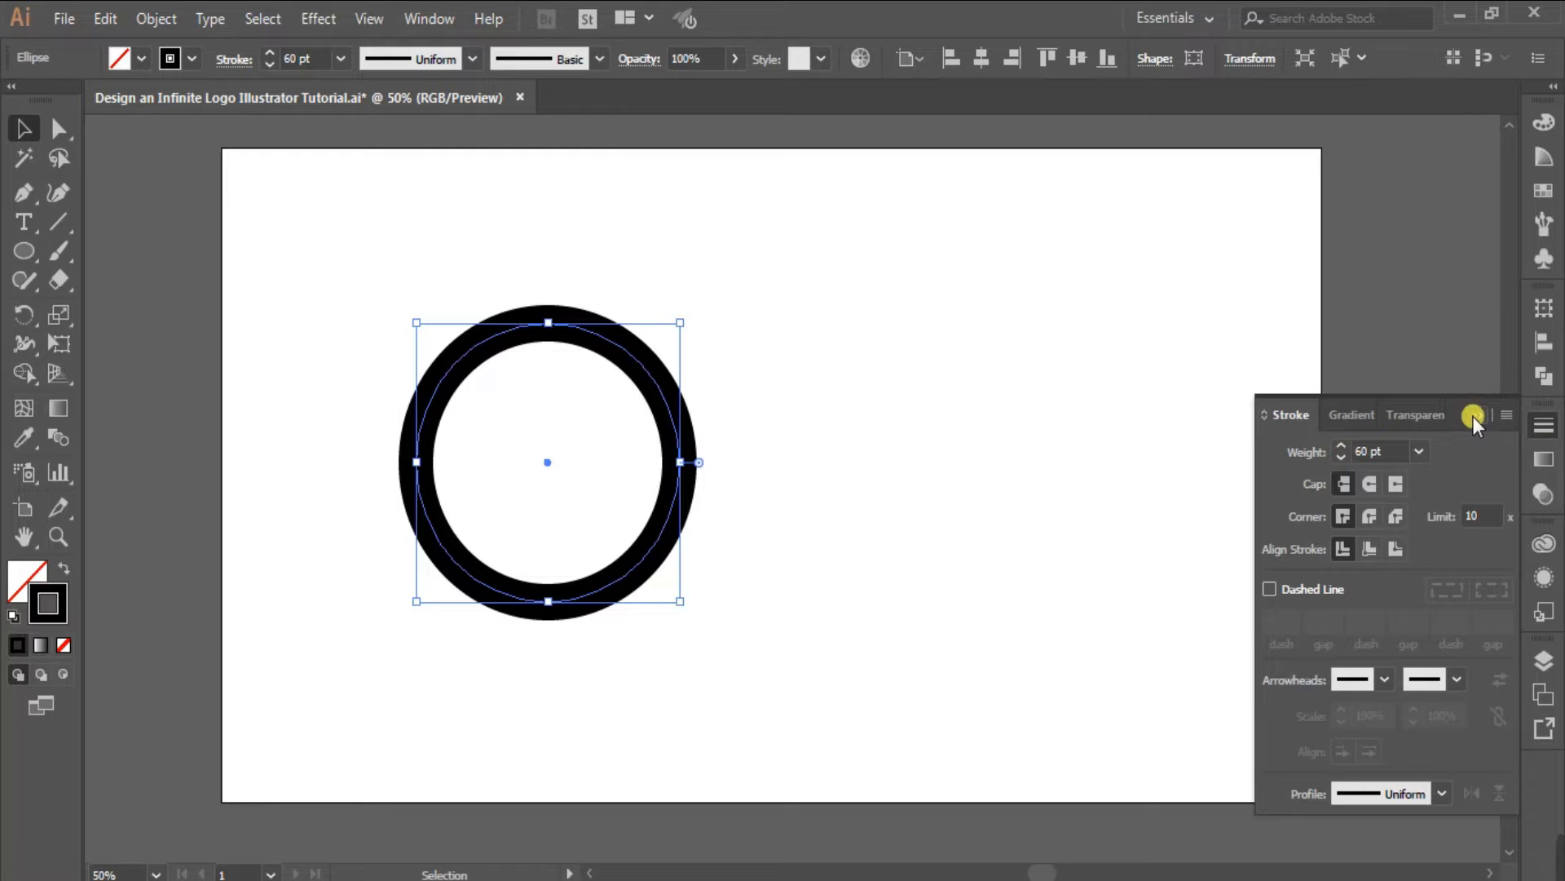
drag(1341, 447, 1344, 462)
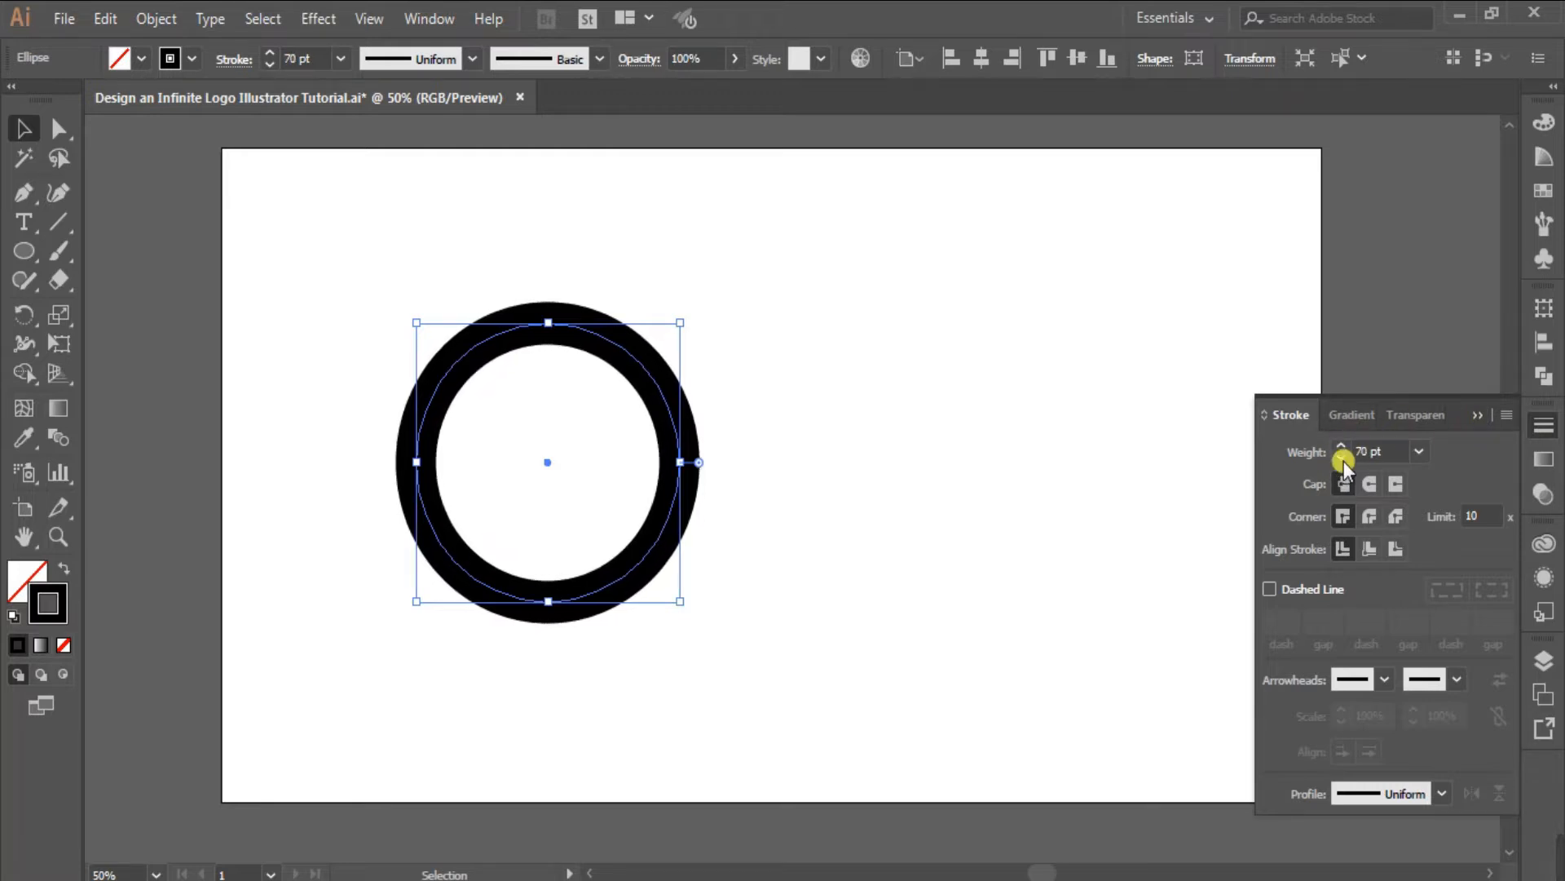
click(1475, 418)
- Copy the ring, paste it in place, and move the copy horizontally to the right, leaving a small gap between the two
click(904, 335)
click(676, 484)
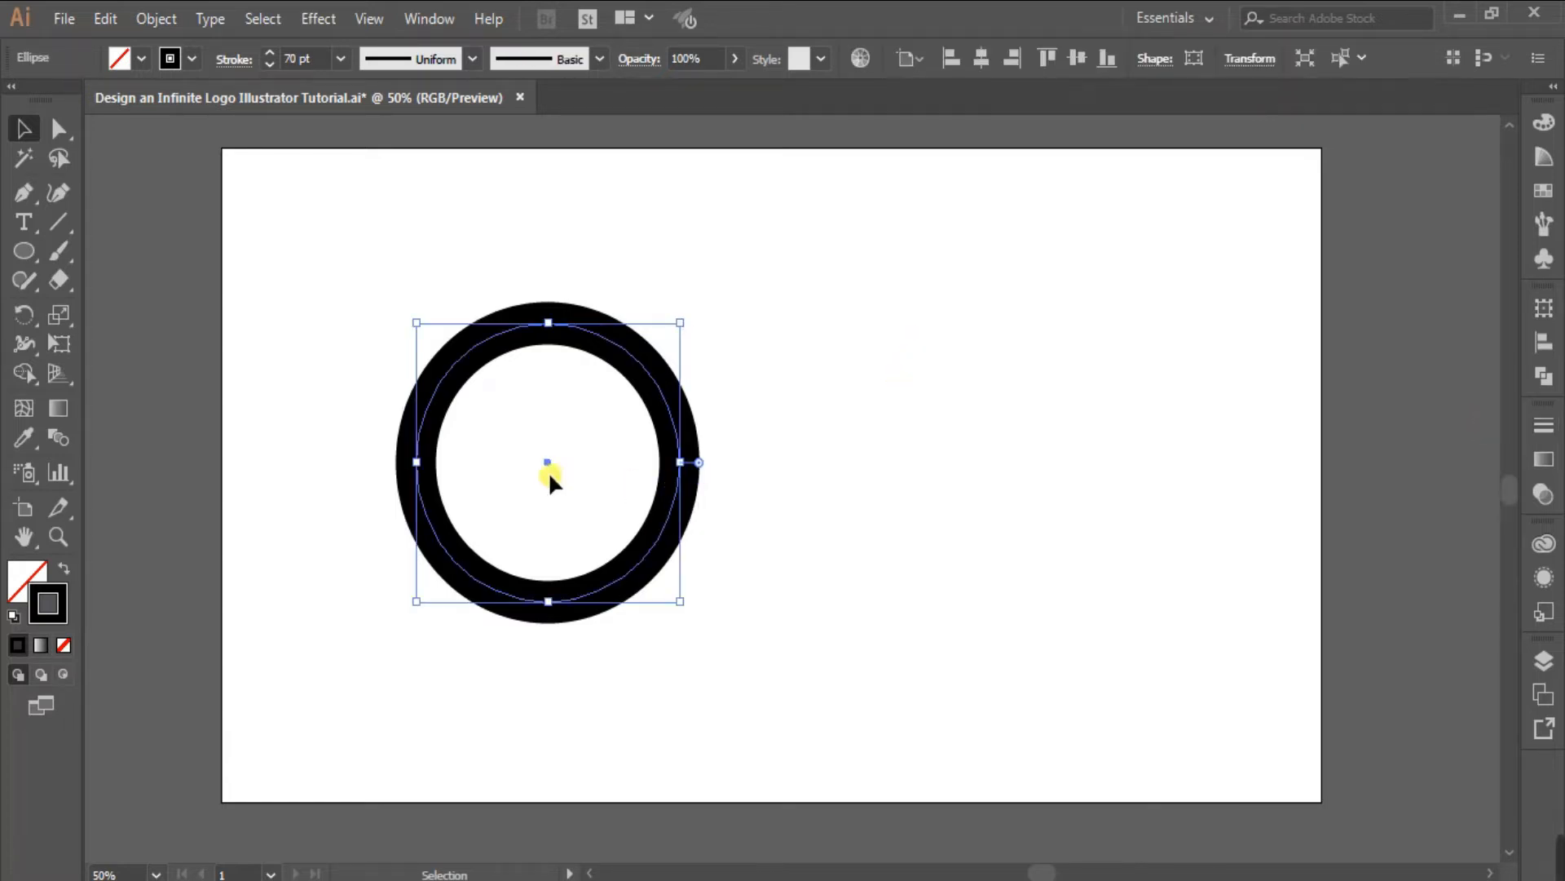
click(109, 18)
click(165, 136)
click(101, 17)
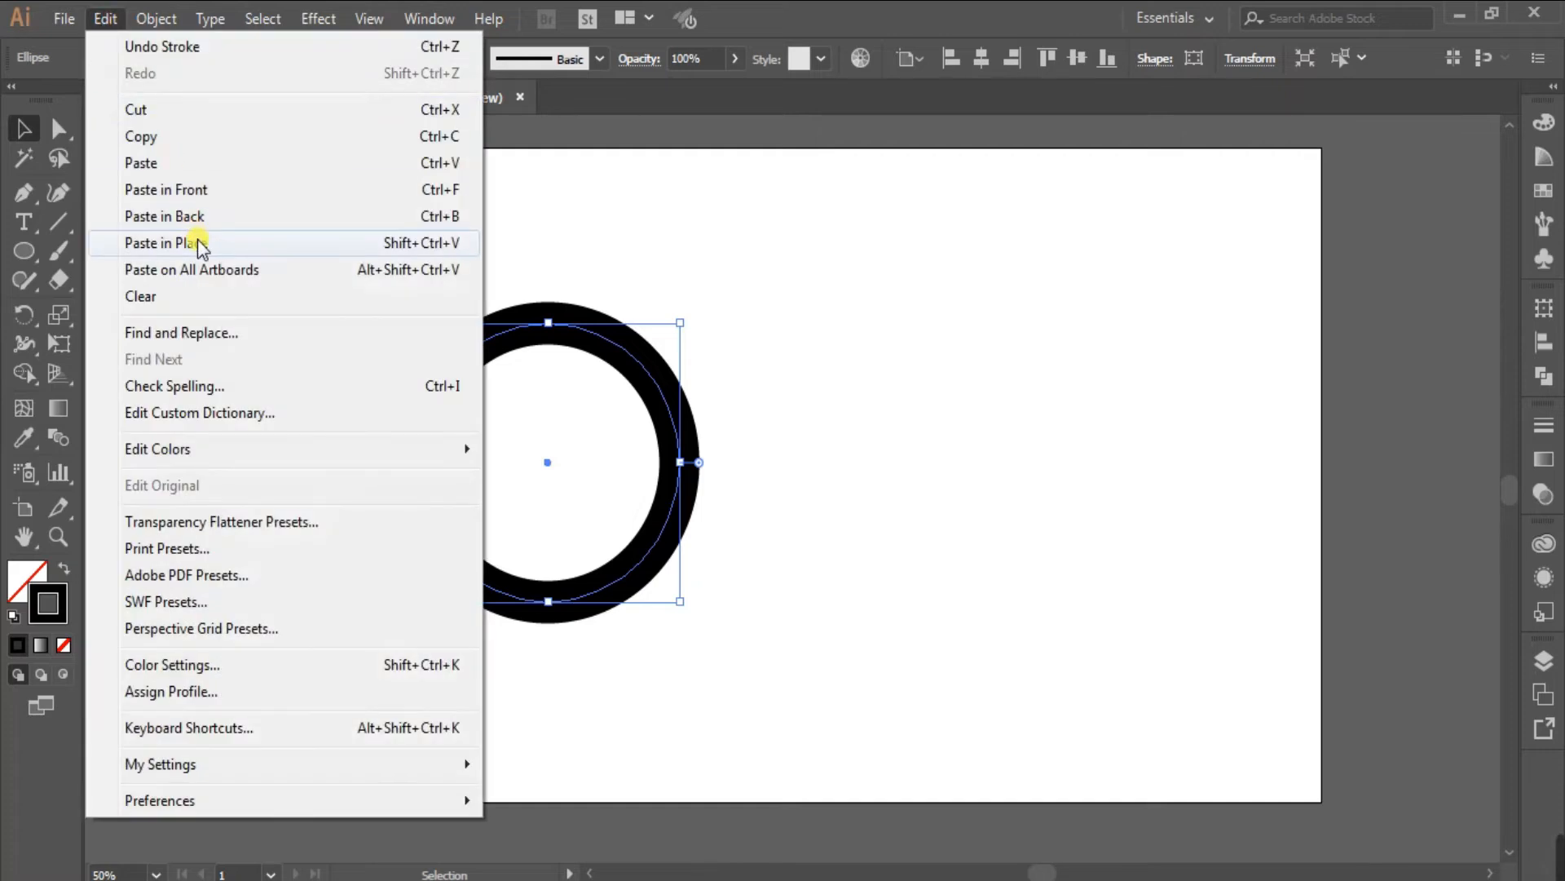
click(197, 242)
drag(544, 462, 884, 466)
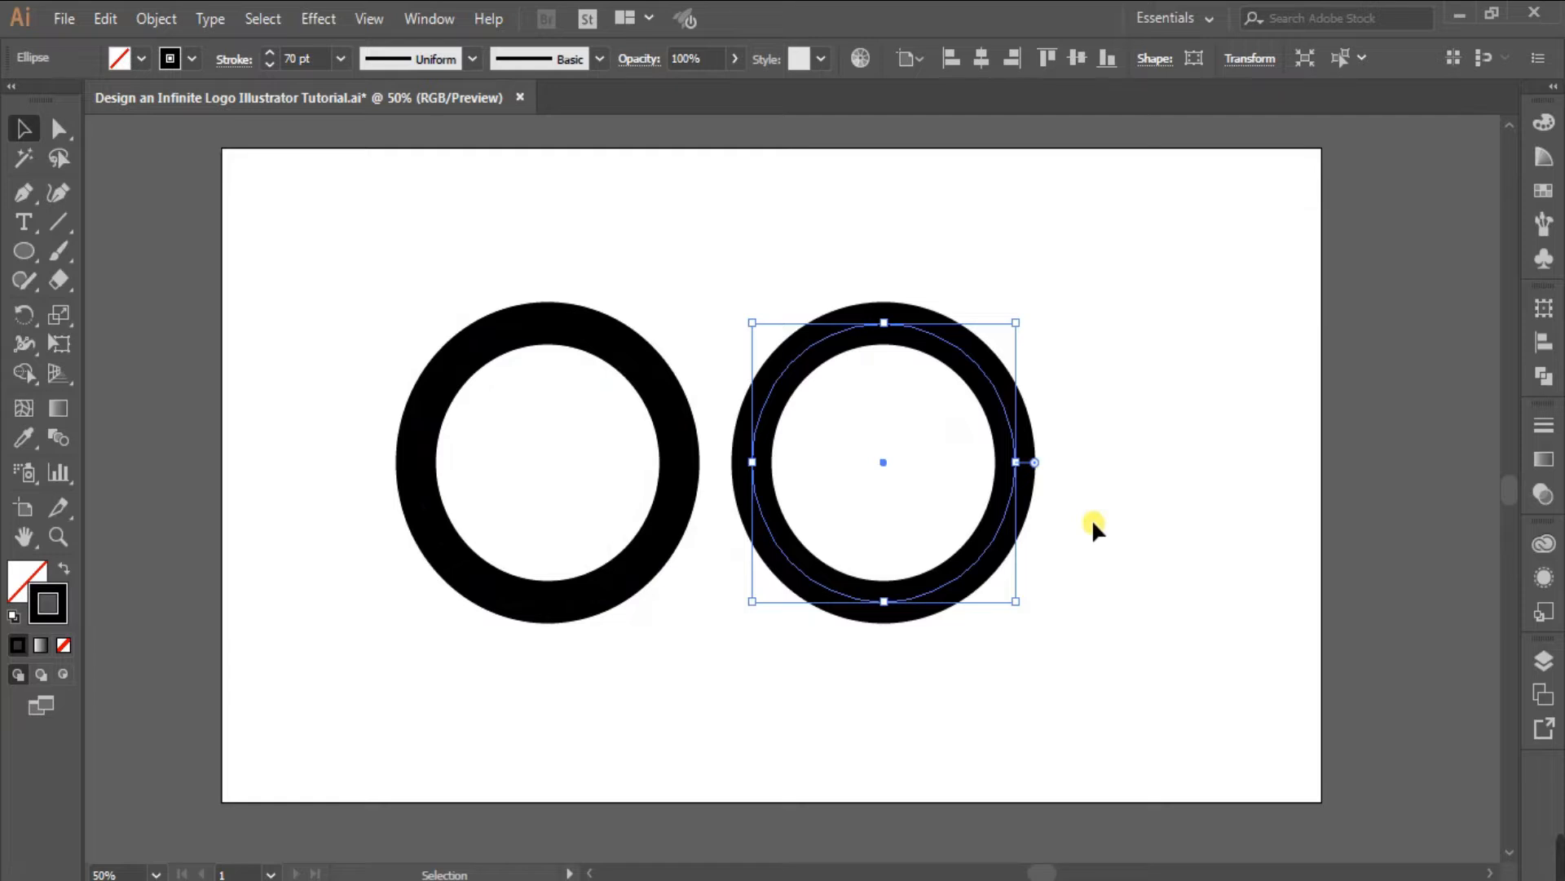
drag(882, 460, 893, 462)
click(1120, 548)
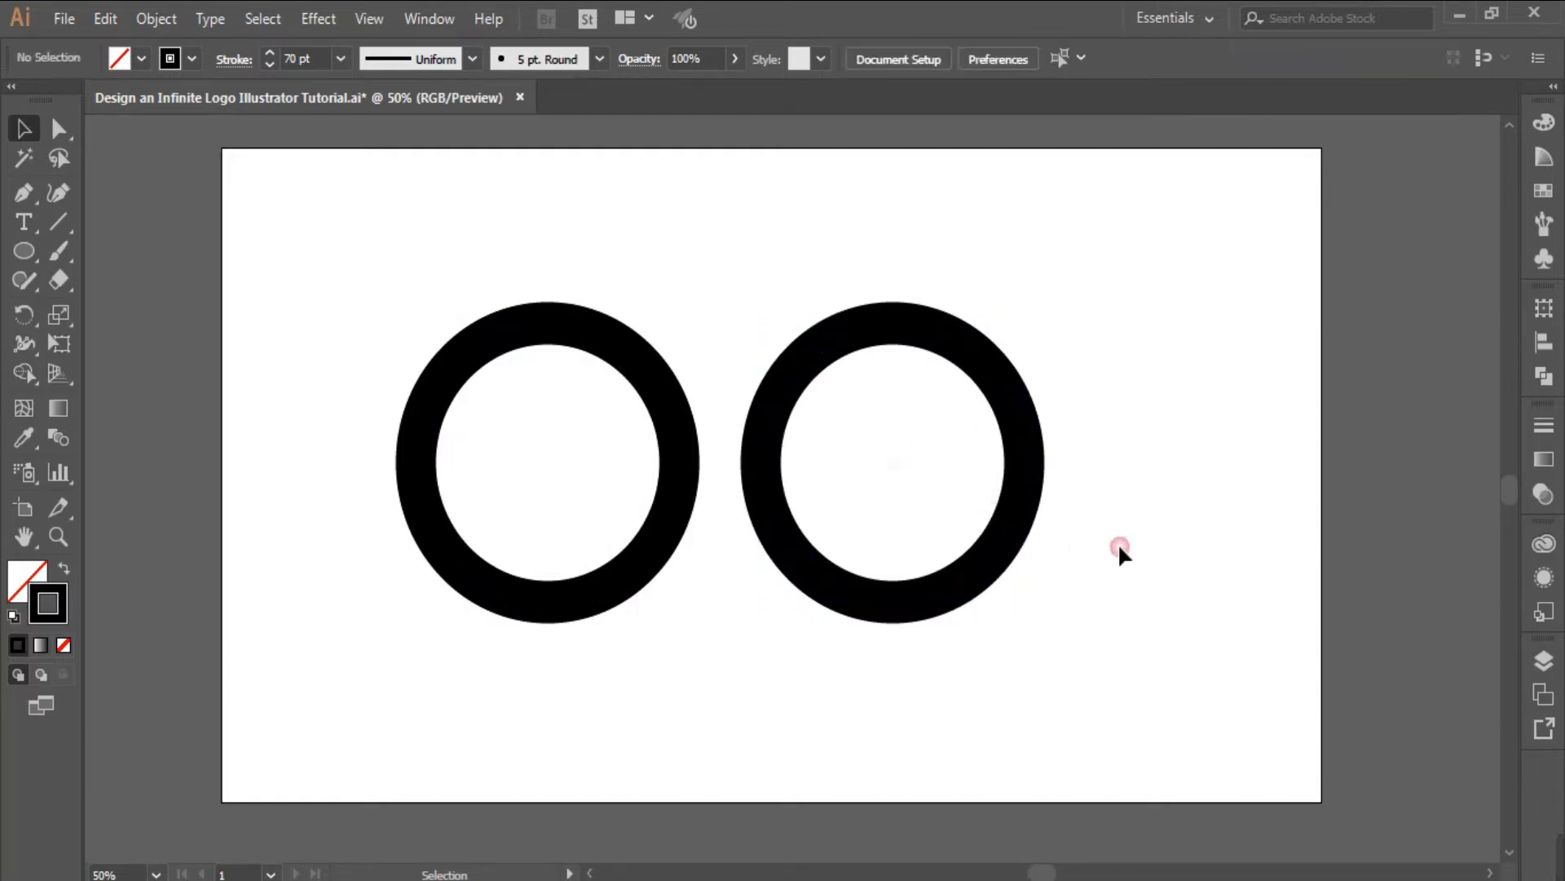
- Align the two rings with each other by their vertical centres
scroll(714, 571, up, 1)
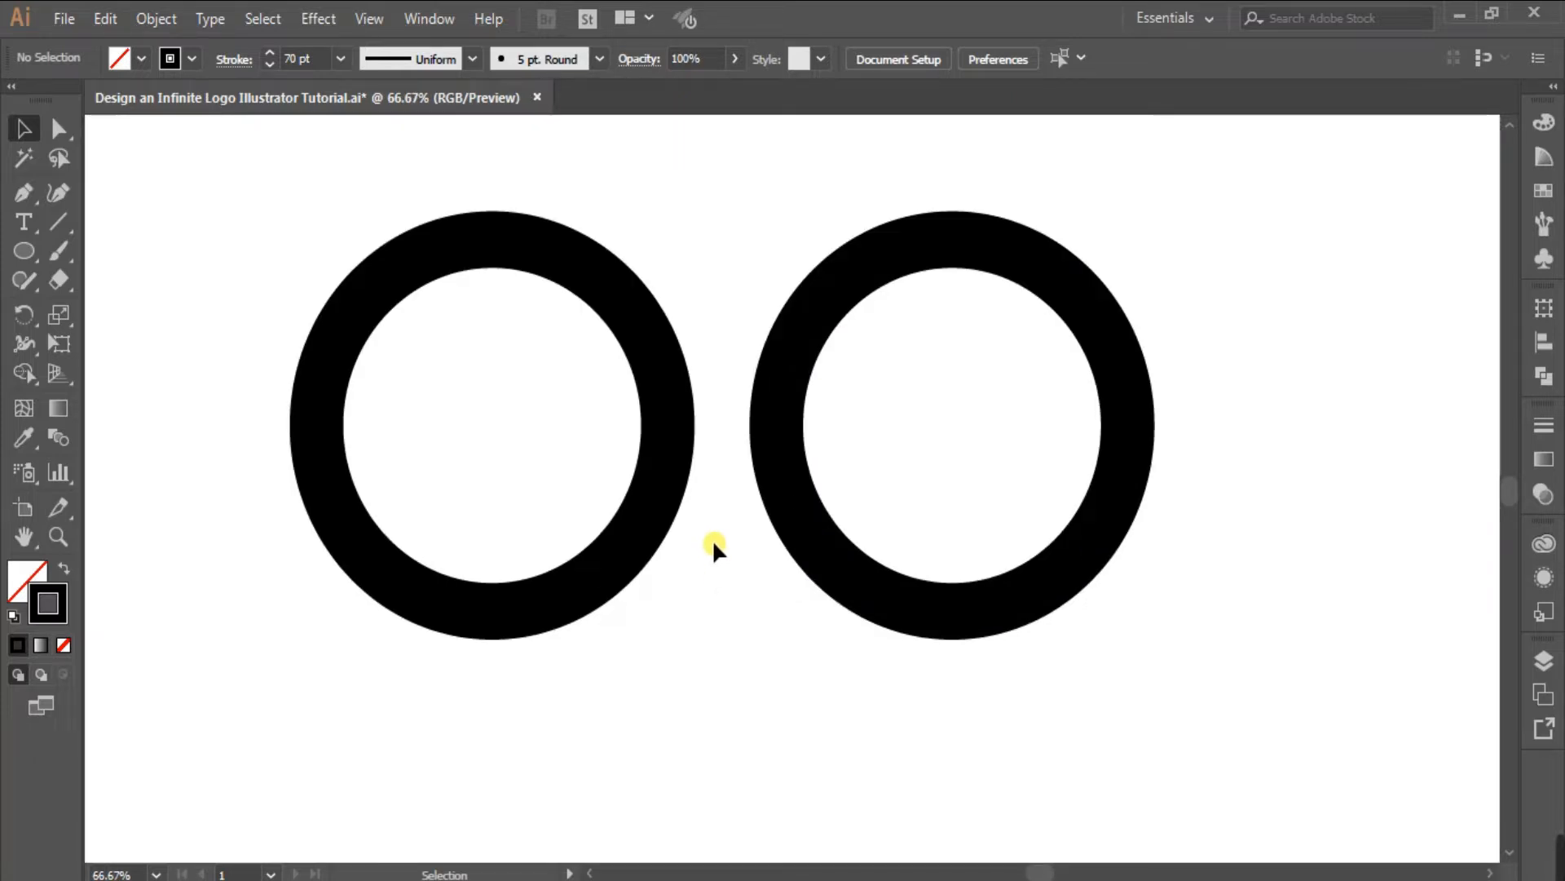
drag(286, 168, 1119, 675)
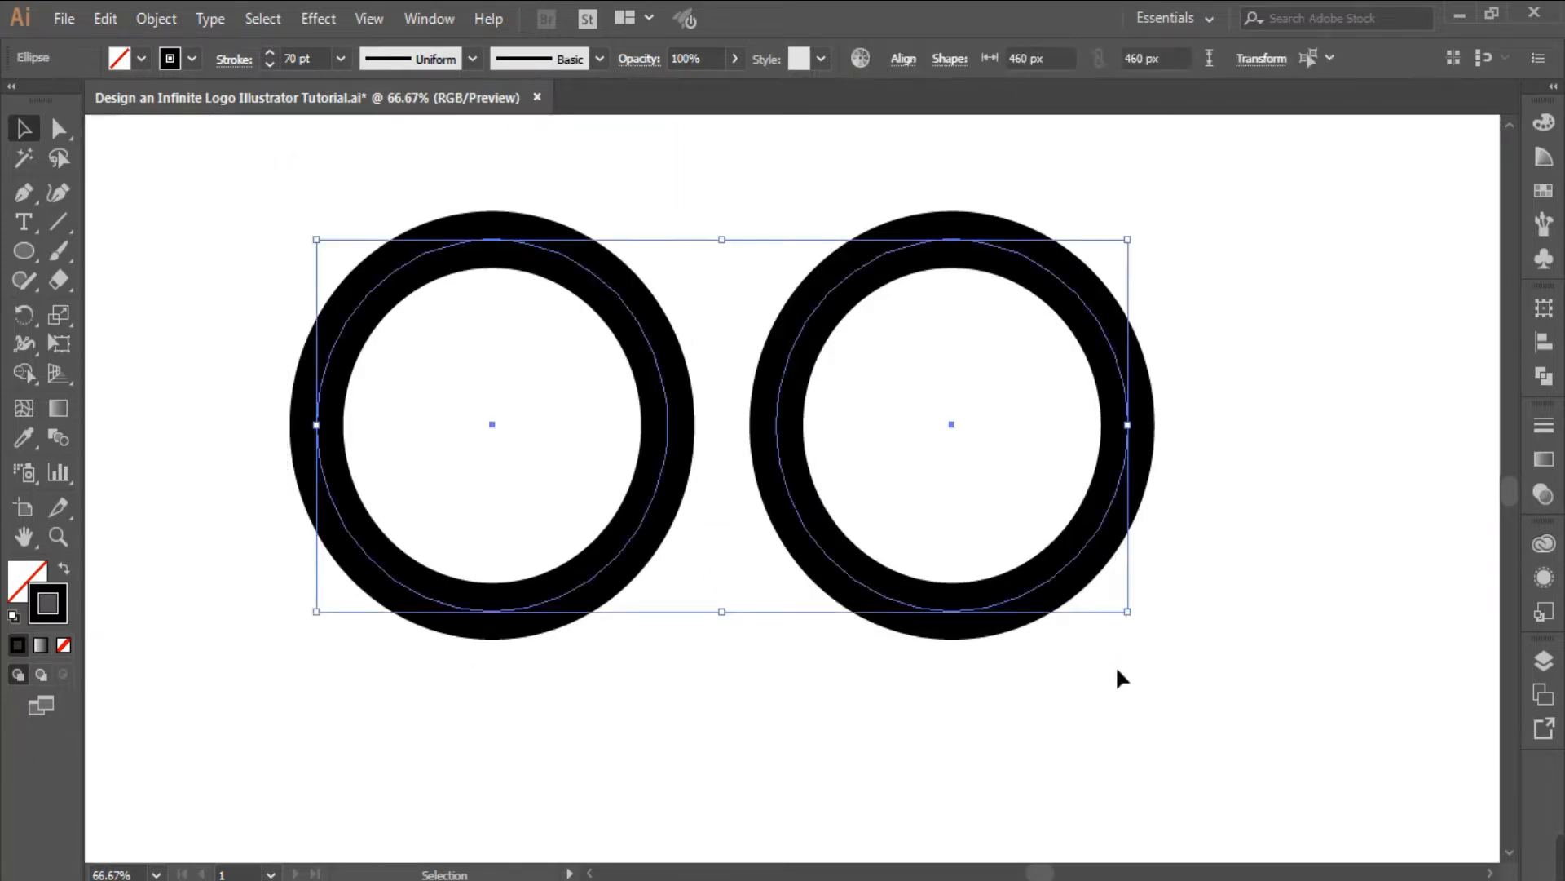
click(900, 60)
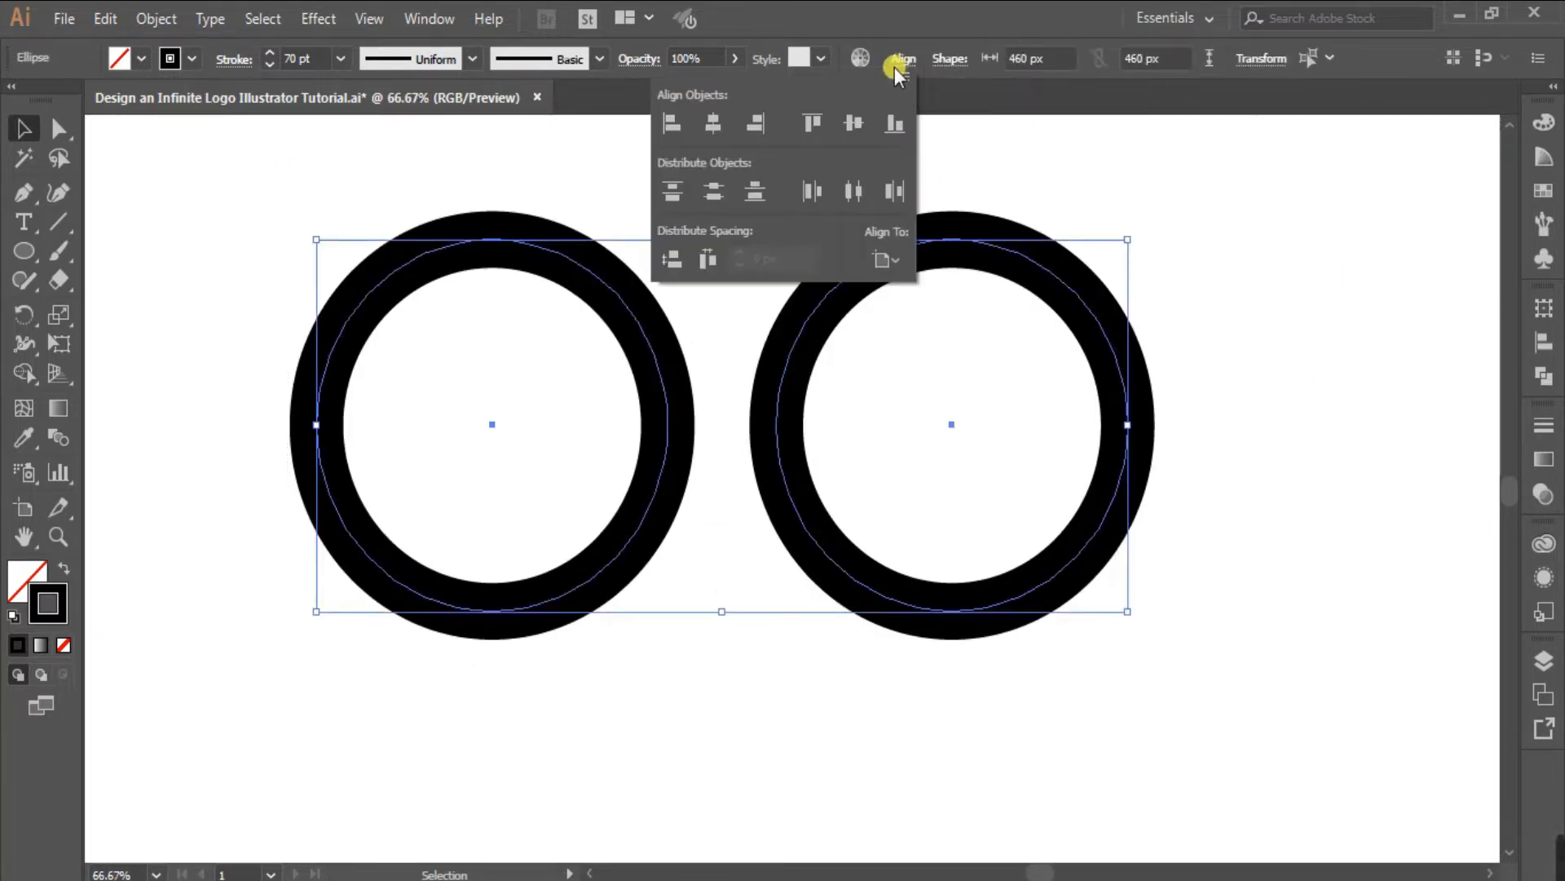
click(854, 119)
click(968, 104)
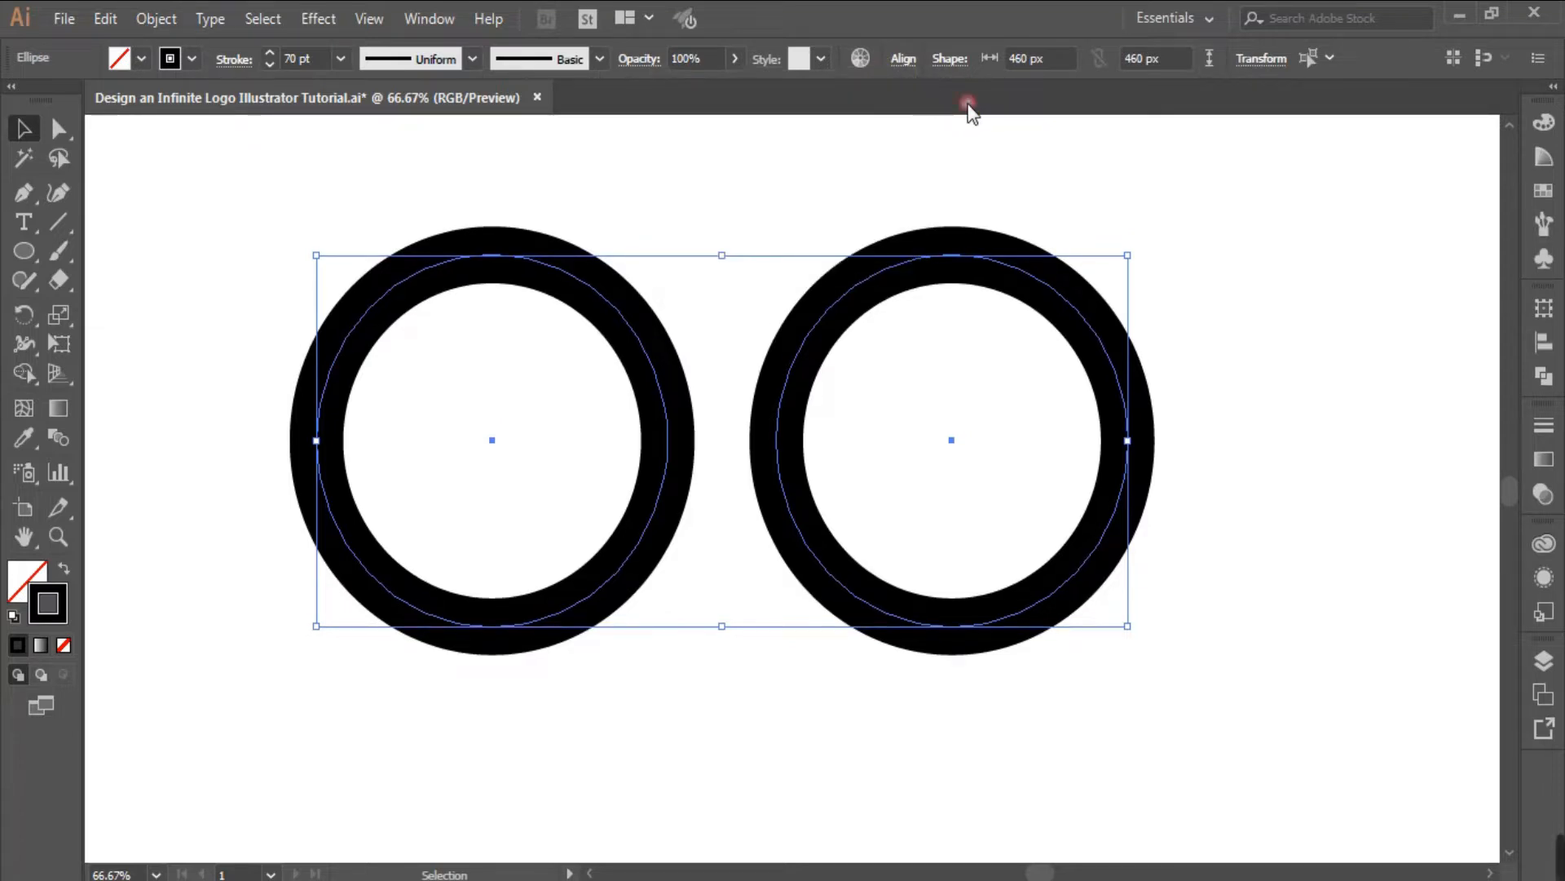
click(681, 192)
- Draw a straight diagonal line with the Pen tool from the left ring's lower right to the right ring's upper left
click(26, 195)
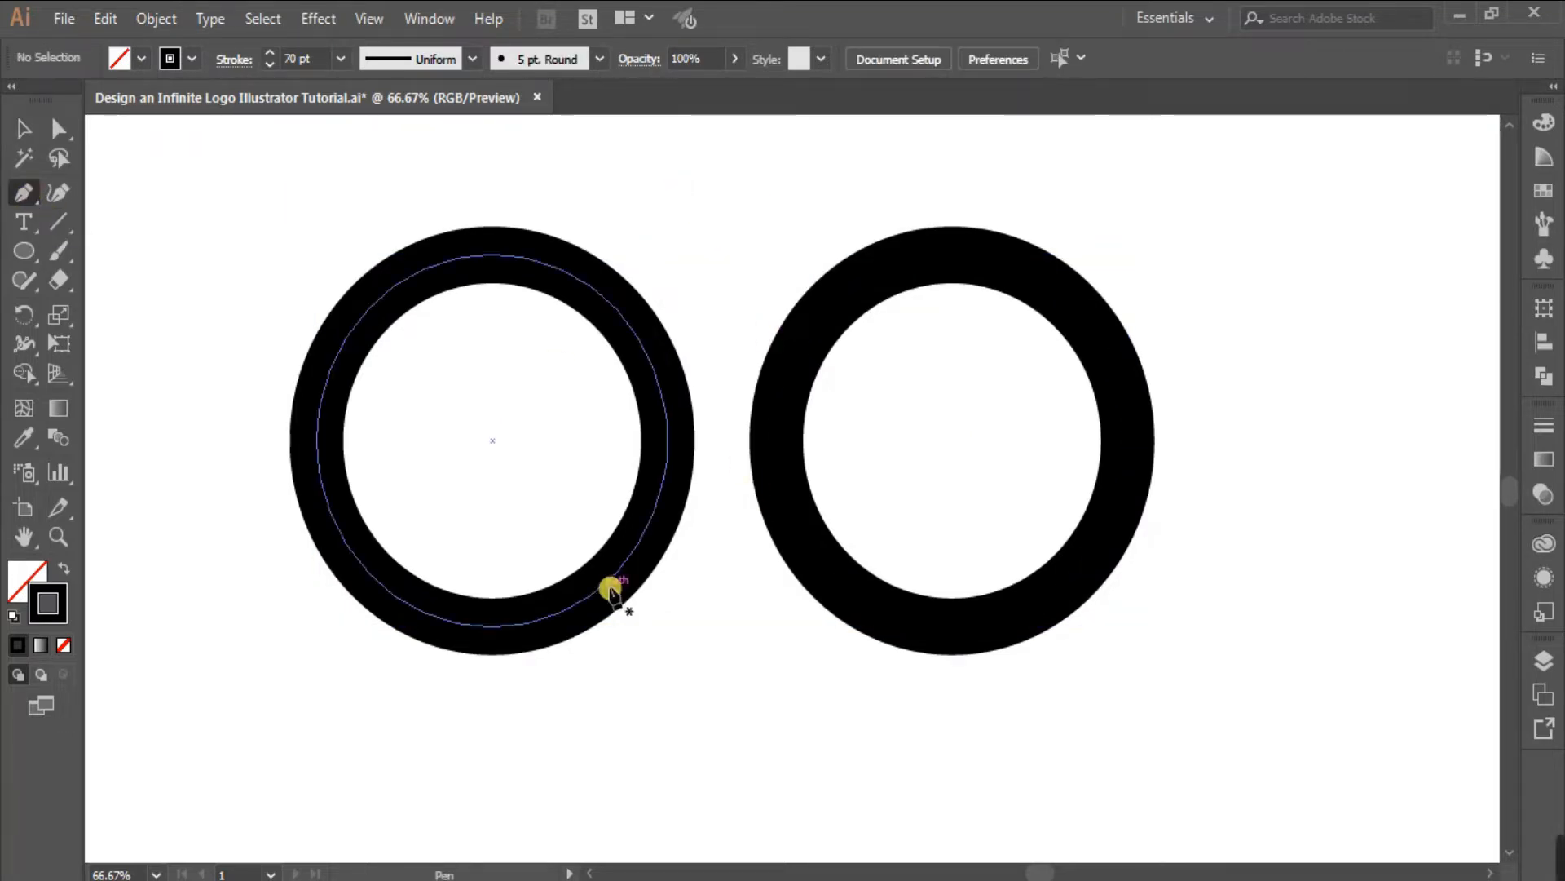
click(559, 611)
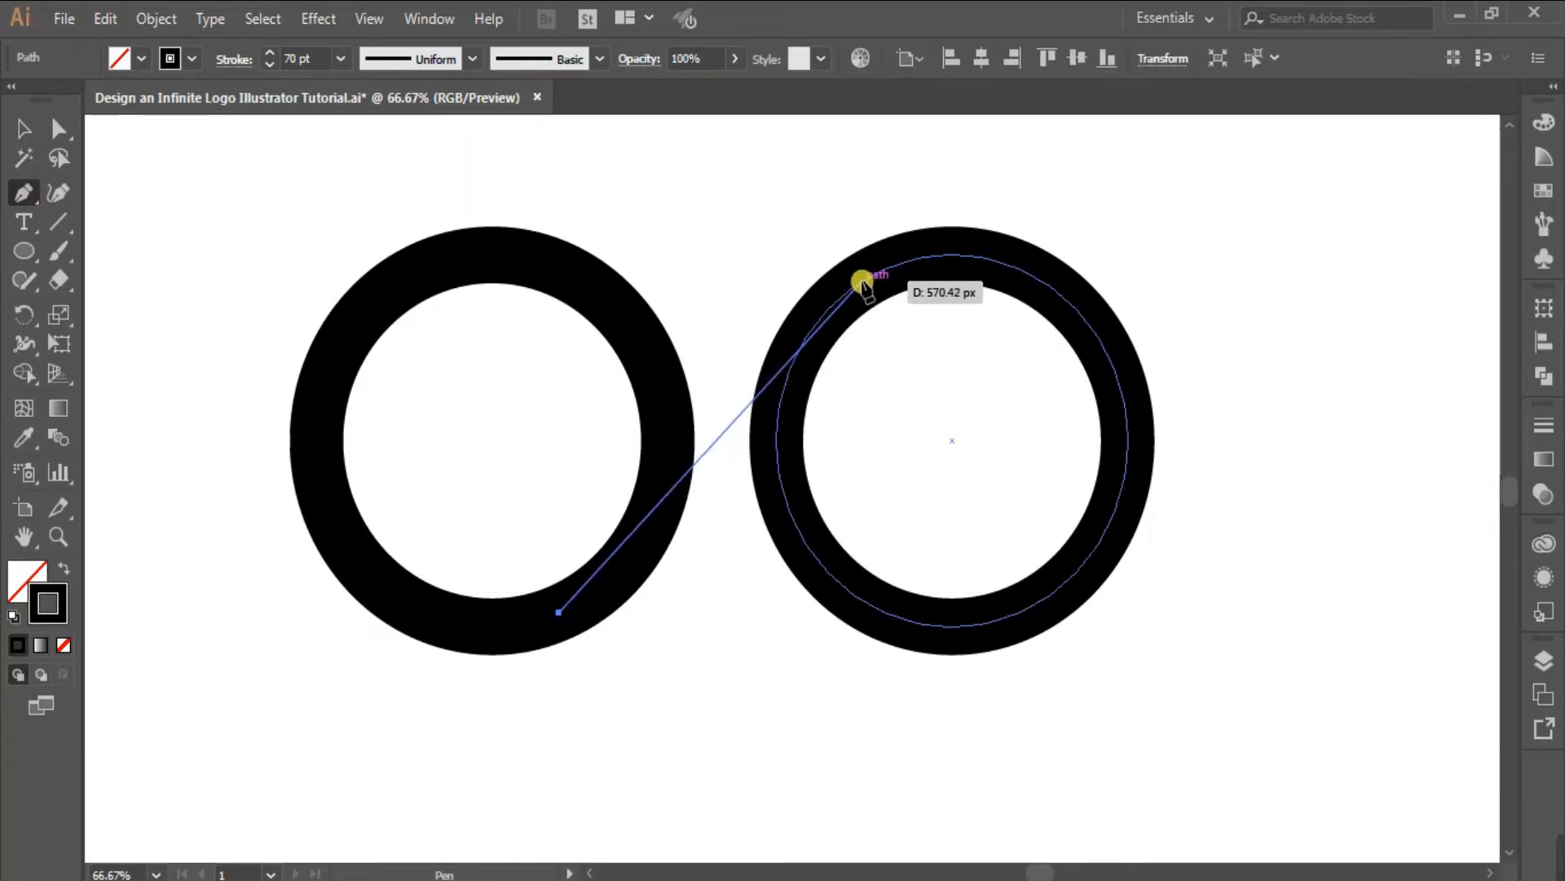
click(862, 281)
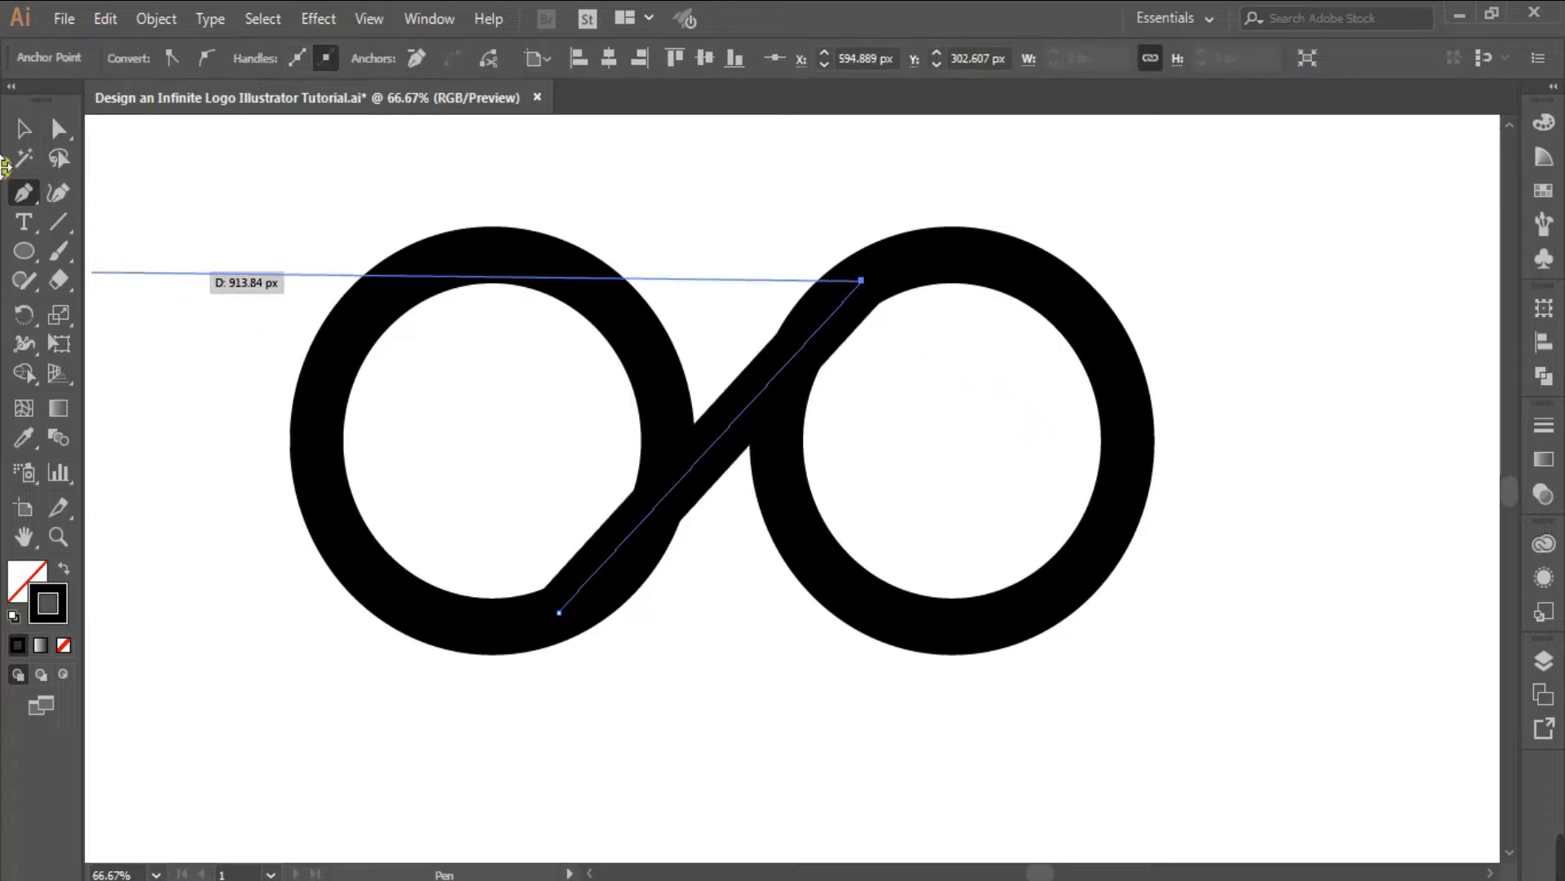
click(23, 129)
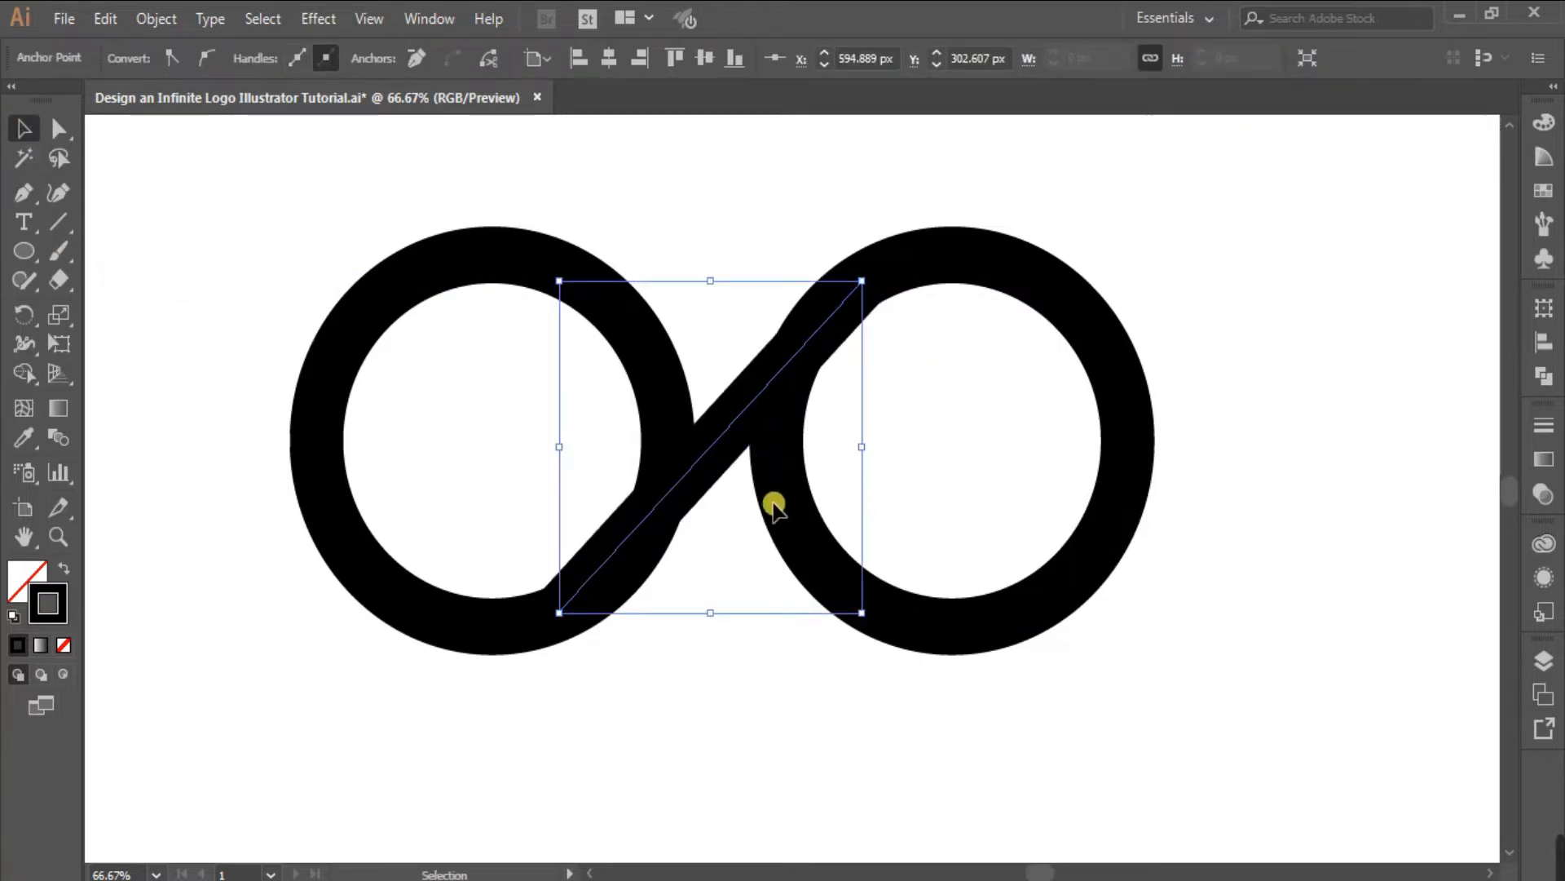
- Switch to Outline view and move the diagonal line's upper endpoint slightly further up along the right circle
click(366, 20)
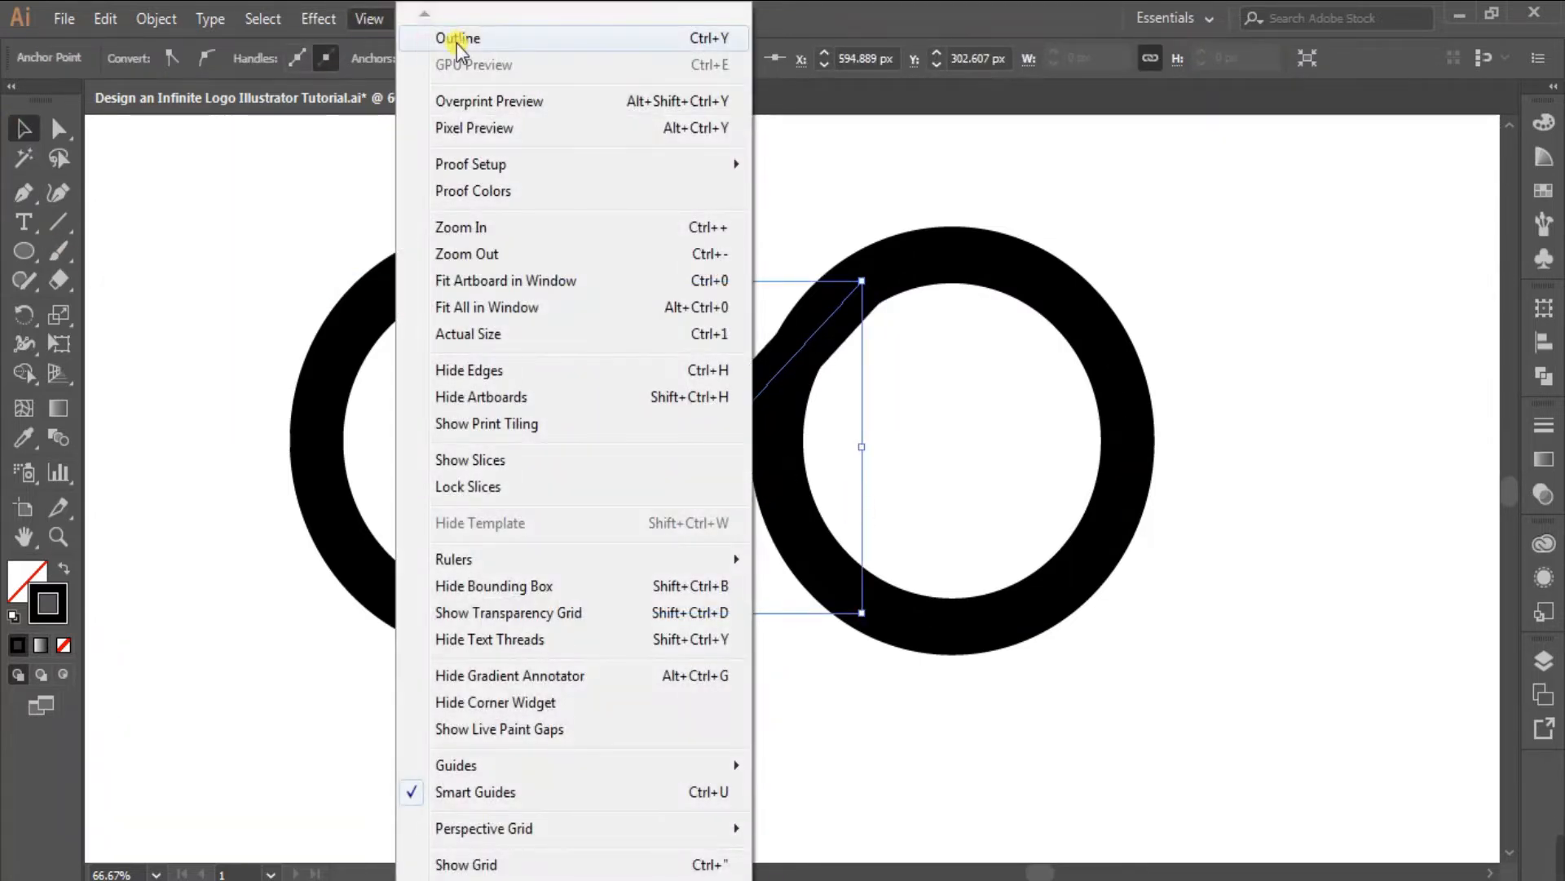
click(513, 36)
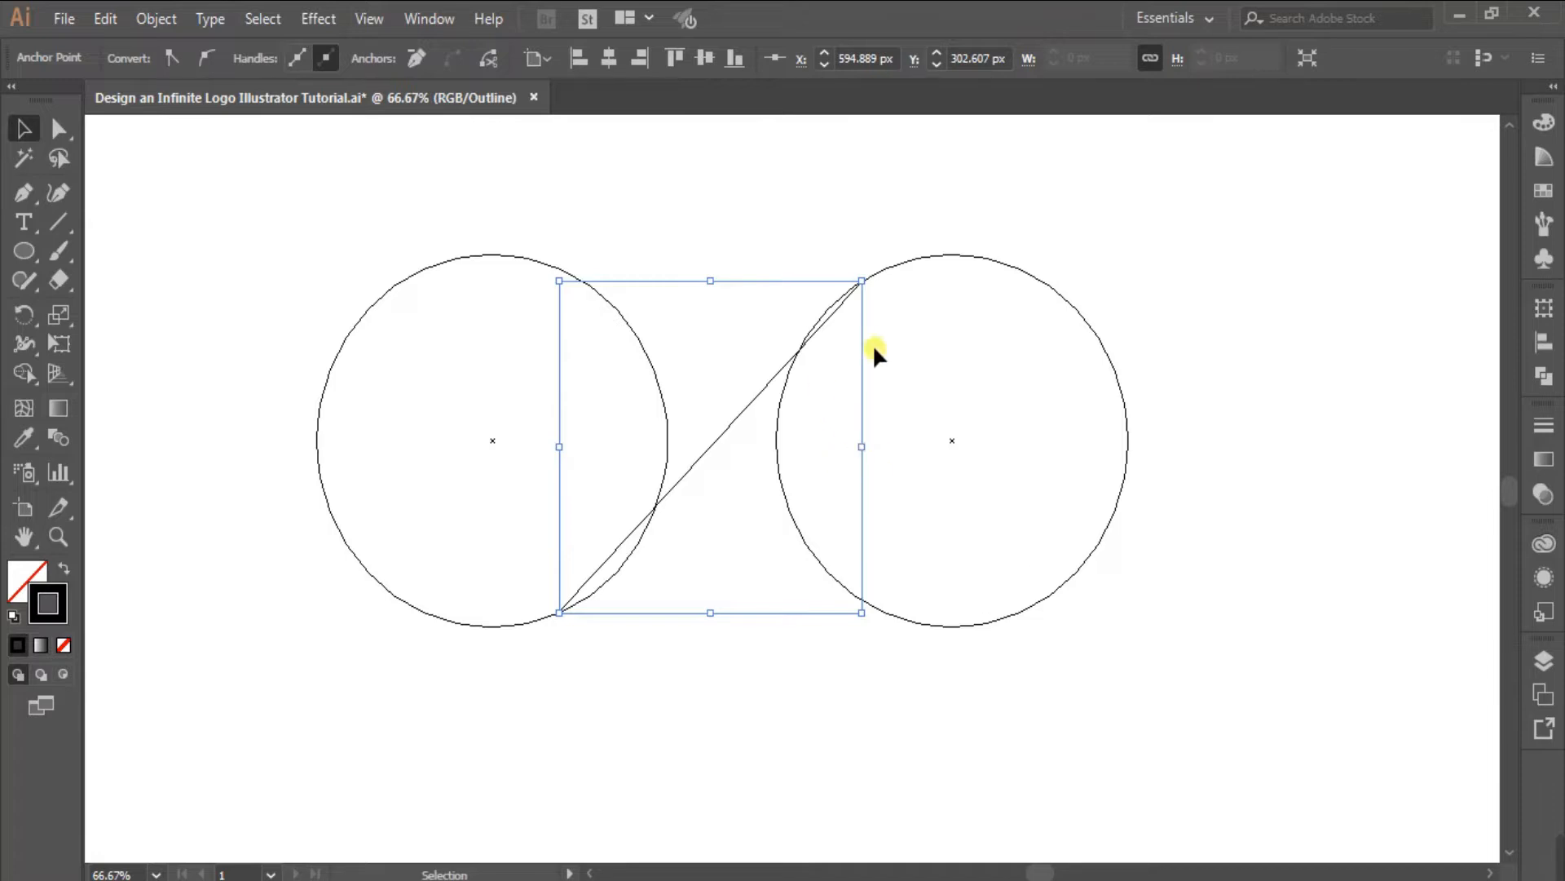
scroll(880, 334, up, 1)
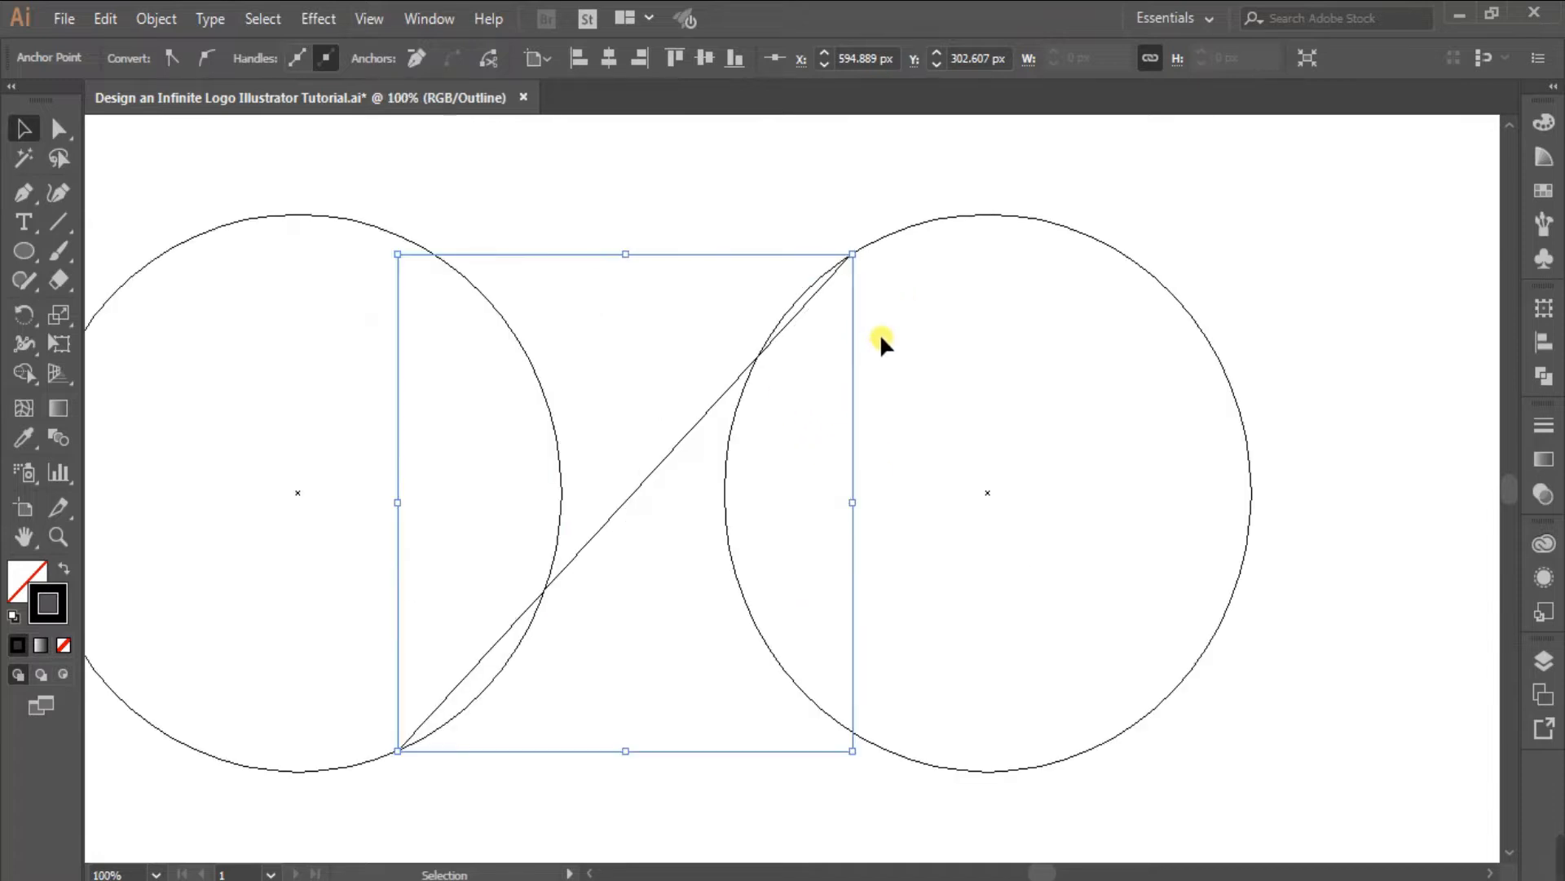
click(64, 130)
click(853, 254)
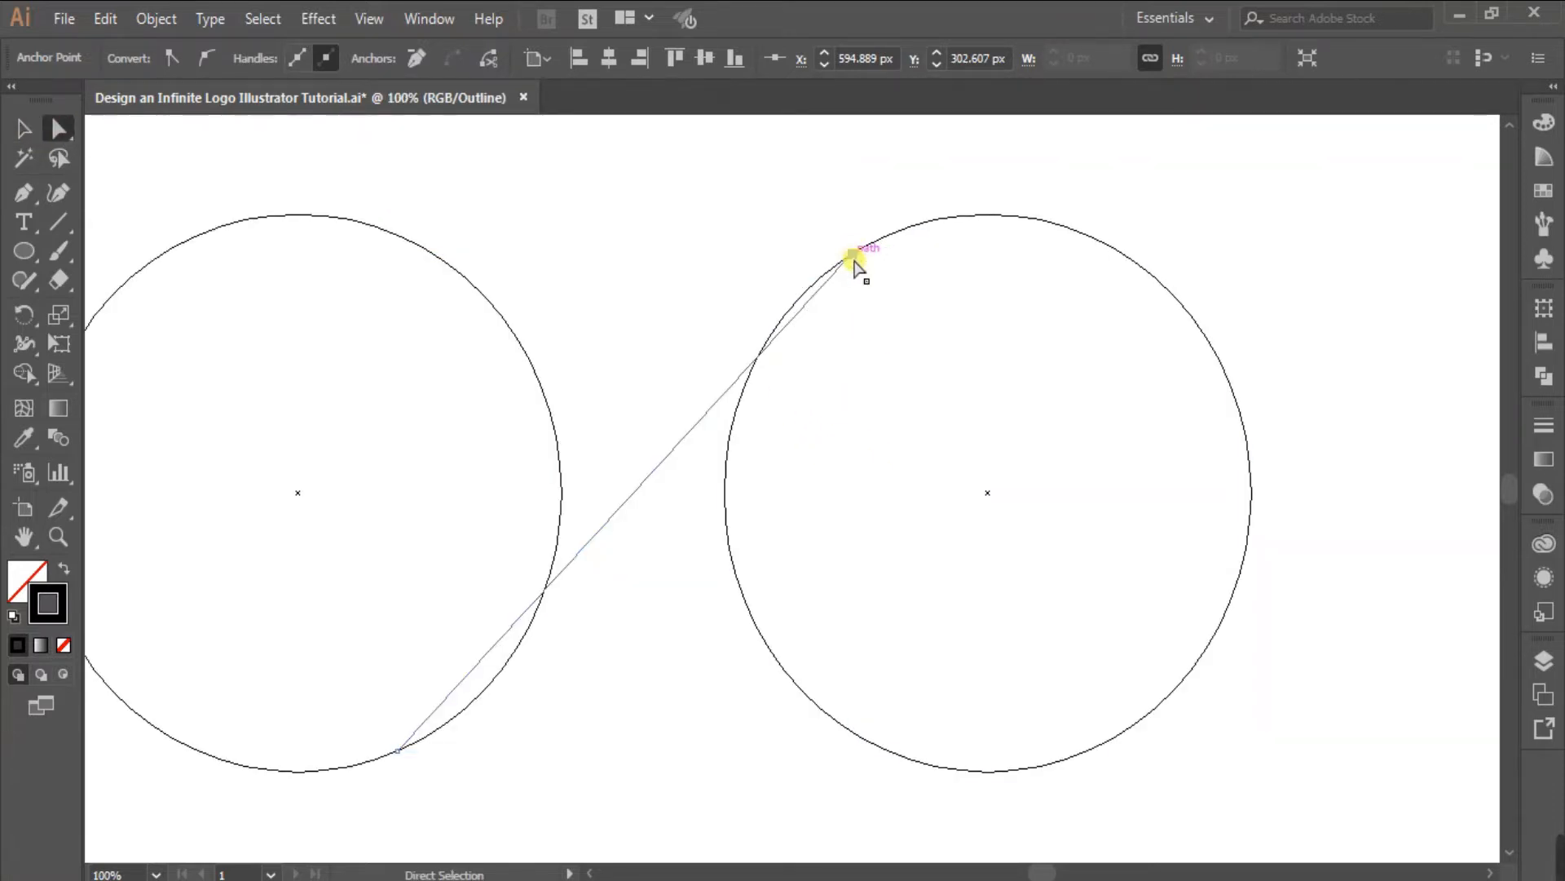
drag(854, 255, 892, 244)
key(space)
drag(623, 359, 723, 342)
click(24, 143)
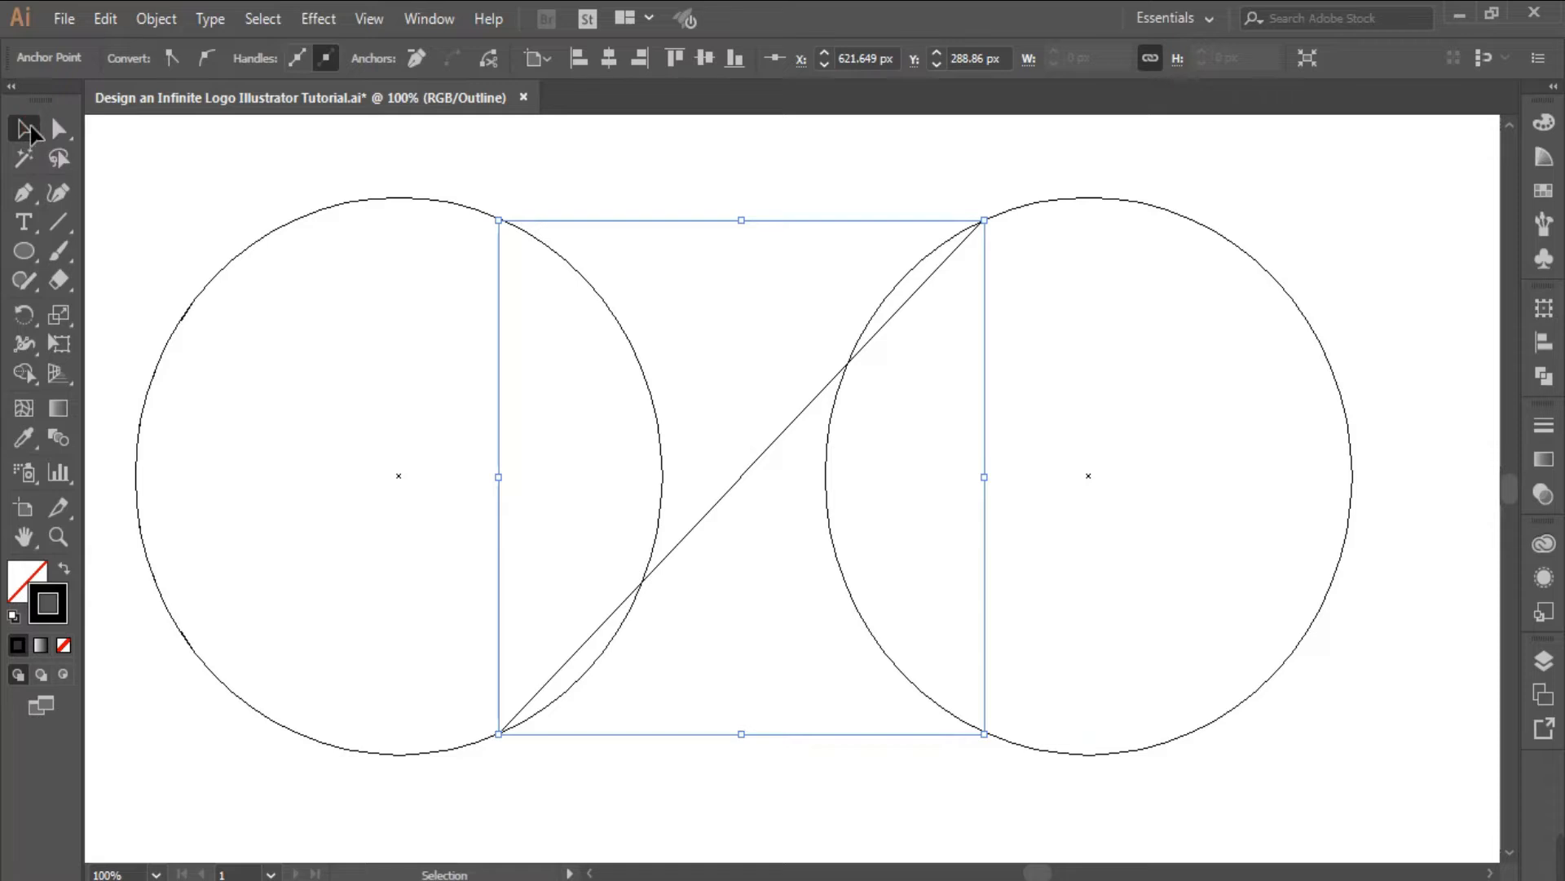
- Copy the diagonal line and paste the duplicate in place
click(775, 441)
click(105, 18)
click(147, 137)
click(105, 18)
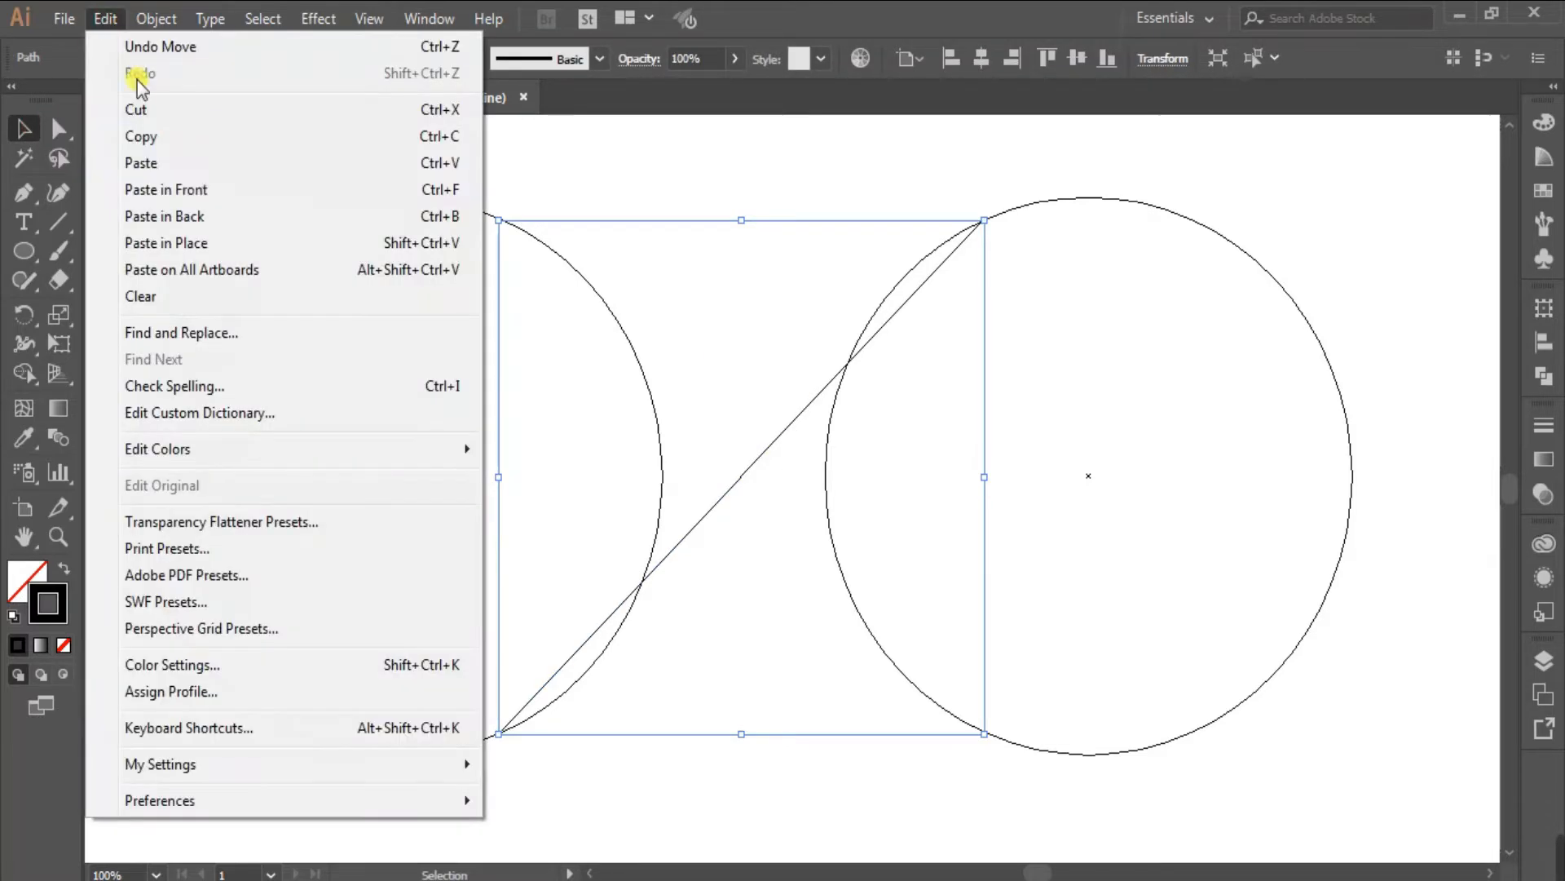
click(202, 241)
- Reflect the pasted line across the vertical axis at 90° so the two lines form an X
right_click(754, 461)
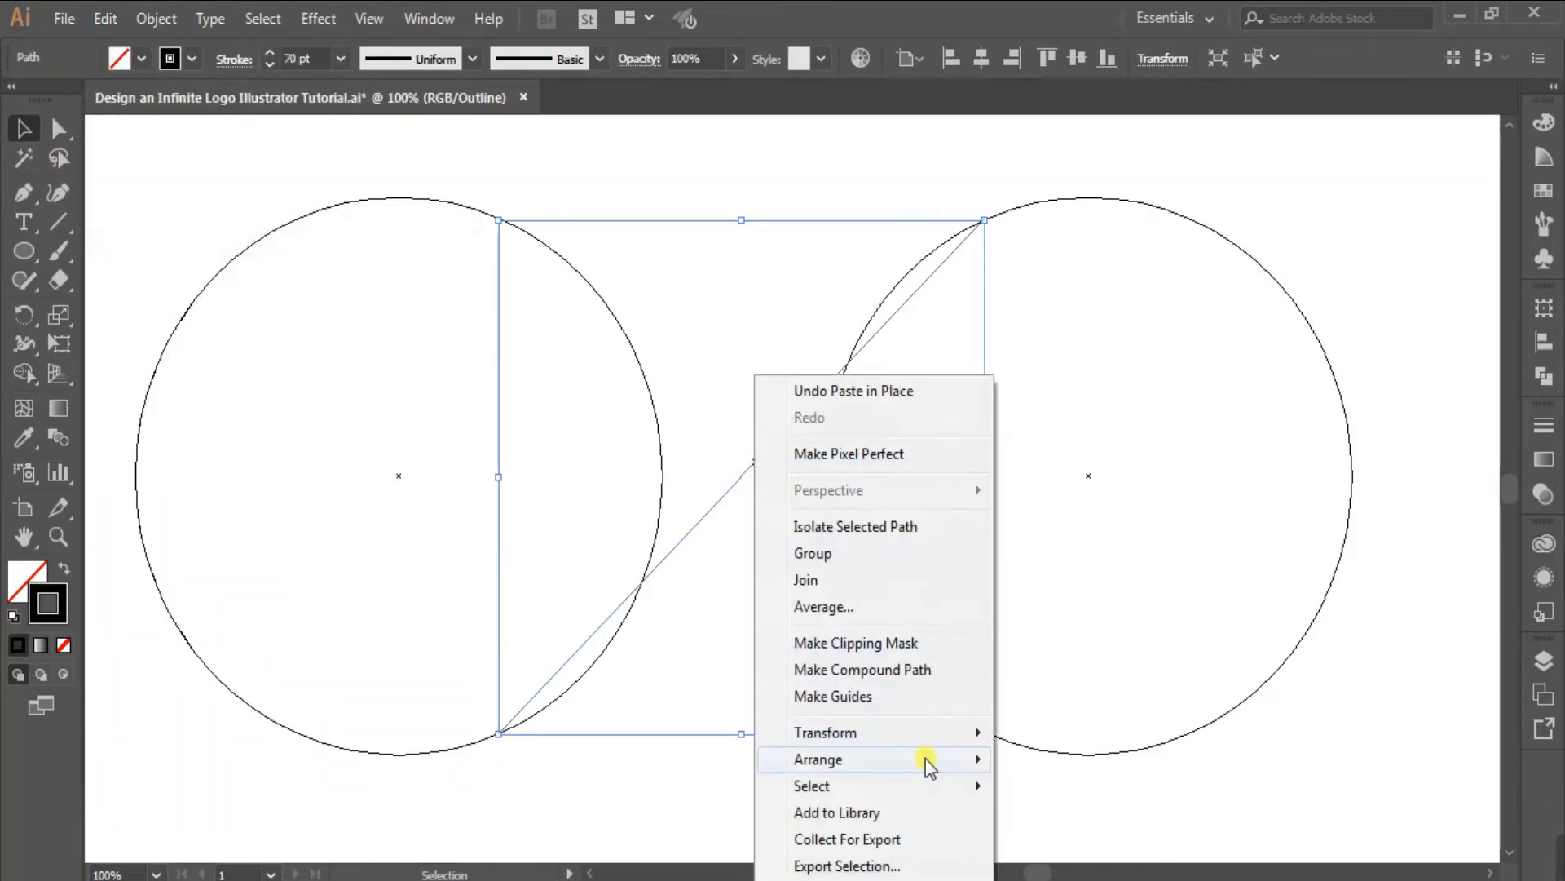
mouse_move(945, 732)
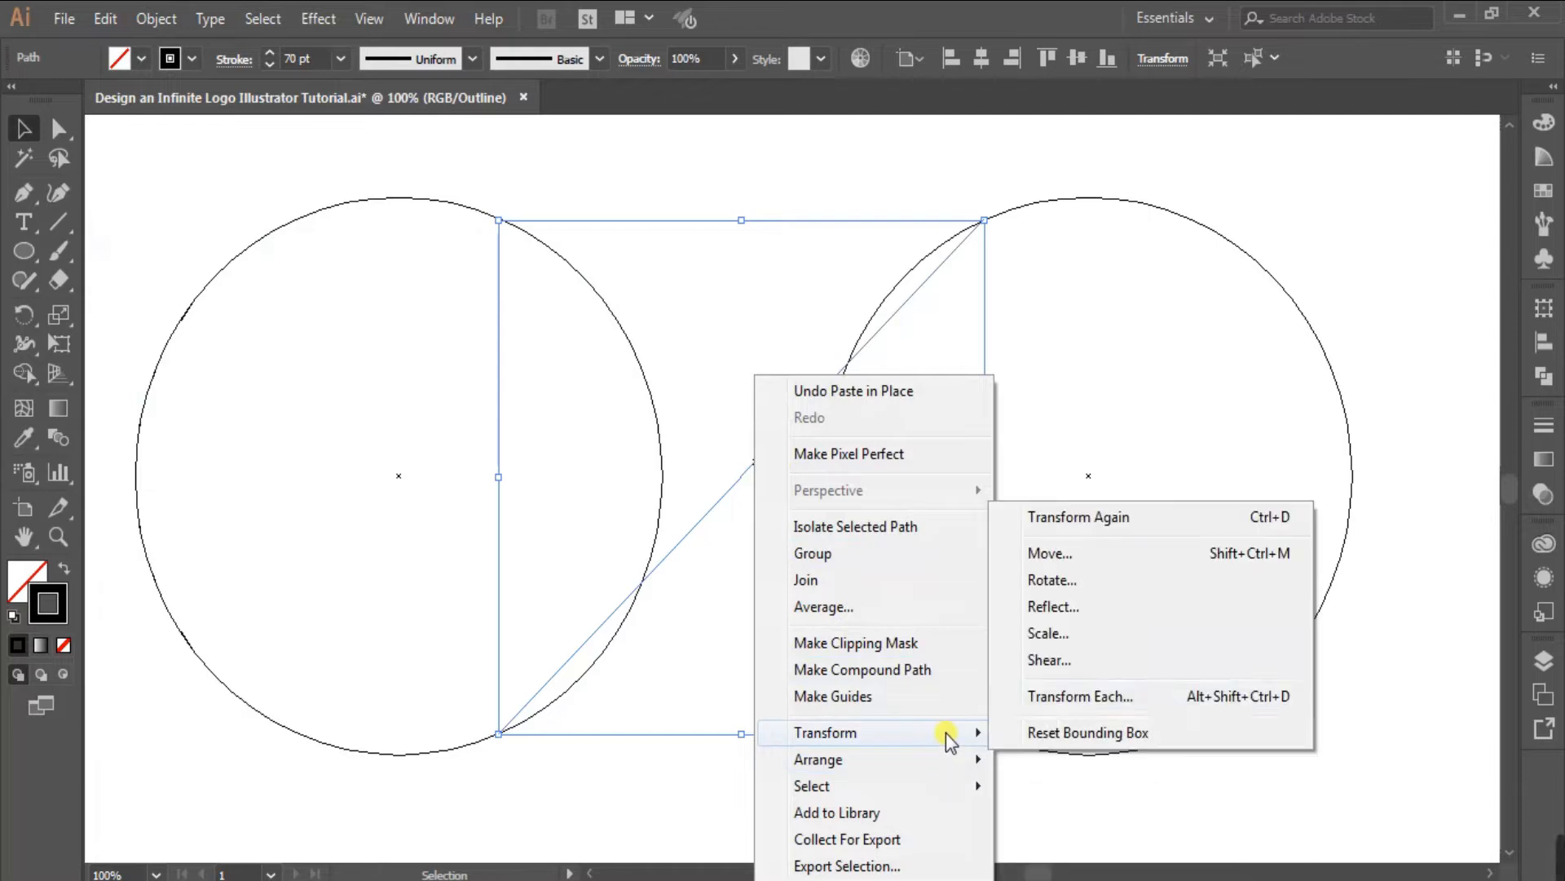
click(1091, 604)
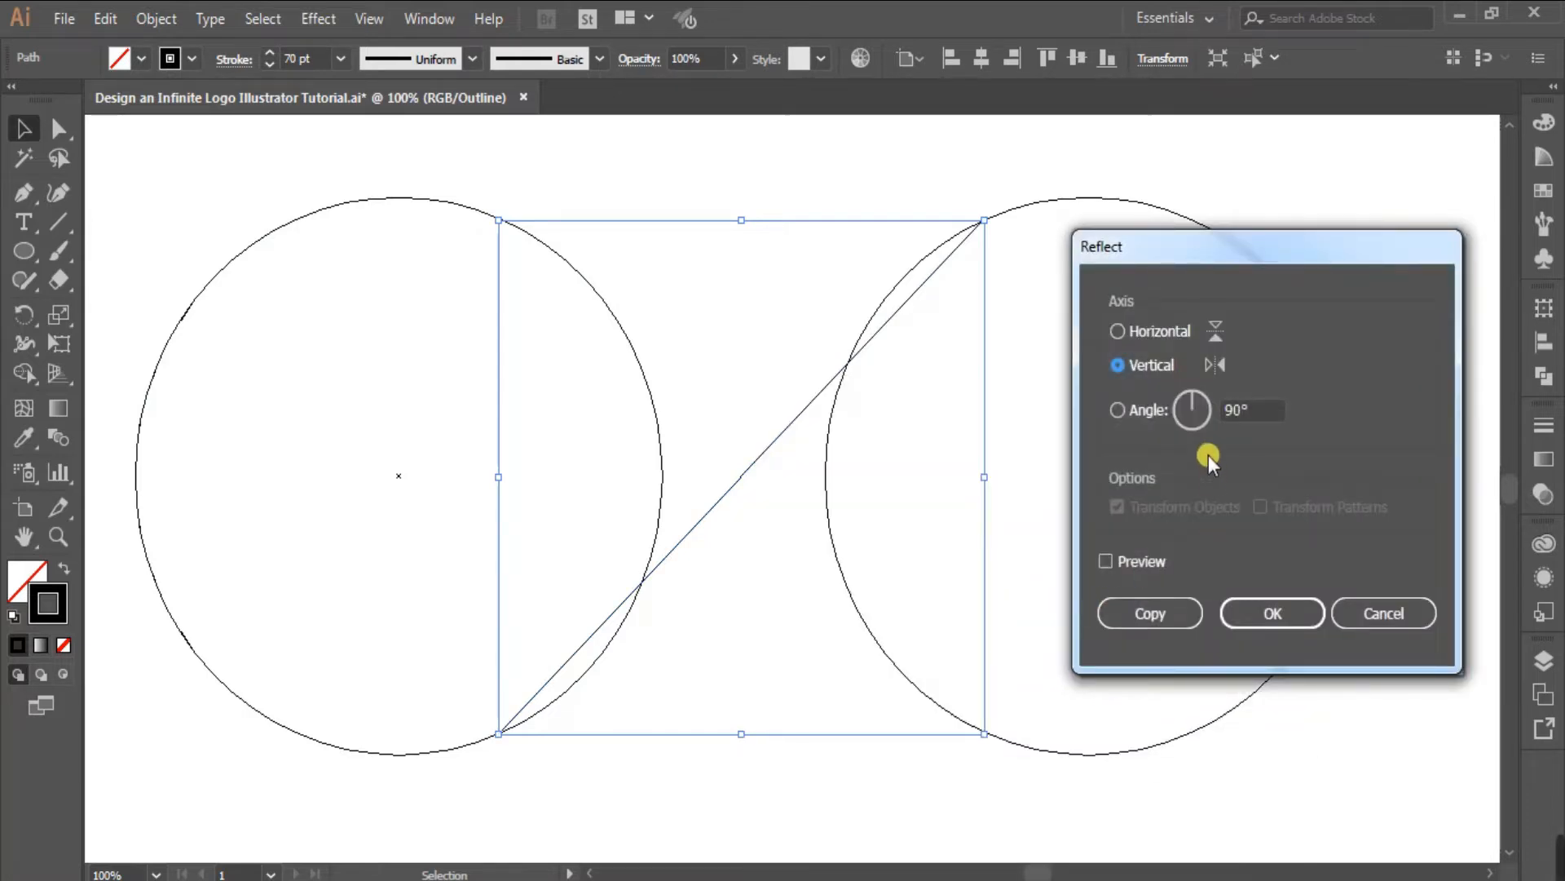
click(1110, 560)
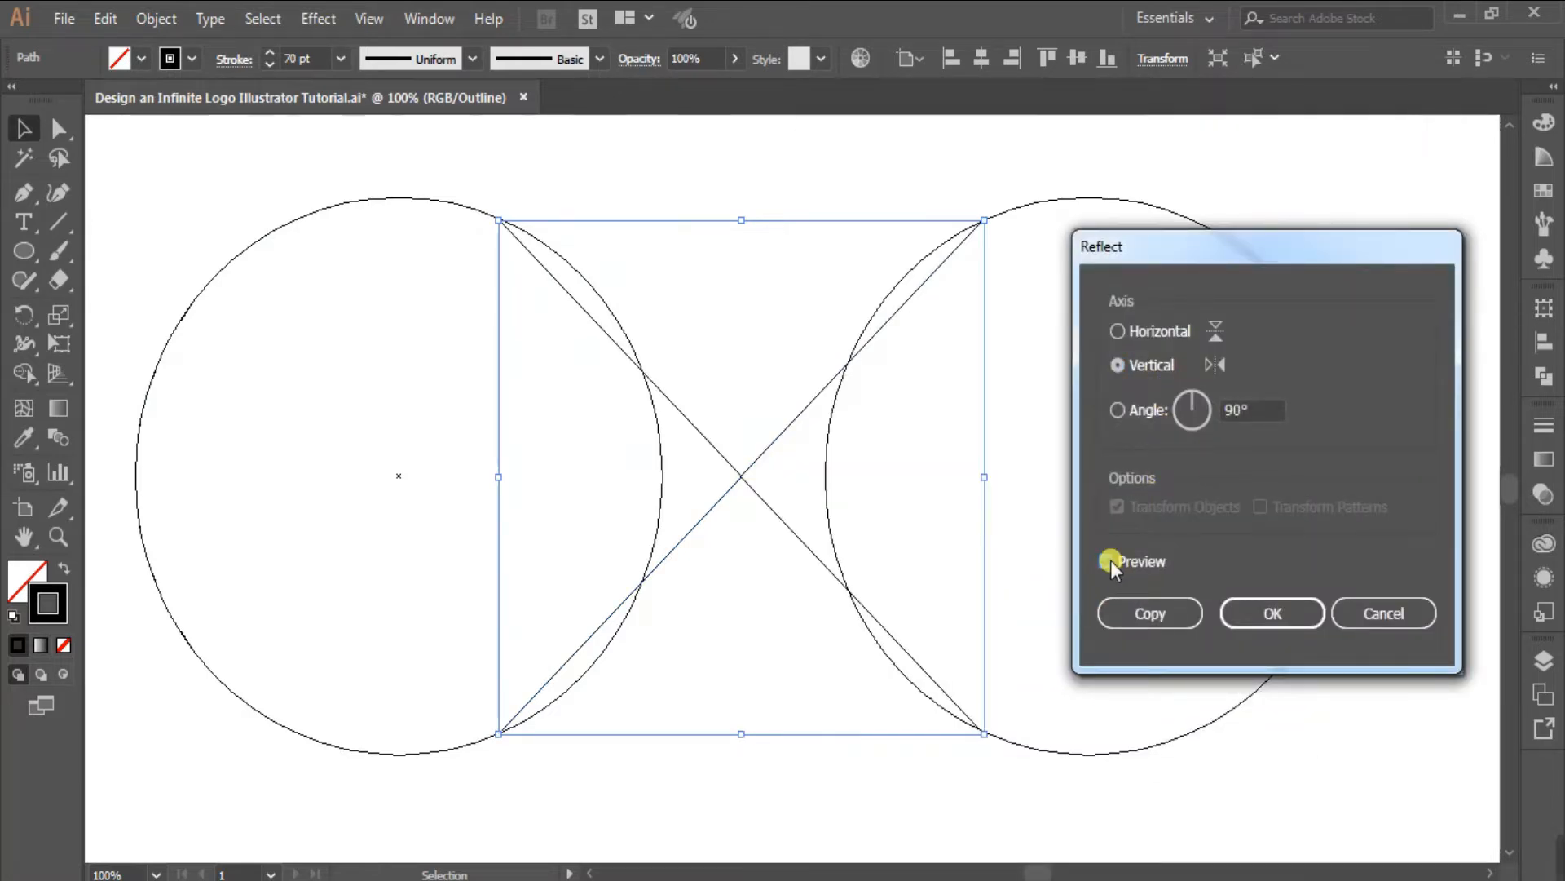
click(1261, 616)
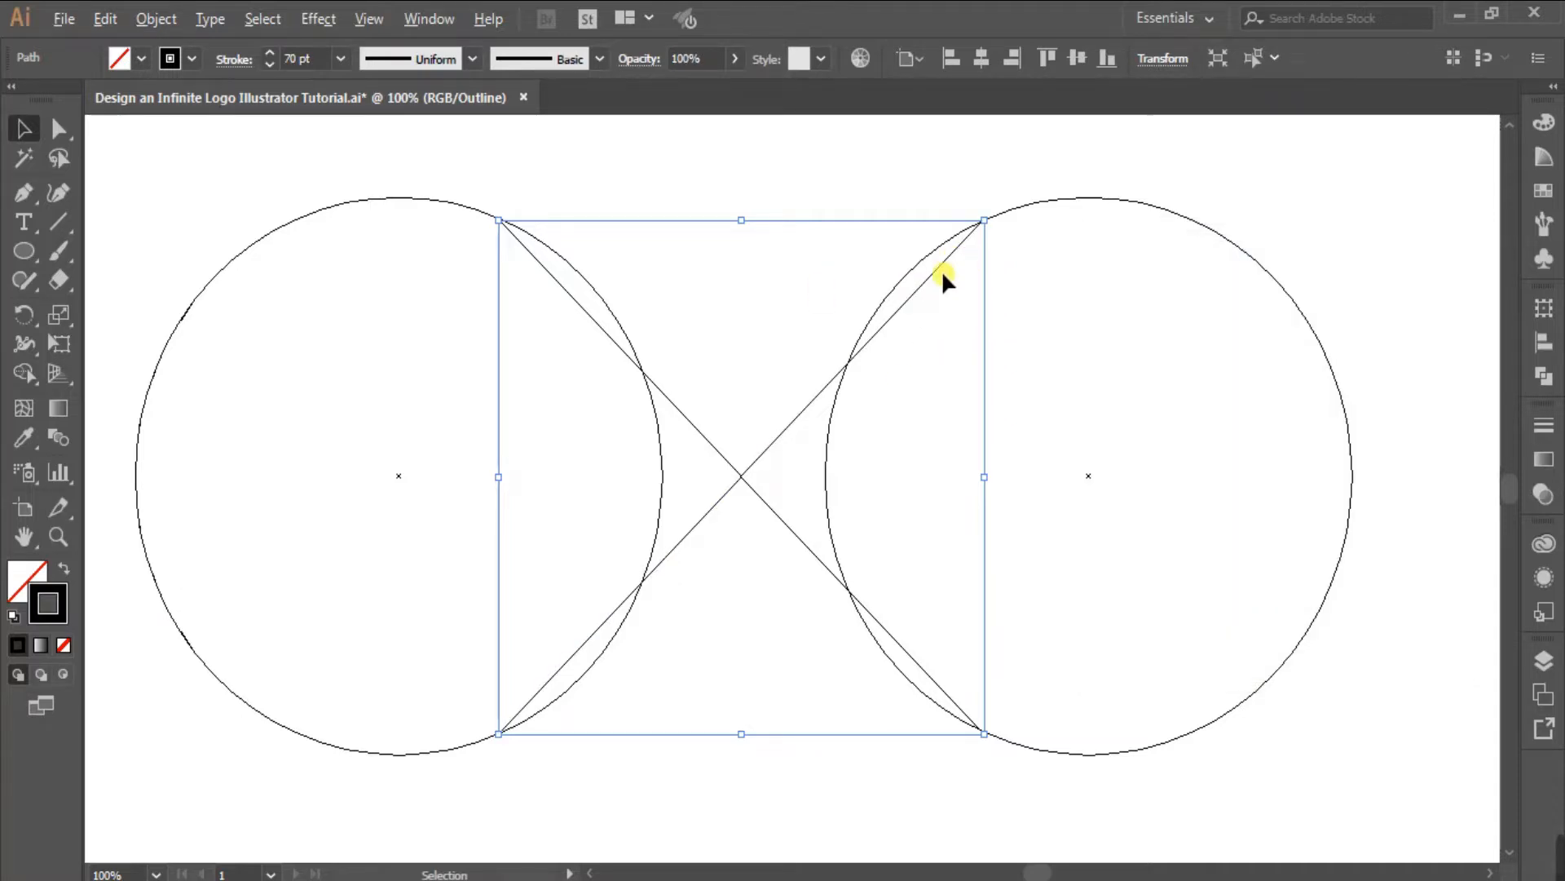
- Move the upper endpoints of both crossing lines inward along their circles until each line meets its circle tangentially
scroll(941, 271, up, 1)
click(591, 247)
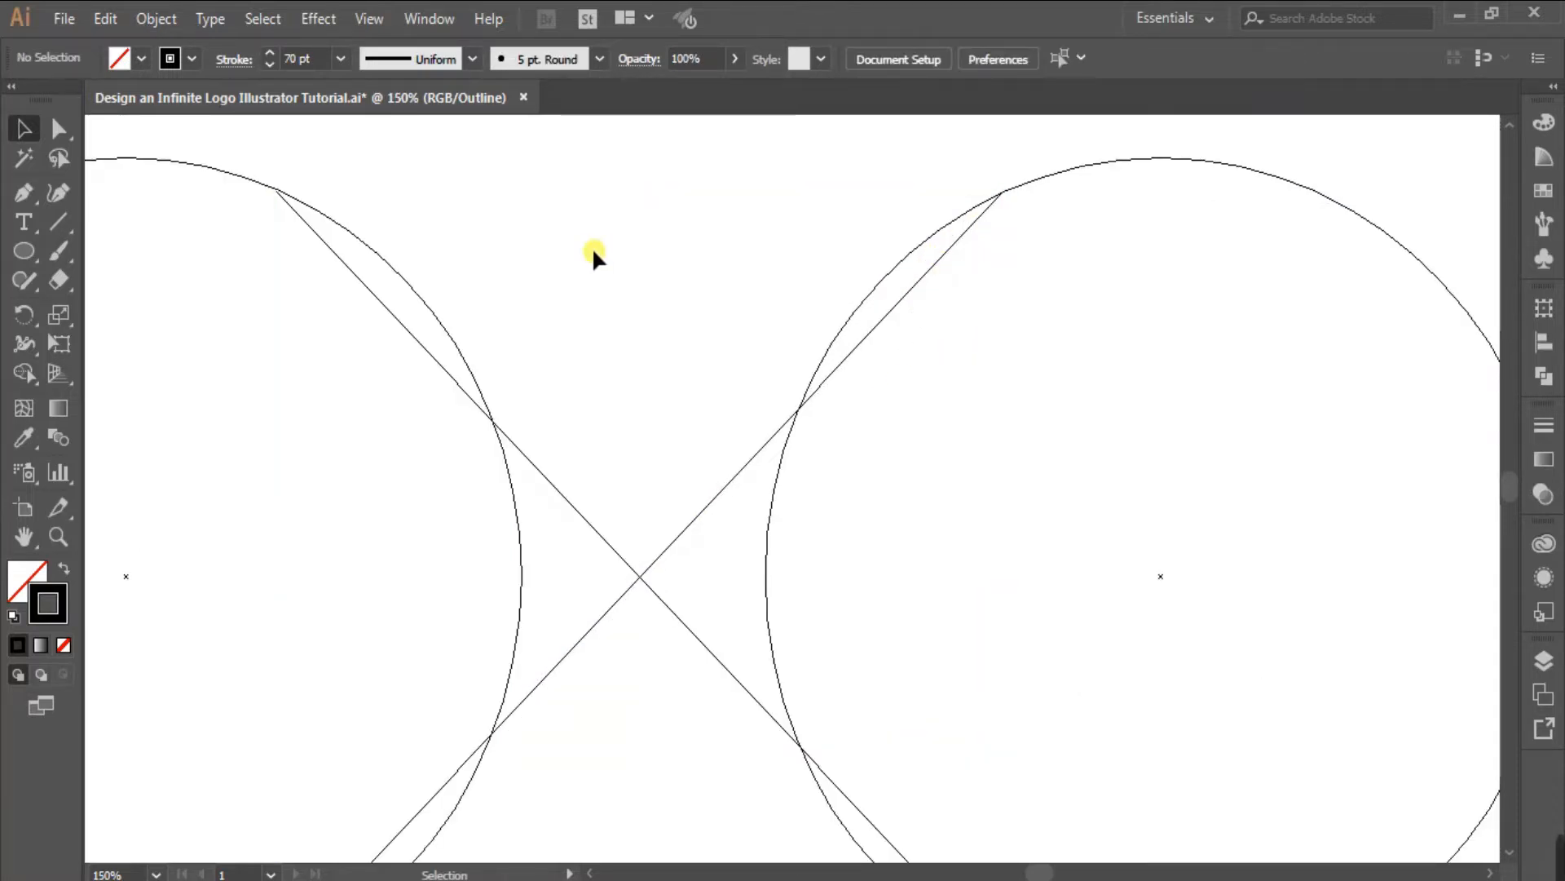
click(59, 128)
click(979, 228)
drag(1003, 192, 879, 290)
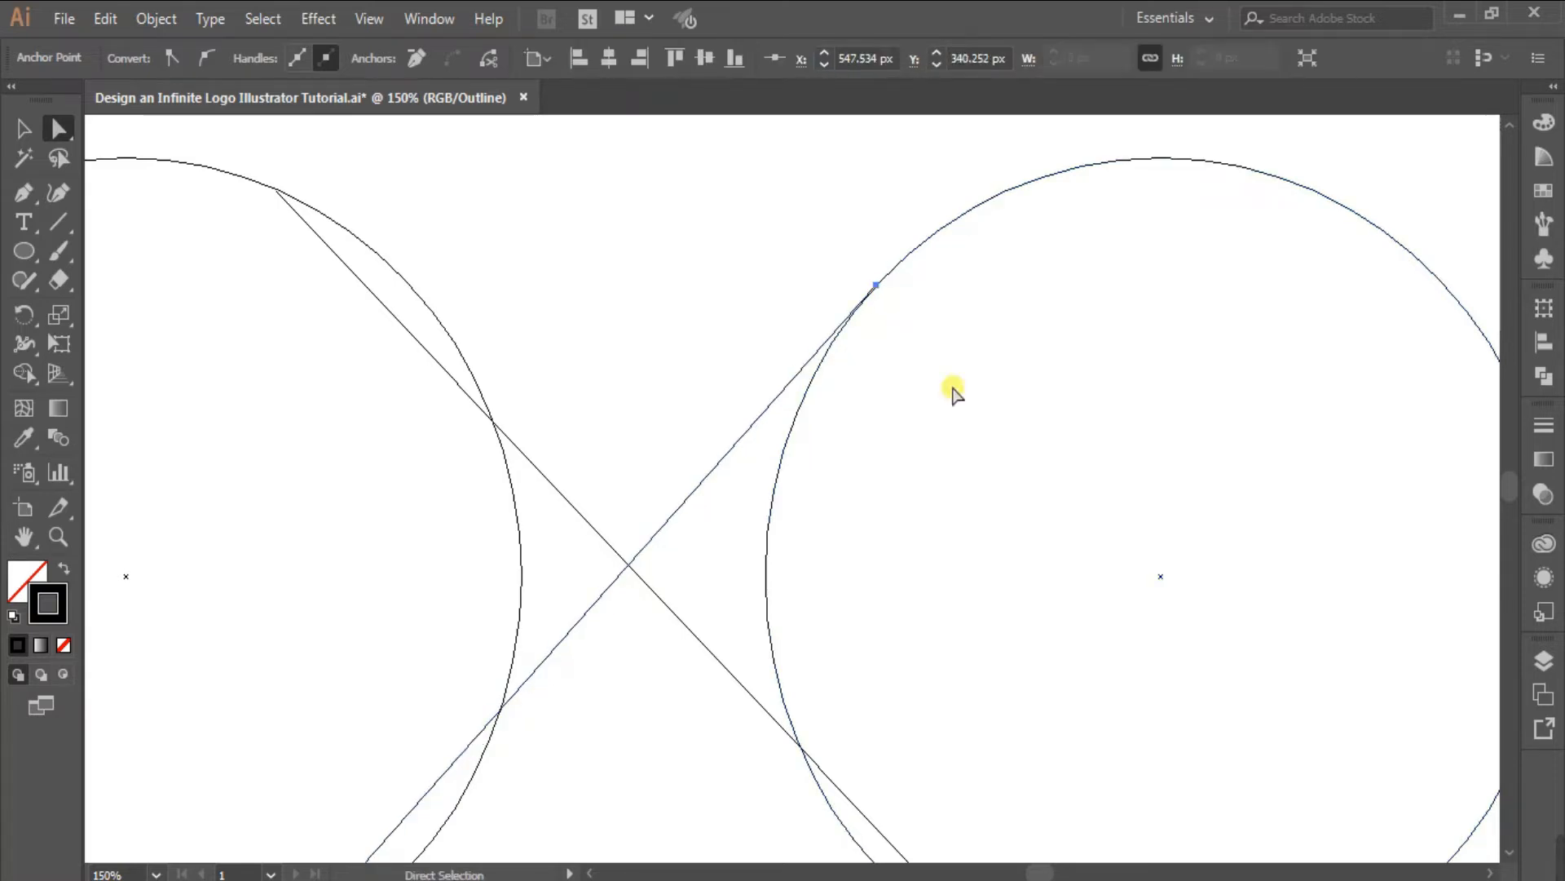
click(277, 192)
drag(277, 192, 412, 286)
- Move the lower endpoint of the line on the right circle inward along the outline to meet it tangentially
scroll(709, 350, down, 4)
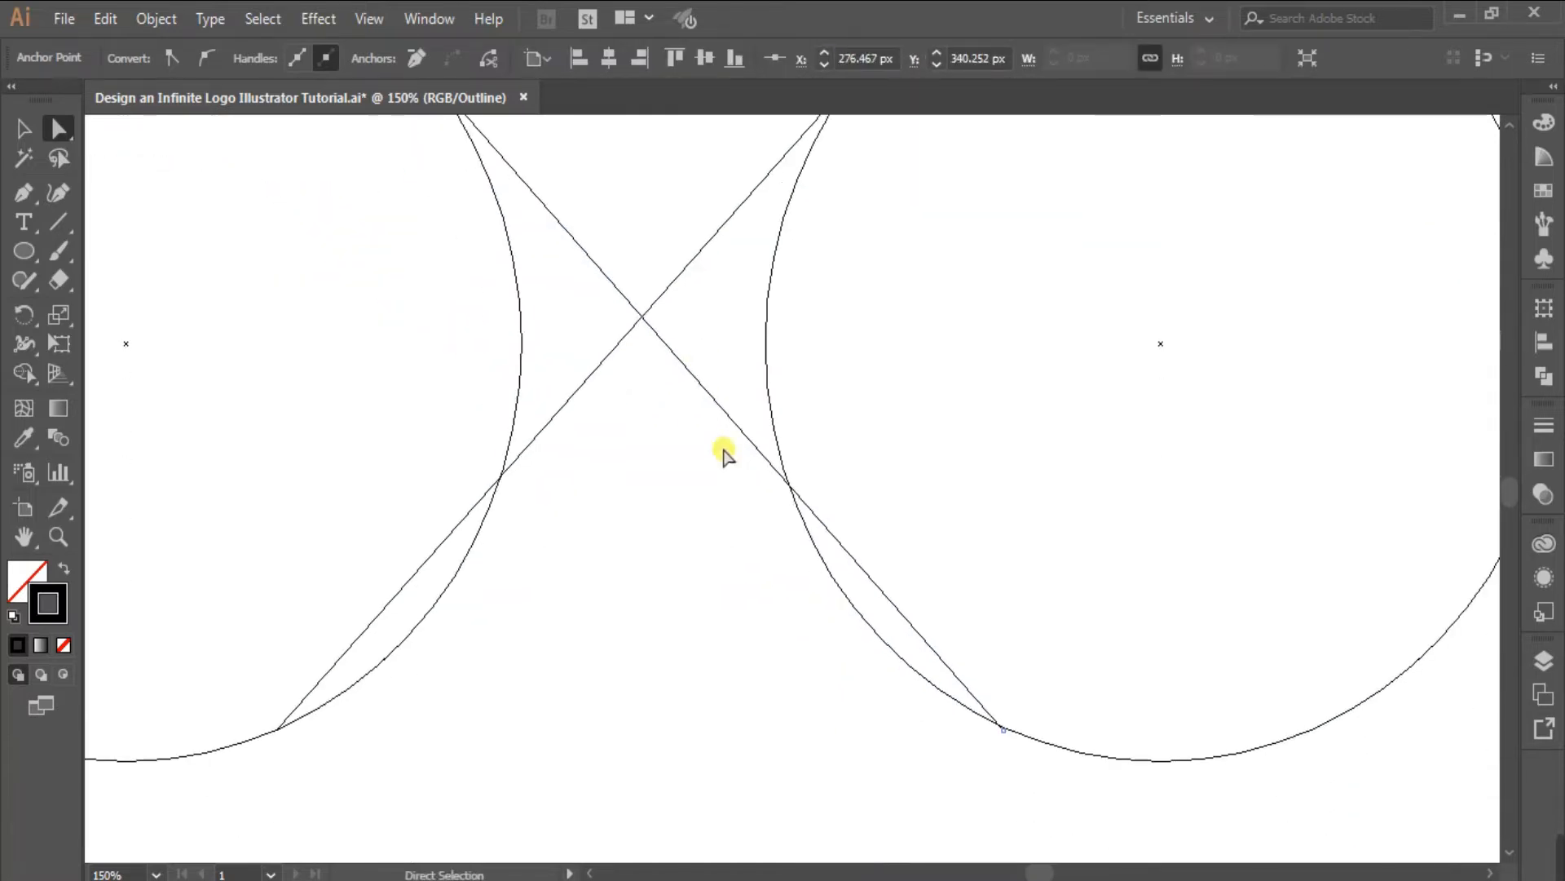
click(1003, 729)
drag(1004, 729, 856, 617)
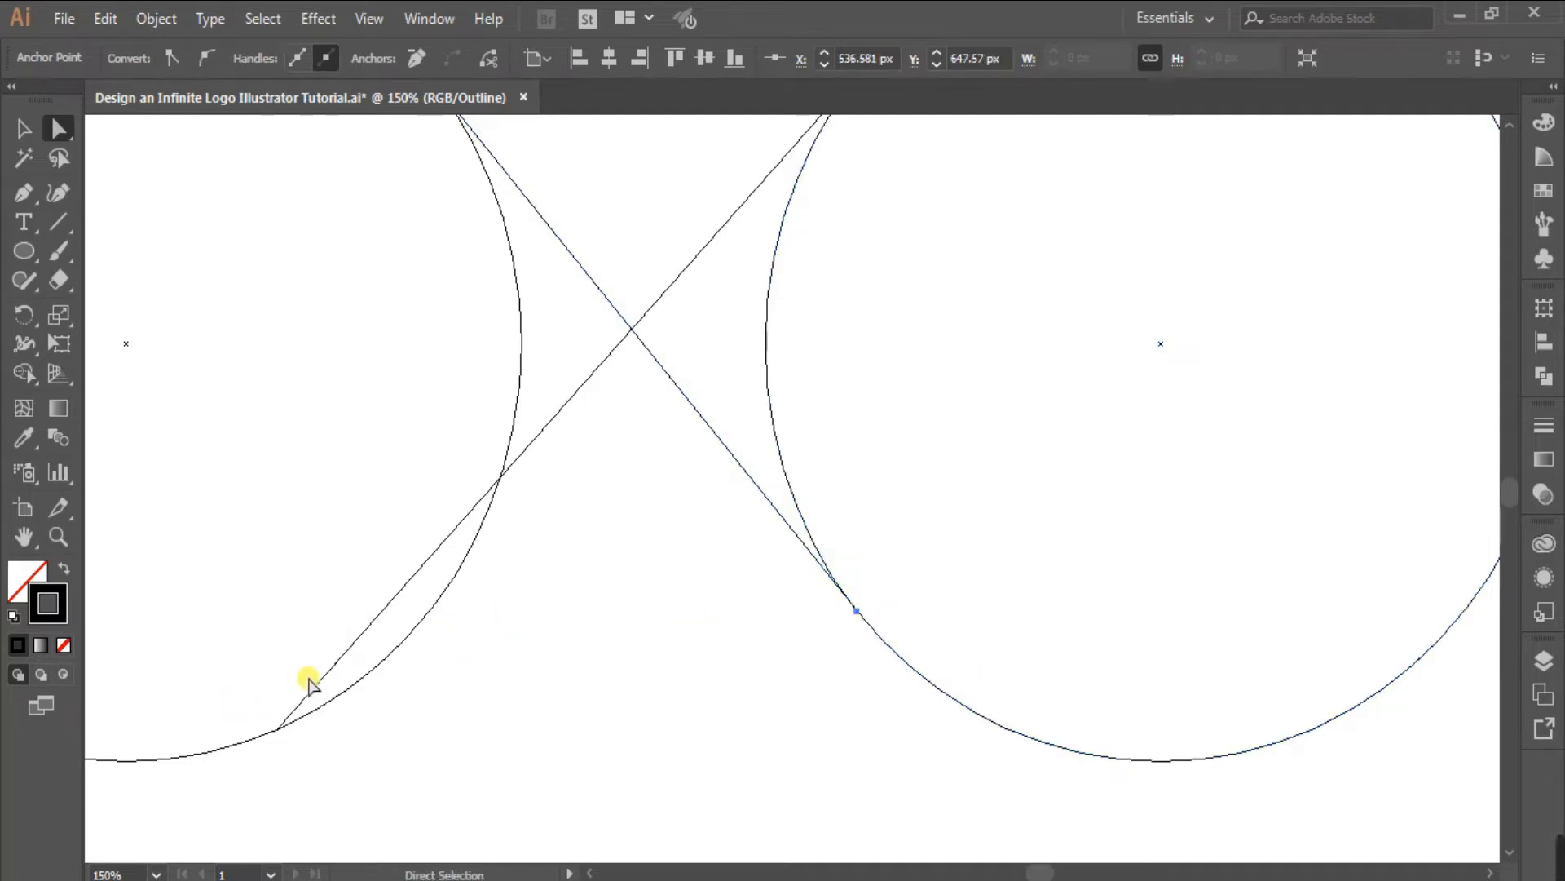
- Move the lower line endpoint on the left circle inward to tangency, and shift both upper line endpoints slightly down along their circles
drag(284, 731, 431, 617)
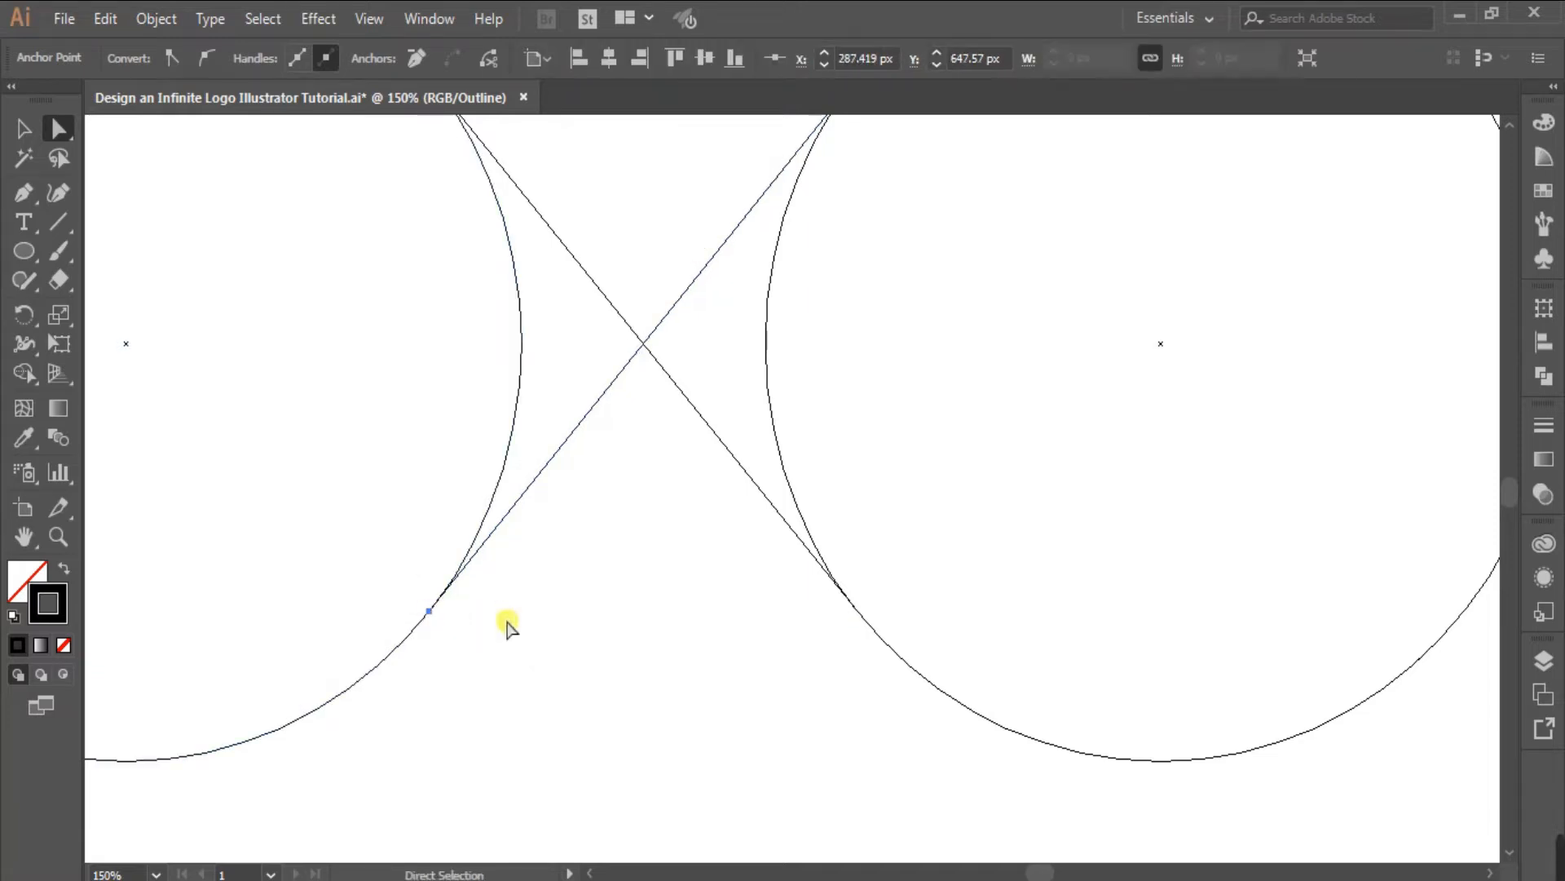
click(682, 594)
scroll(696, 636, up, 1)
scroll(696, 636, up, 2)
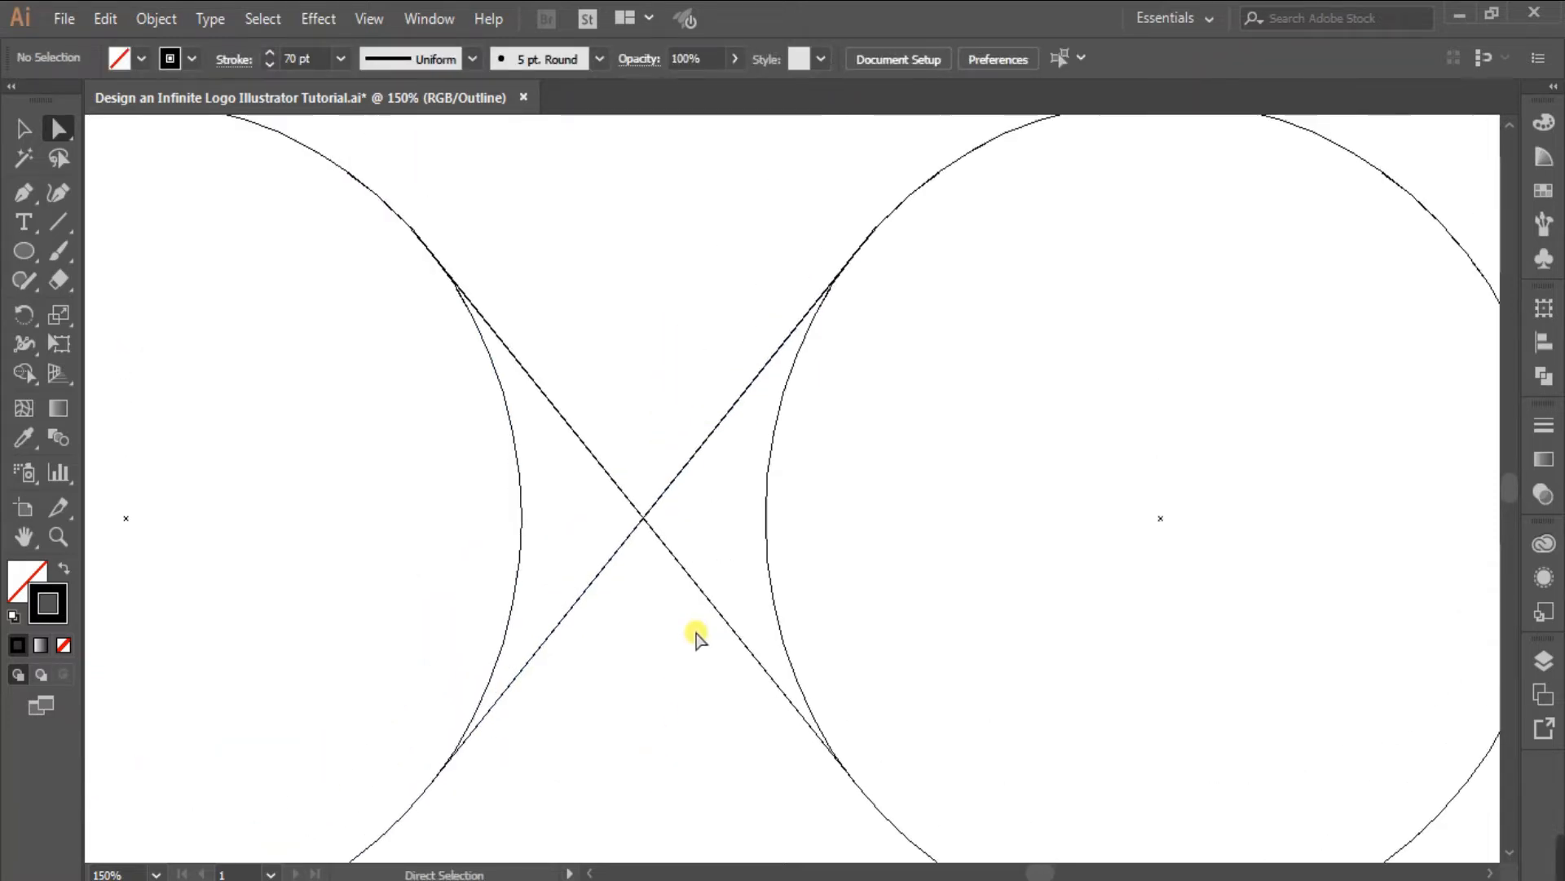
key(ctrl+plus)
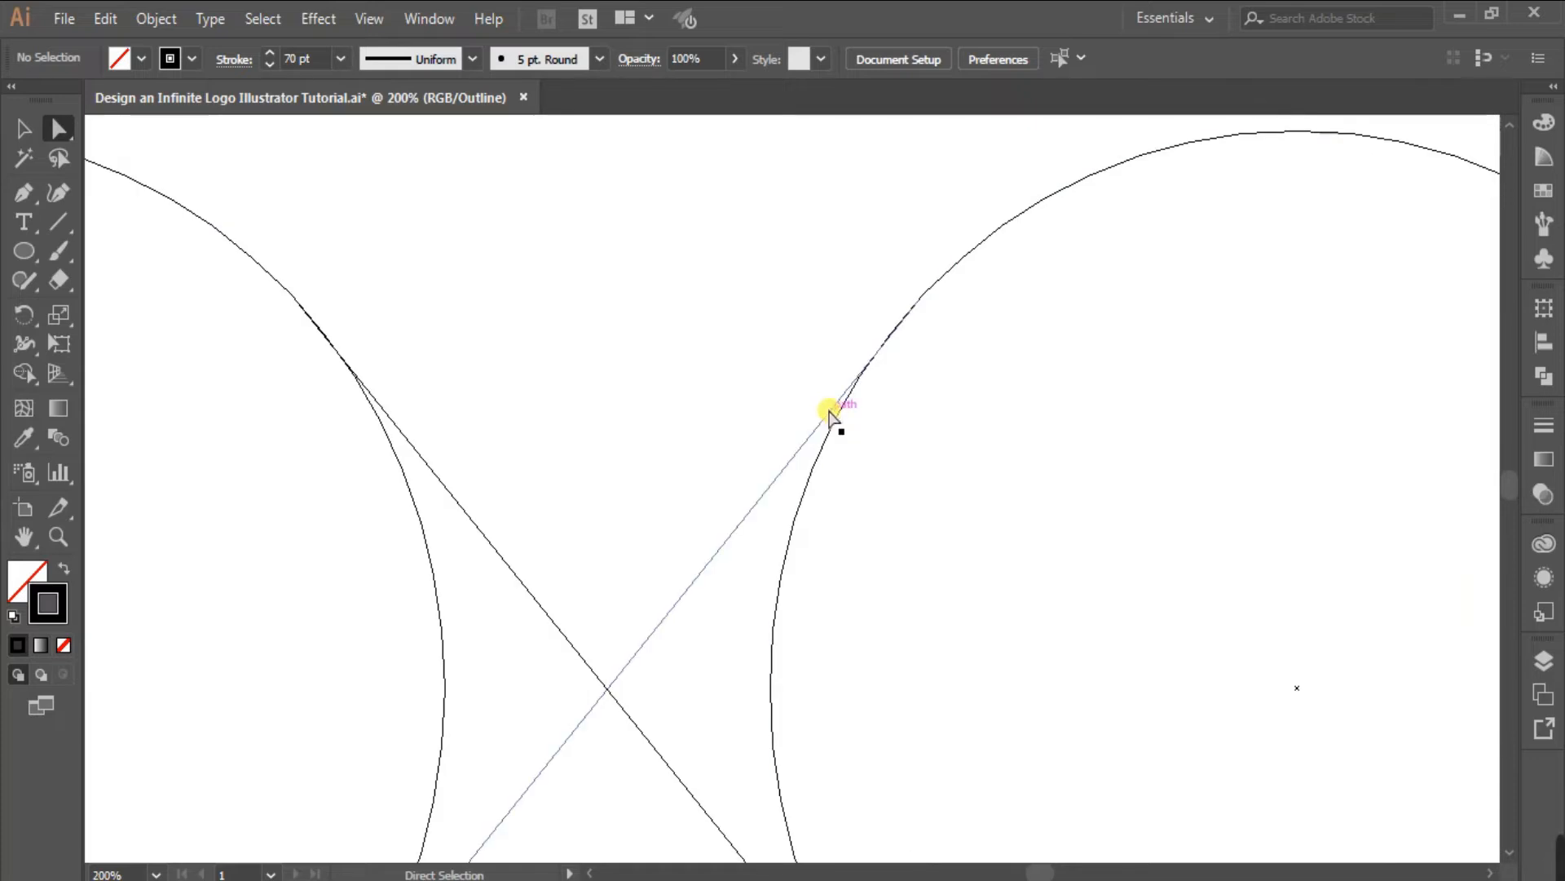
click(832, 413)
drag(918, 302, 893, 332)
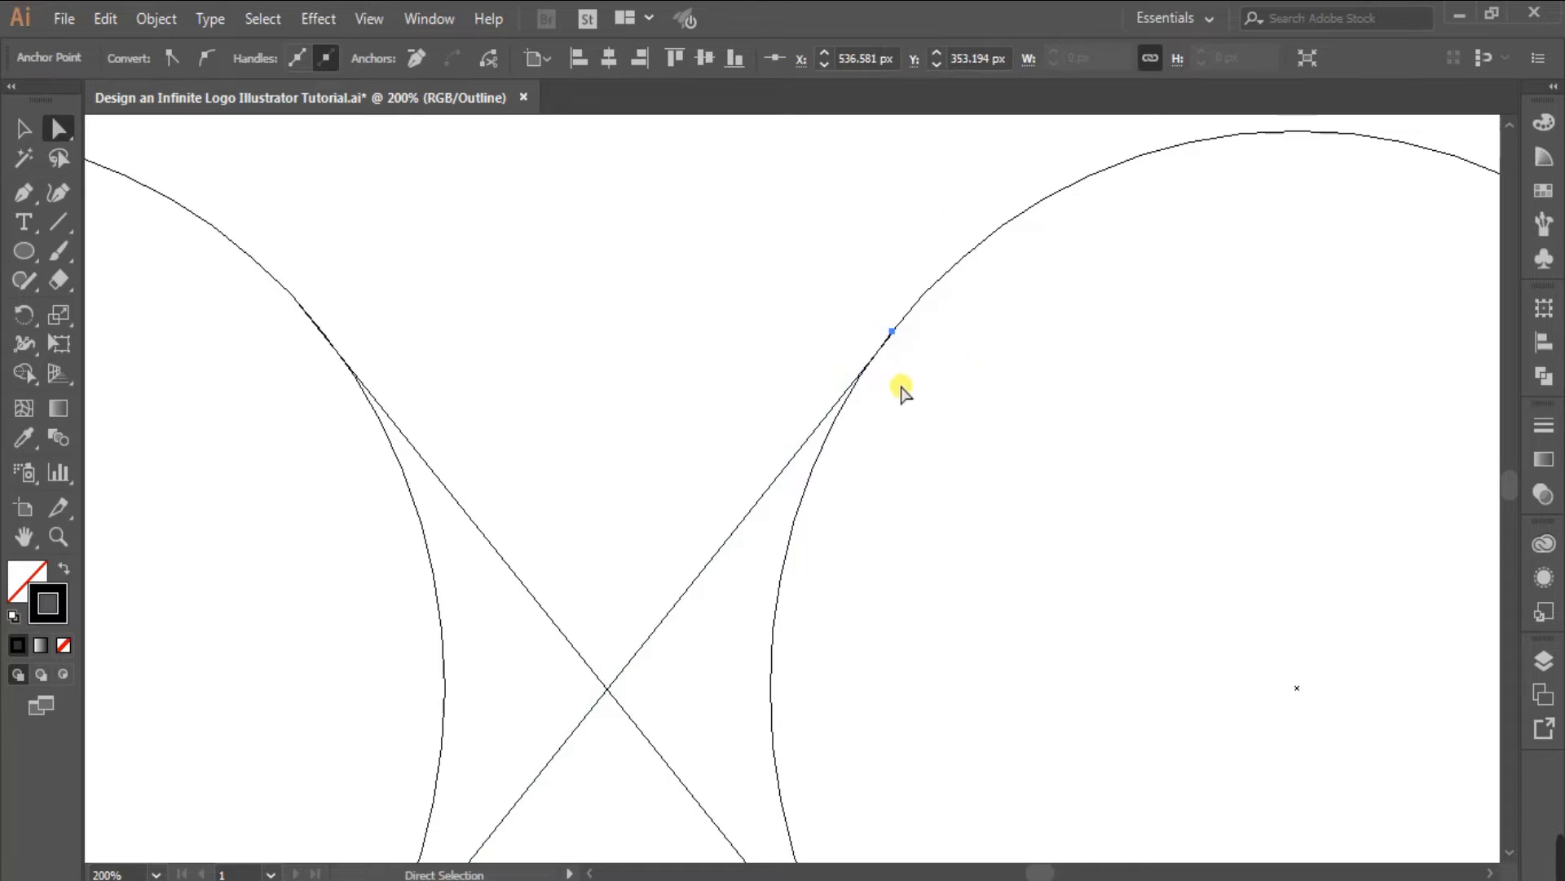
click(384, 409)
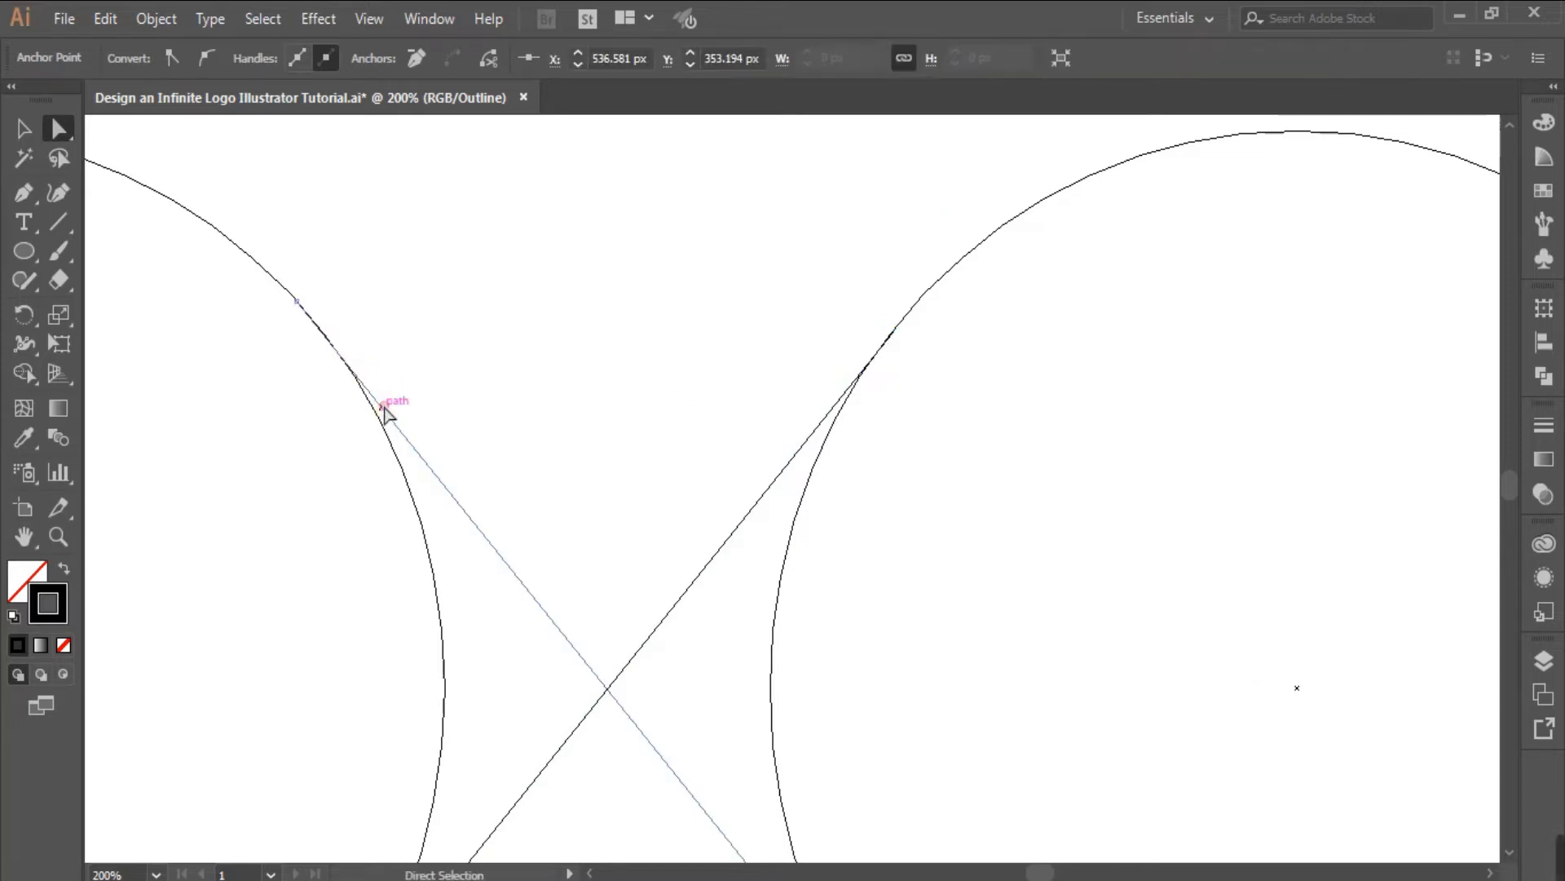
drag(300, 305, 323, 332)
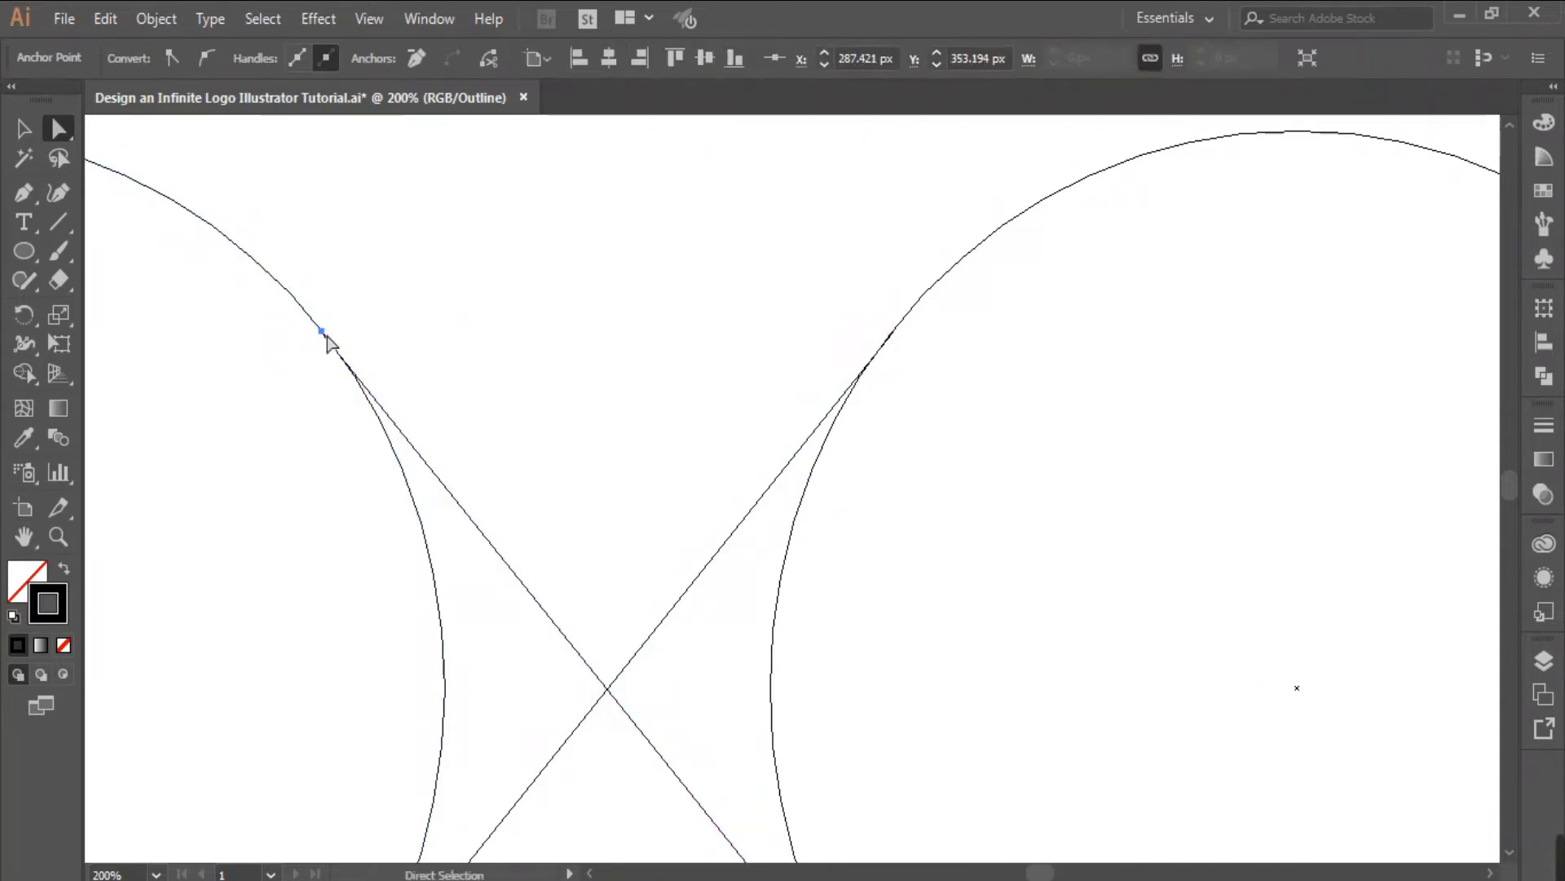
click(498, 367)
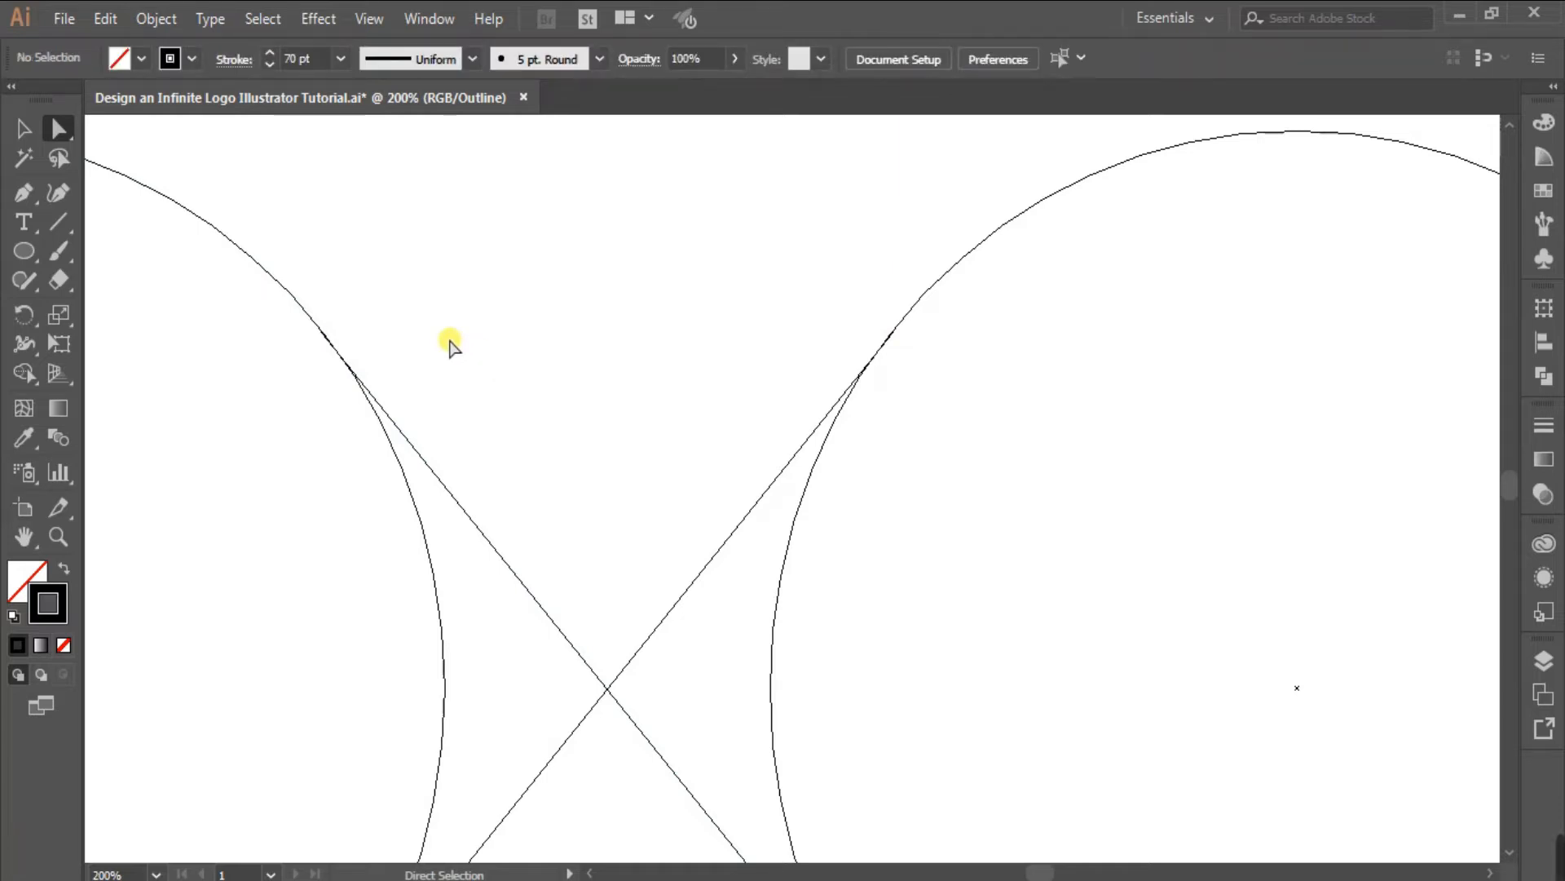
- Add an anchor point to the right and left circles where the upper ends of the crossing lines meet their outlines
drag(23, 193, 98, 217)
scroll(877, 353, up, 4)
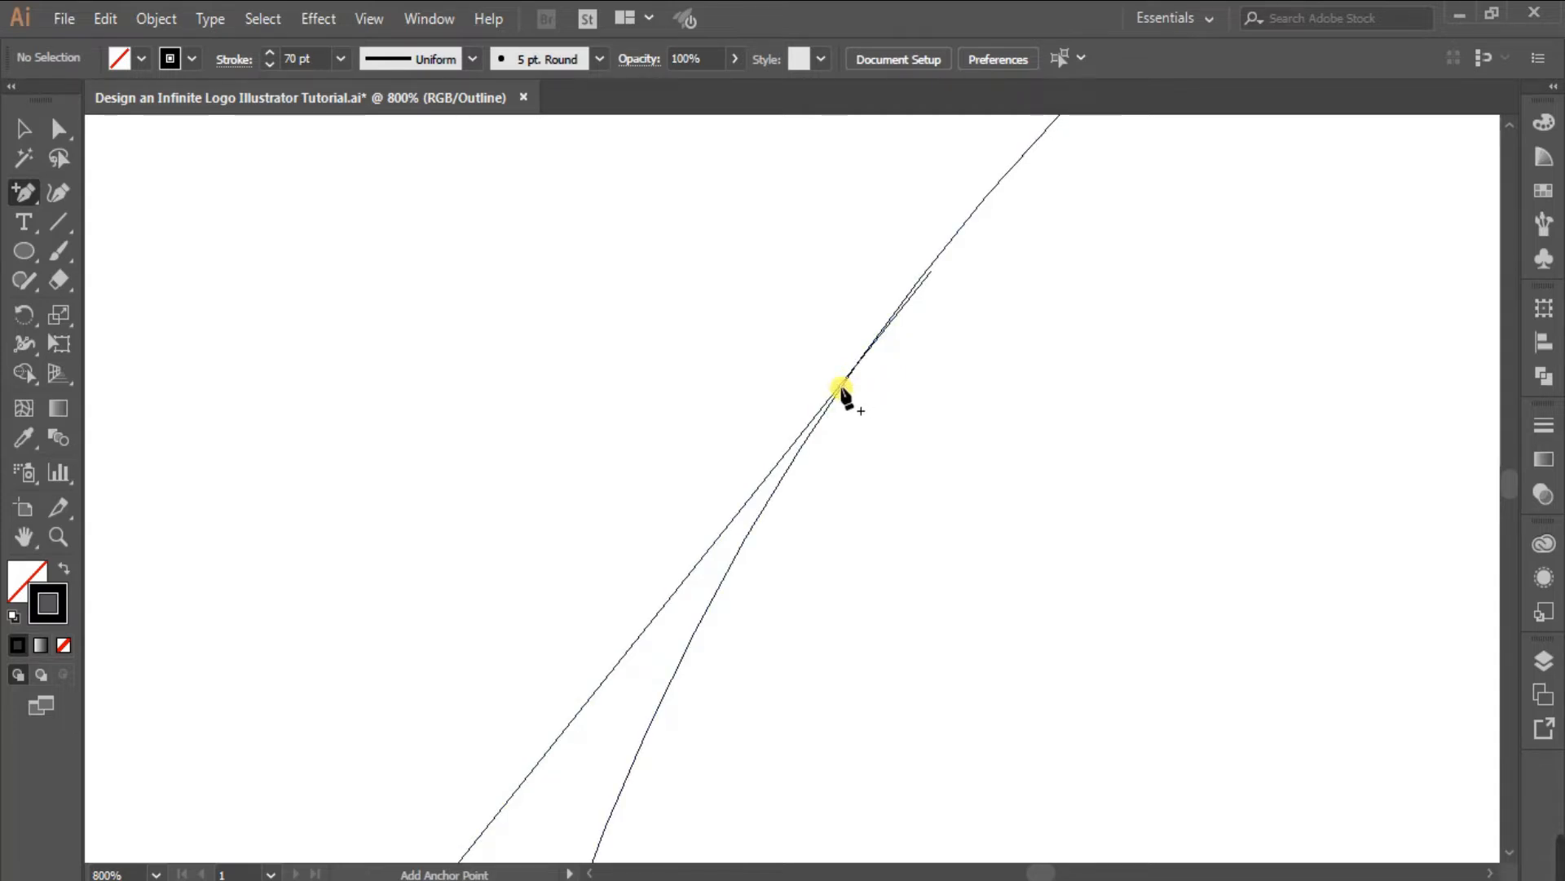
click(930, 266)
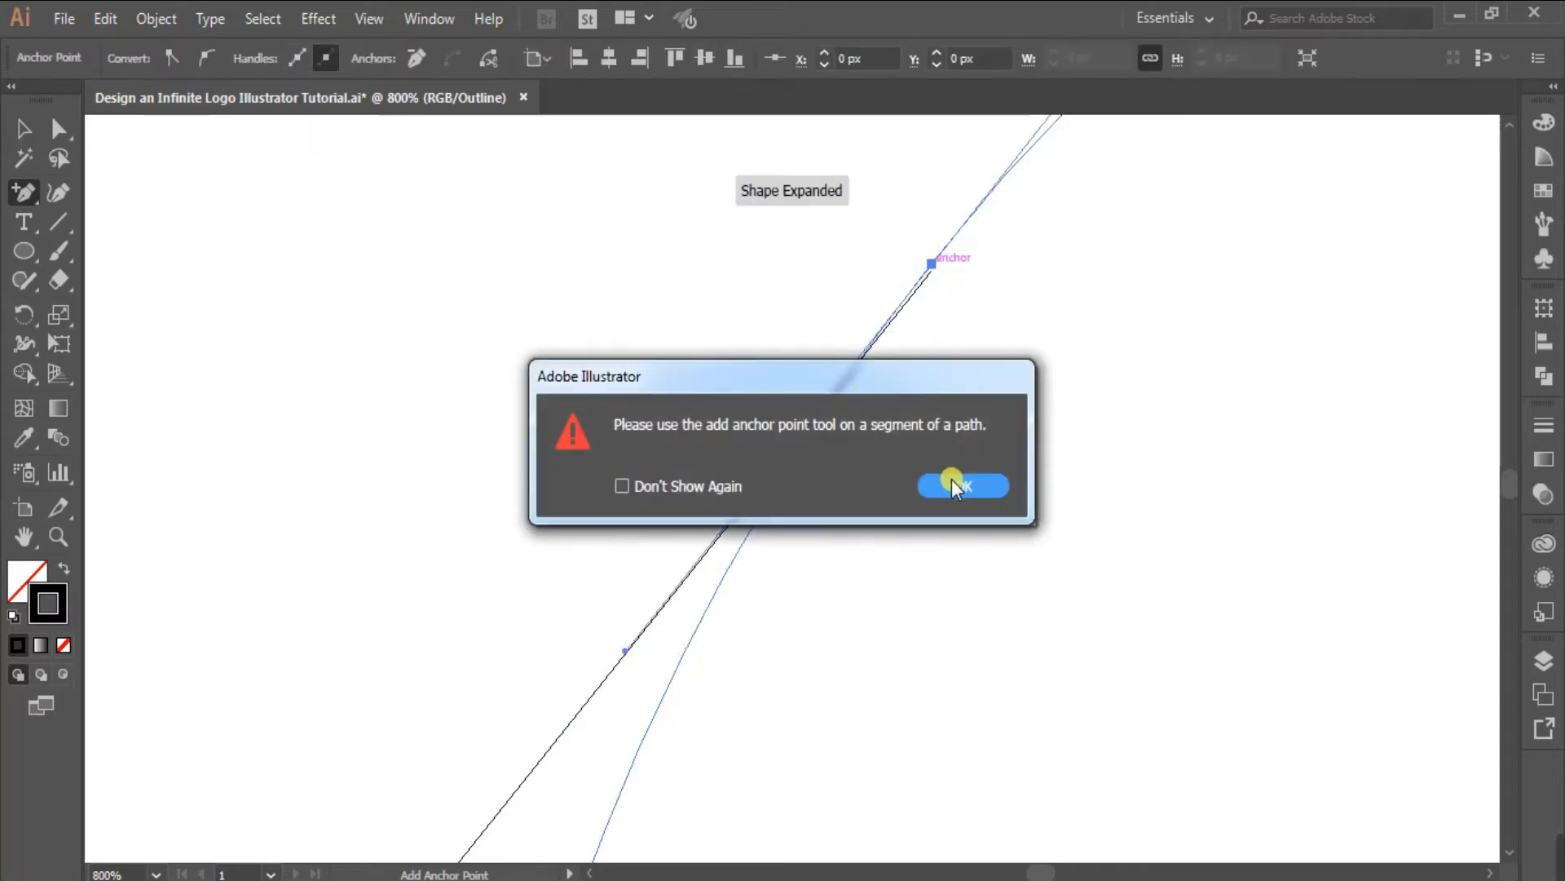
click(624, 487)
click(943, 485)
scroll(821, 465, down, 4)
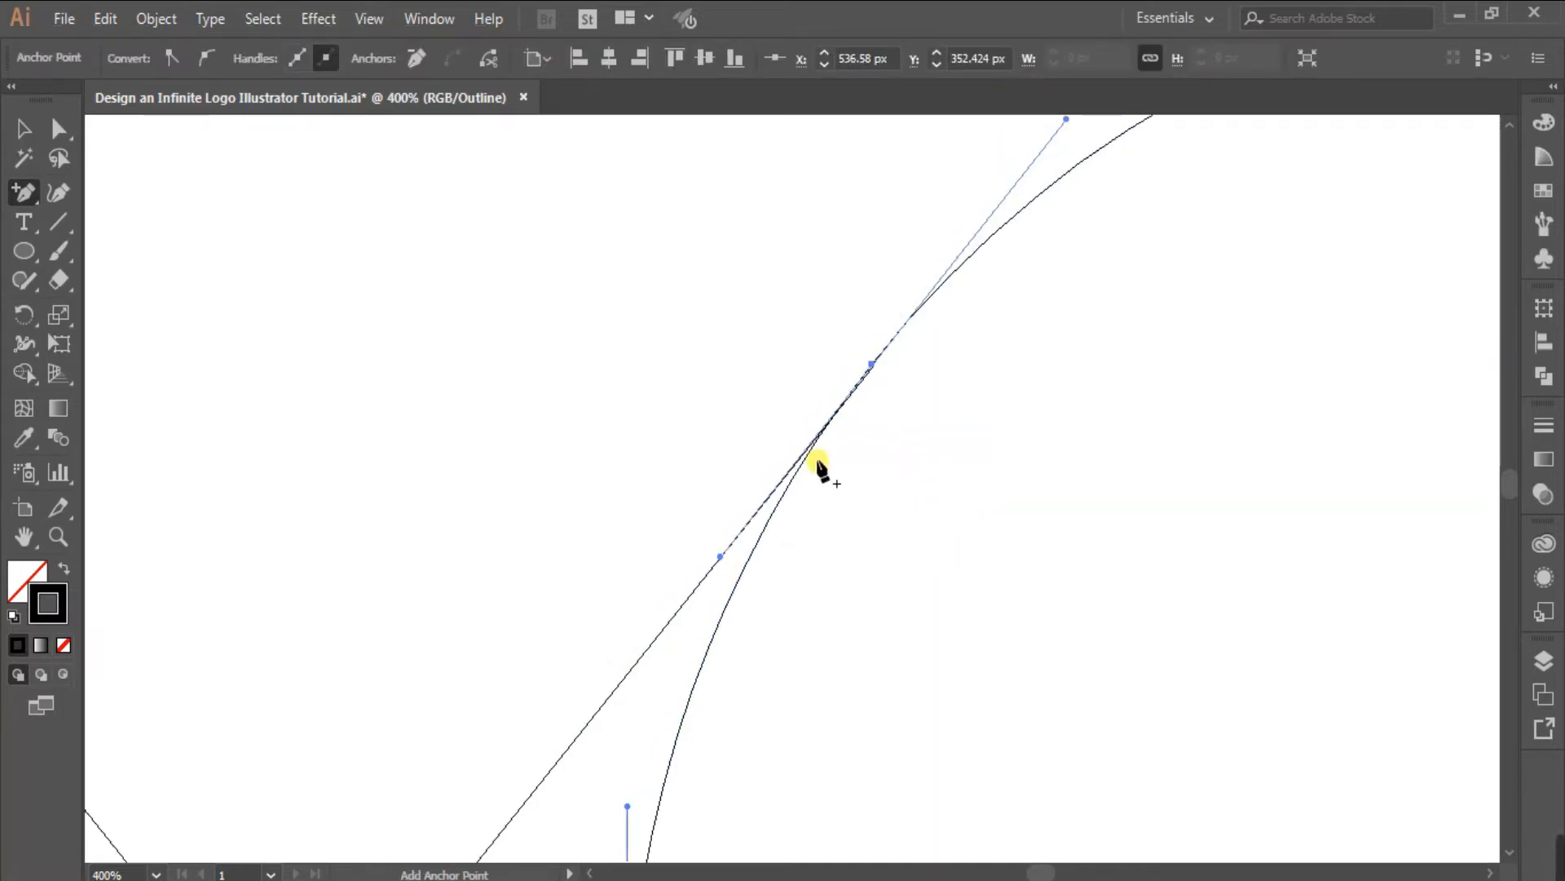
scroll(286, 458, up, 2)
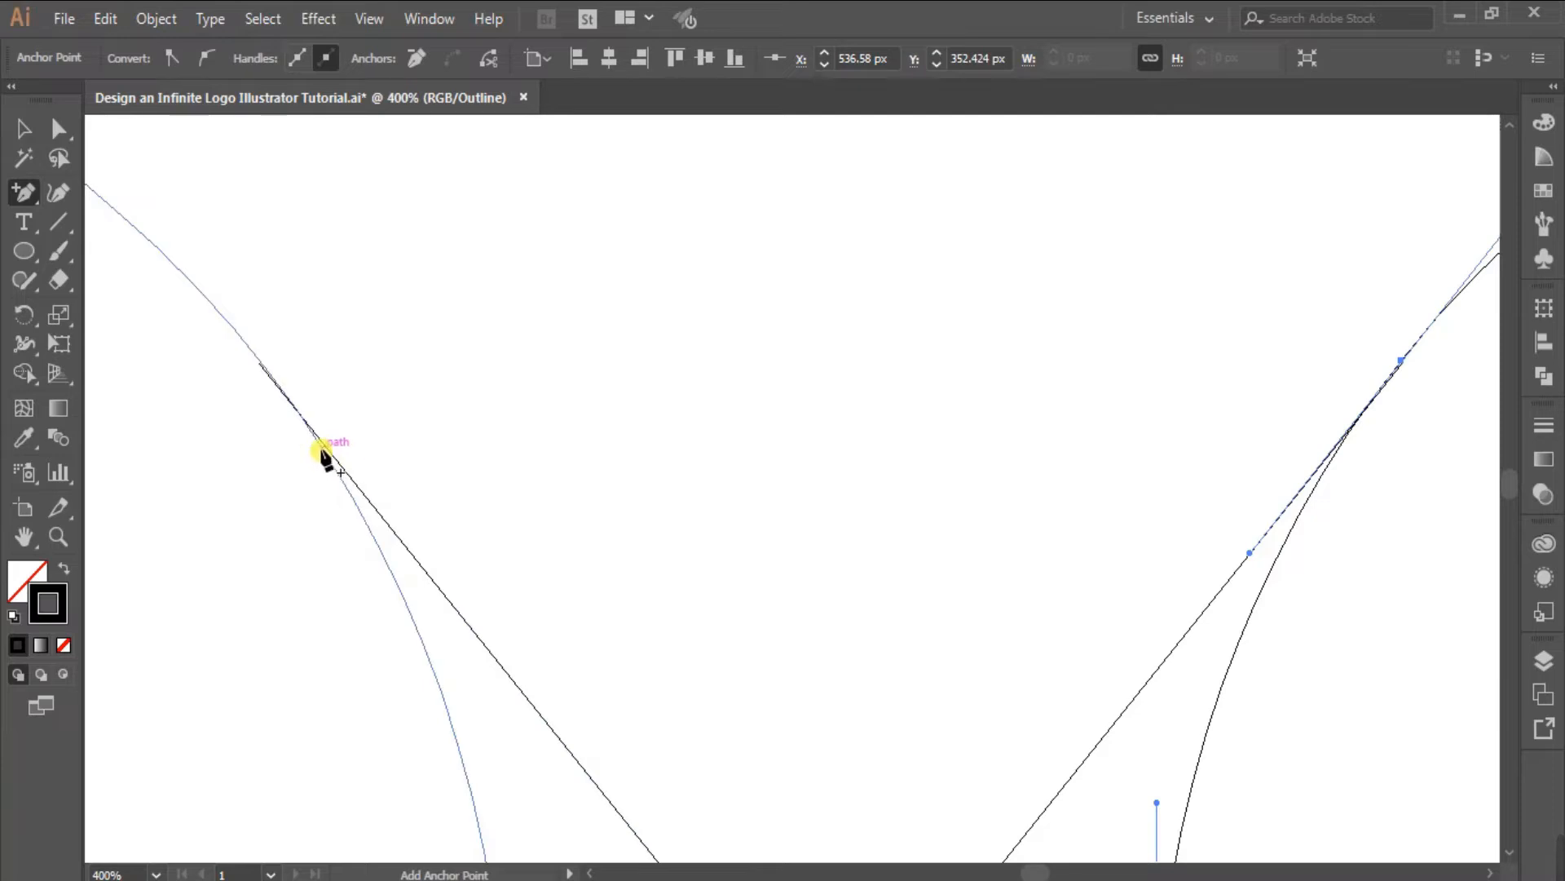
click(256, 358)
- Add an anchor point to the right and left circles where the lower ends of the crossing lines meet their outlines
scroll(748, 521, down, 8)
scroll(744, 518, down, 10)
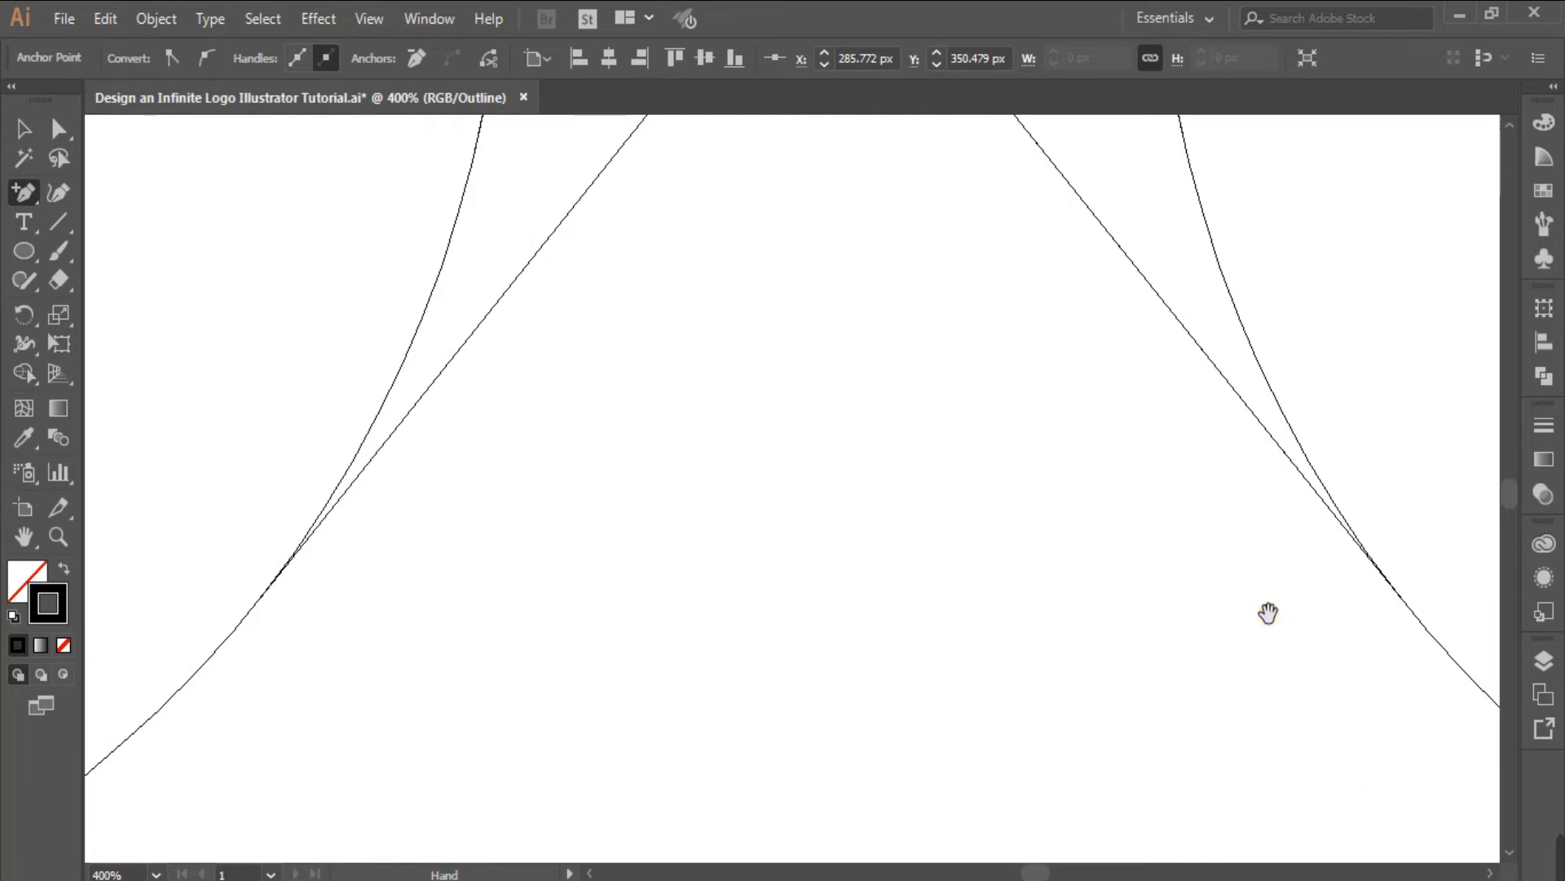
drag(1269, 613, 857, 531)
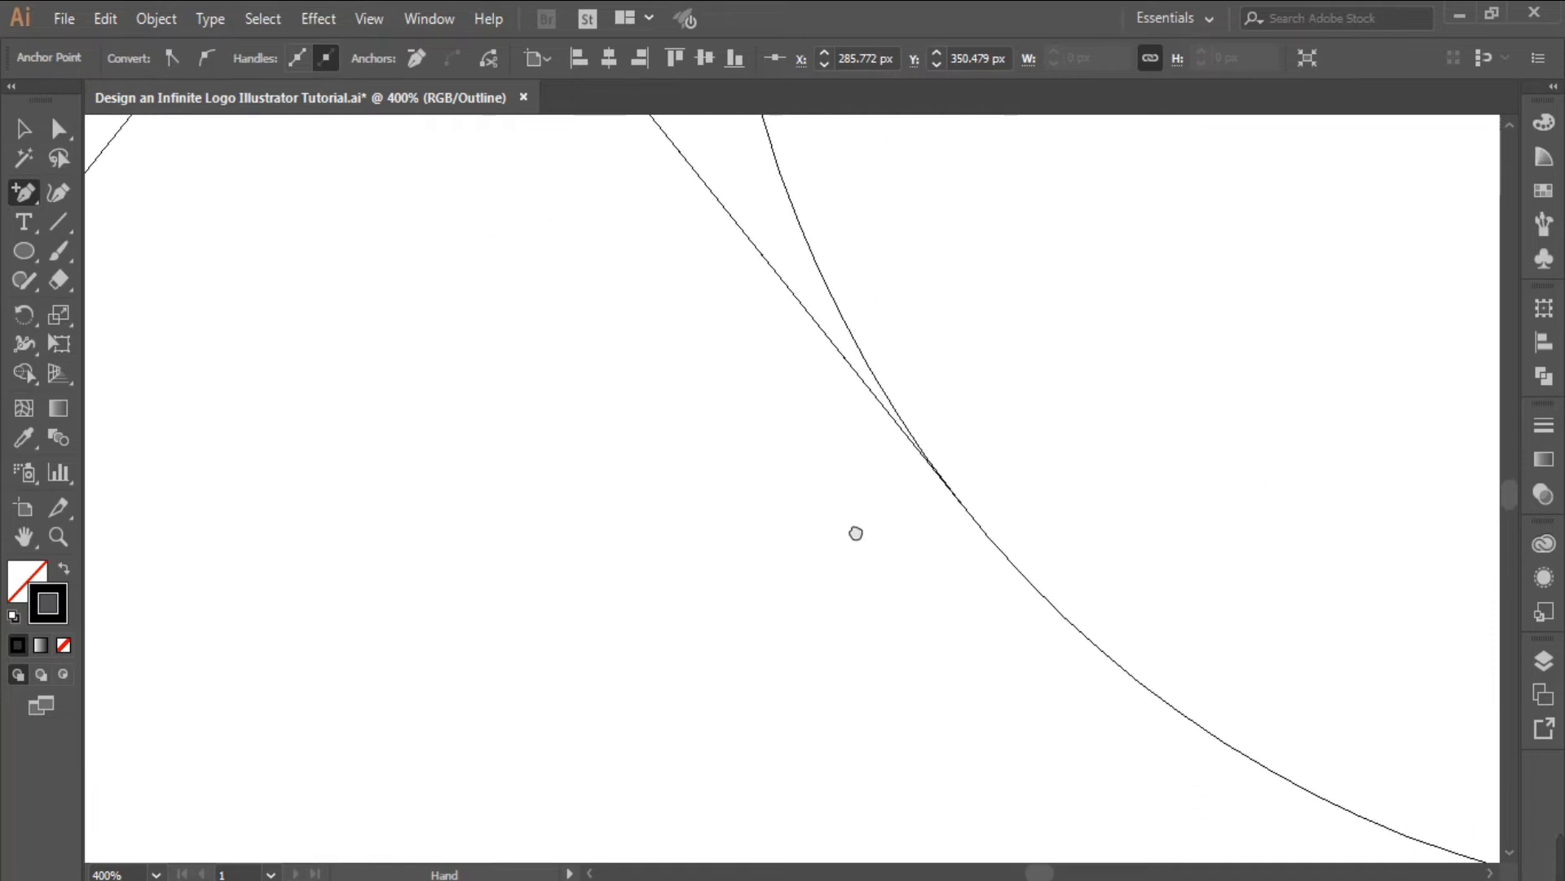
click(966, 510)
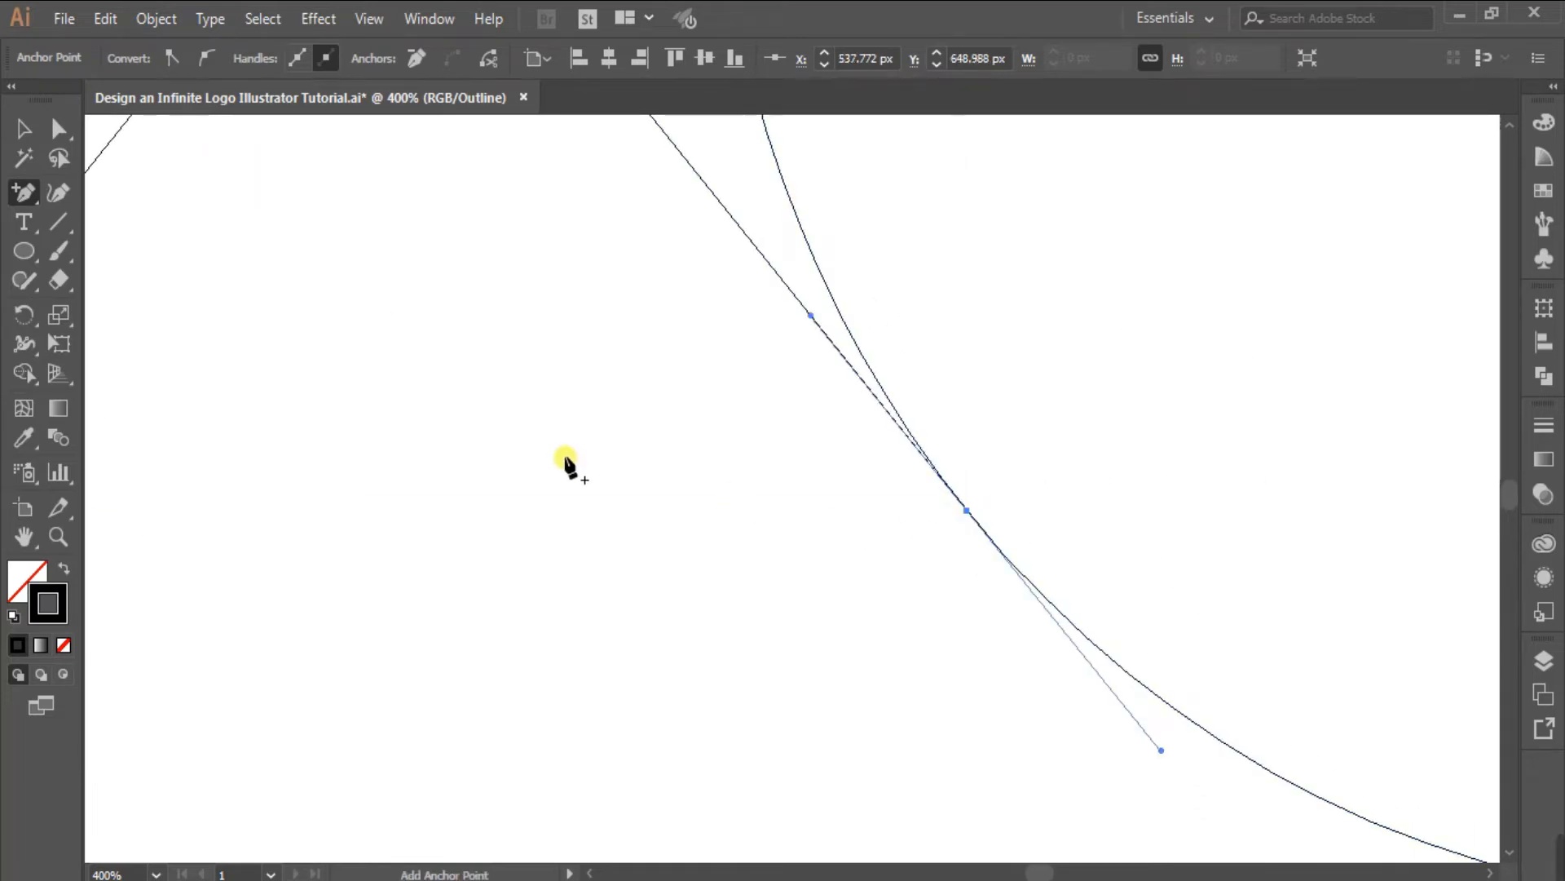
scroll(568, 464, down, 2)
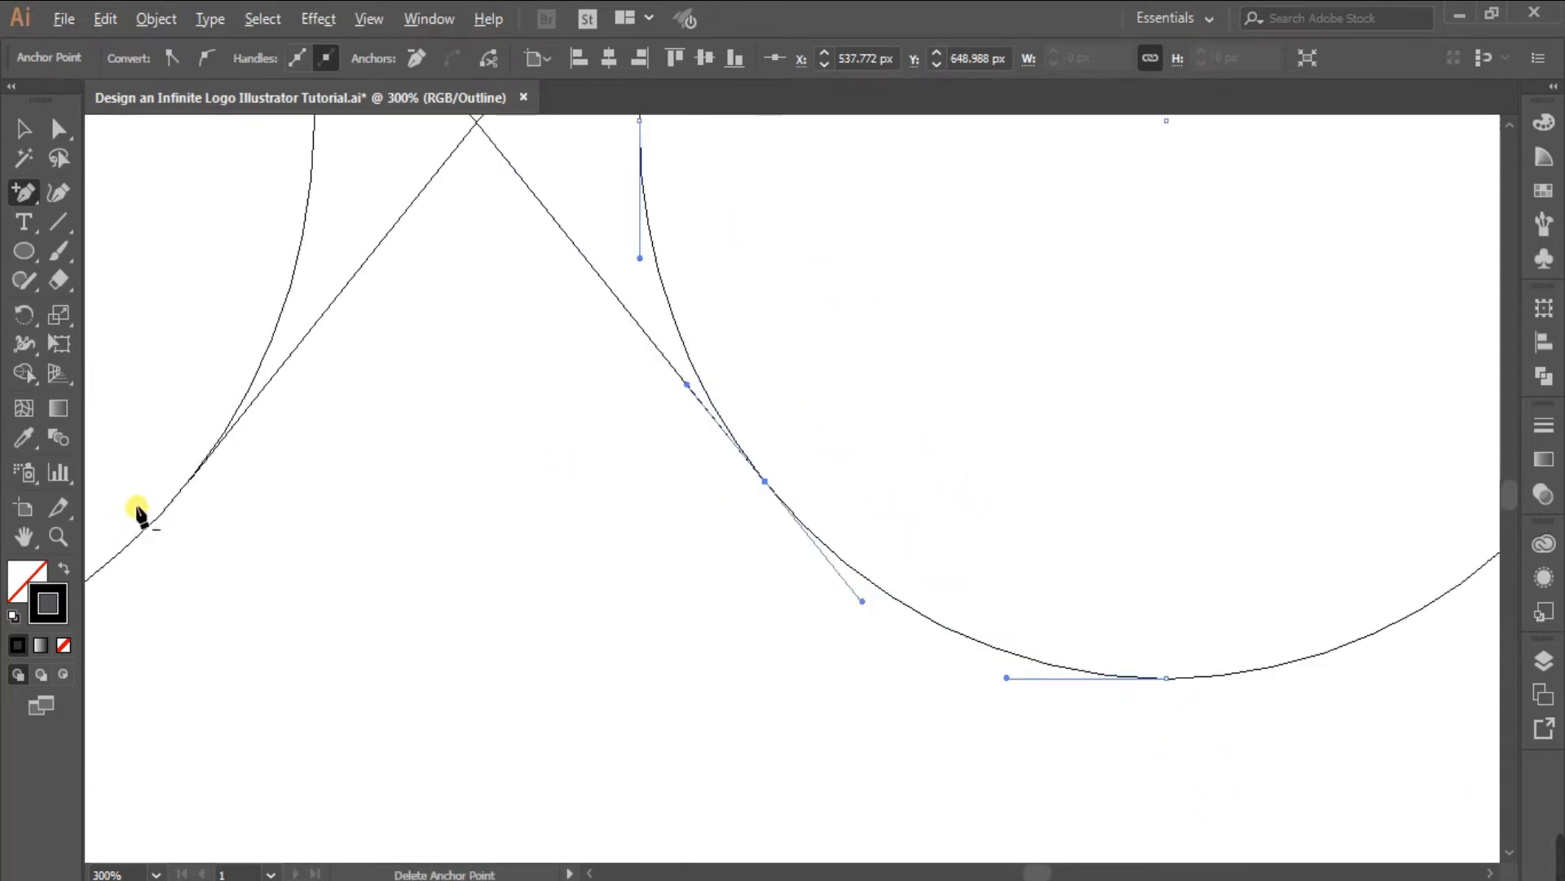
scroll(139, 517, up, 3)
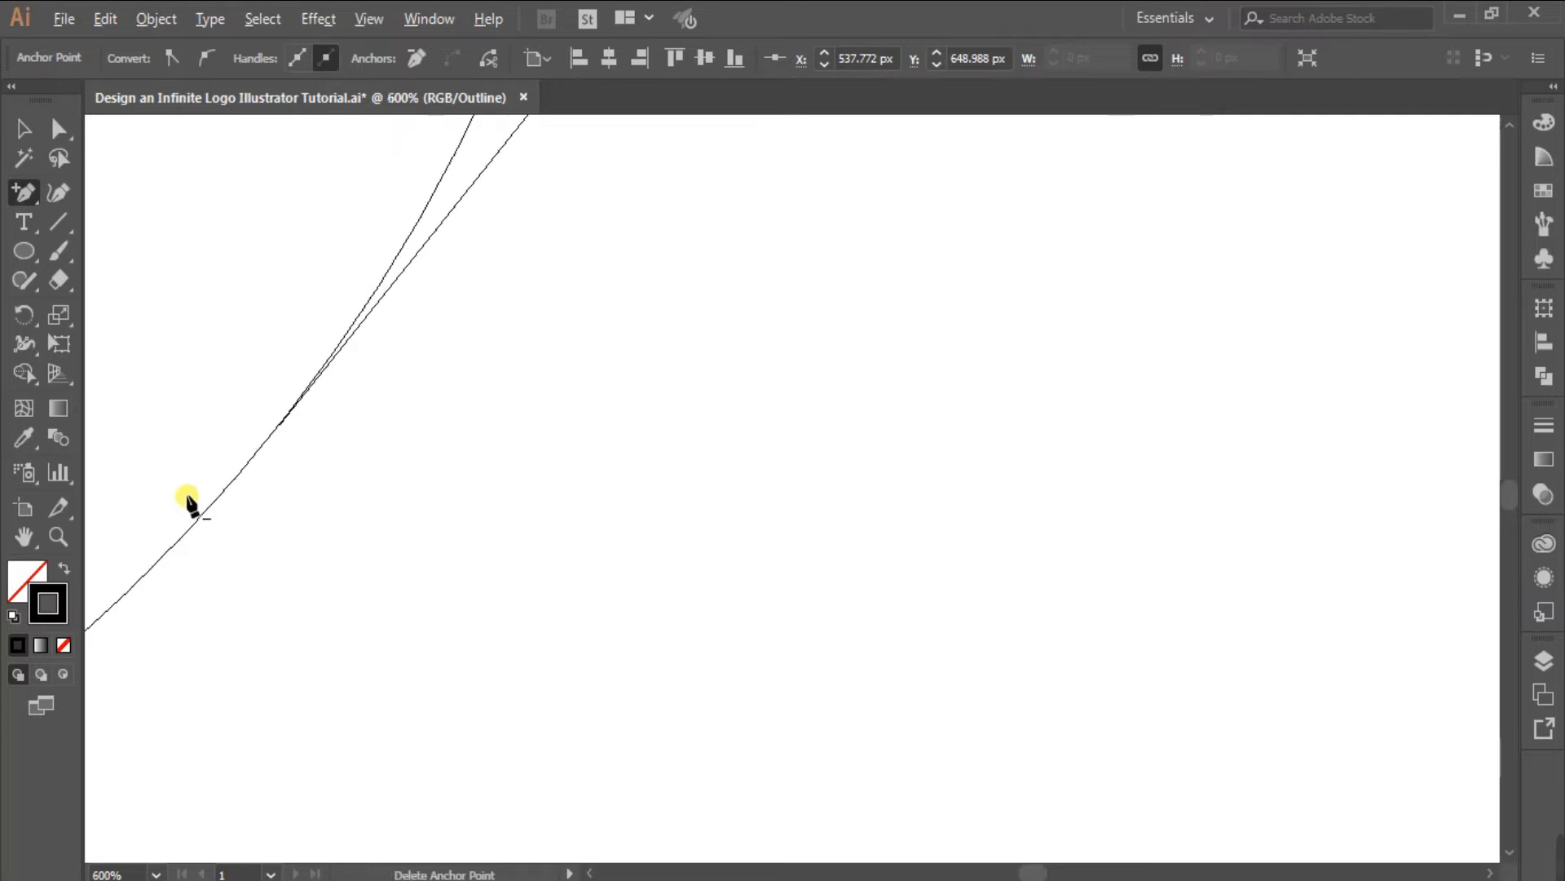
click(304, 407)
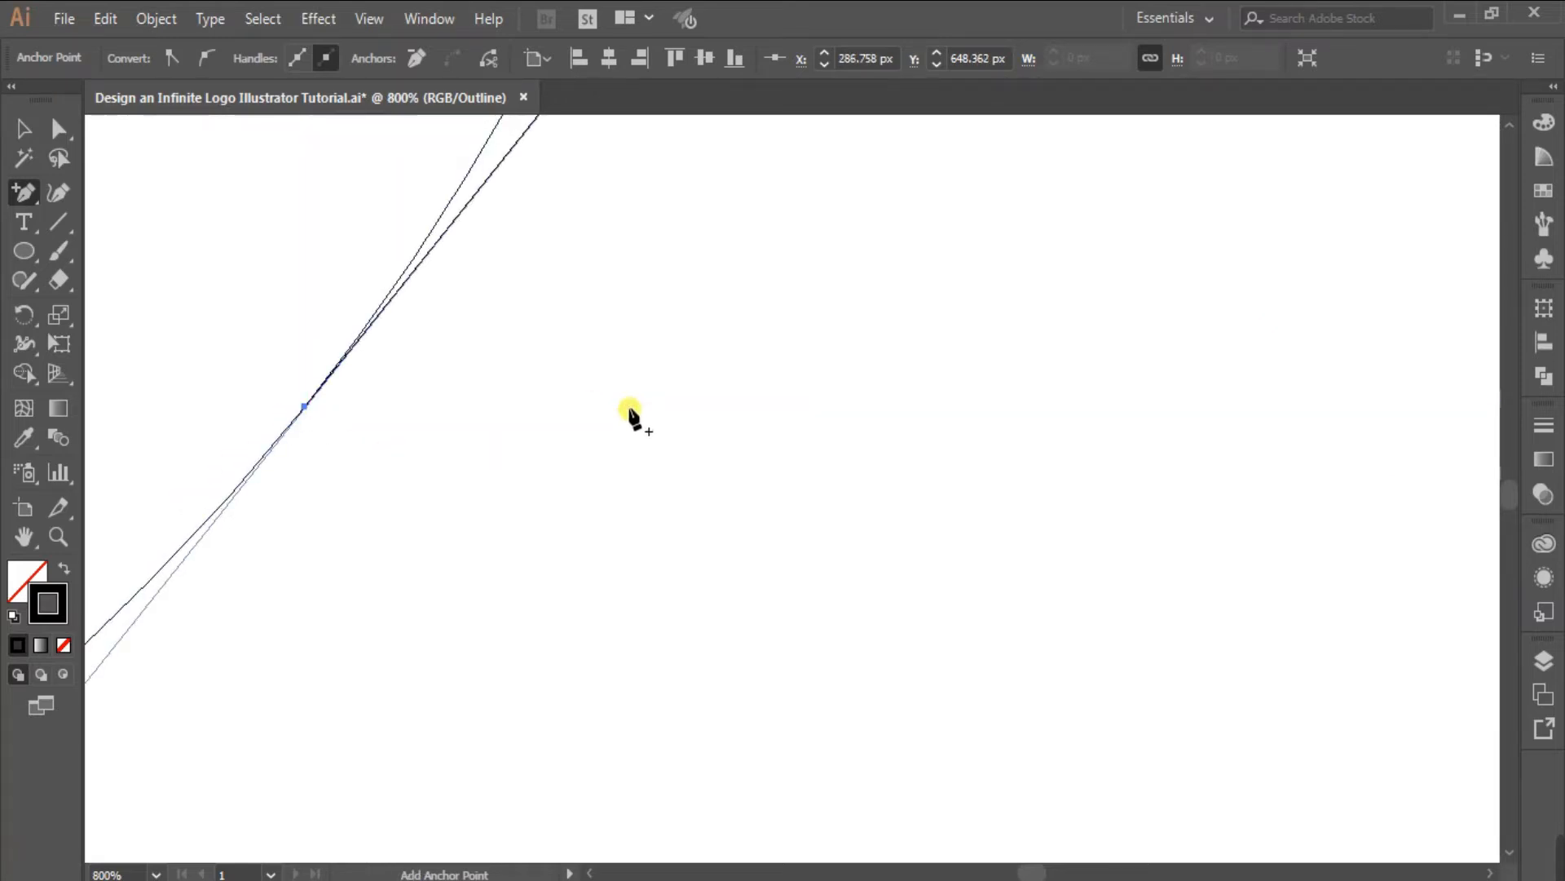
- Nudge the upper line endpoint on the left circle onto the circle's outline, at about X 288 px, Y 353 px
scroll(741, 433, down, 2)
scroll(1085, 354, down, 2)
scroll(1255, 244, down, 2)
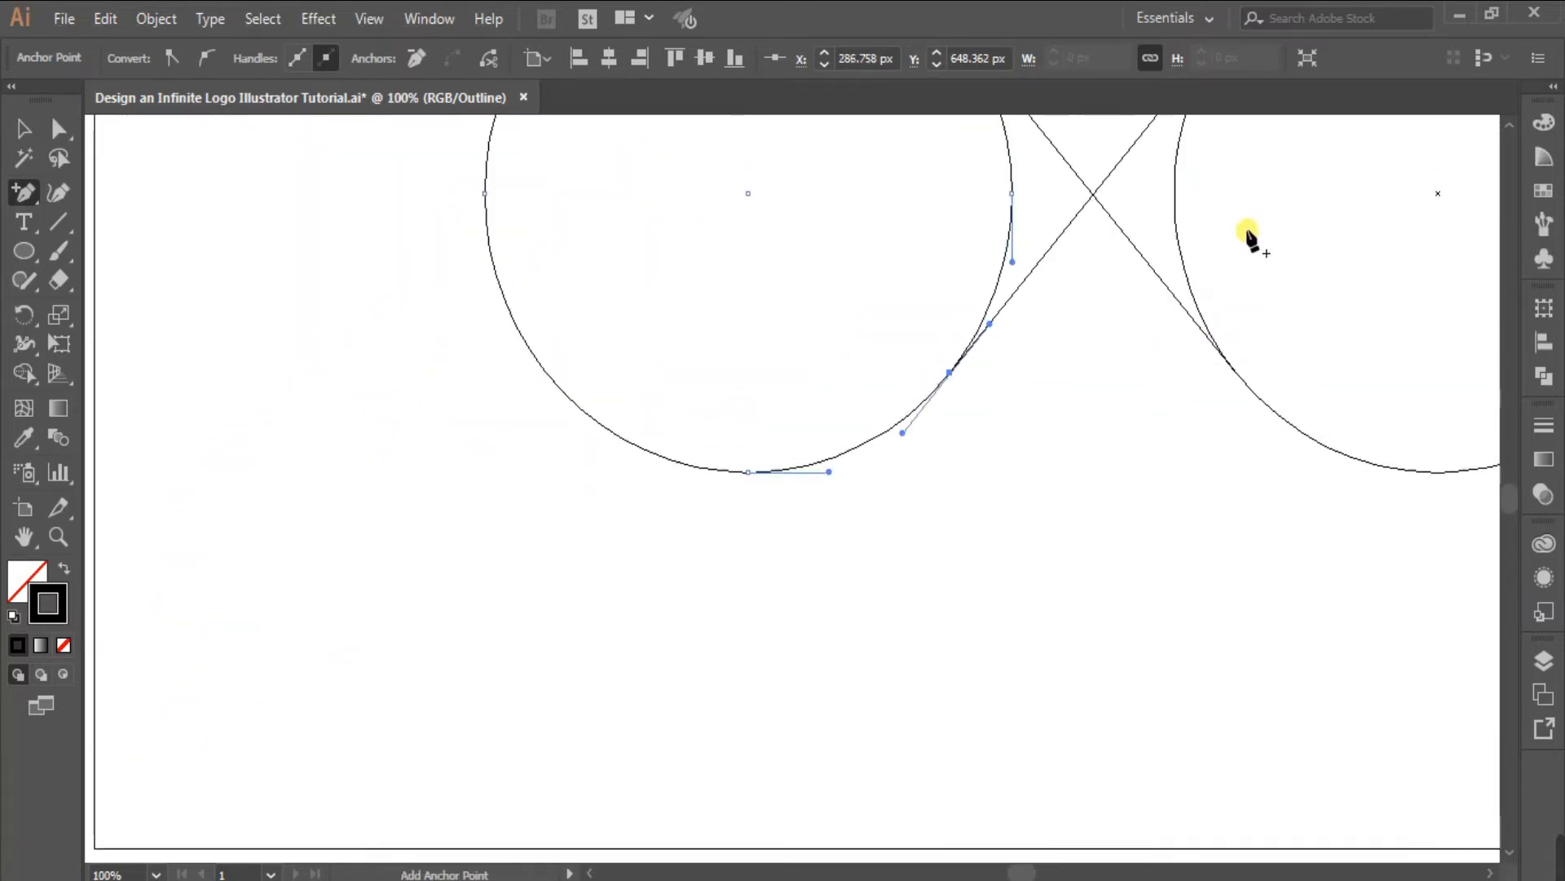
scroll(1235, 359, up, 2)
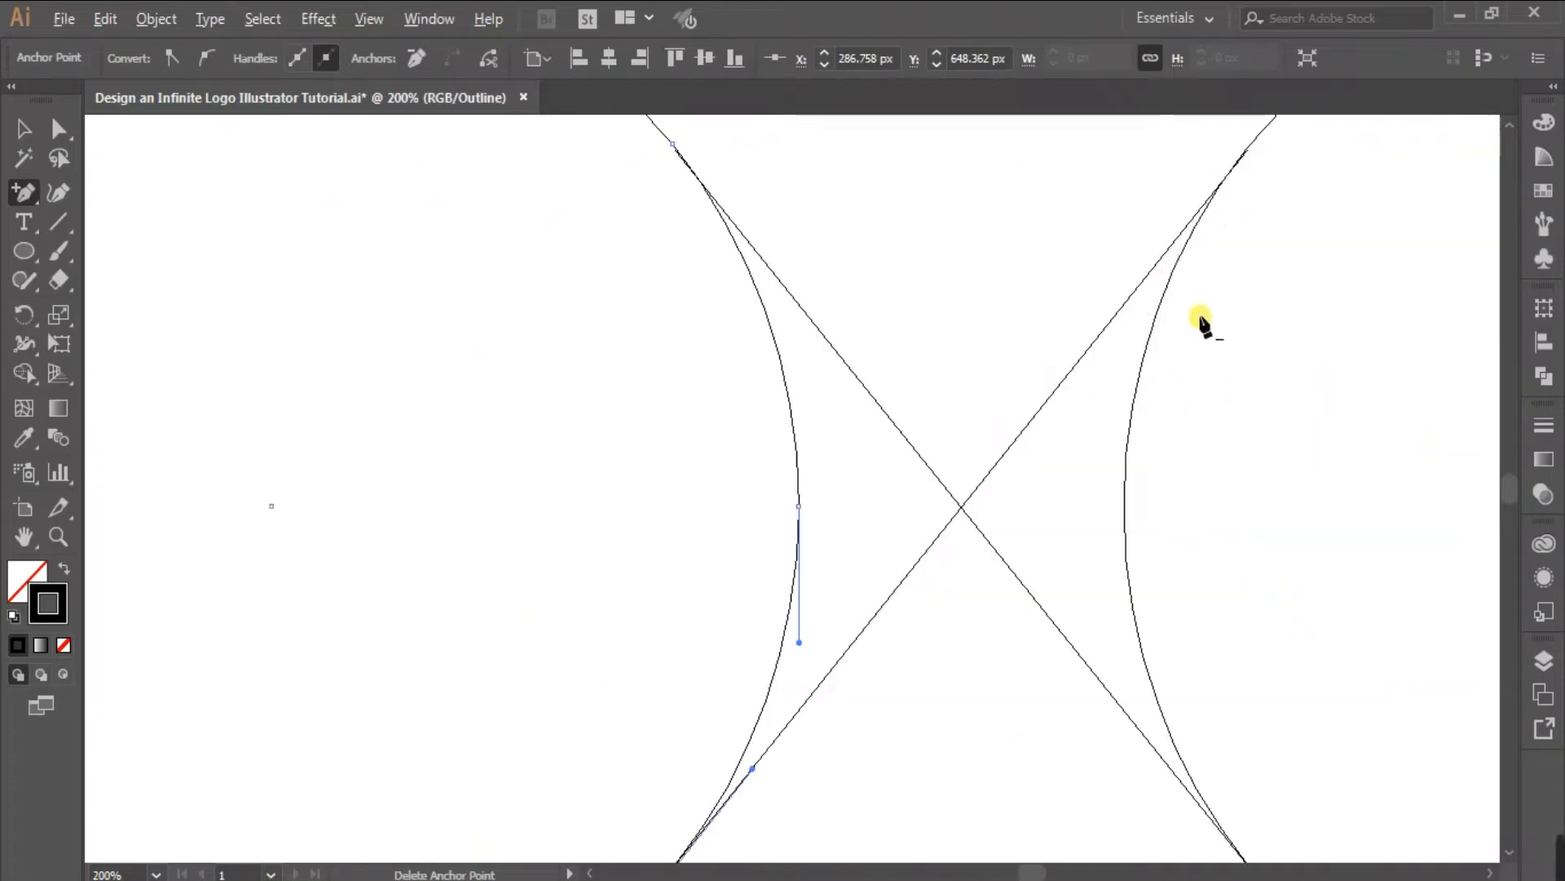
scroll(1213, 277, up, 1)
click(59, 127)
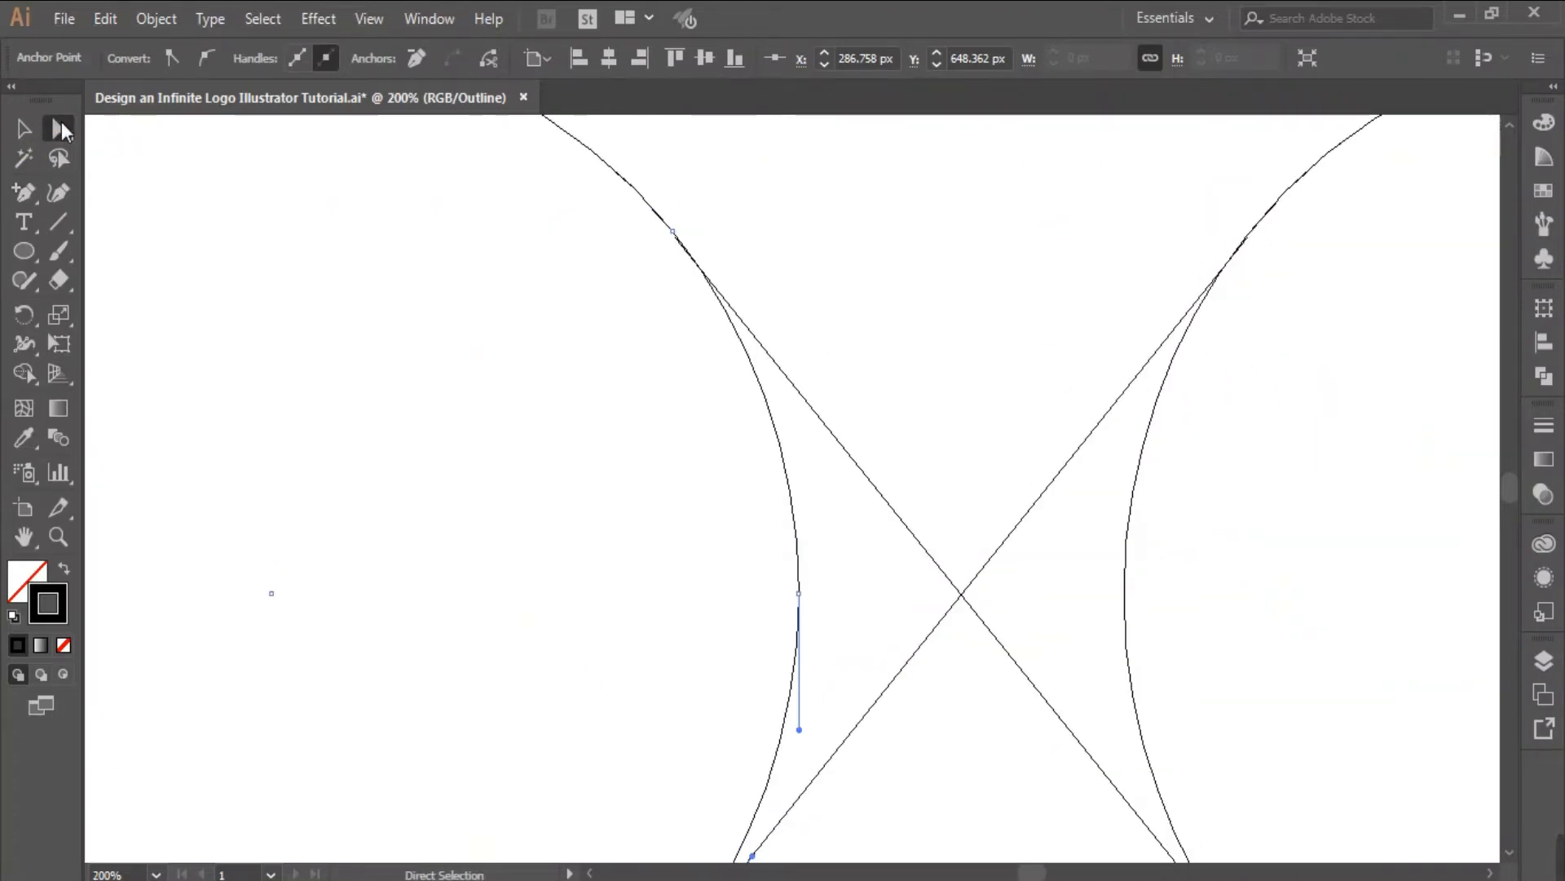
click(1144, 440)
alt+click(1145, 445)
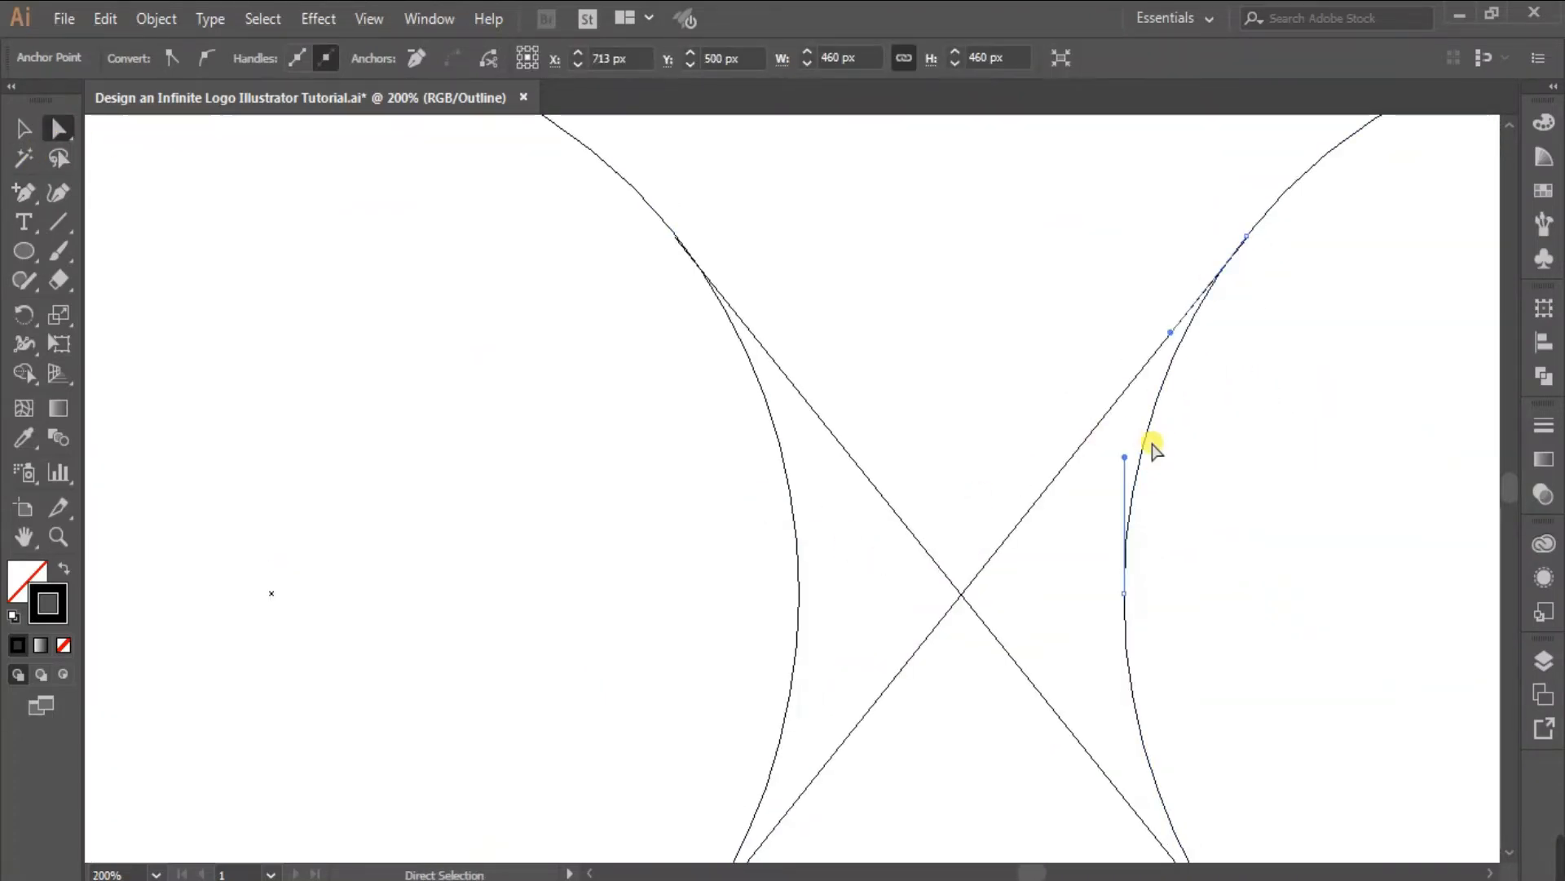
scroll(684, 249, up, 2)
scroll(683, 249, up, 2)
drag(656, 219, 664, 212)
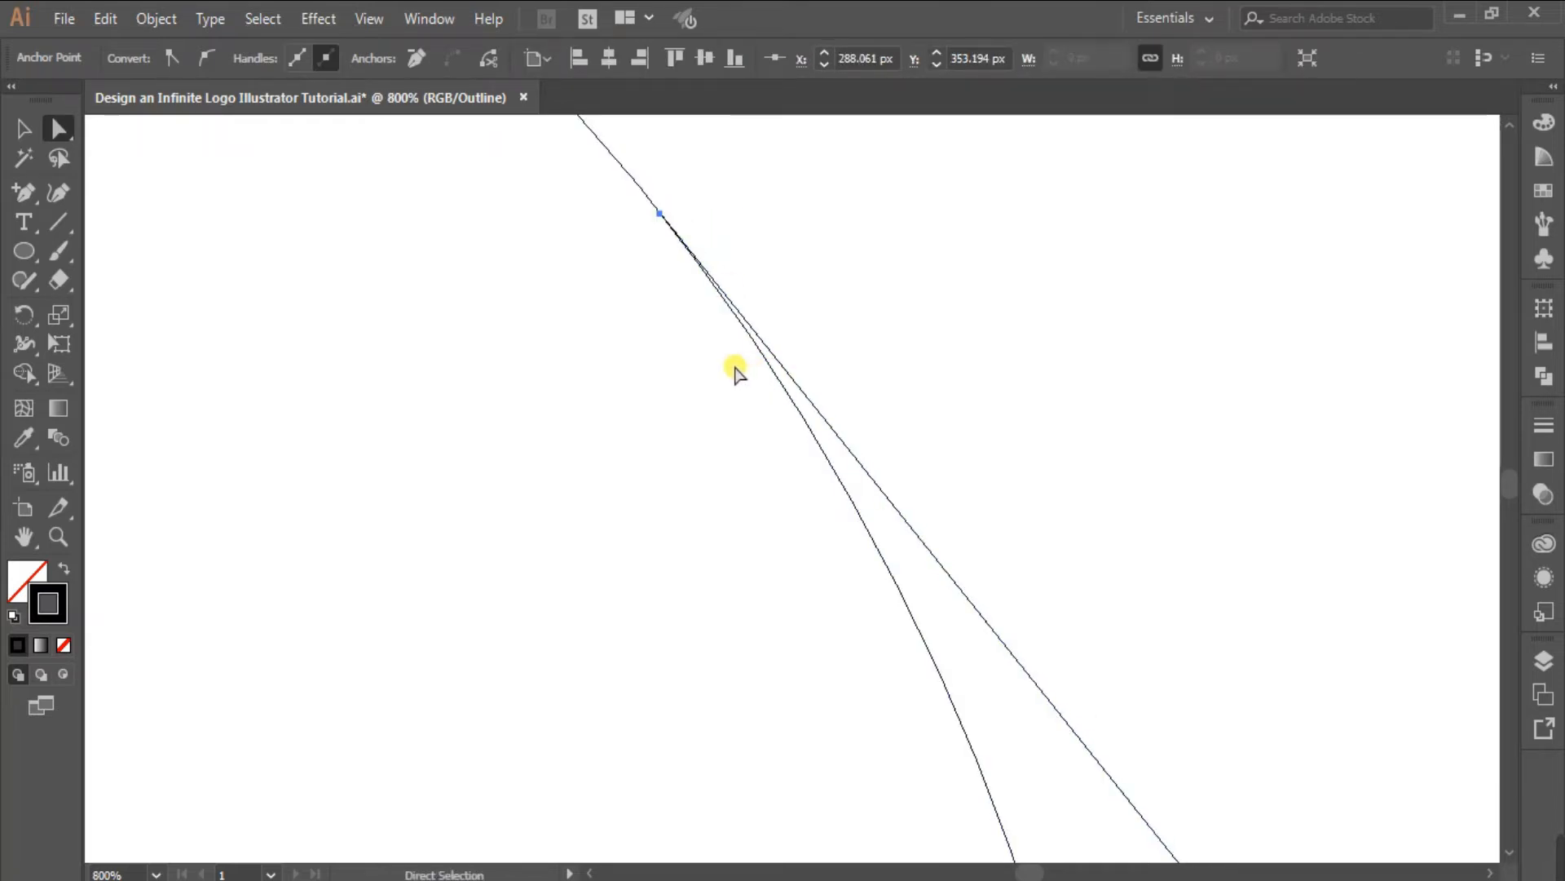
- Nudge the upper line endpoint on the right circle onto the circle's outline, at about X 535.6 px, Y 353.7 px
scroll(712, 391, down, 4)
click(1189, 399)
scroll(1263, 339, up, 4)
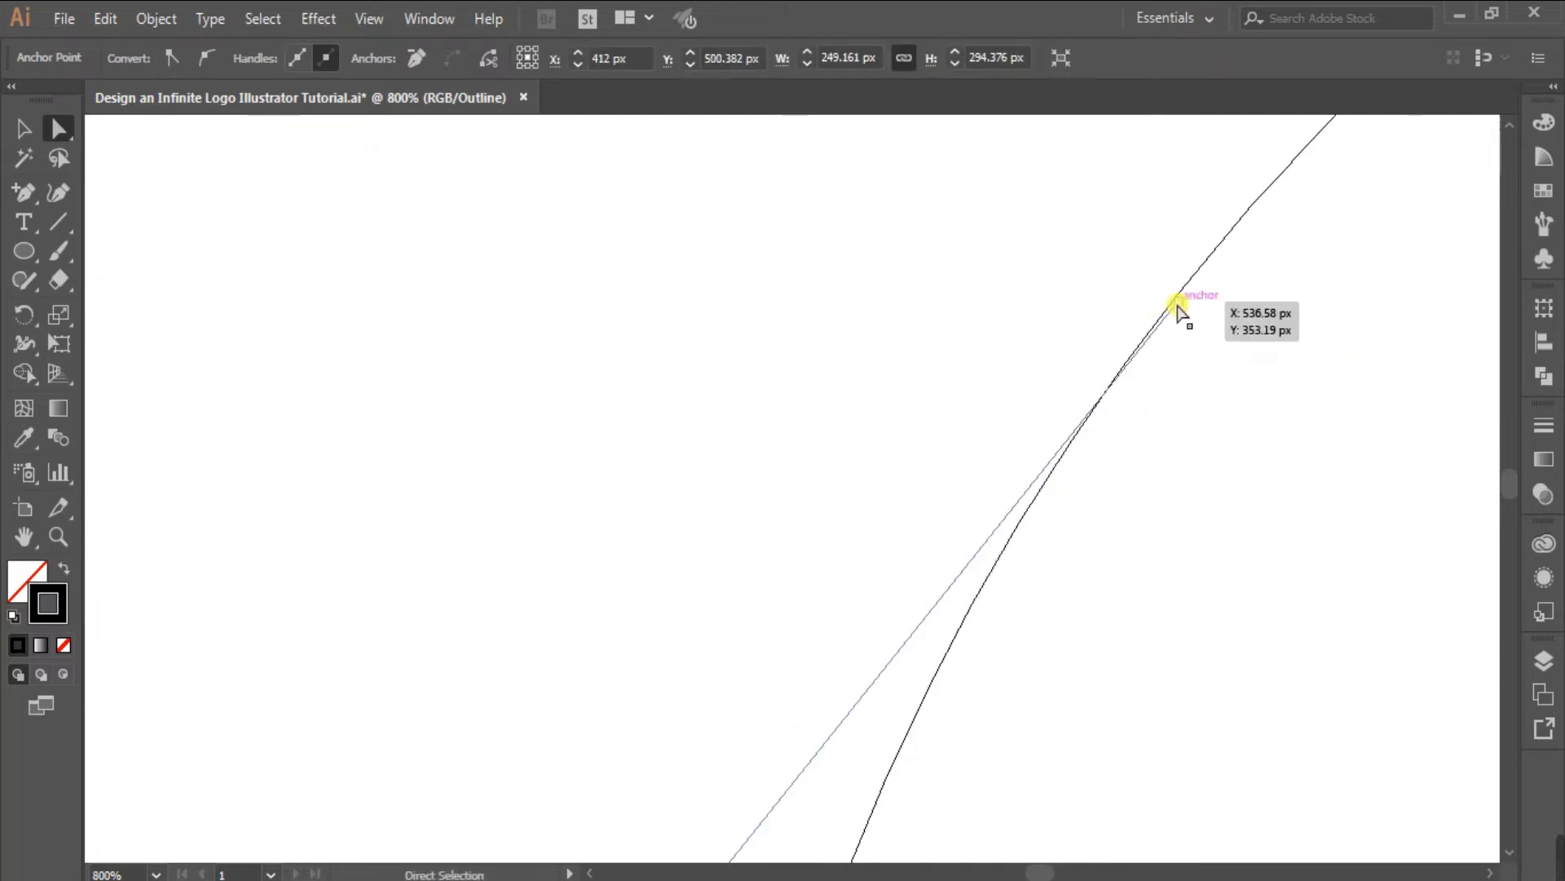
drag(1177, 305, 1170, 308)
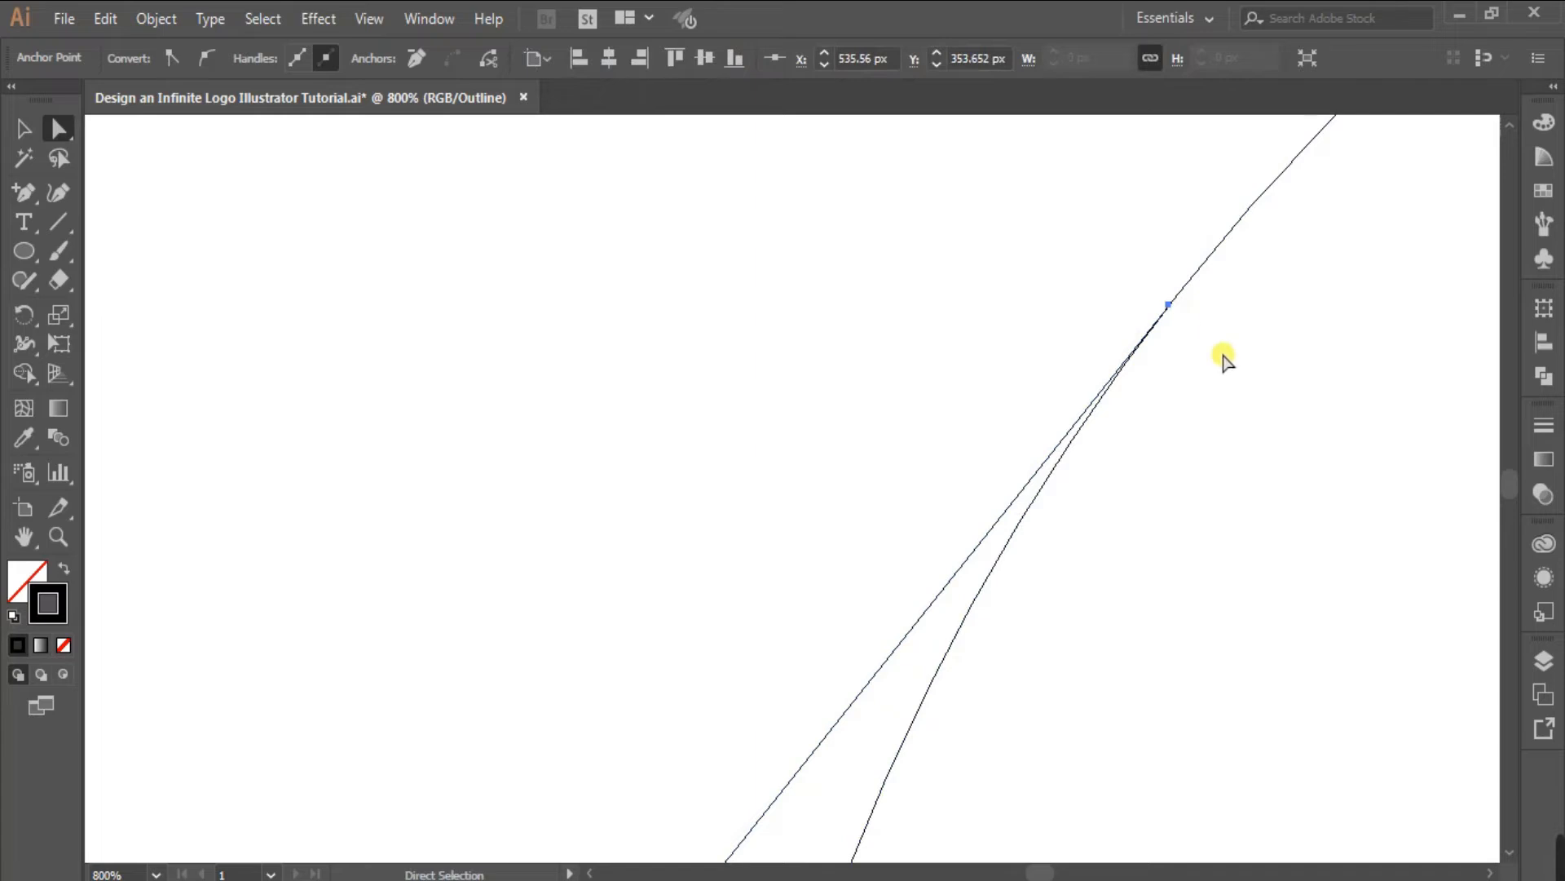
- Delete the innermost anchor point of each circle to remove the arcs facing the line crossing
scroll(1186, 364, down, 8)
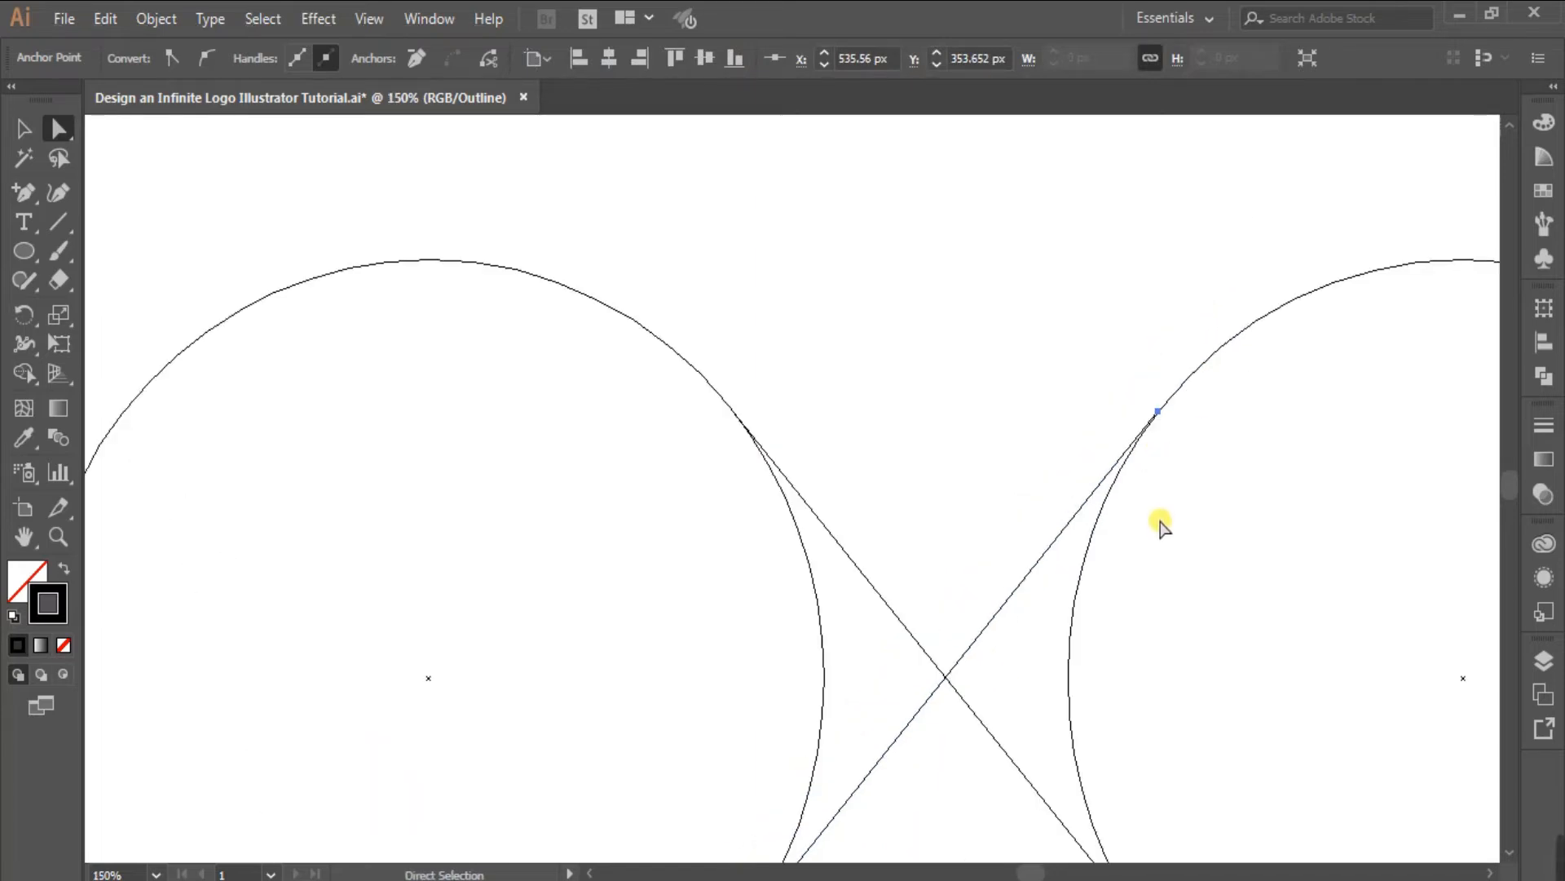
scroll(1145, 499, up, 1)
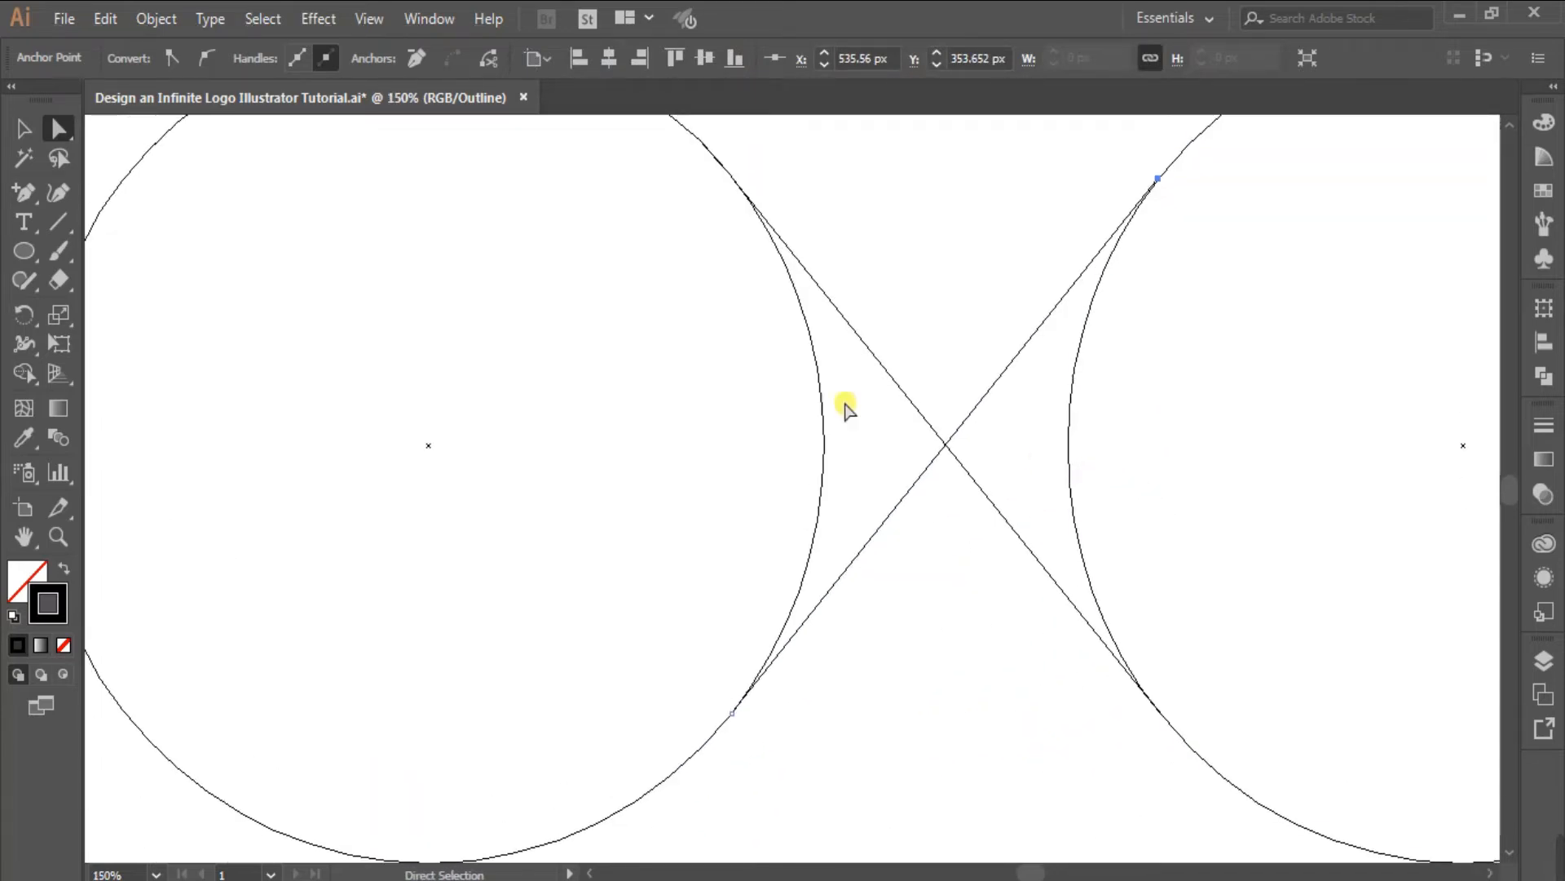
click(825, 446)
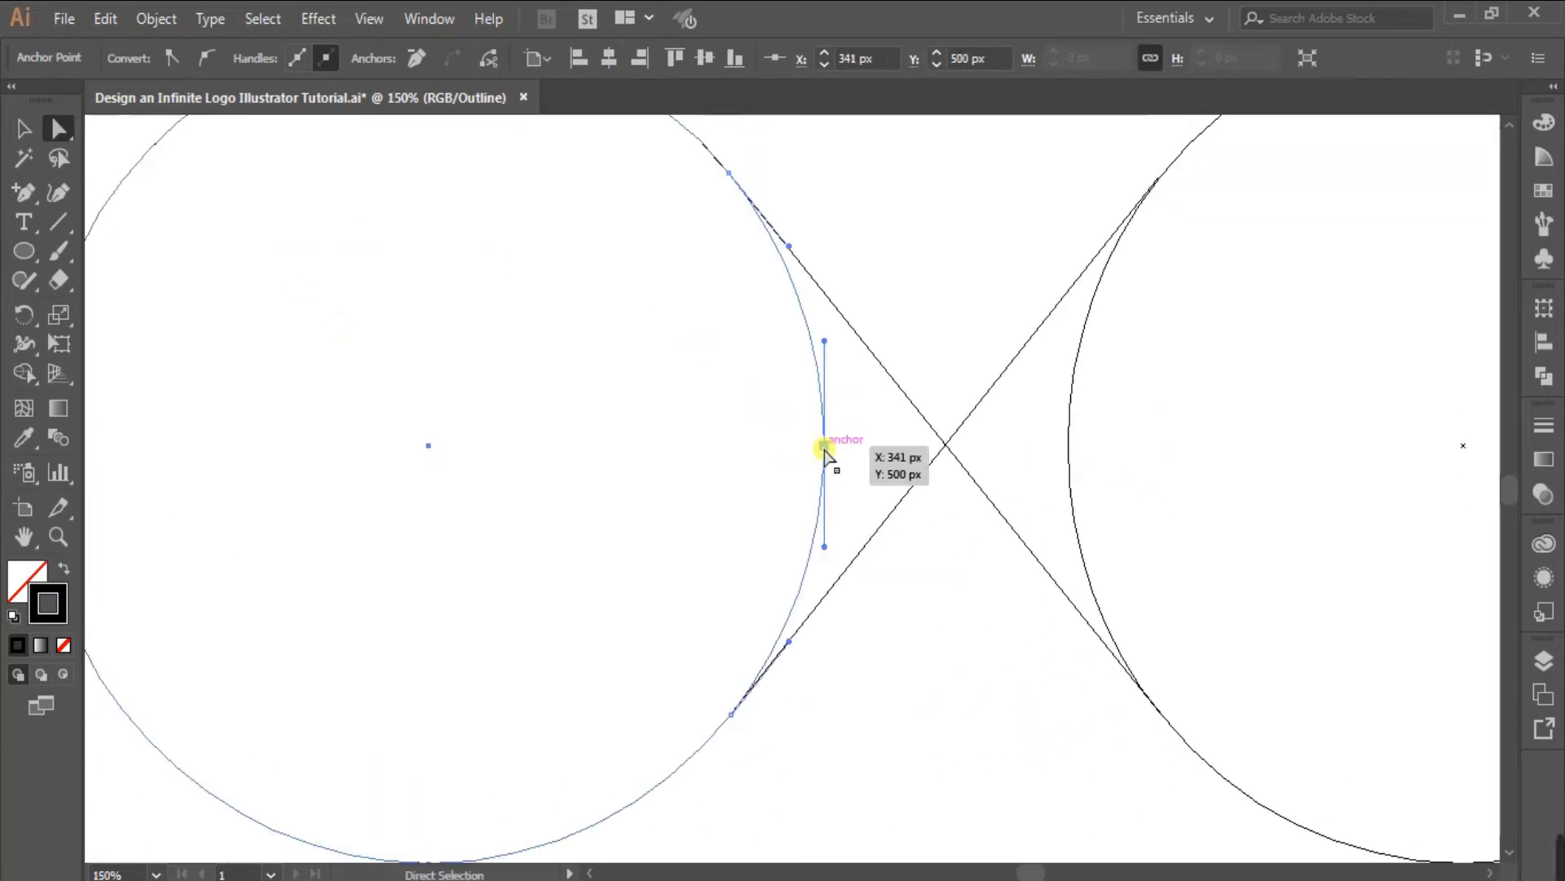
scroll(811, 481, up, 1)
click(810, 488)
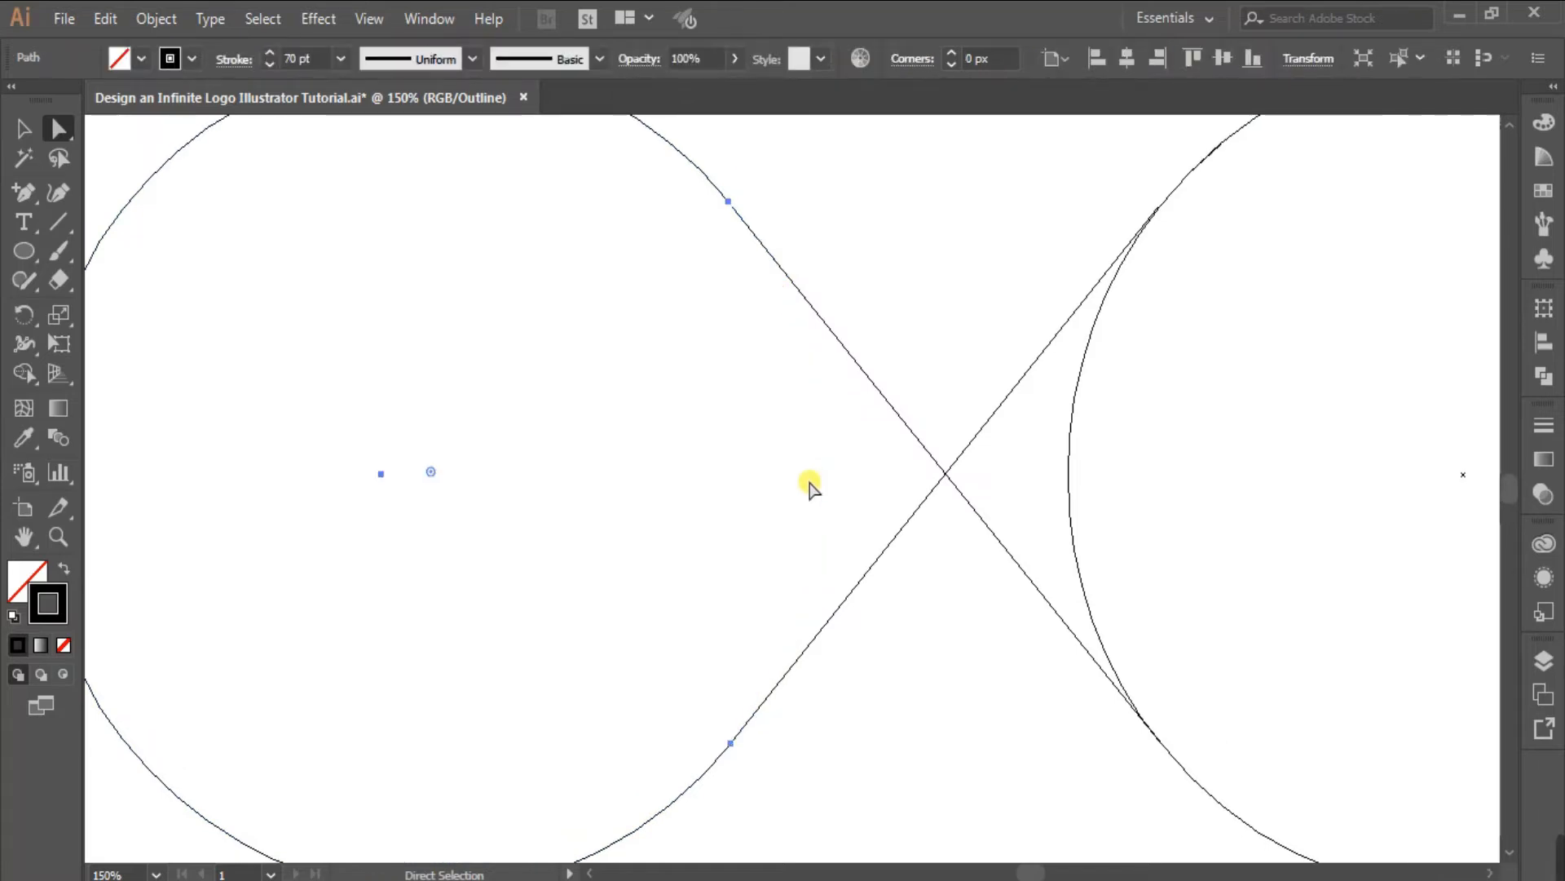
click(1070, 438)
click(1068, 475)
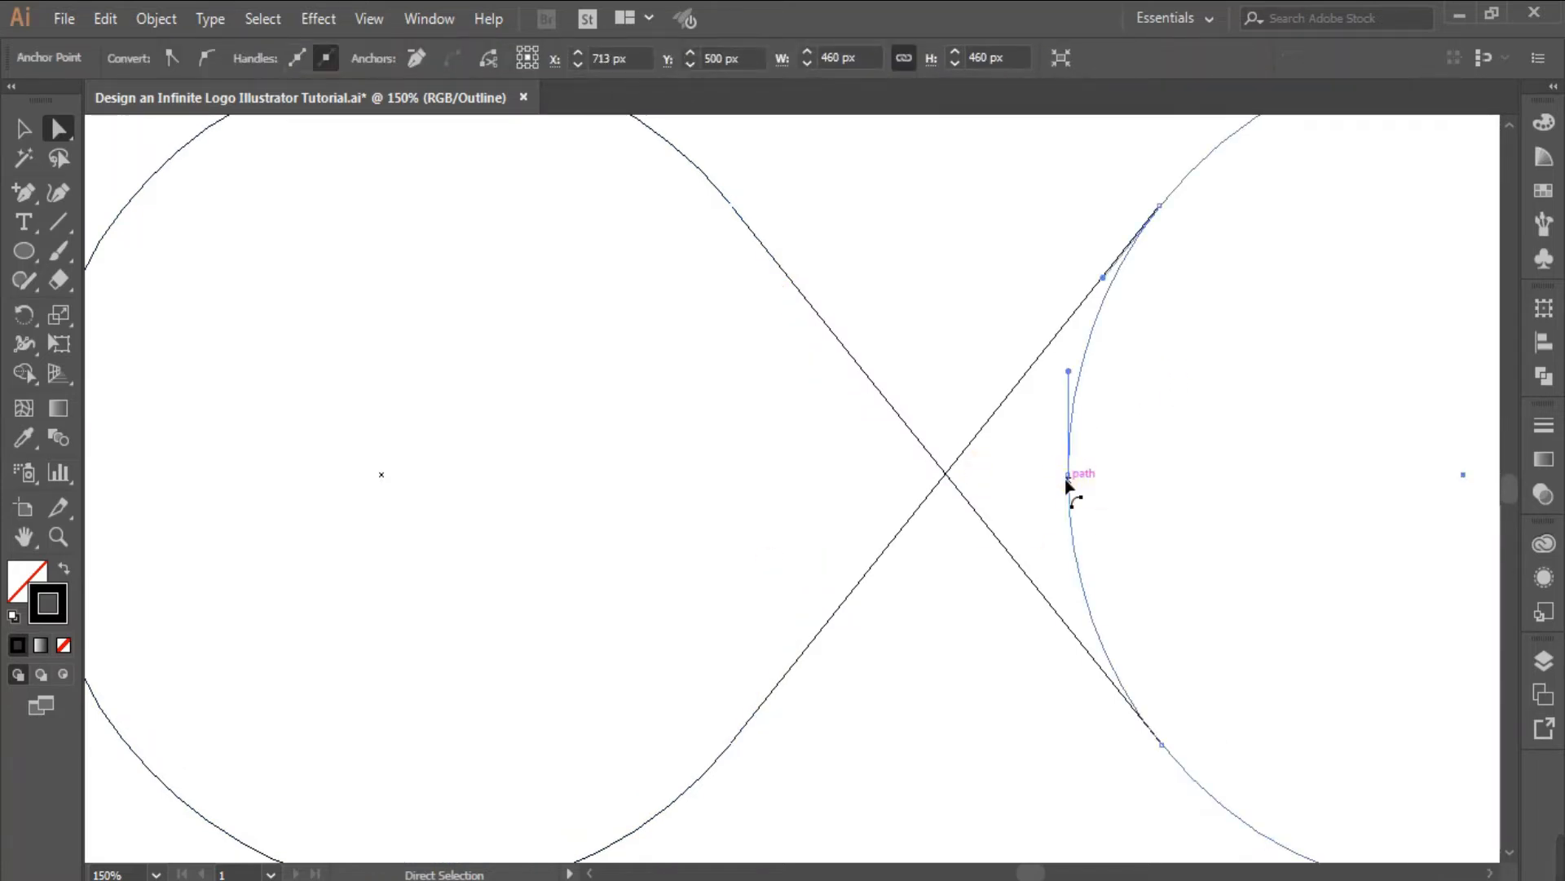
key(Delete)
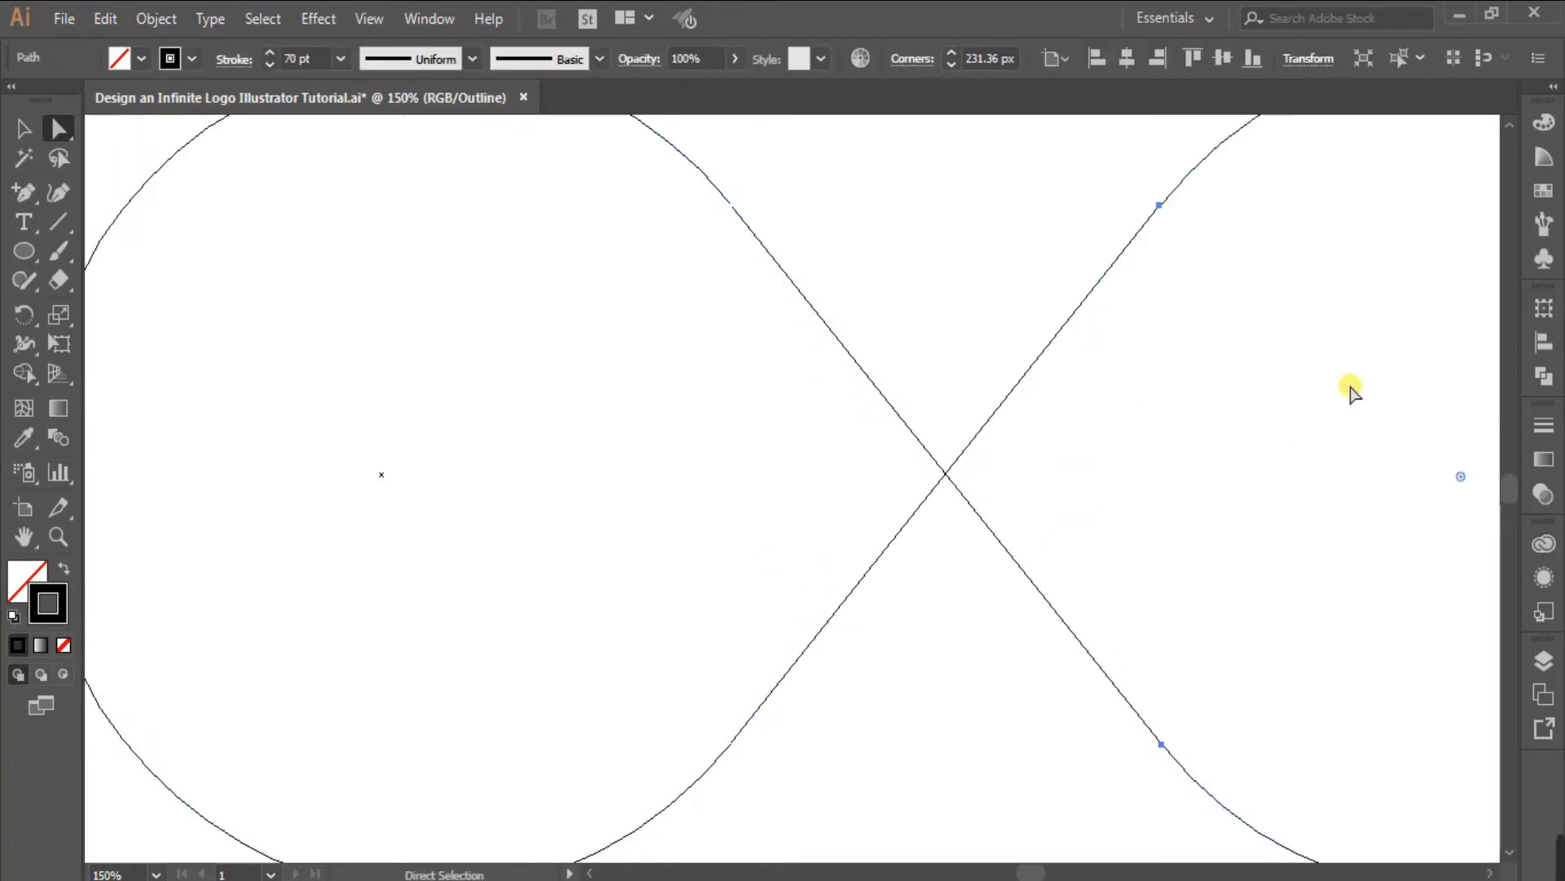
- Switch the artwork from Outline to Preview mode, showing the whole infinity shape, and clear the selection
key(ctrl+y)
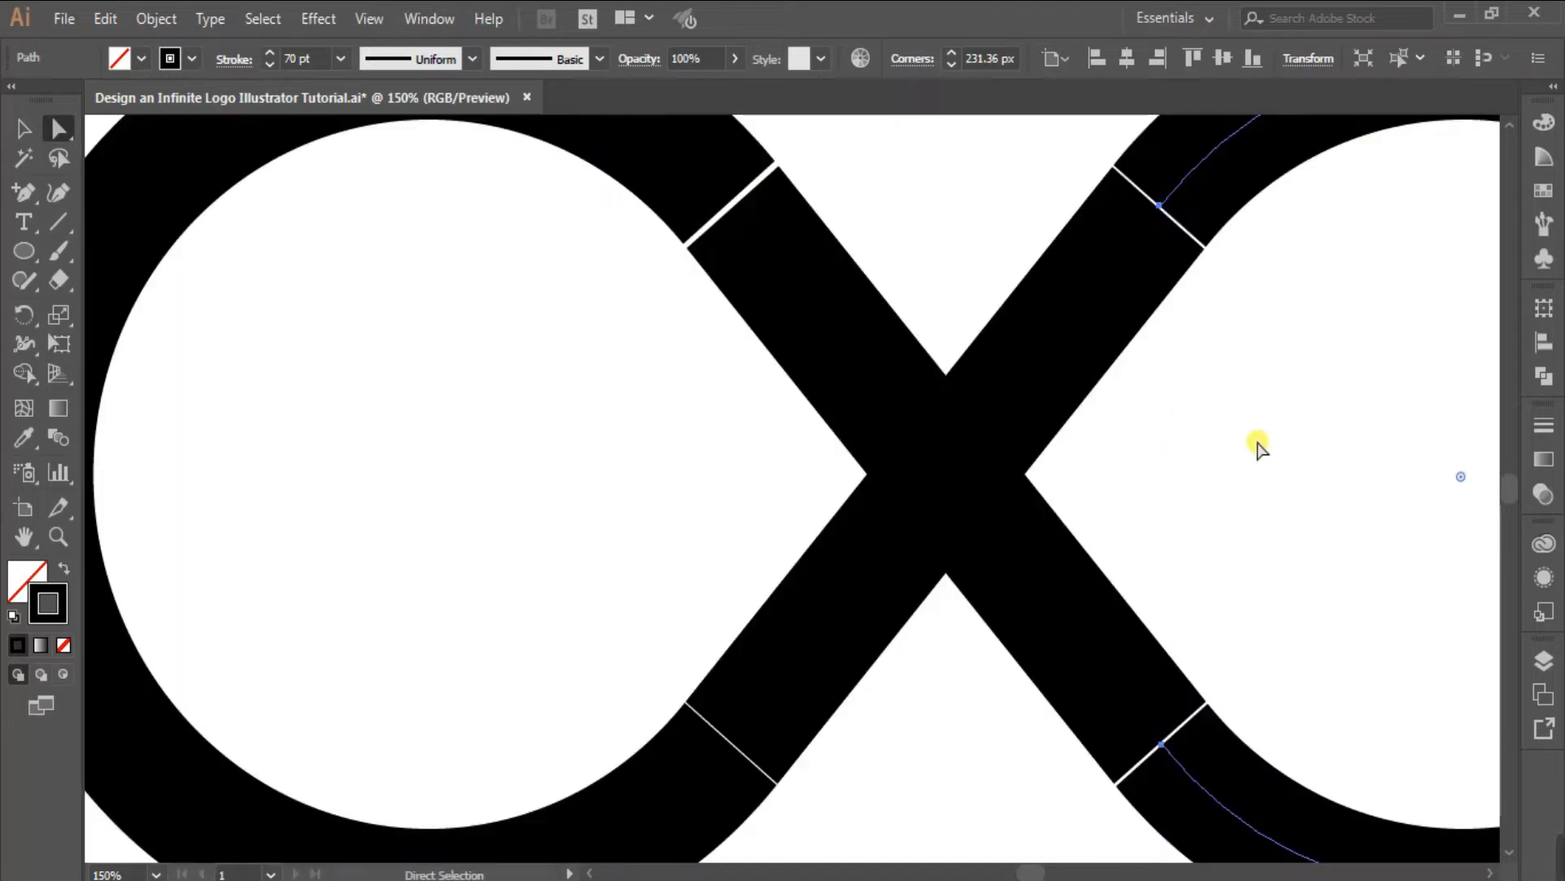
alt+scroll(1211, 408, down, 1)
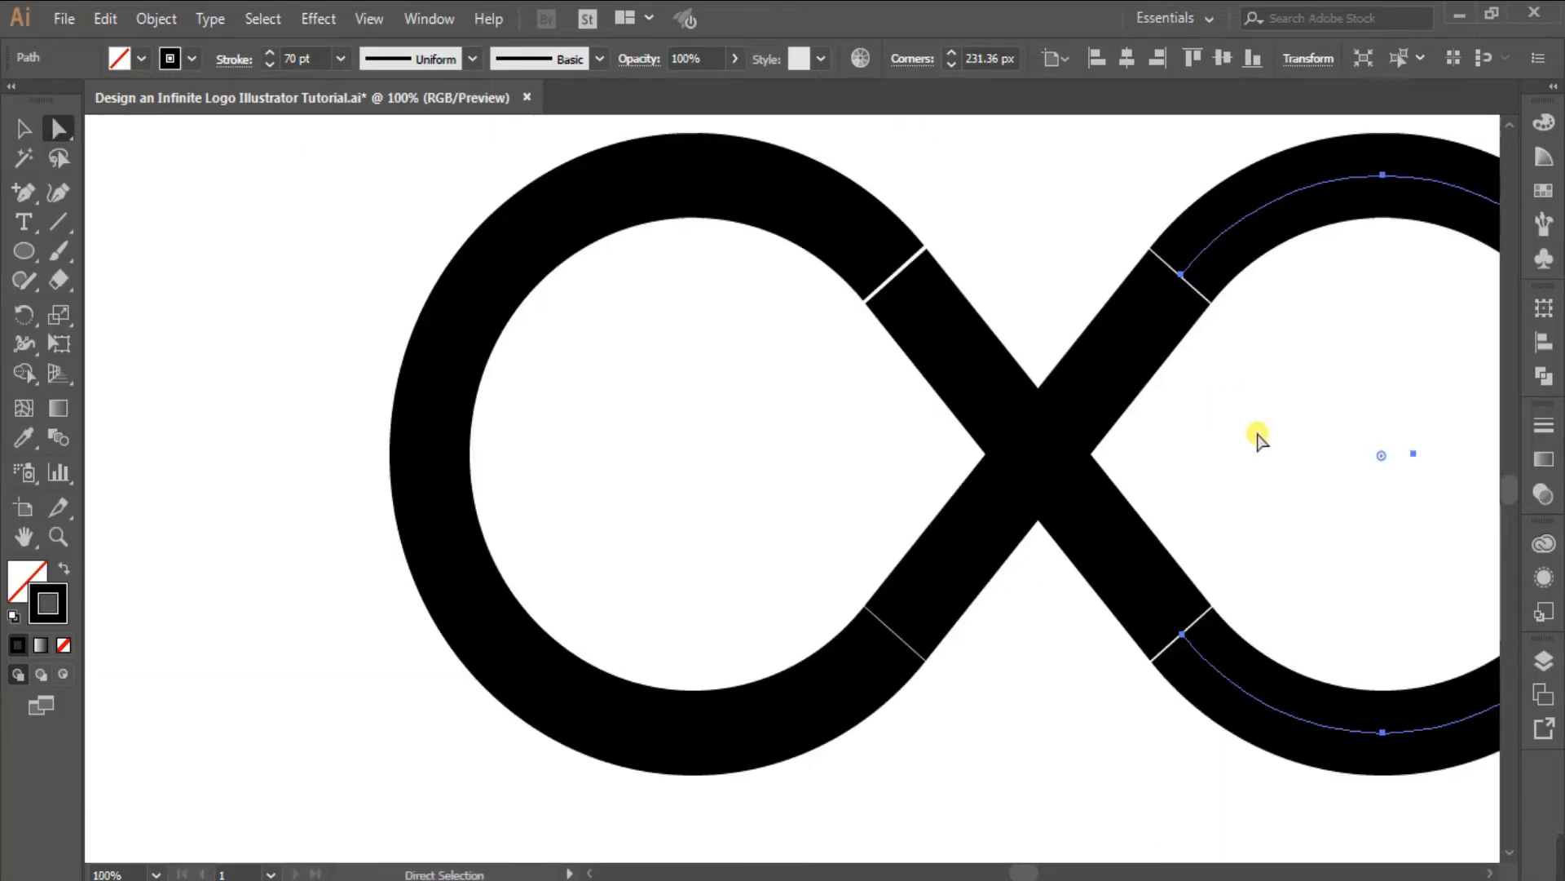
click(24, 128)
key(space)
drag(998, 611, 856, 723)
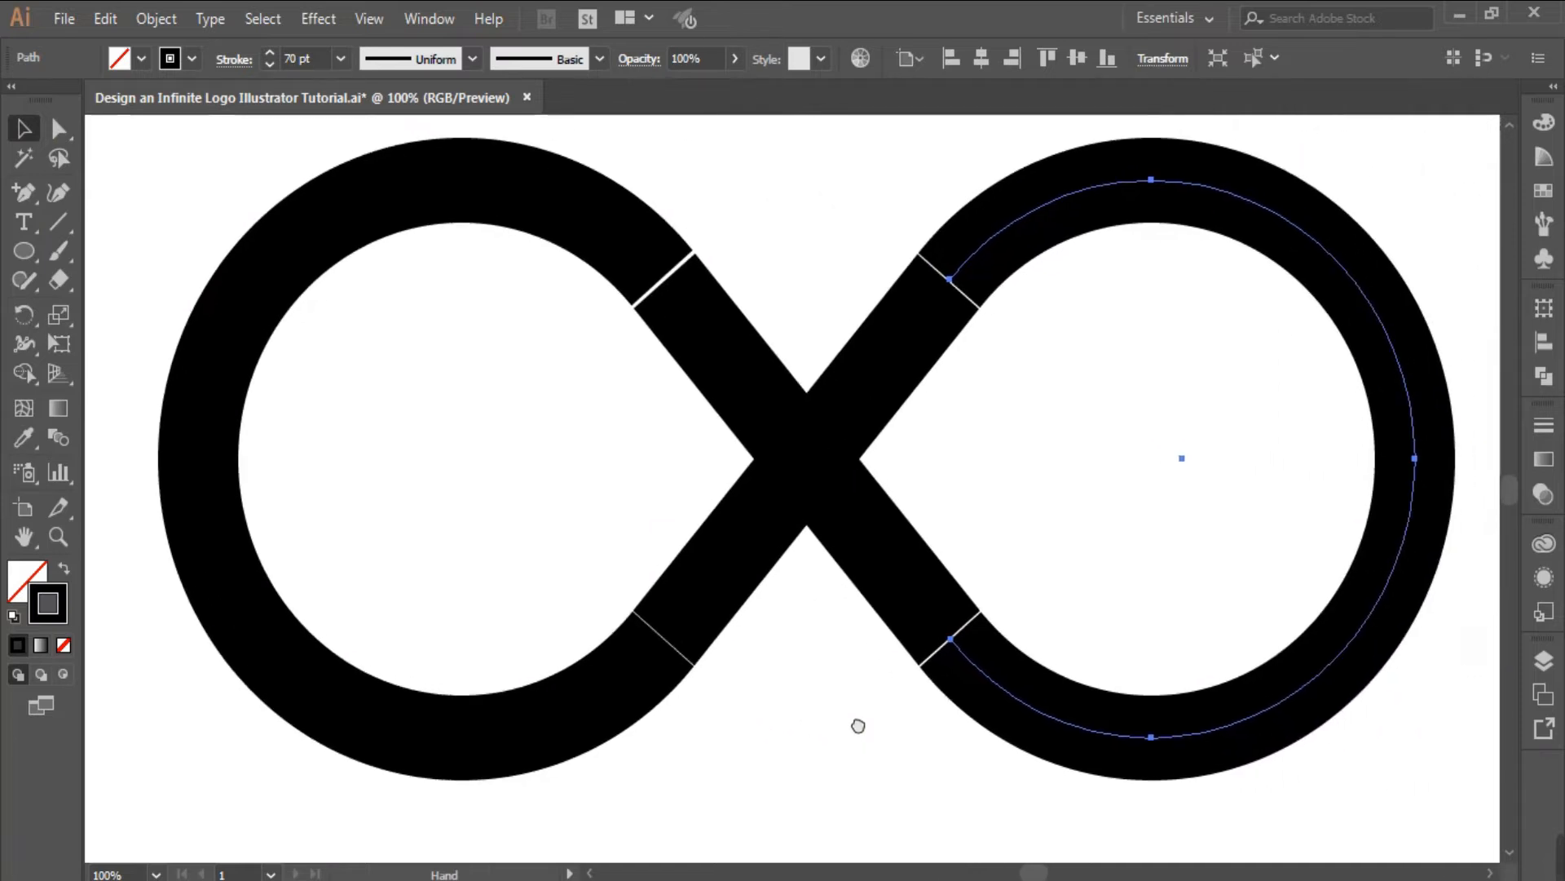
click(1029, 466)
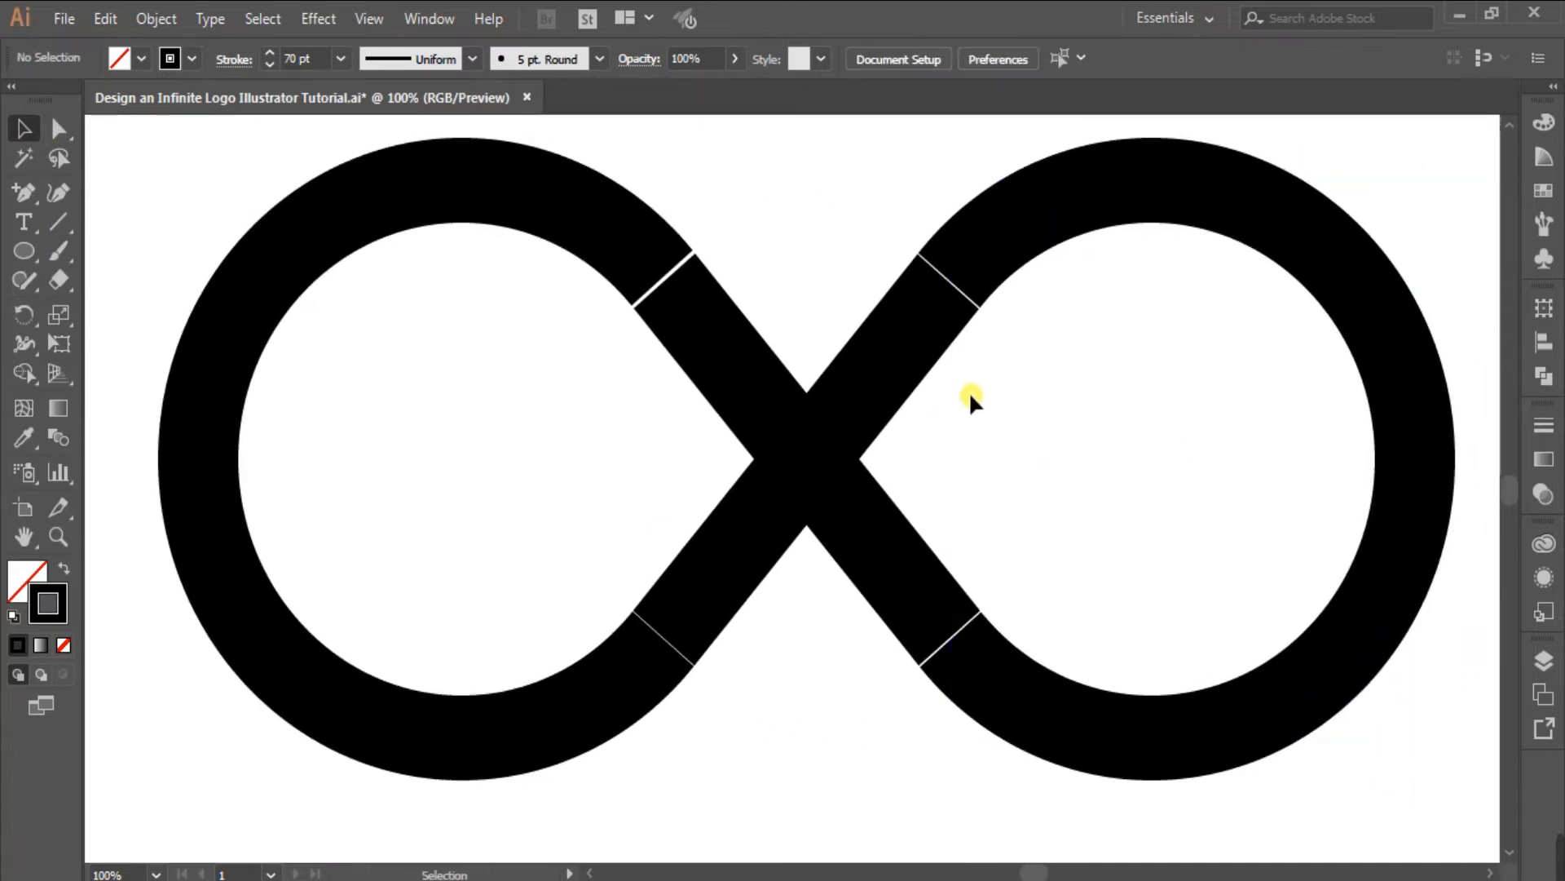
- Join the left arc to its diagonal line at the upper seam, and likewise the right arc to its line
drag(644, 182, 703, 398)
right_click(631, 252)
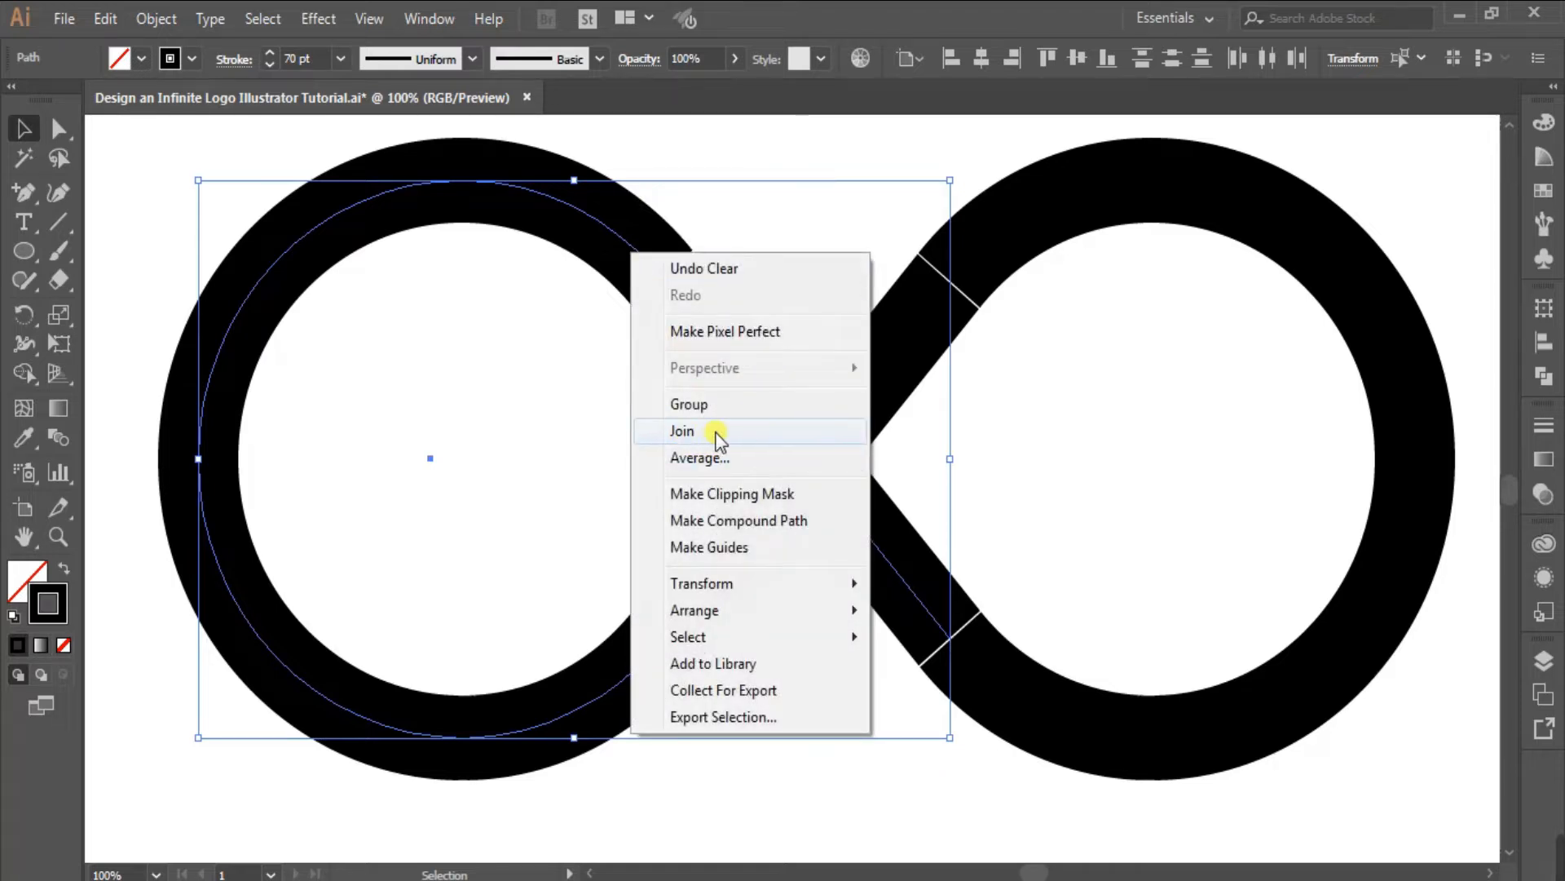
click(715, 432)
click(603, 393)
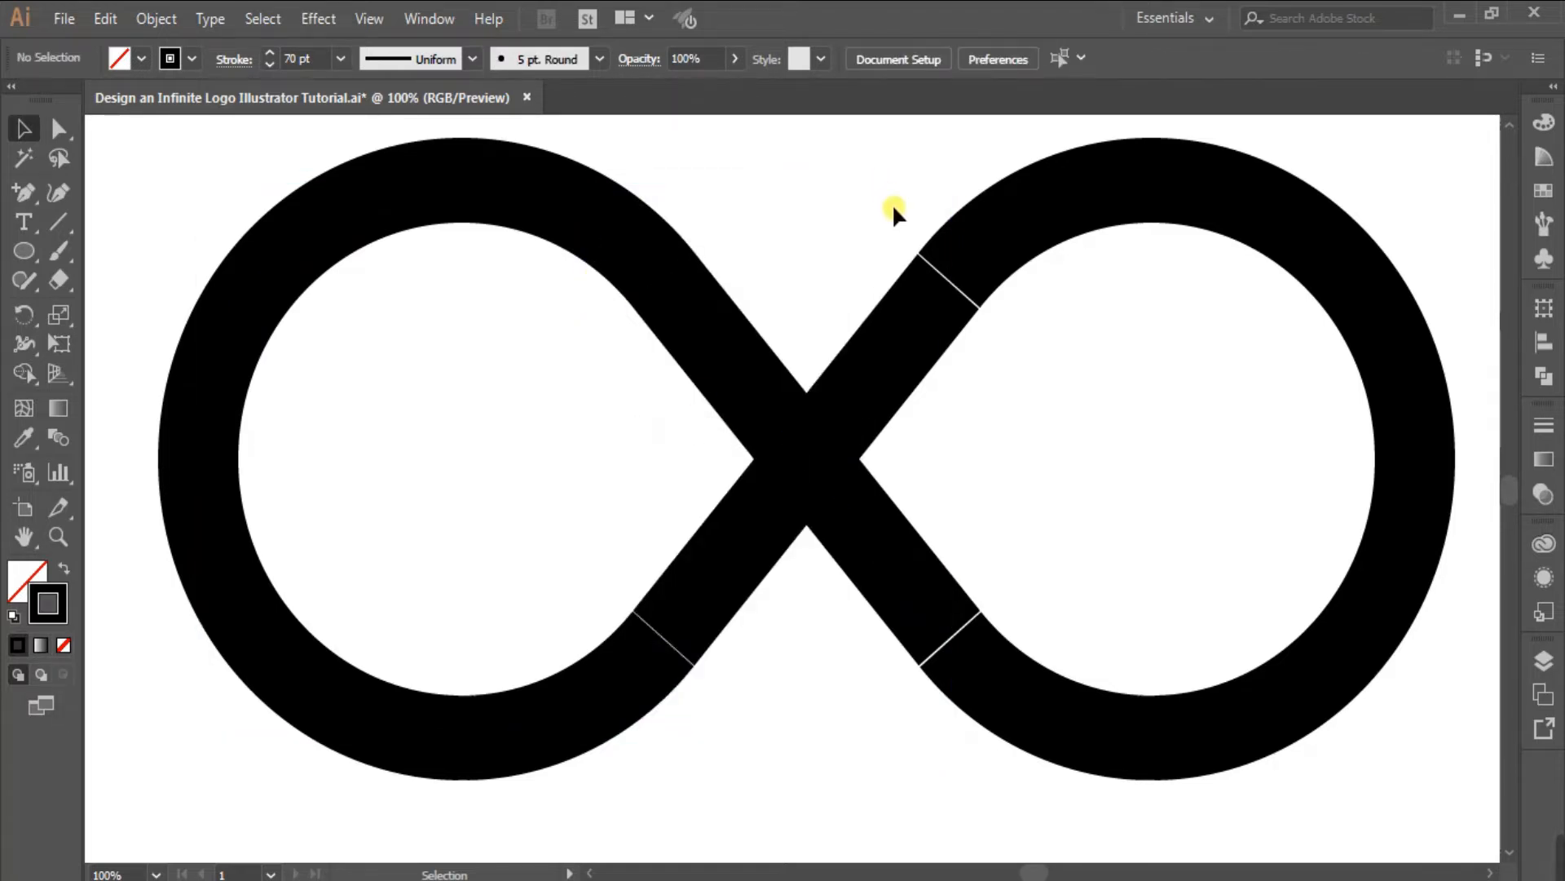
drag(975, 335, 1029, 403)
right_click(955, 256)
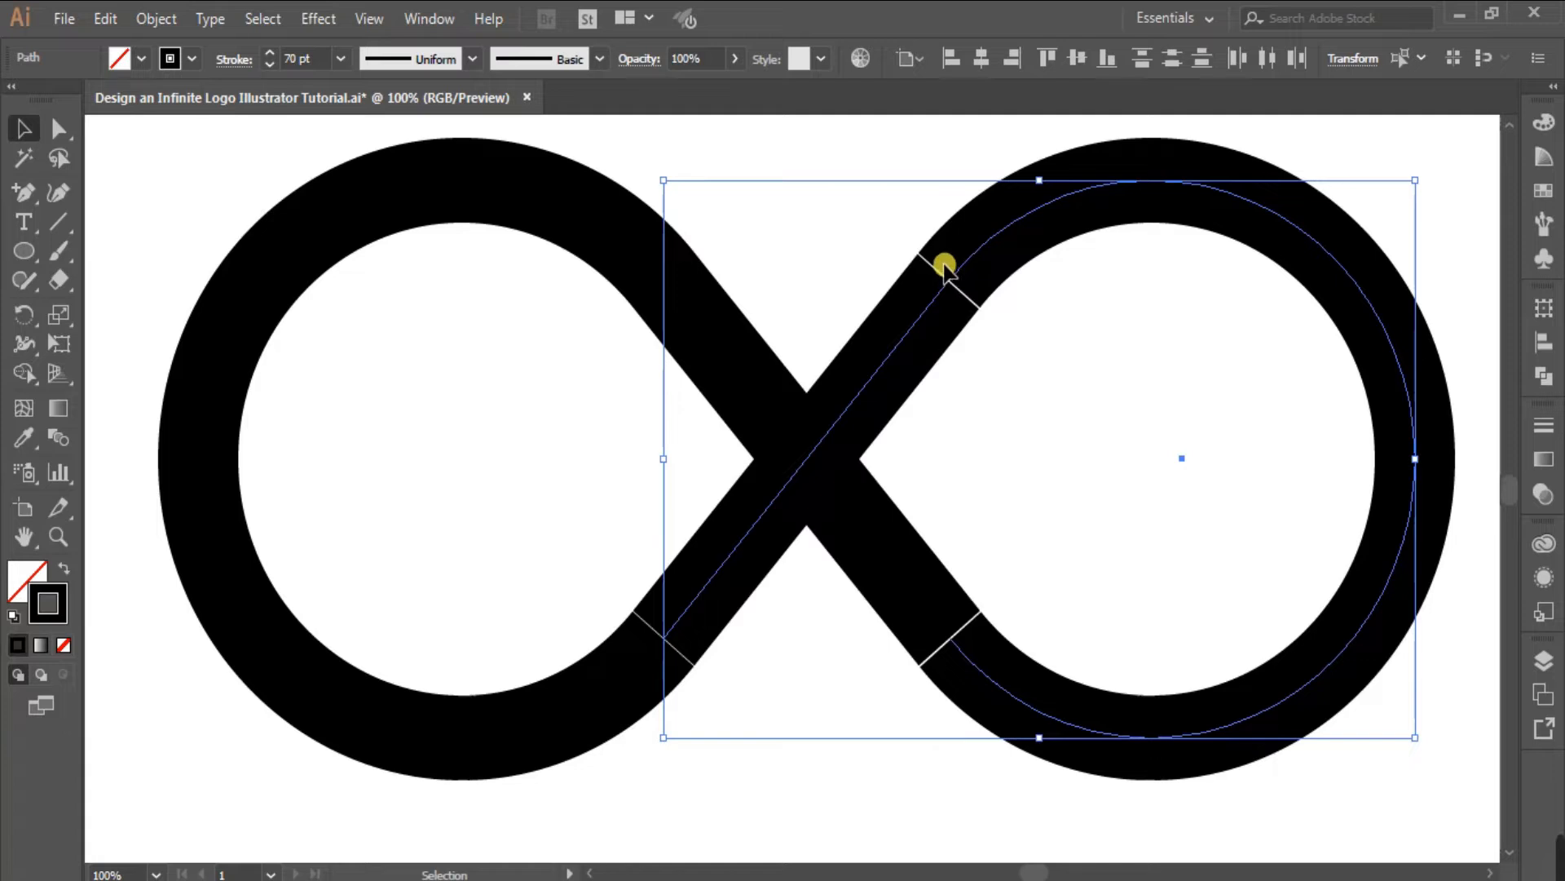
click(1052, 430)
click(996, 354)
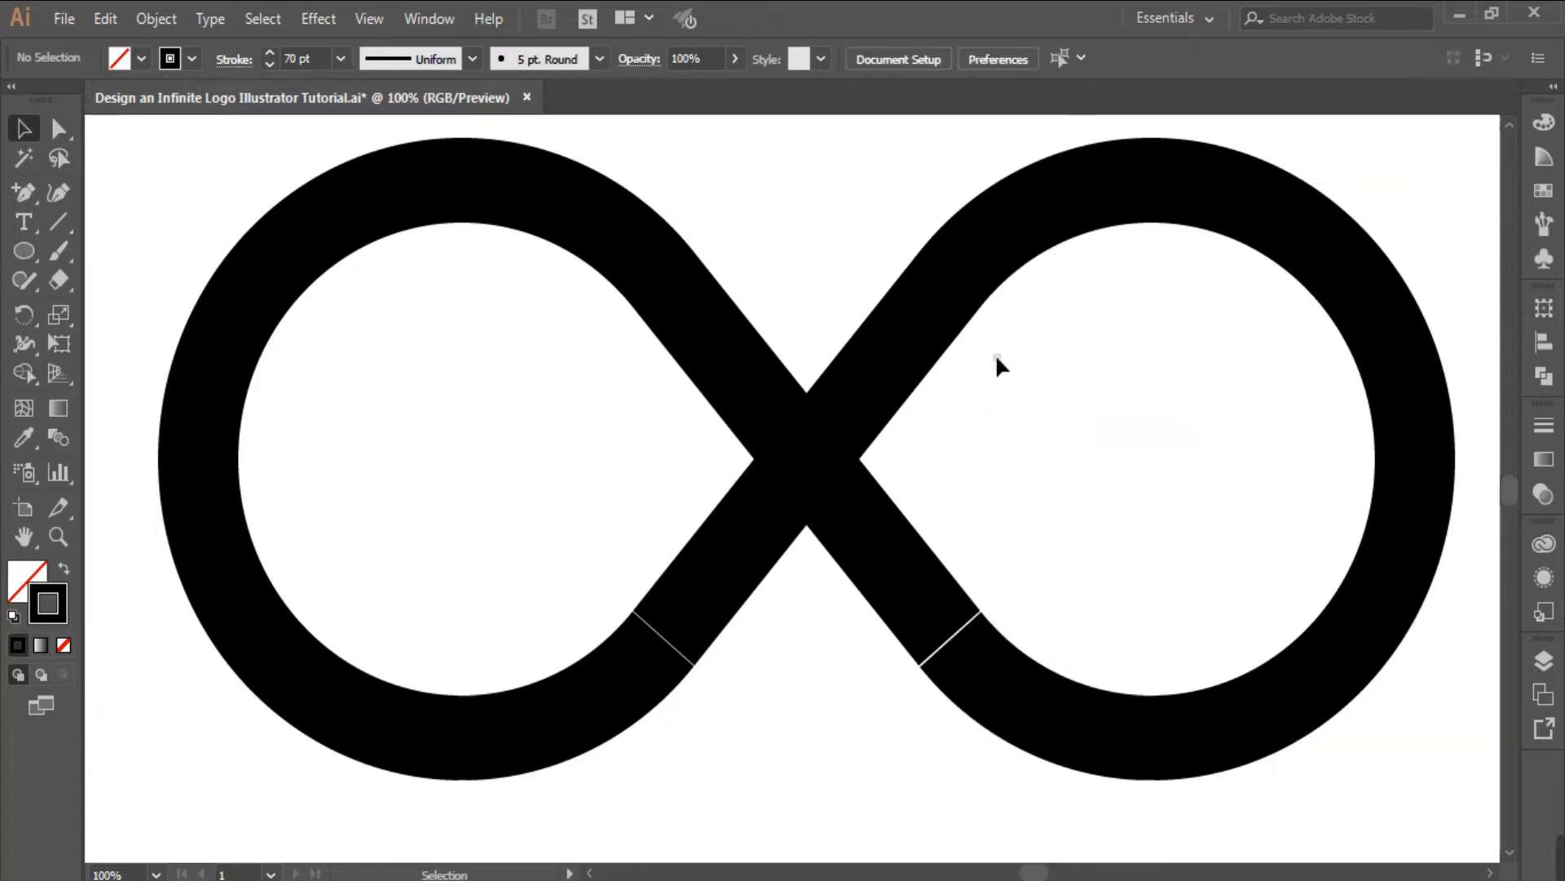
- Join the two remaining lower seams between the diagonals and the arcs to close the infinity path
drag(585, 495, 693, 685)
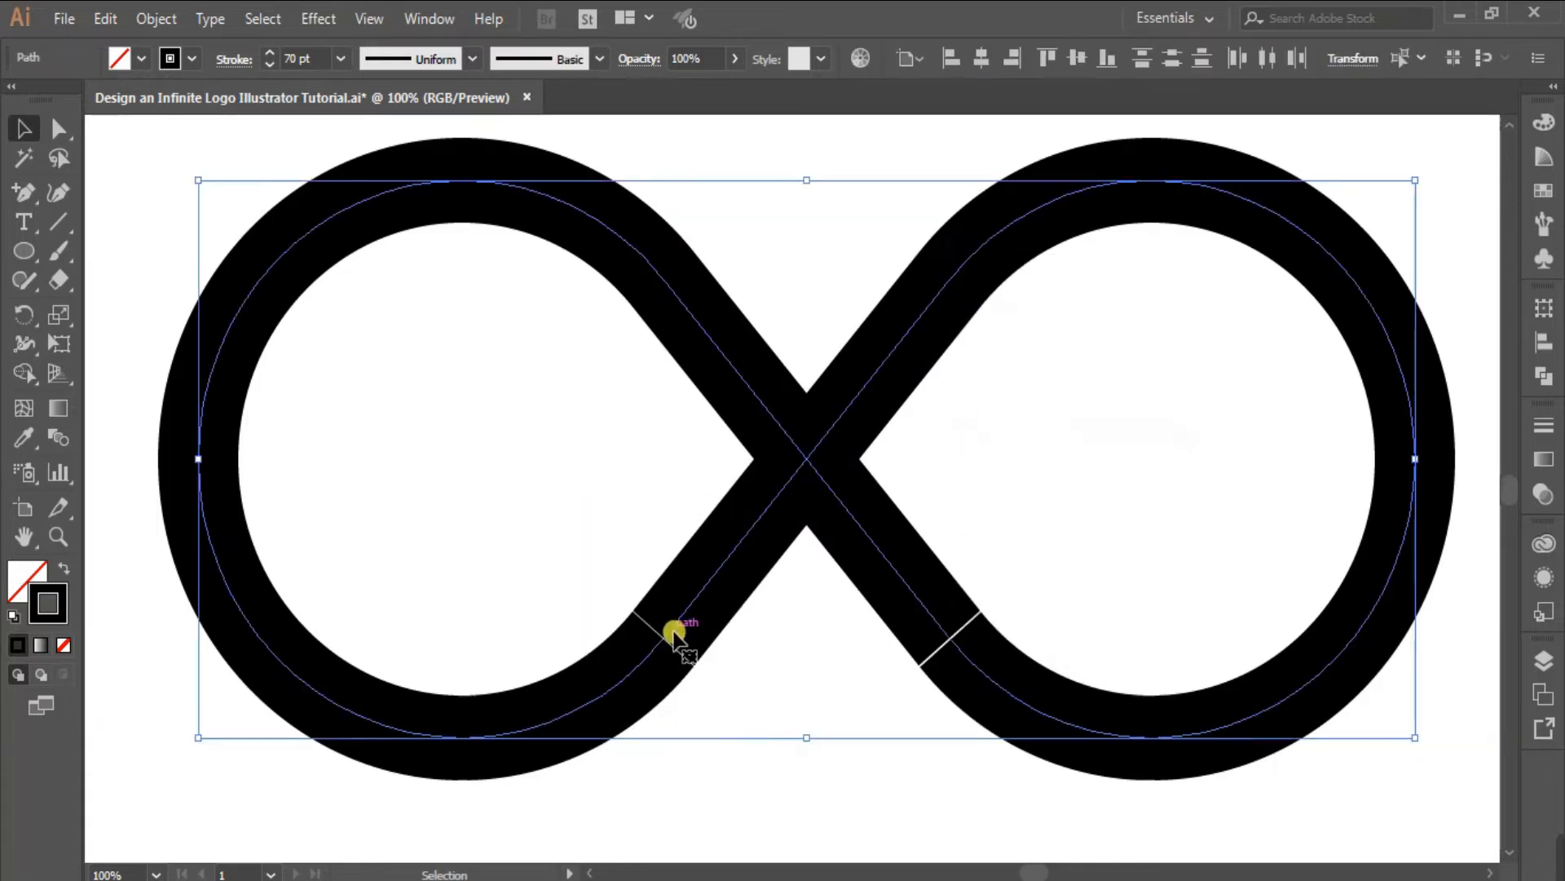
right_click(673, 630)
click(730, 328)
click(1064, 560)
drag(981, 535, 870, 732)
right_click(929, 613)
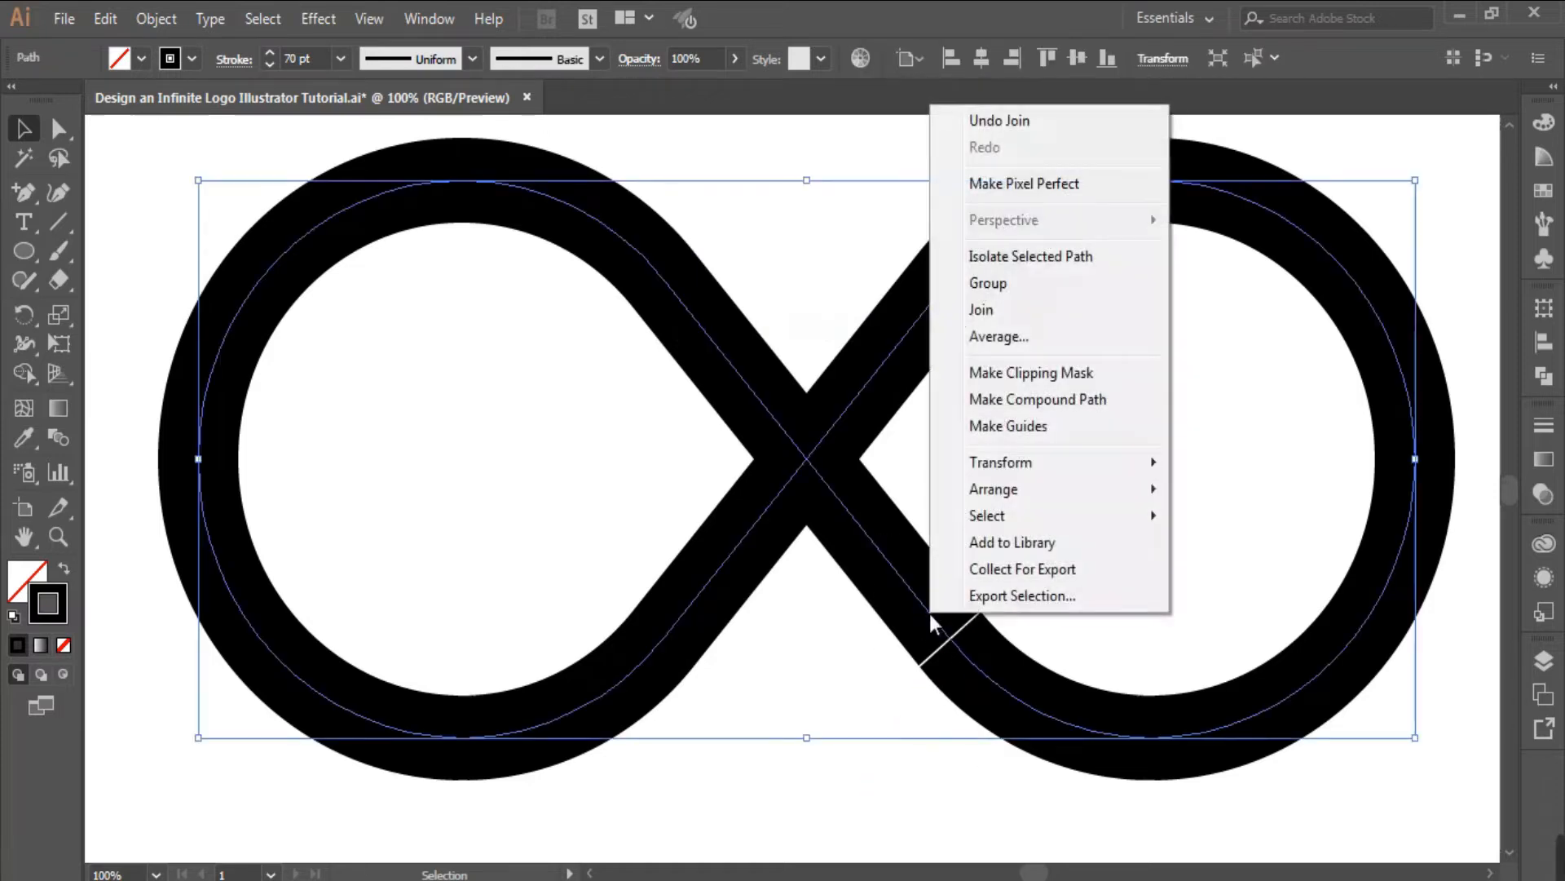
click(1016, 312)
click(1022, 455)
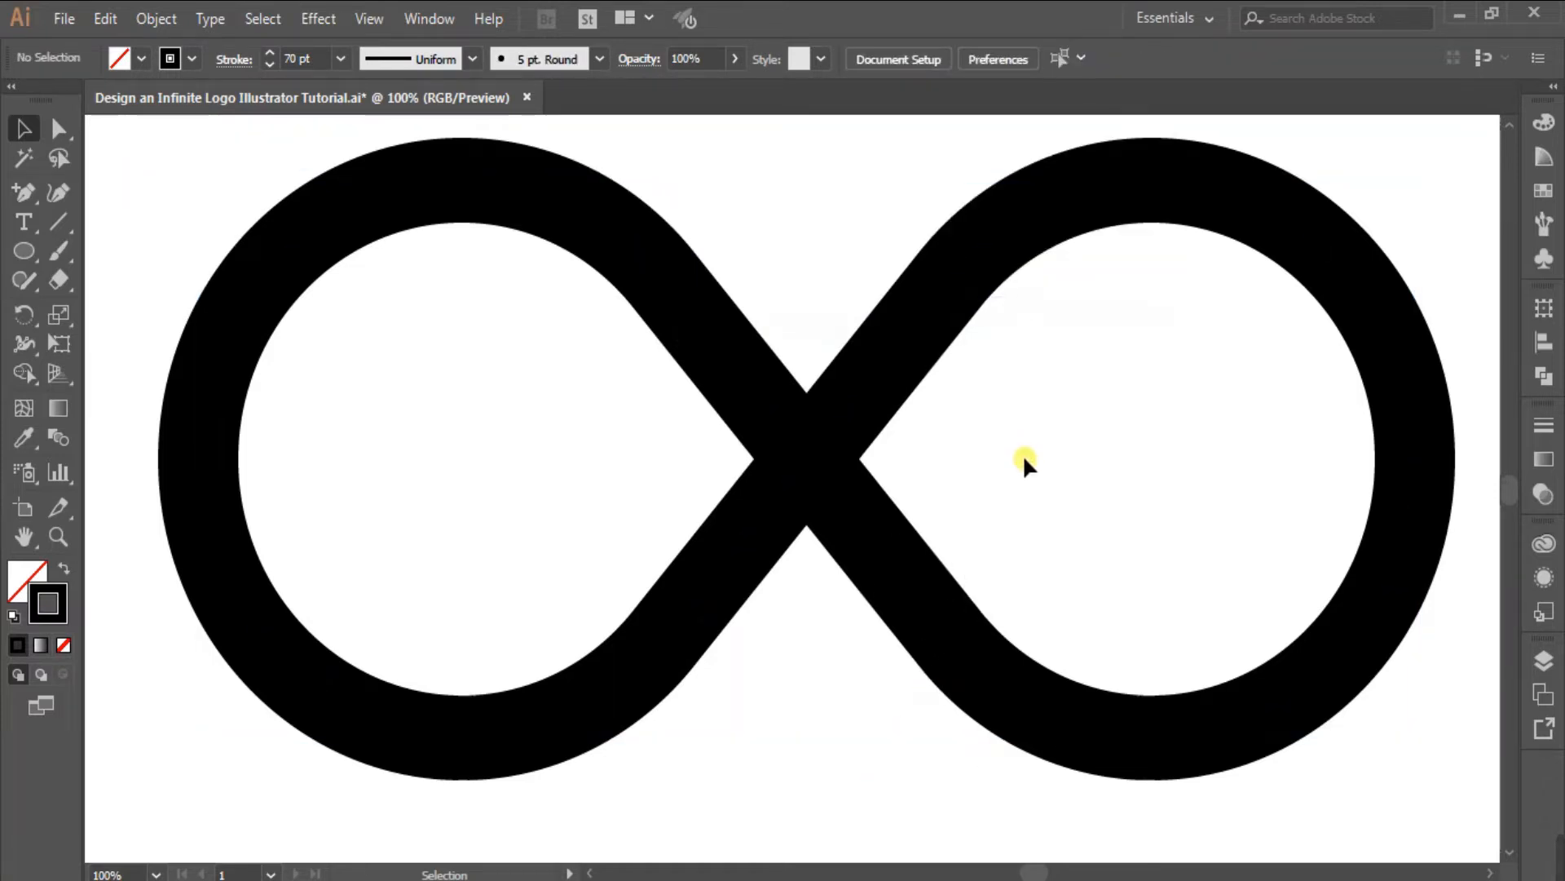
- Draw a line about 258 px wide and 306 px high above and parallel to the infinity's descending diagonal
scroll(1007, 491, down, 1)
scroll(963, 470, up, 1)
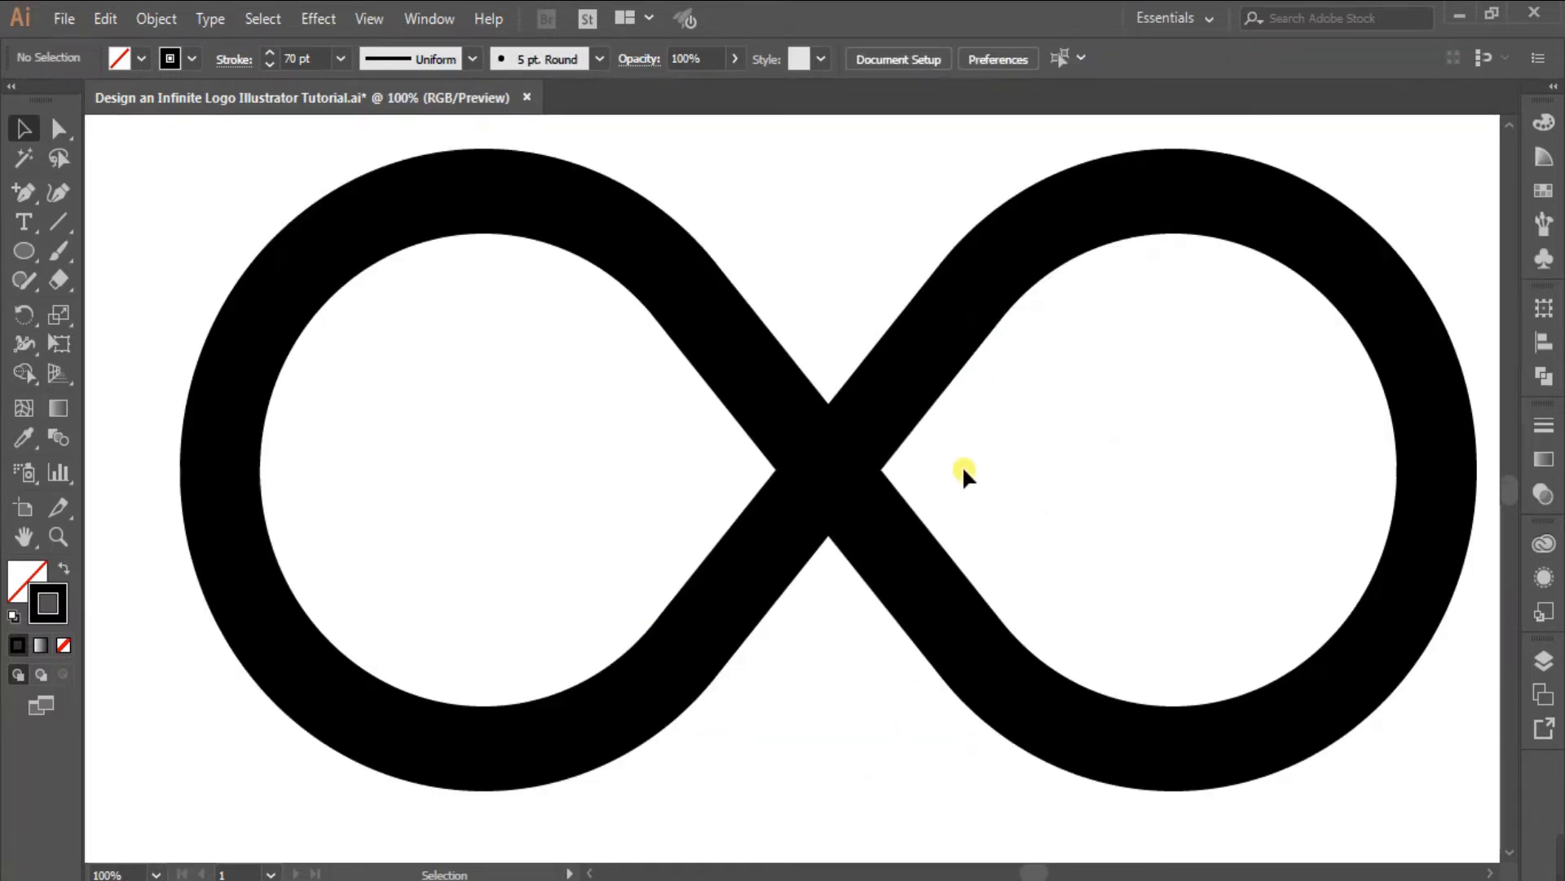
scroll(962, 464, up, 1)
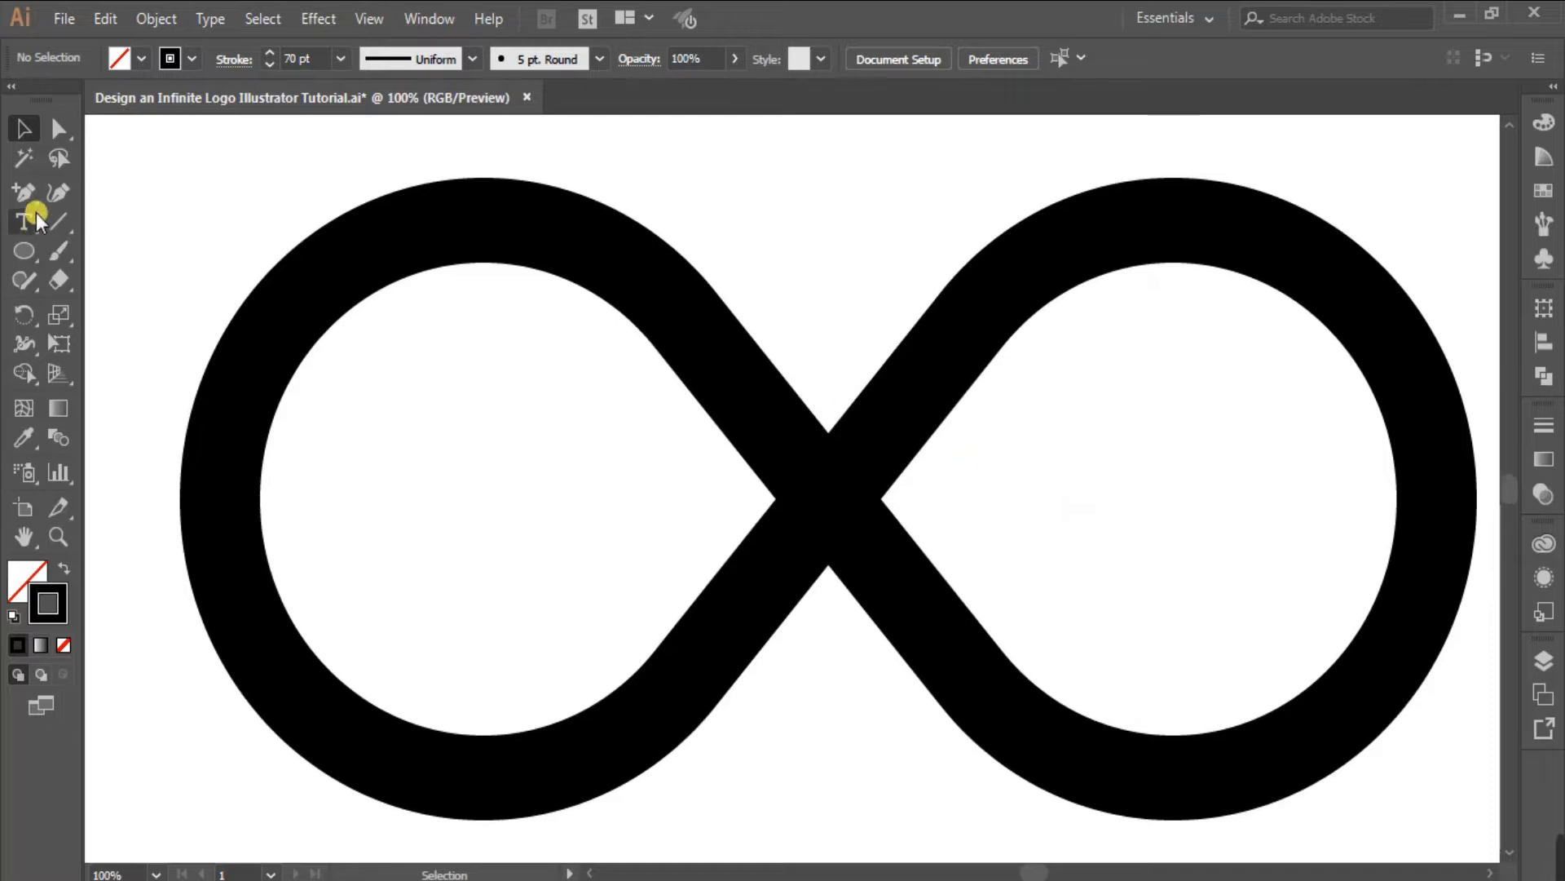
click(57, 222)
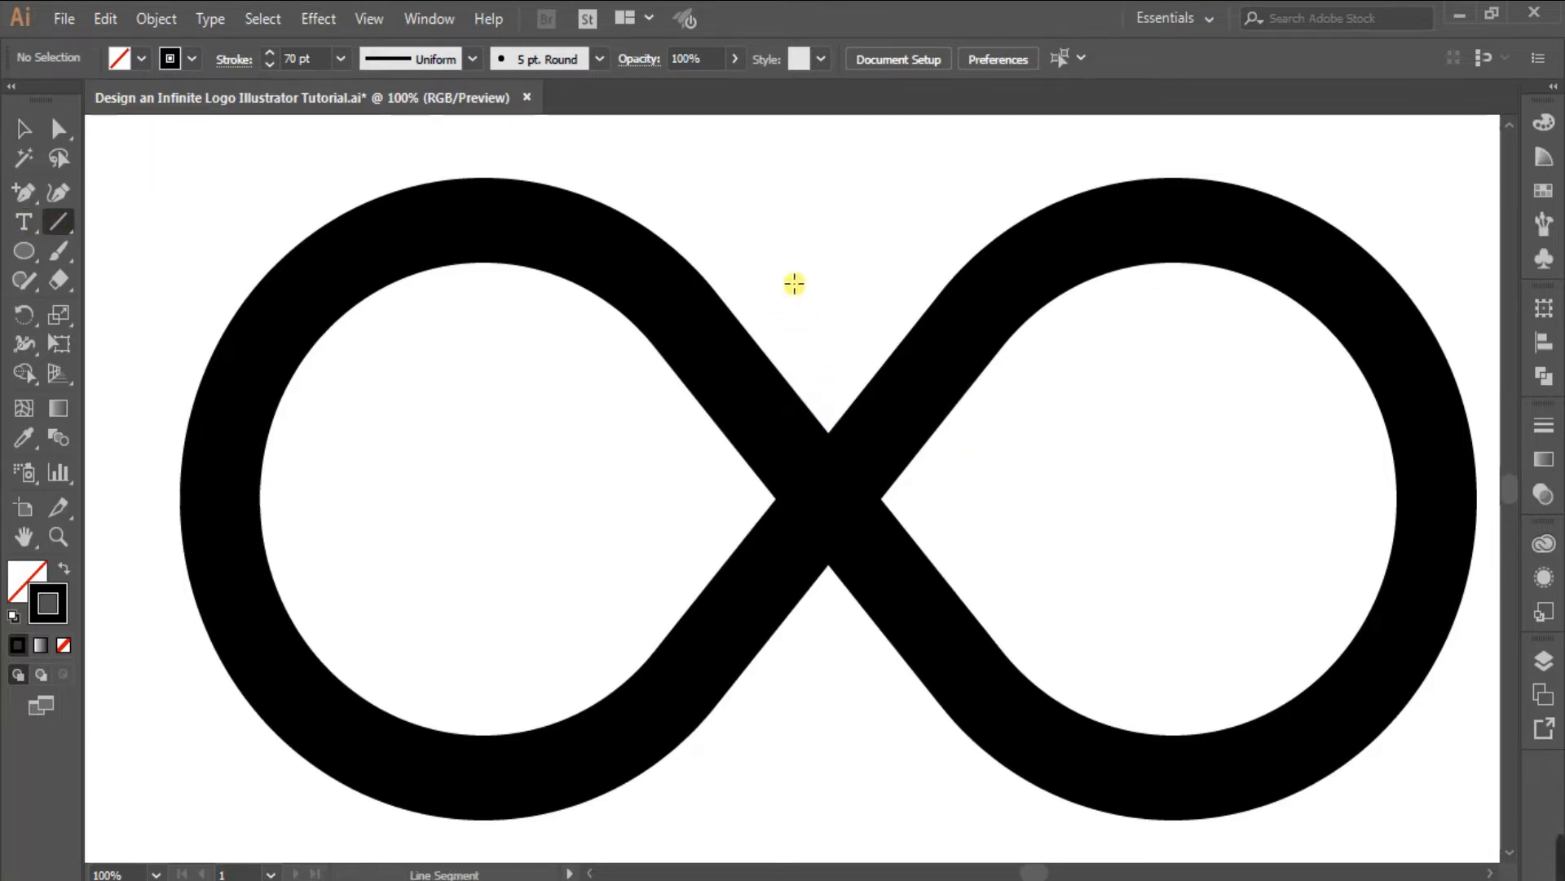
drag(765, 254, 1065, 610)
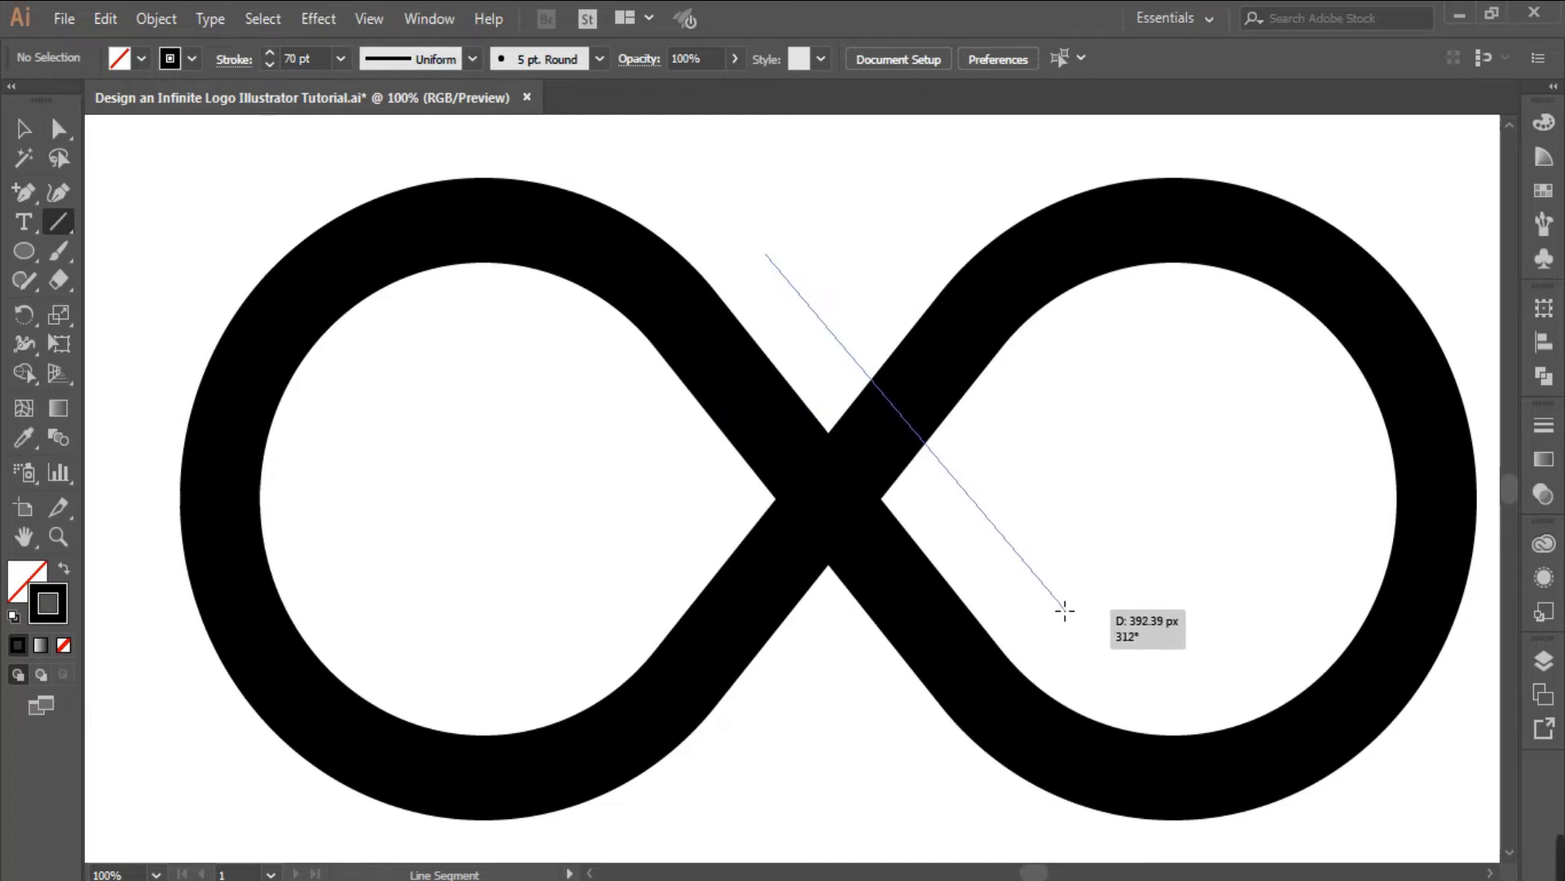
drag(1065, 610, 1061, 626)
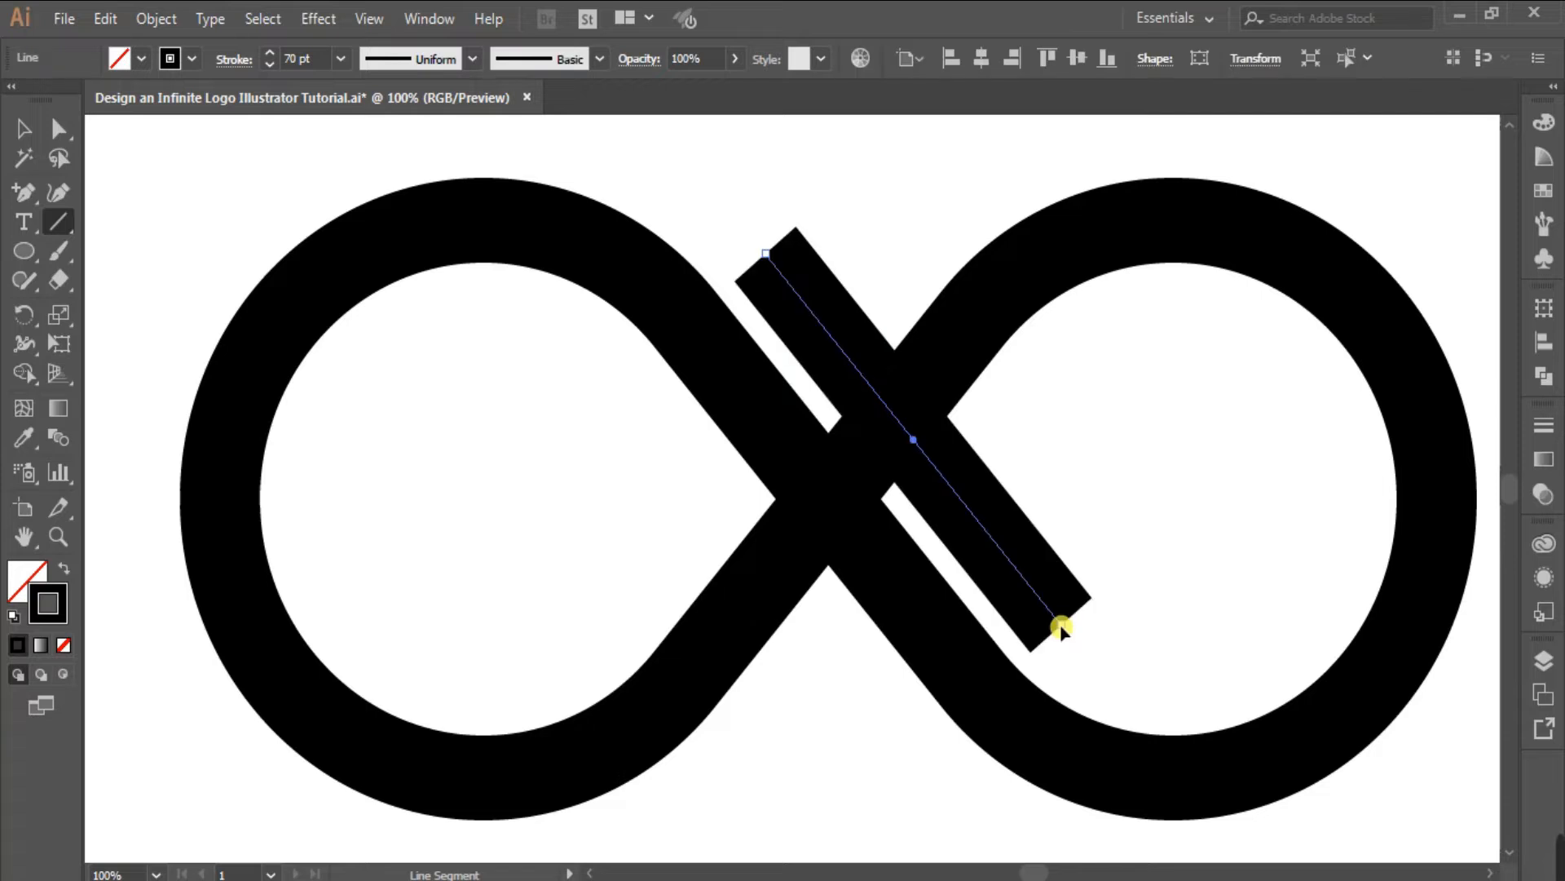
- Move the new line closer to the descending diagonal and set its stroke colour to red
click(23, 129)
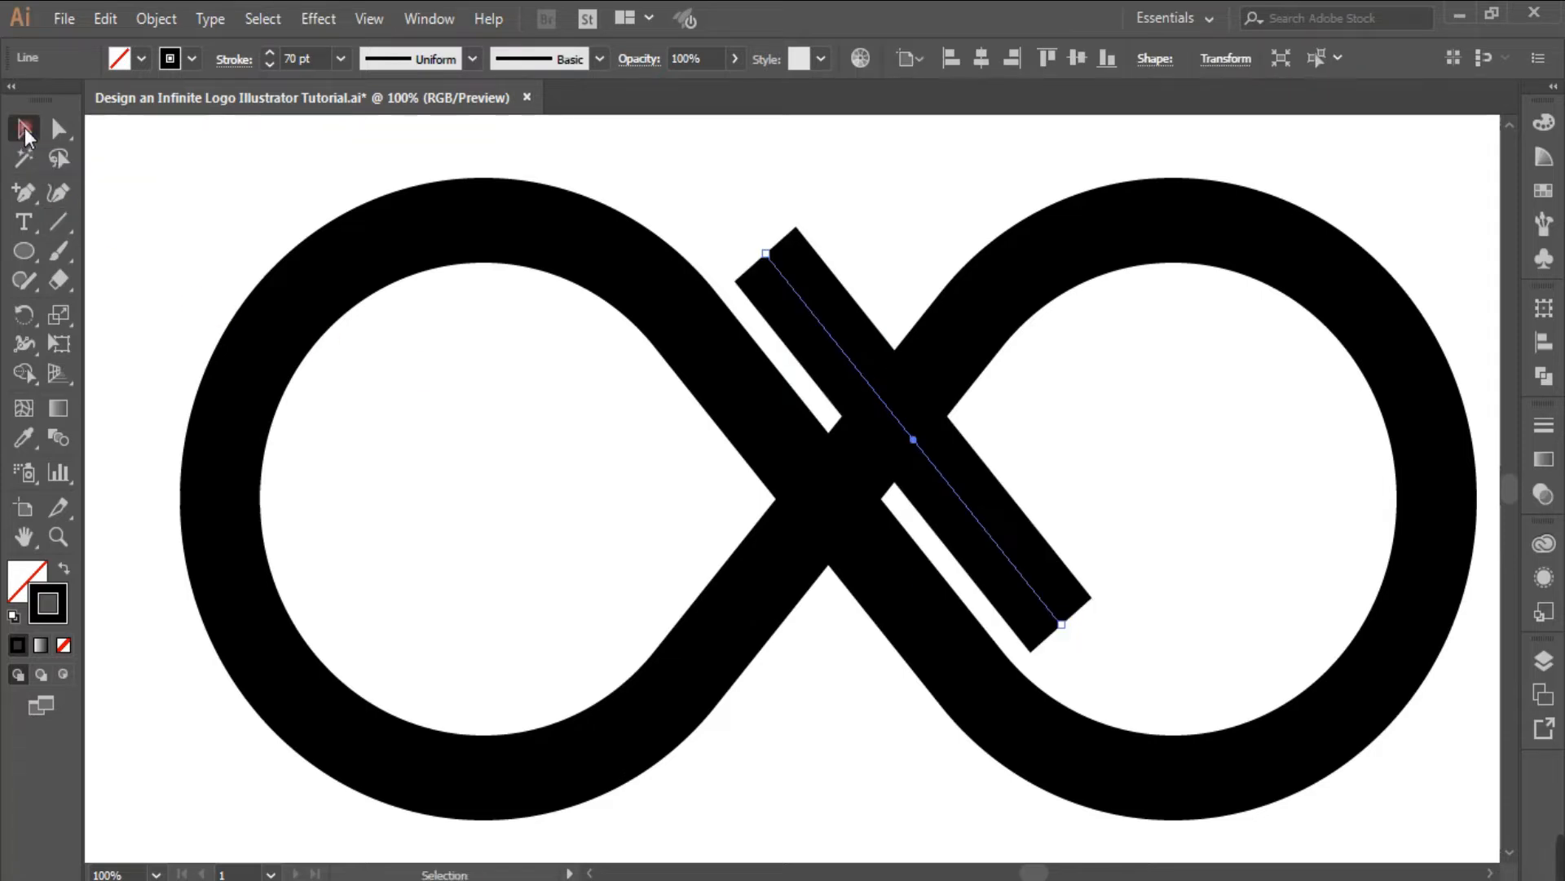
mouse_move(913, 444)
mouse_down()
mouse_move(887, 458)
mouse_move(897, 447)
mouse_up()
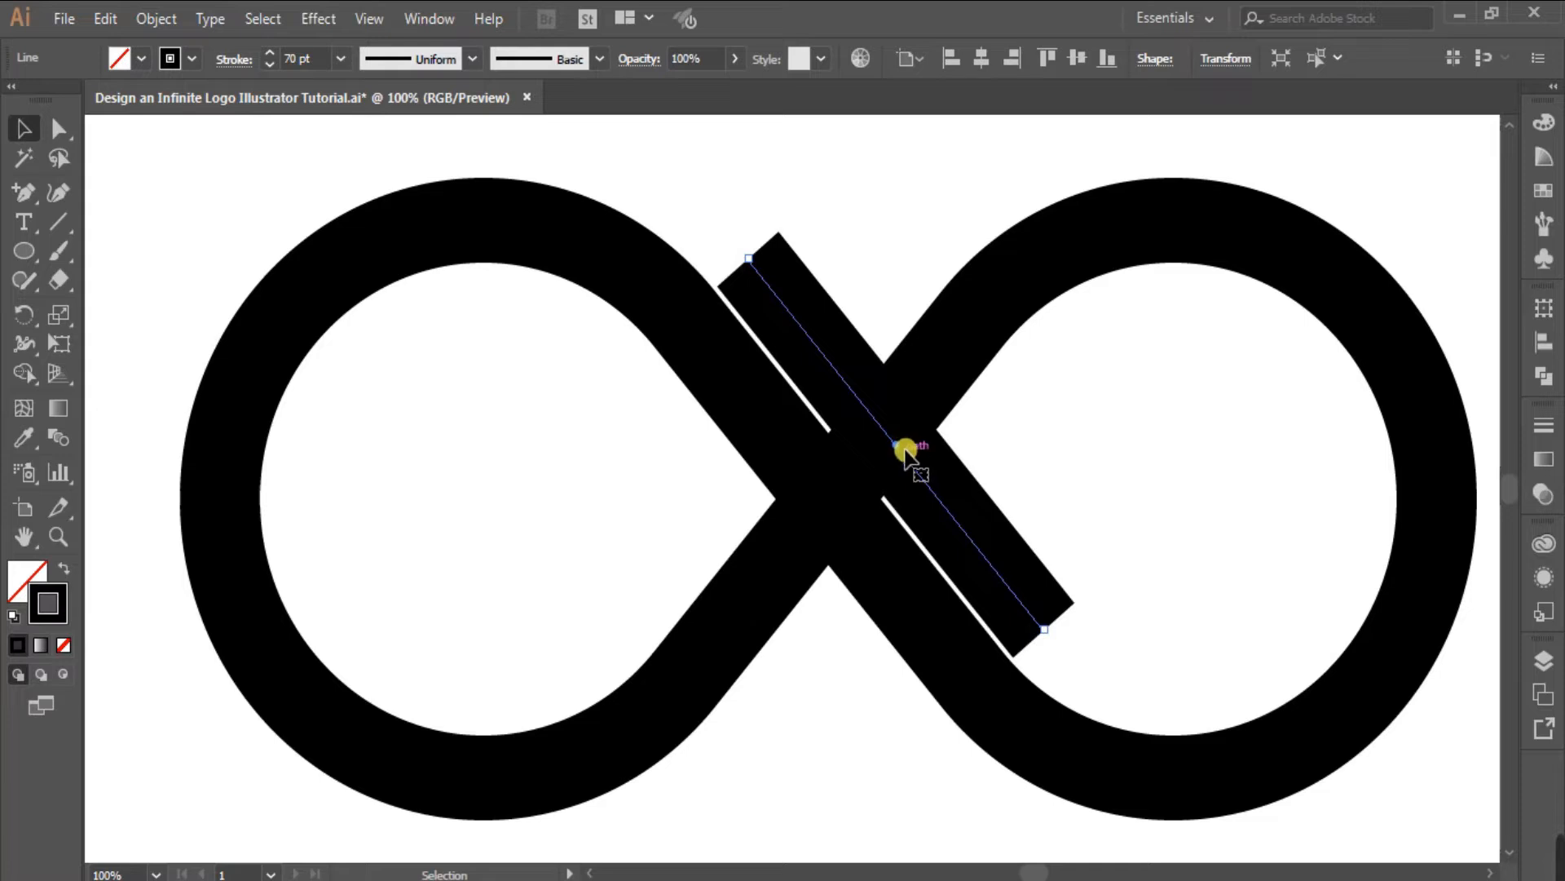
click(1544, 191)
click(1332, 188)
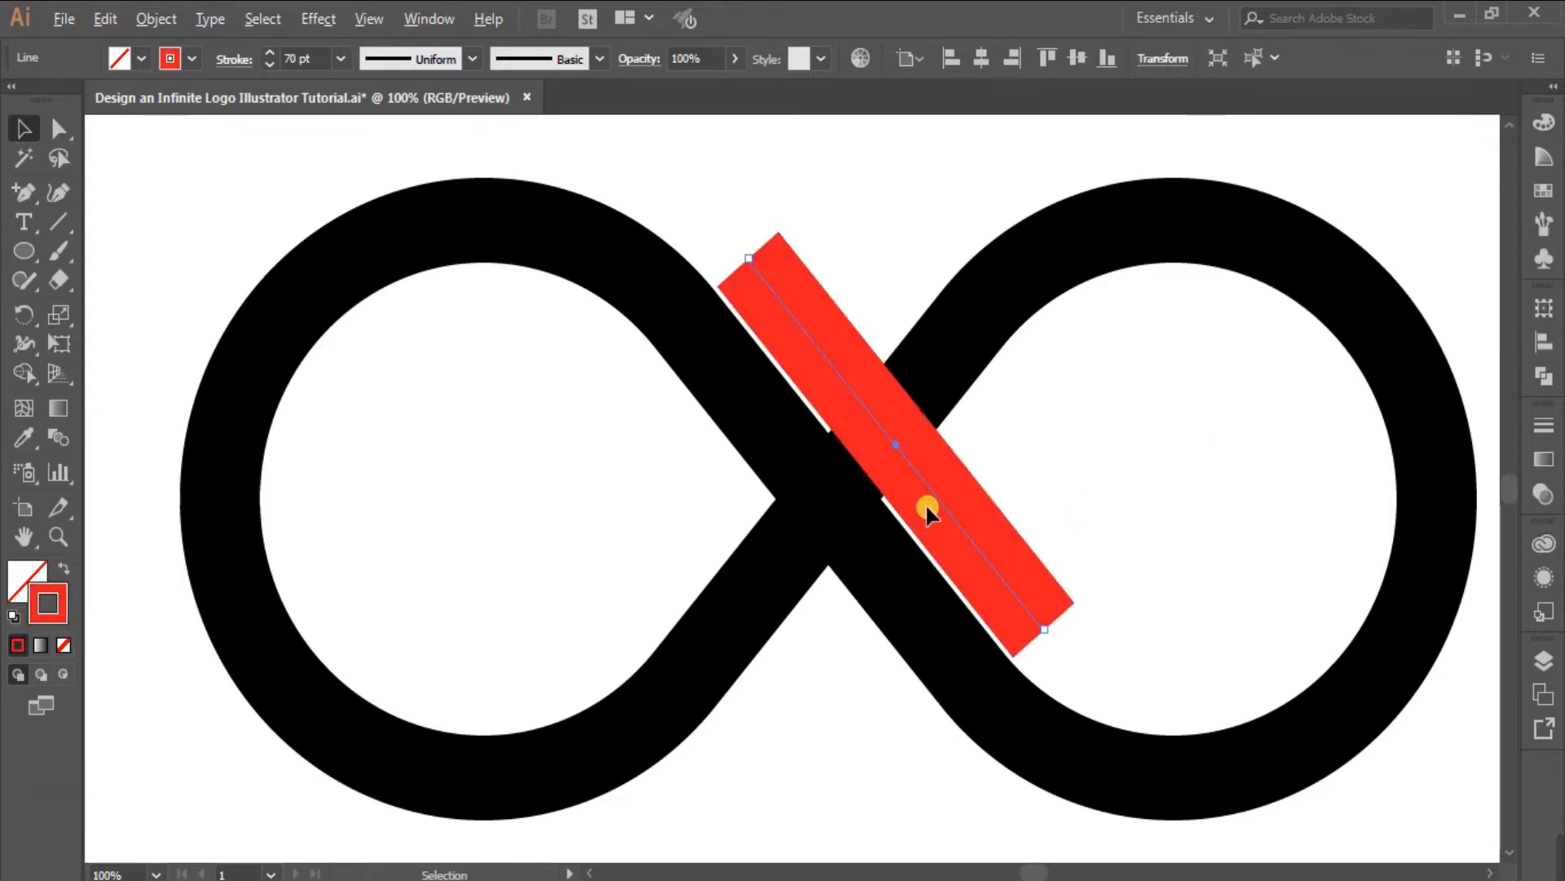
- Move the red line against the upper edge of the descending black diagonal, keeping the two edges aligned
scroll(898, 453, up, 1)
scroll(897, 454, up, 1)
drag(892, 435, 878, 442)
scroll(1066, 402, down, 1)
drag(878, 353, 884, 346)
scroll(1019, 365, up, 1)
drag(882, 429, 878, 441)
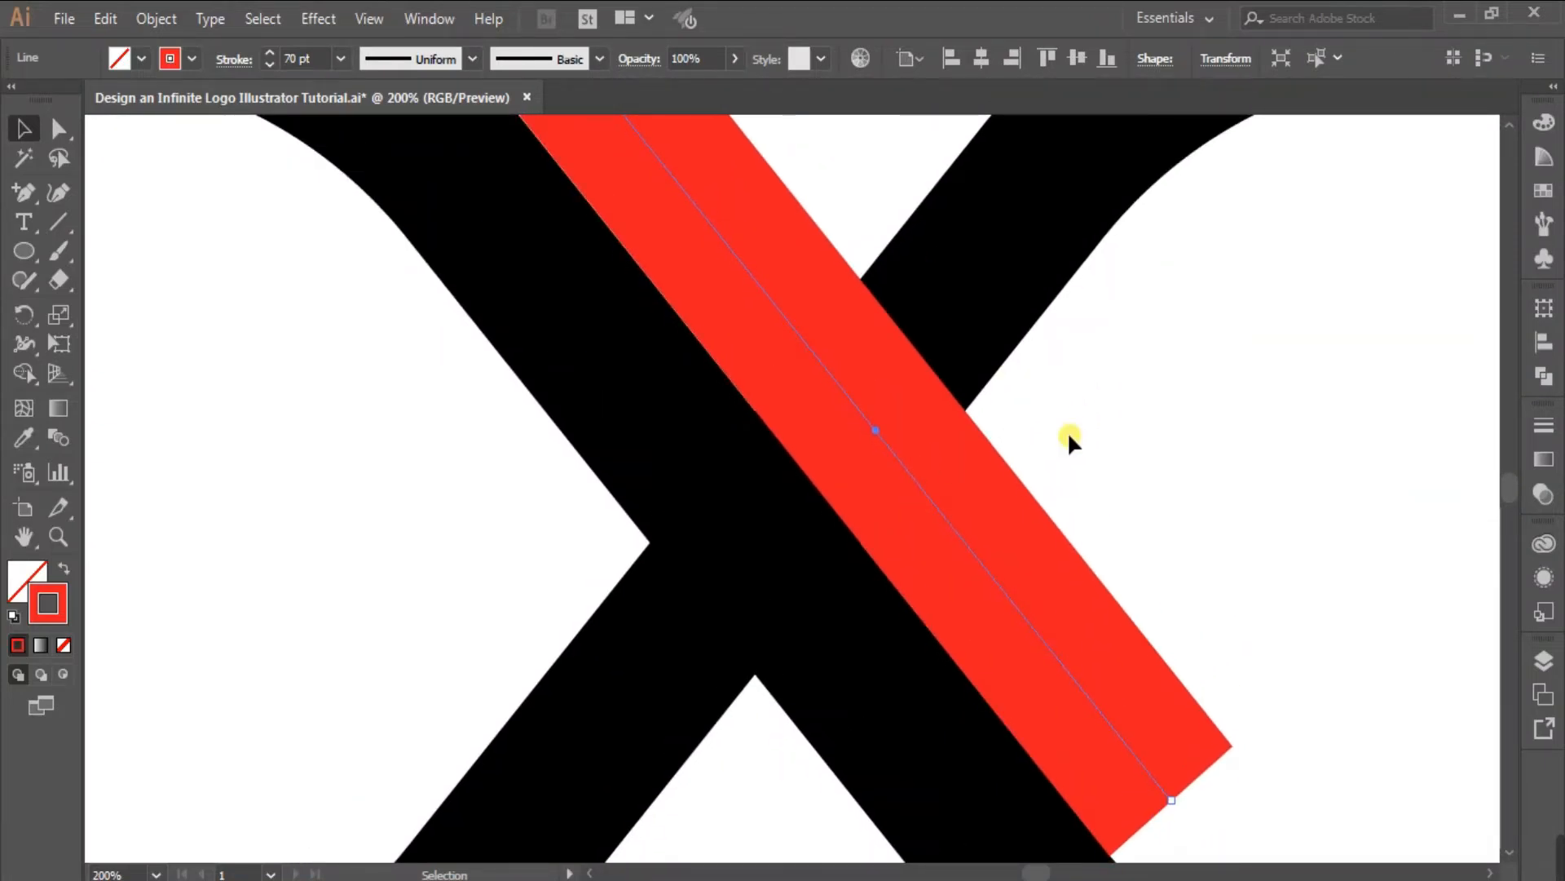
scroll(1148, 541, up, 1)
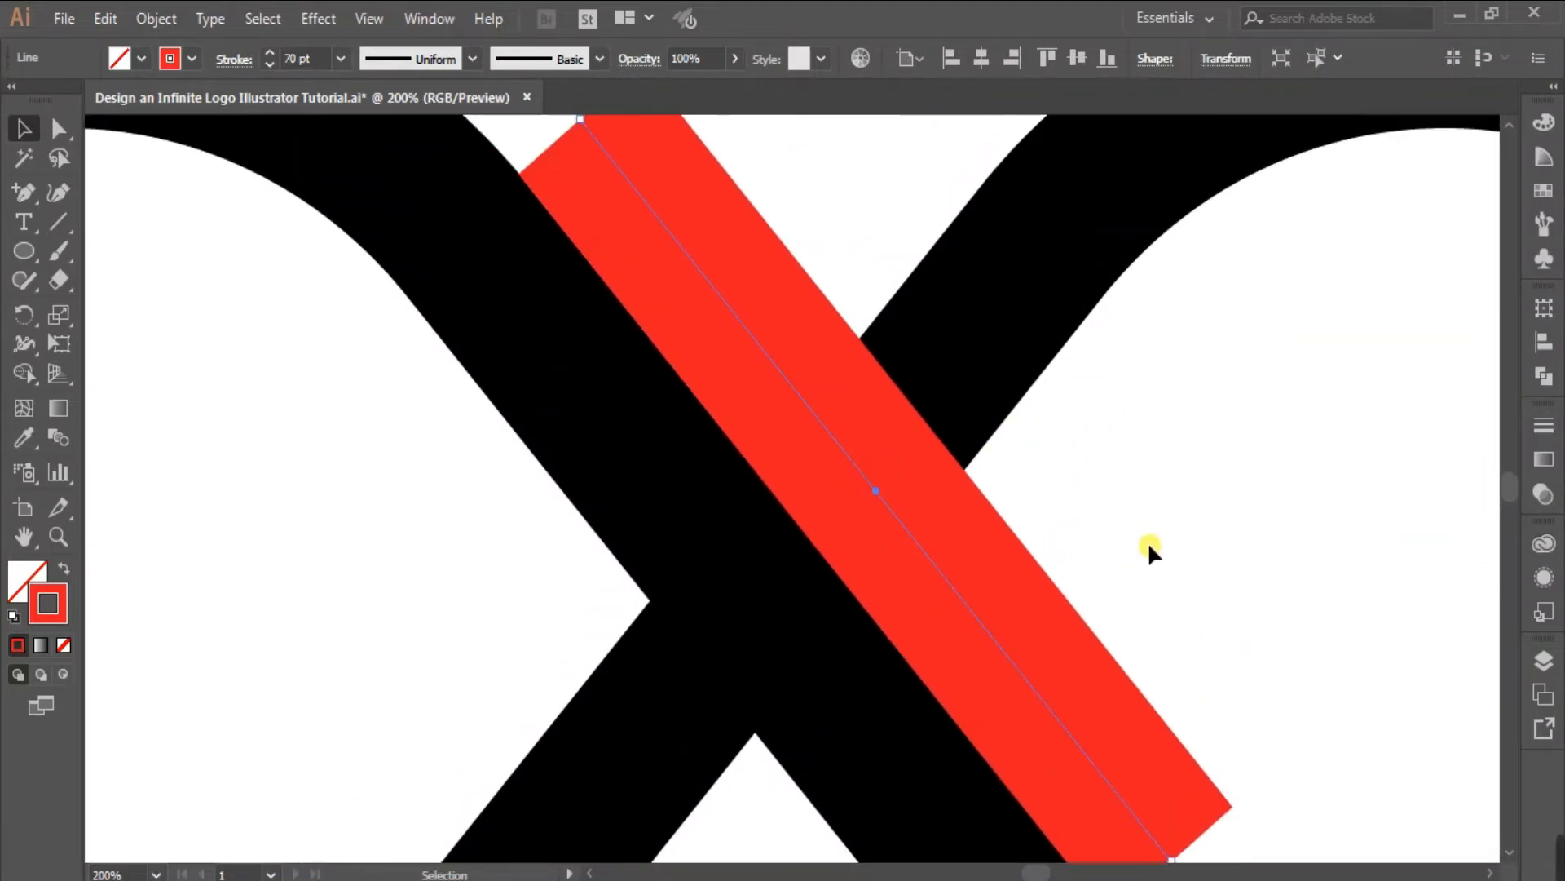
click(1118, 476)
scroll(733, 456, up, 2)
click(811, 422)
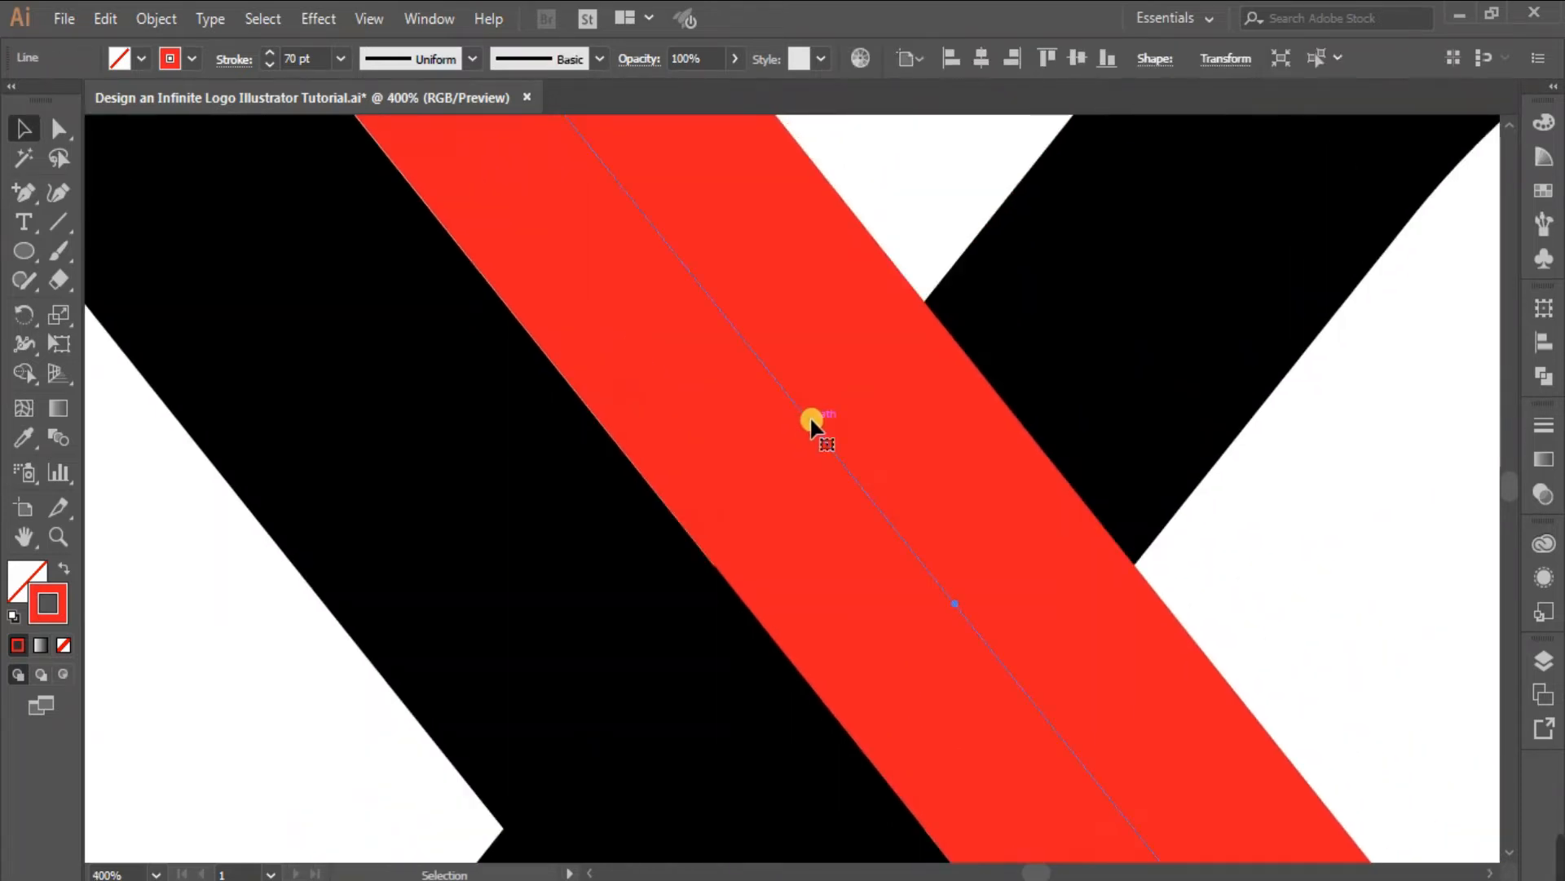
drag(811, 422, 804, 423)
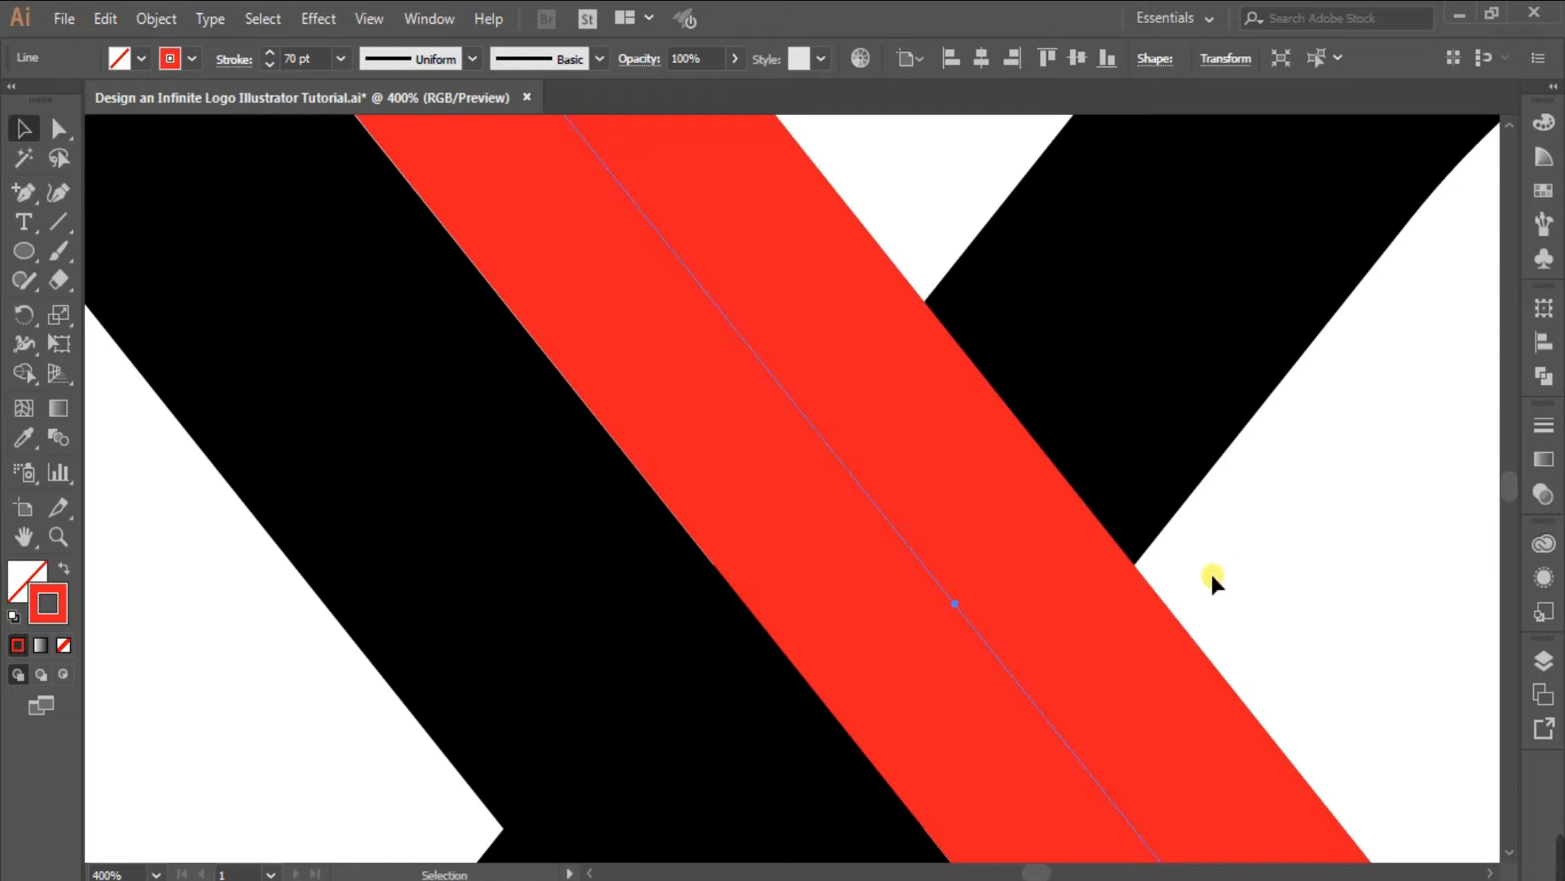
- Set the red line's X position to 464 px
click(1226, 58)
click(1097, 96)
text(464)
key(Return)
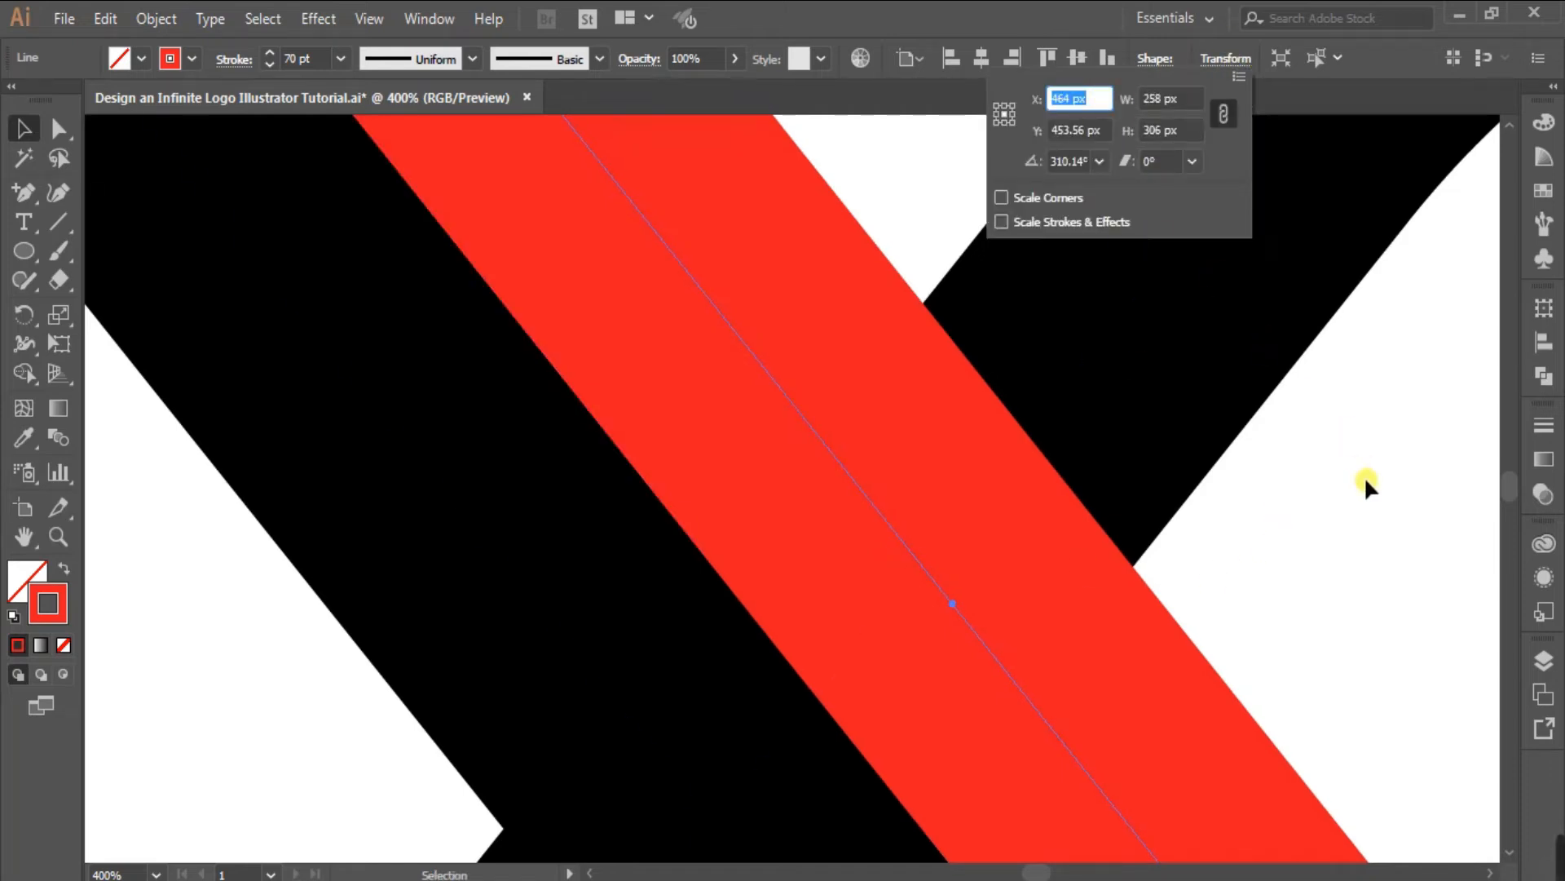
- Shorten the red line from both ends to about 239 px wide and 284 px high, then deselect it
scroll(507, 489, up, 2)
scroll(489, 468, down, 5)
scroll(648, 538, down, 2)
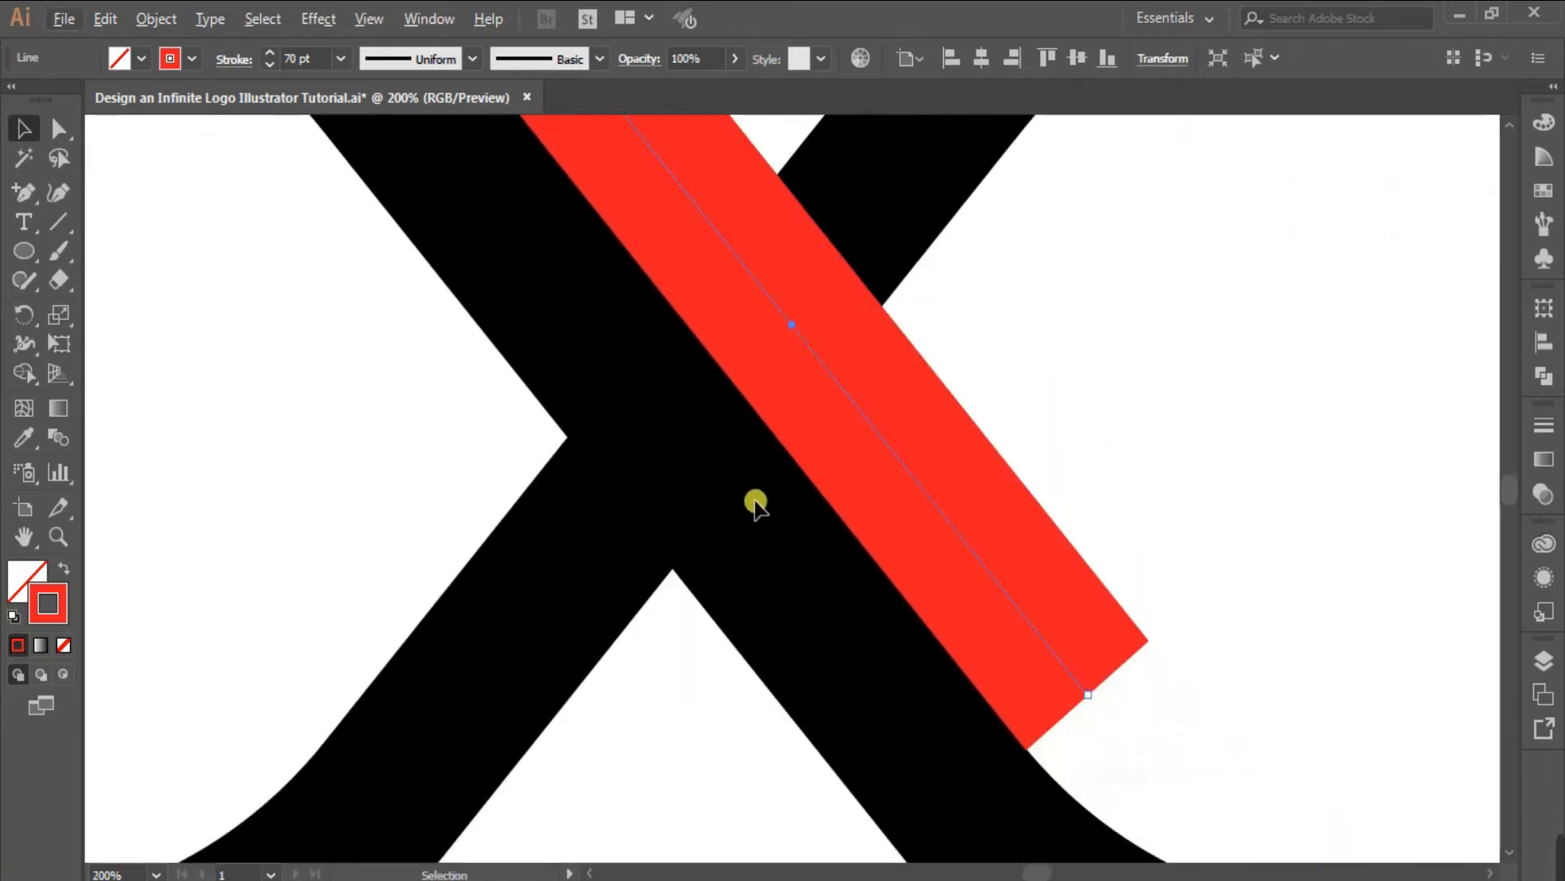
scroll(755, 501, down, 2)
drag(919, 601, 906, 580)
drag(627, 225, 635, 236)
click(961, 448)
- Set the shortened red line's X position to 462.5 px
scroll(829, 576, up, 1)
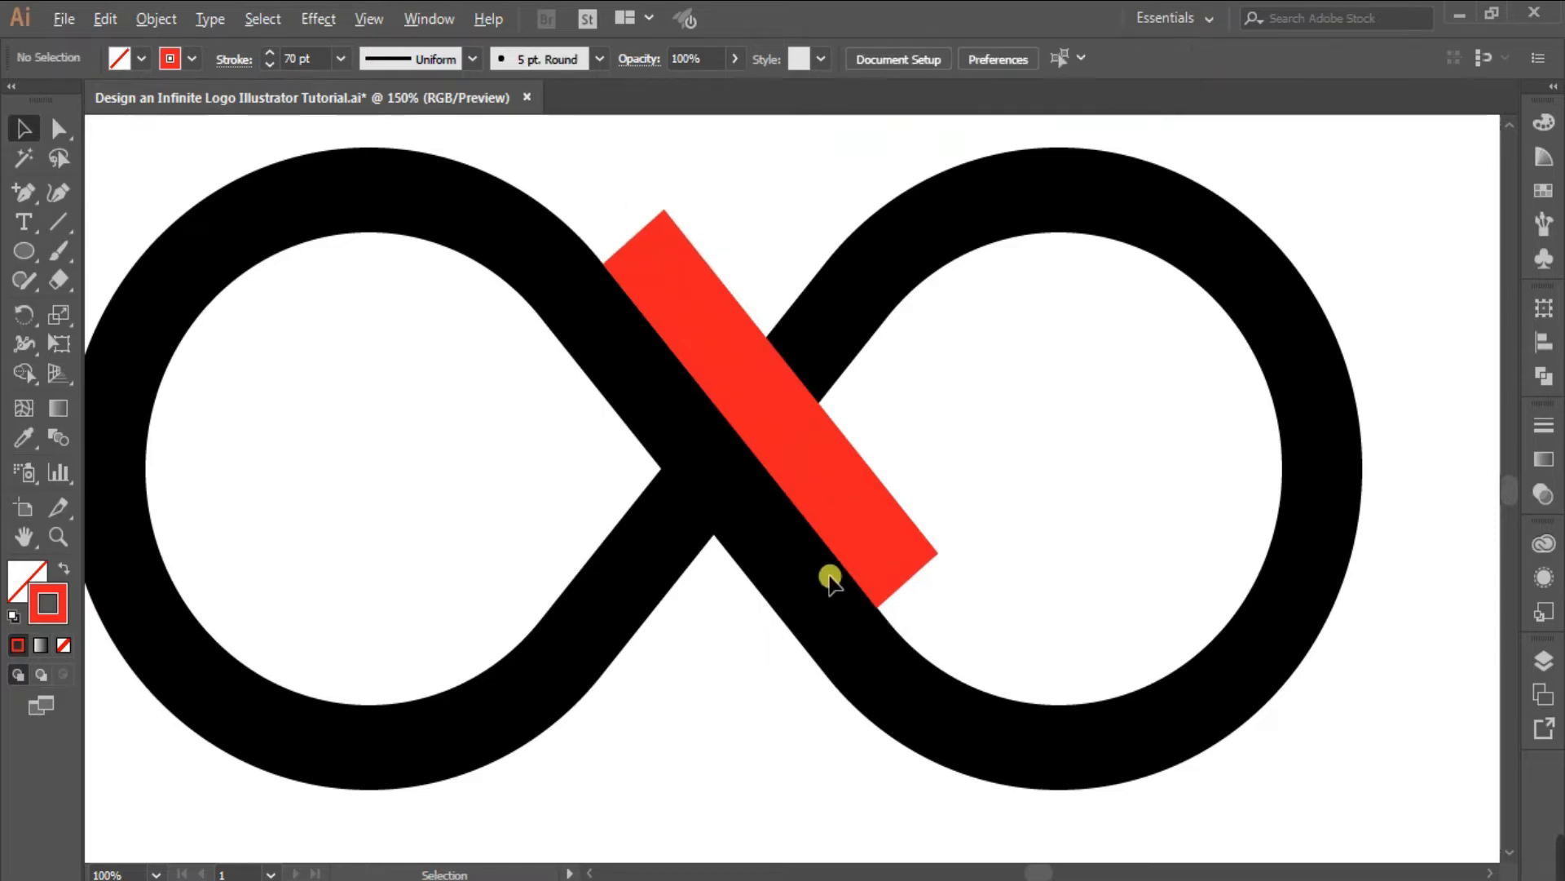
scroll(830, 577, up, 4)
scroll(856, 622, down, 3)
scroll(493, 266, up, 4)
scroll(353, 168, down, 2)
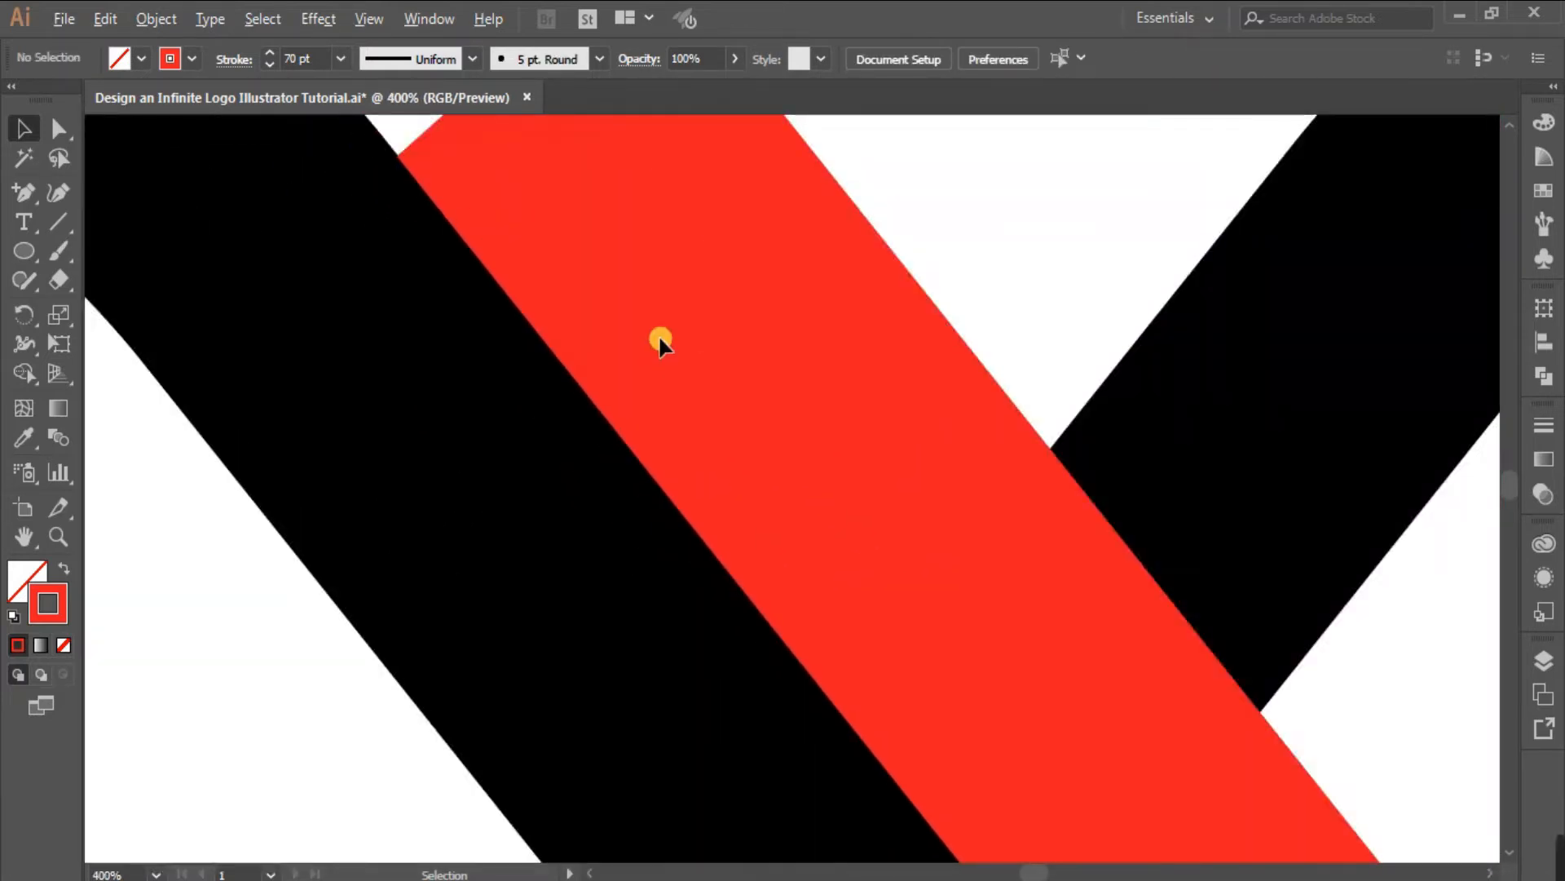
scroll(407, 167, up, 2)
scroll(344, 222, up, 2)
click(848, 373)
click(1224, 59)
text(462.5)
key(Return)
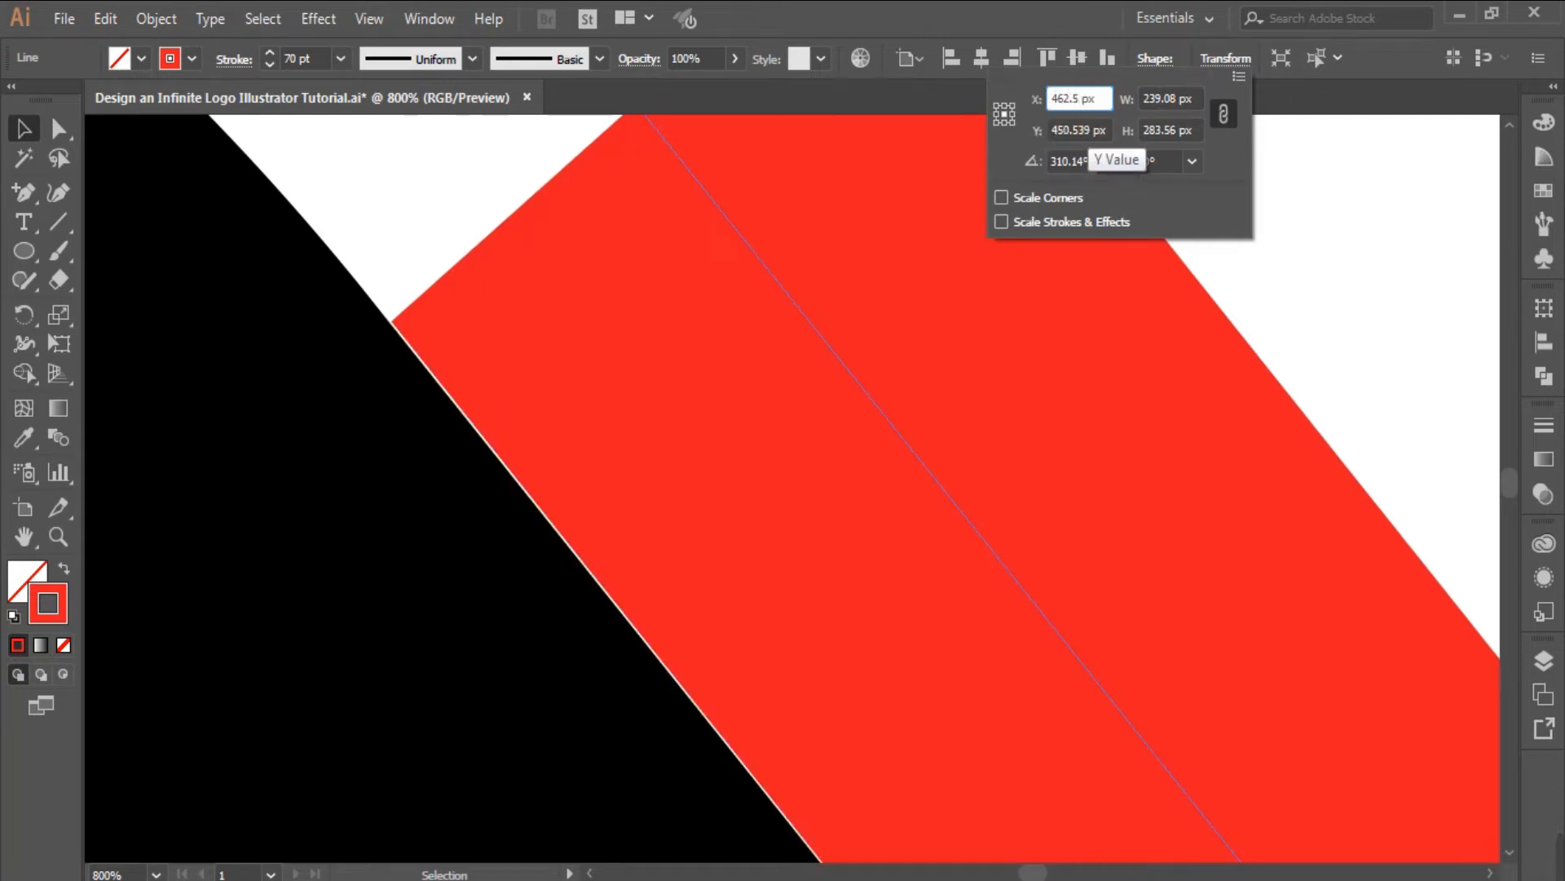
- Fine-tune the red line's X position between 461 and 462.5 px until its edge sits flush against the black diagonal
key(Up)
key(Return)
click(1216, 59)
key(Down)
key(Down)
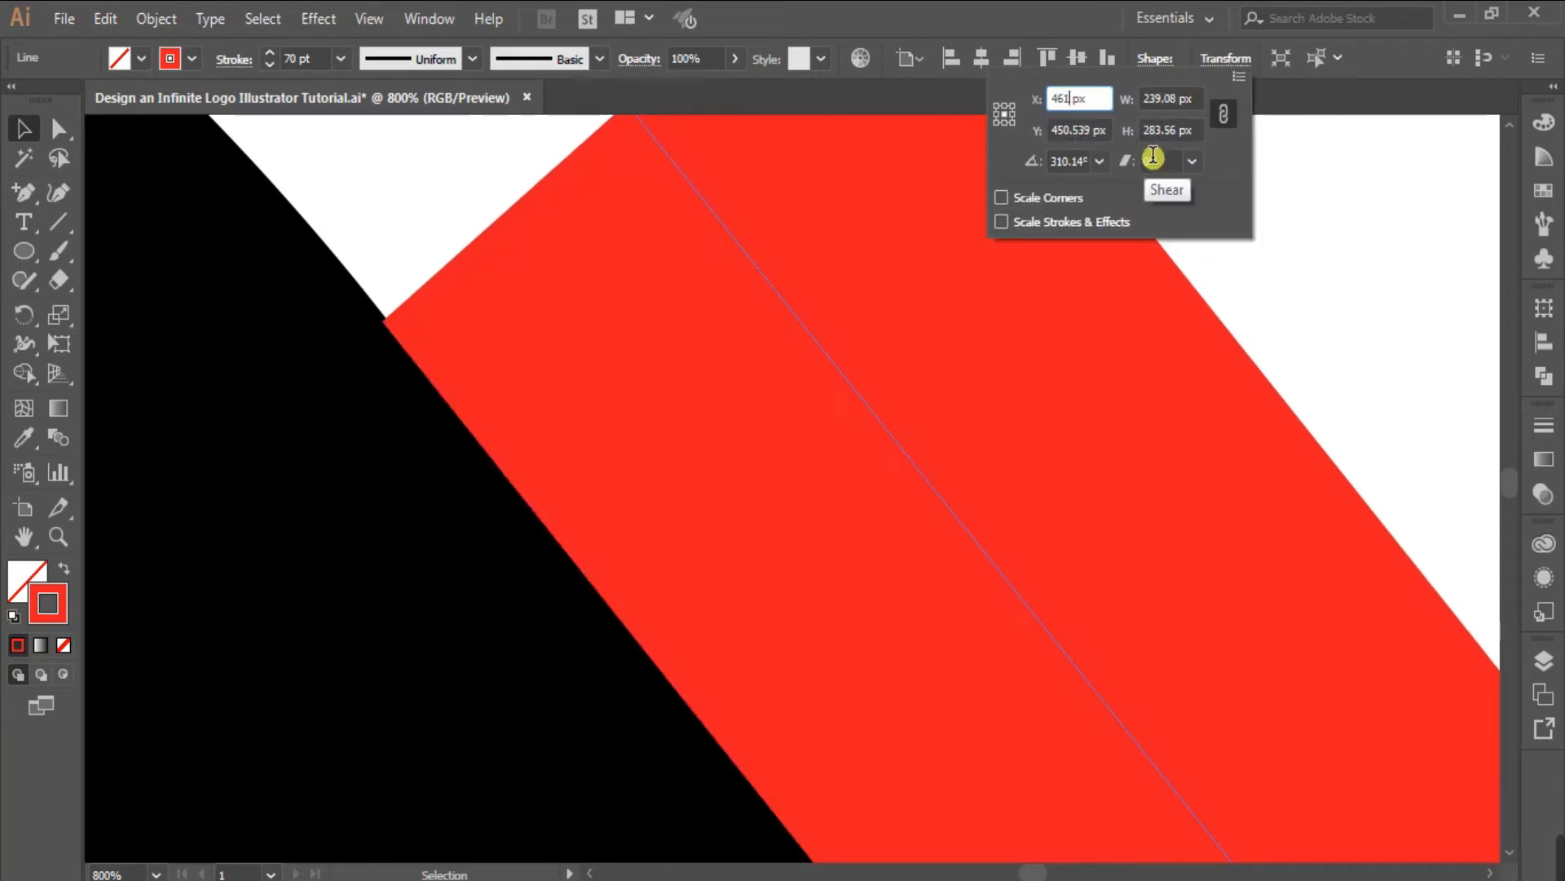
key(Return)
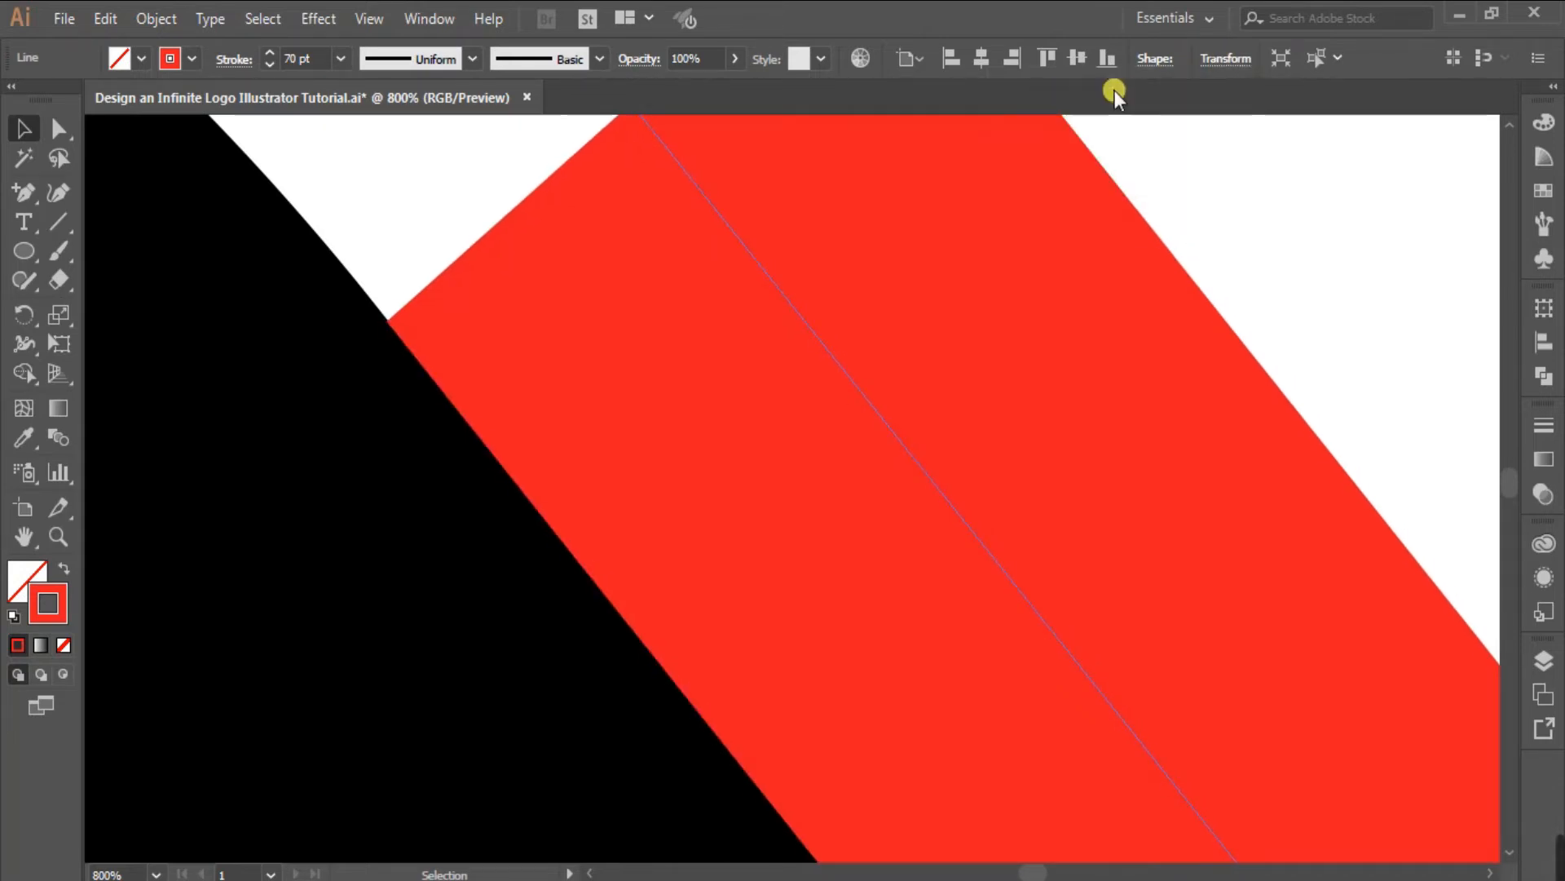
click(1224, 57)
key(Return)
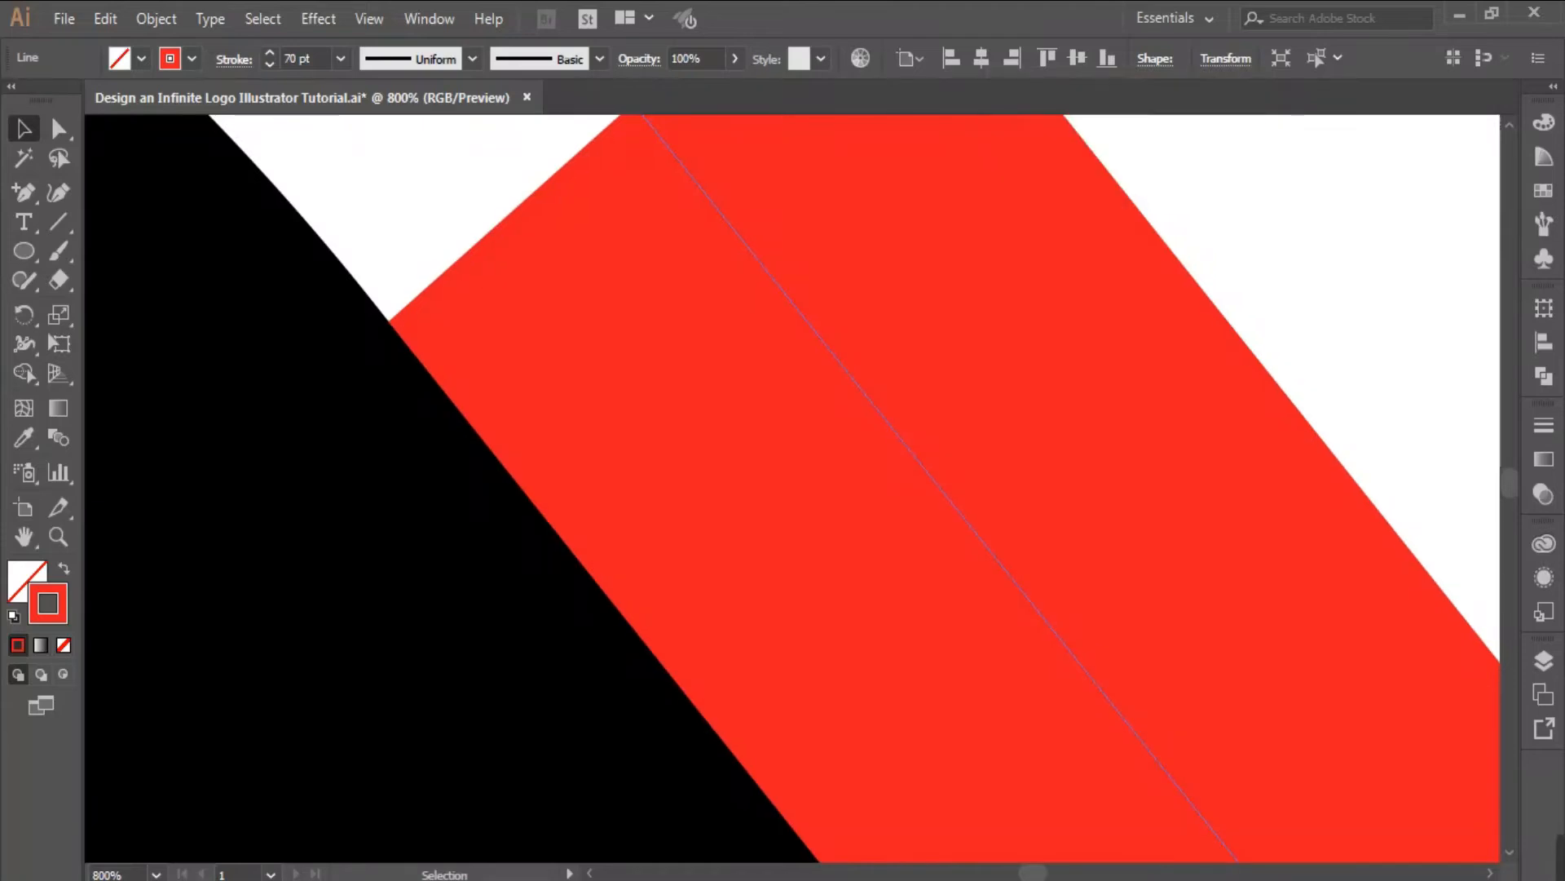
- Shorten the red line slightly at its lower end, keeping its corner on the straight edge of the black diagonal
scroll(392, 343, down, 4)
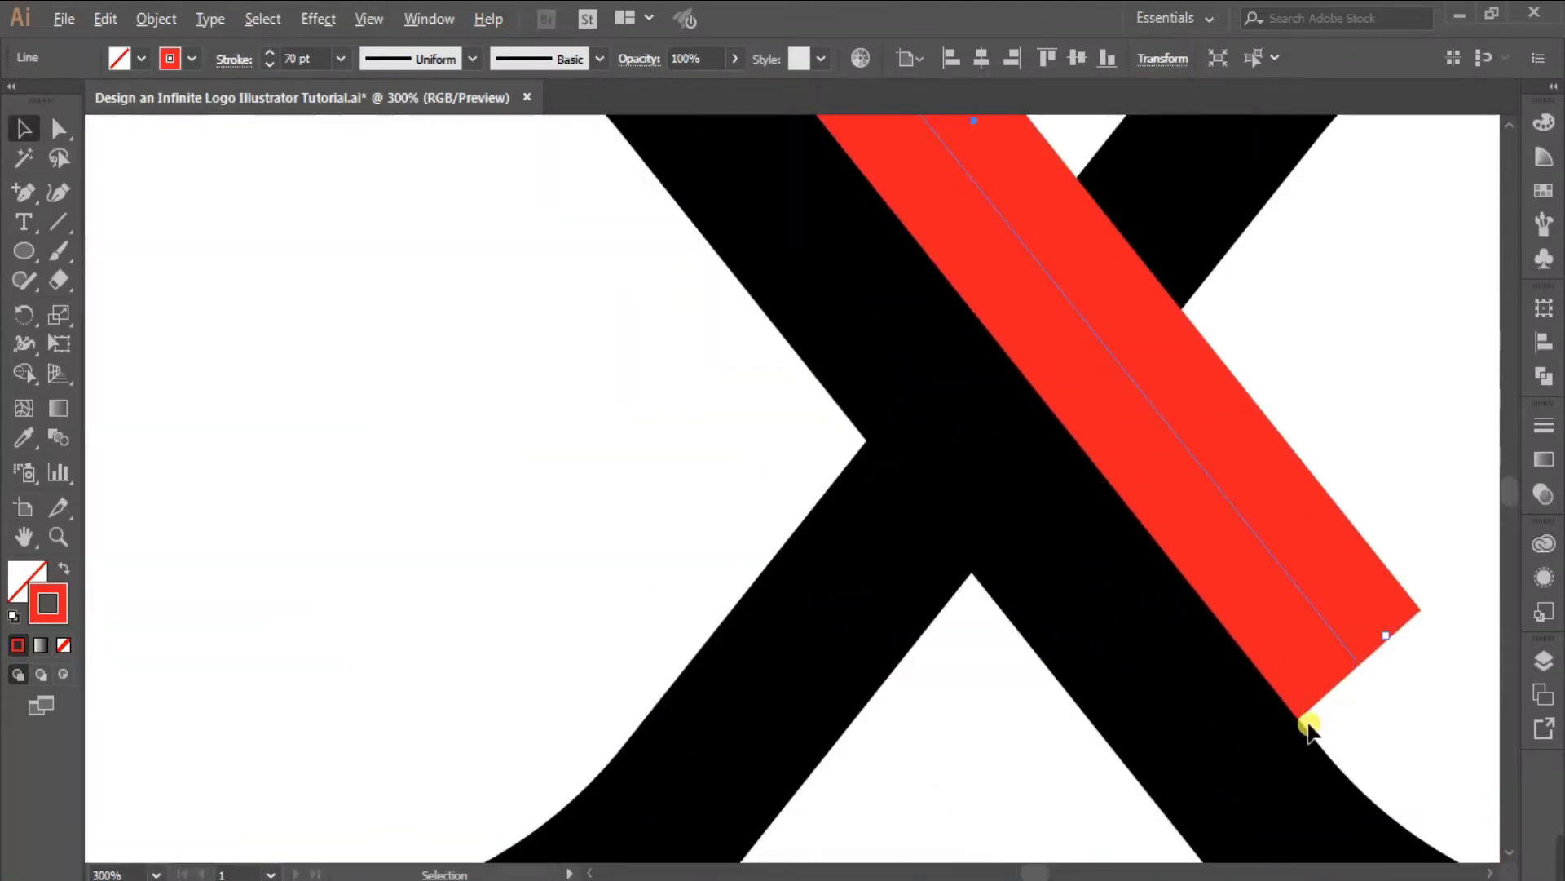
scroll(1295, 667, up, 6)
scroll(1328, 747, down, 5)
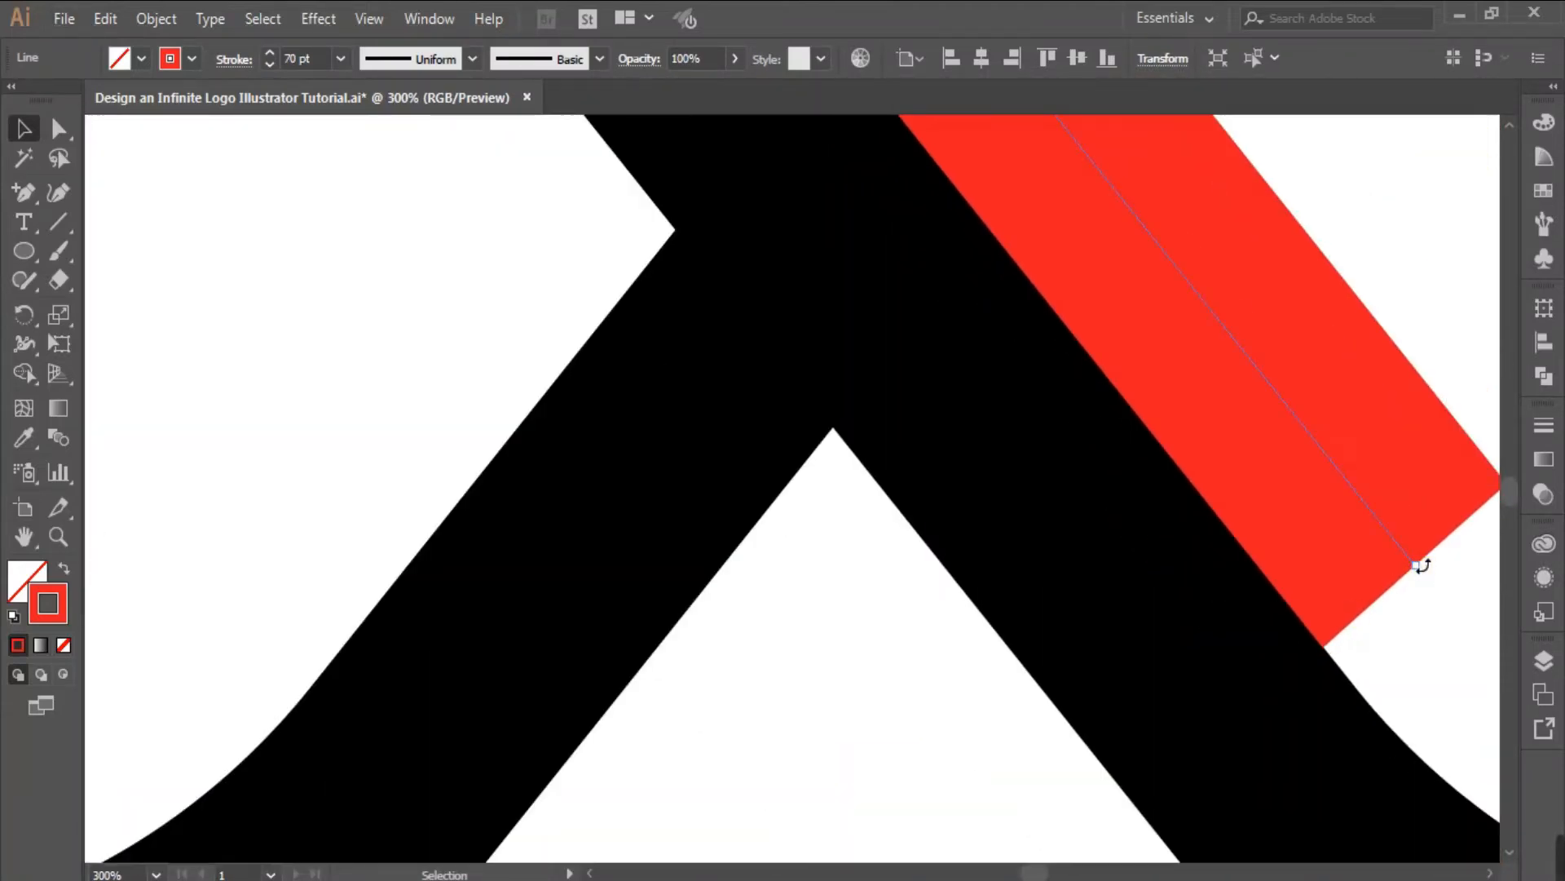
drag(1423, 566, 1419, 571)
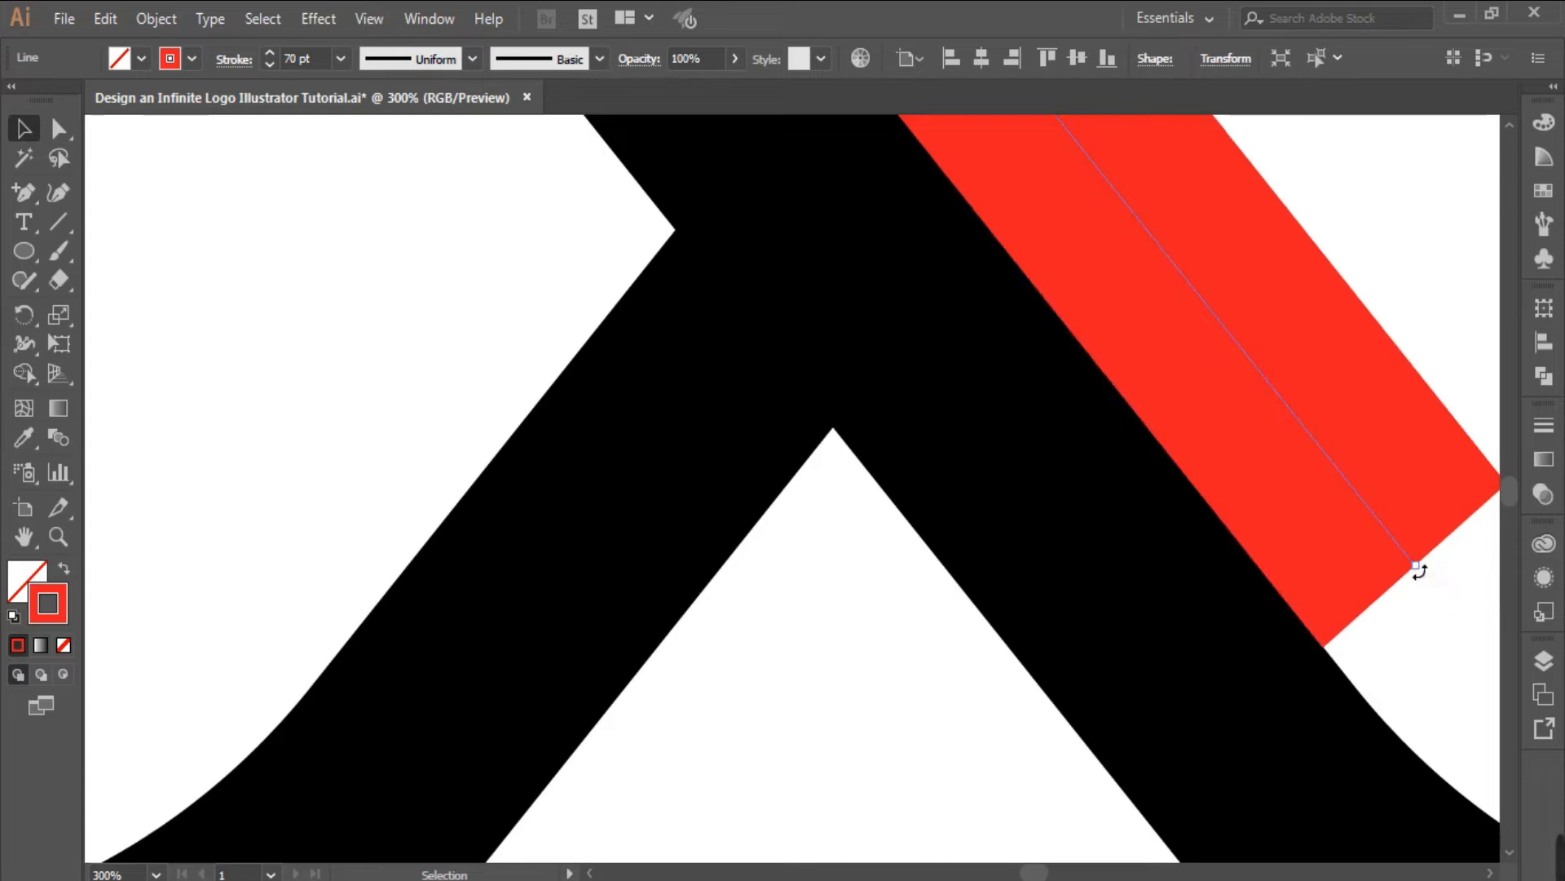
scroll(1381, 654, down, 3)
drag(1293, 517, 811, 712)
click(1059, 469)
click(988, 580)
drag(994, 592, 975, 567)
scroll(946, 620, up, 7)
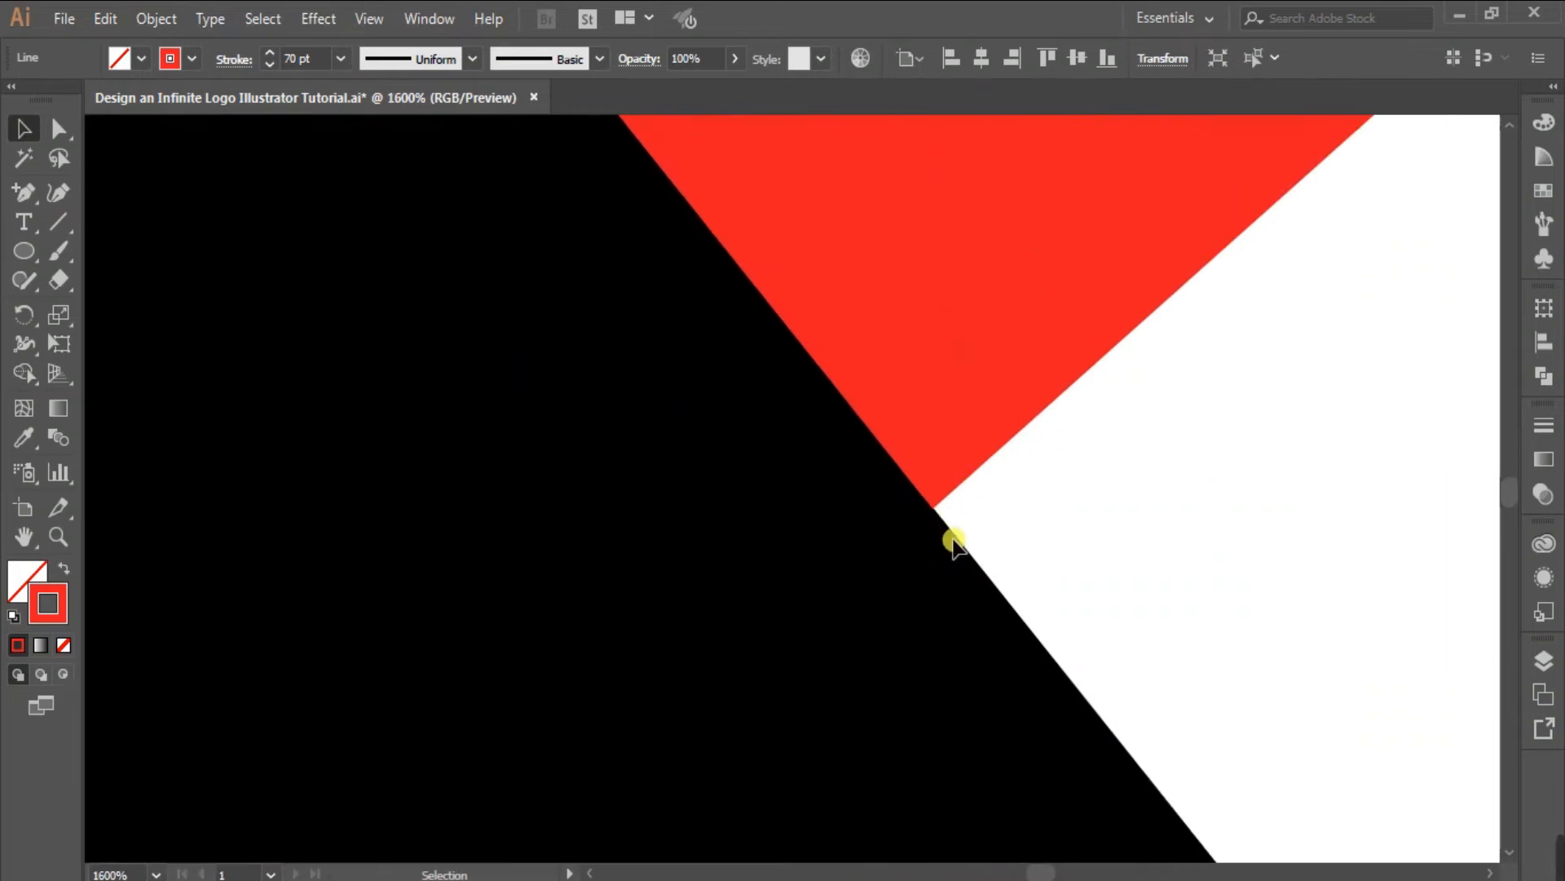
scroll(954, 530, down, 6)
scroll(995, 489, up, 3)
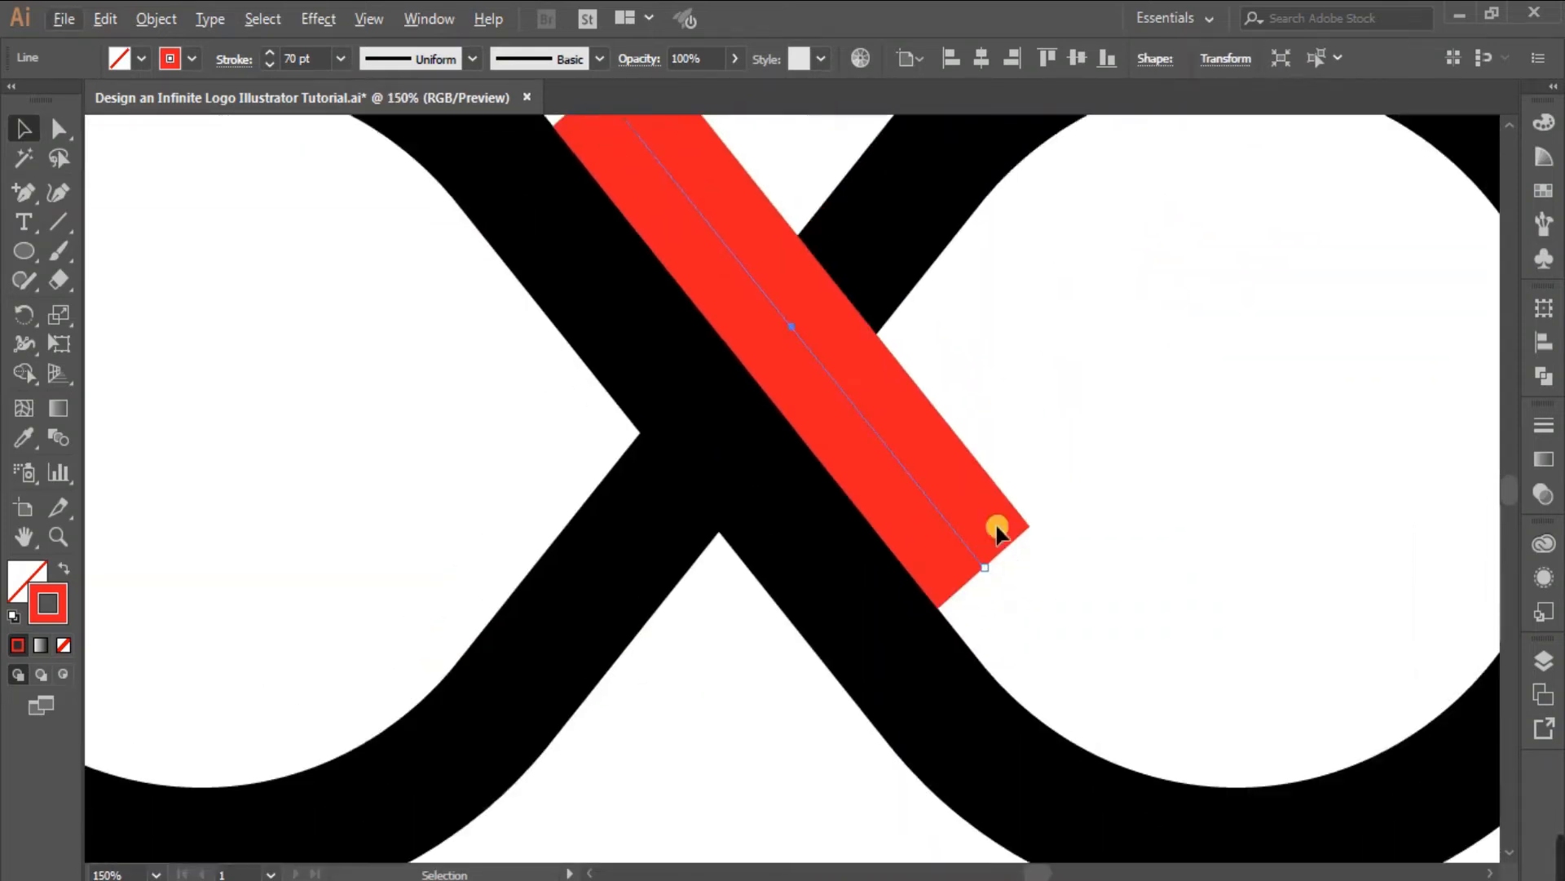
click(1002, 503)
- Place a copy of the red line parallel to the descending diagonal on its lower-left side
scroll(1060, 509, down, 1)
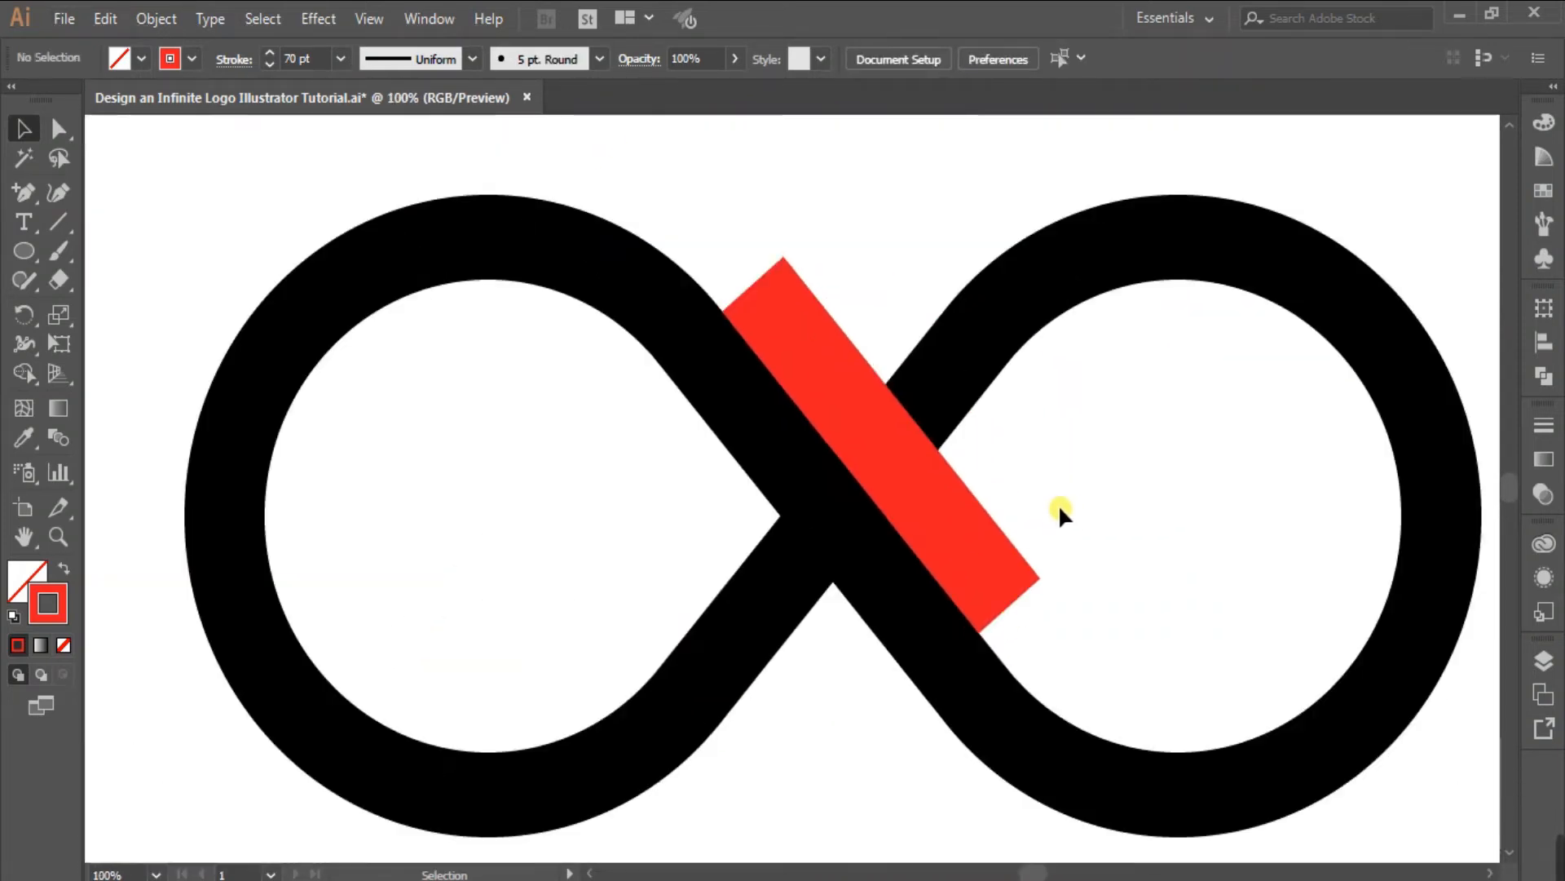
click(903, 493)
scroll(918, 485, down, 2)
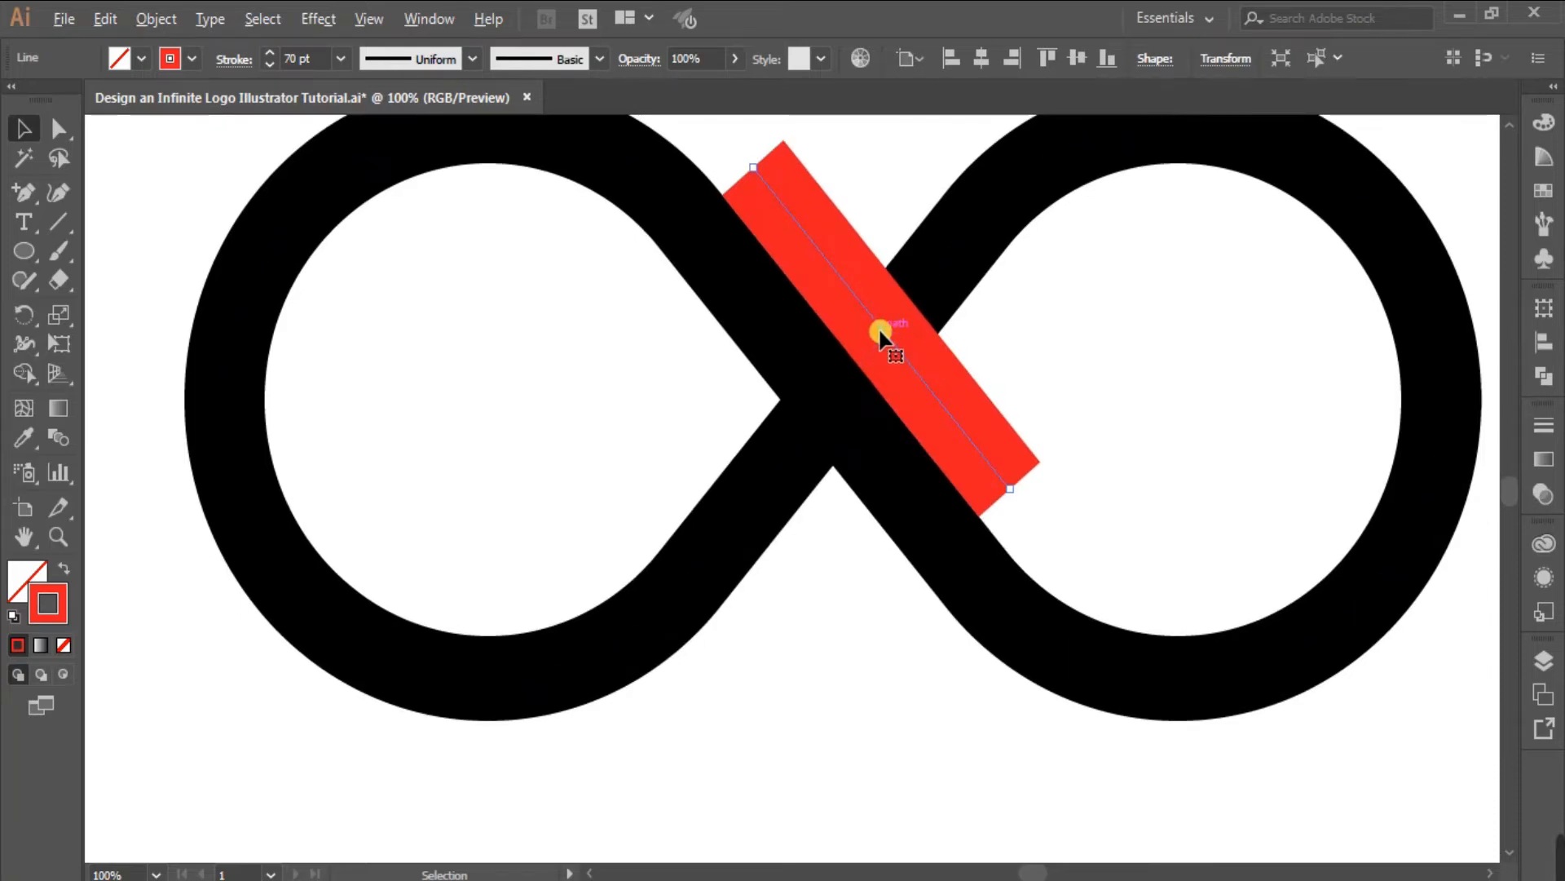
drag(927, 385, 798, 526)
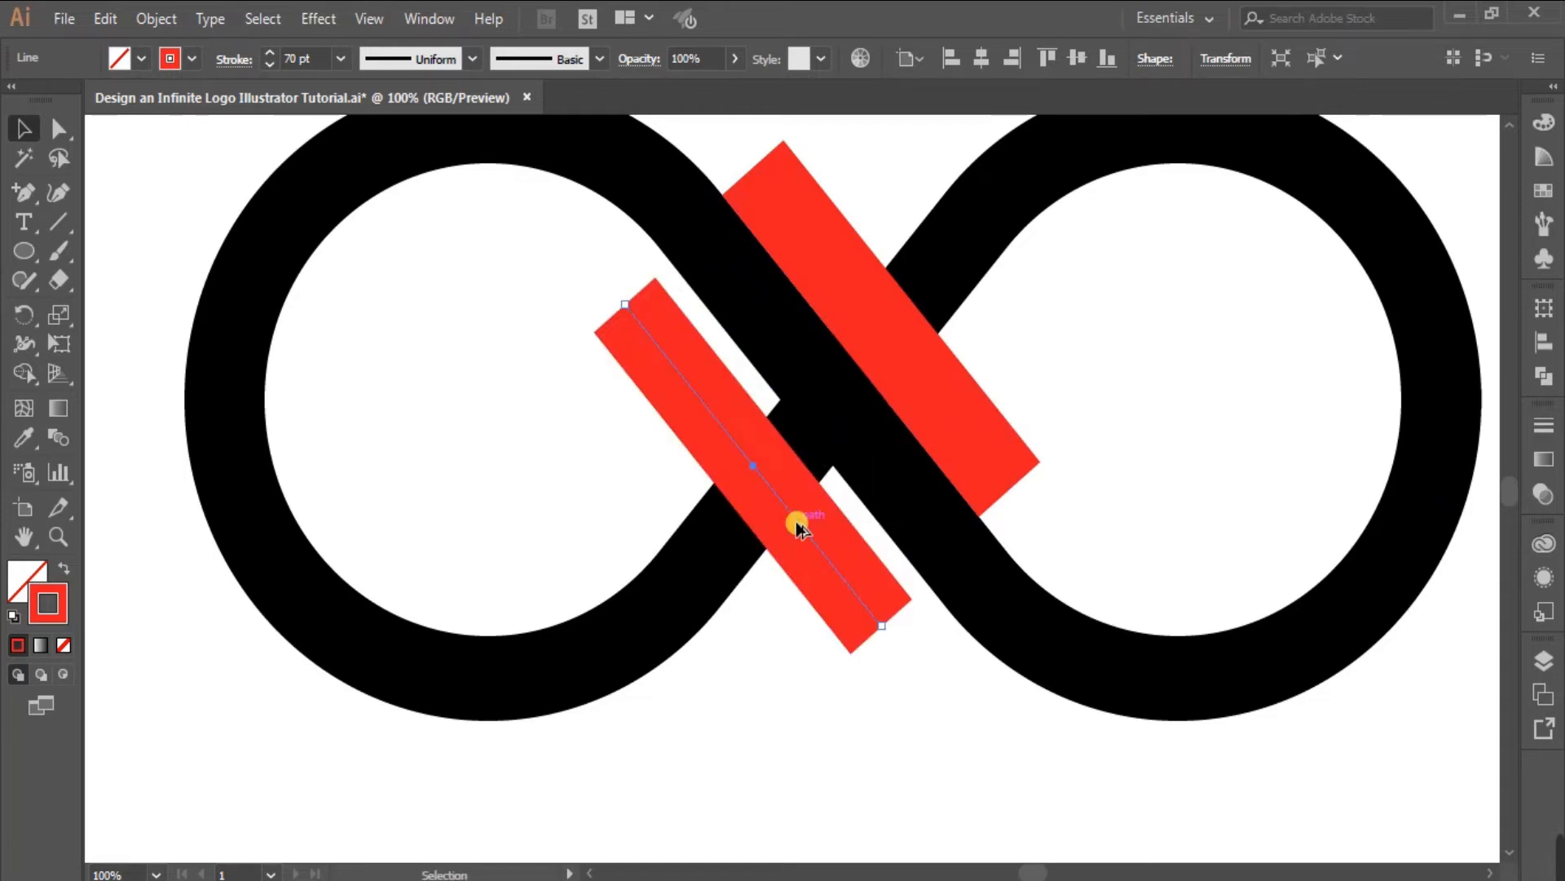
- Set the stroke weight of the red line on the lower-left side of the black diagonal to 100 pt
click(1538, 431)
click(1341, 447)
click(1341, 447)
click(1341, 447)
click(1341, 447)
click(1342, 447)
click(1342, 447)
click(1342, 447)
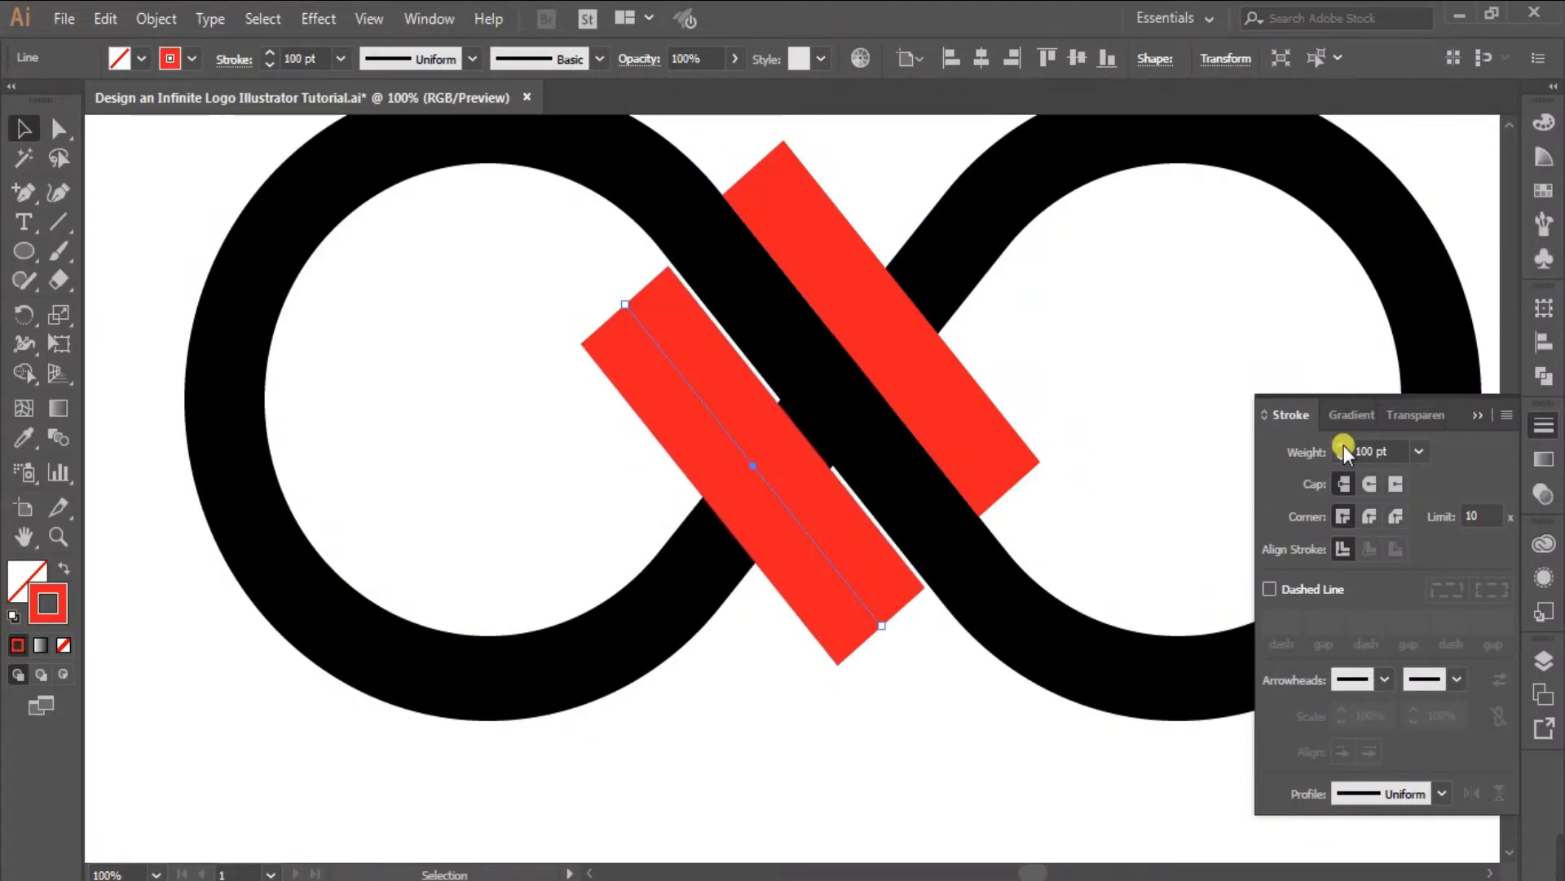
click(1474, 414)
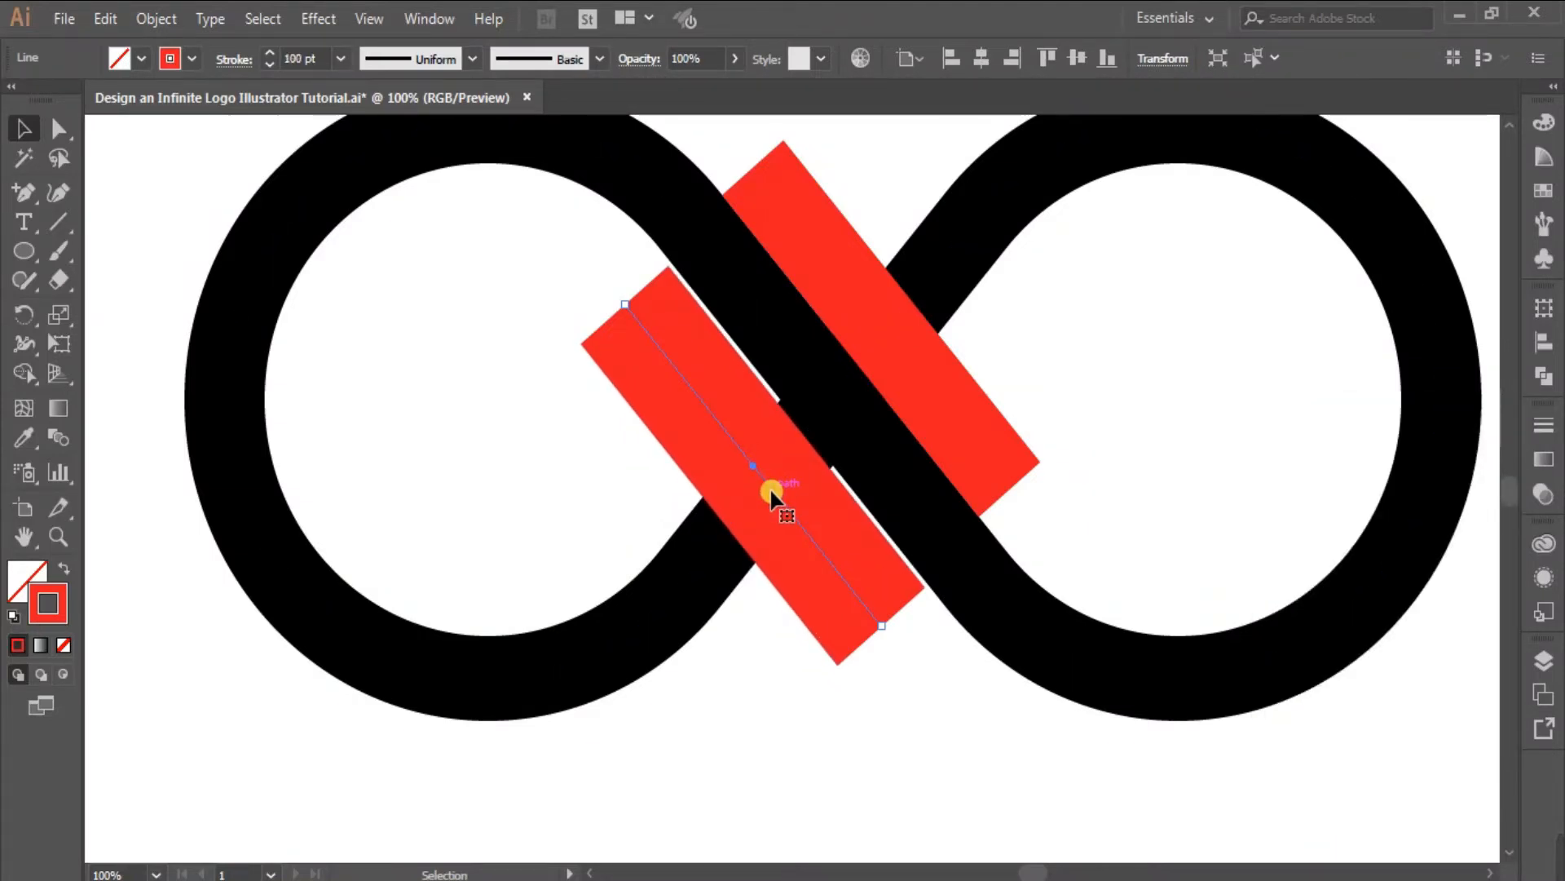
- Raise the thick red line's X position to 347 px, closing the gap to the black diagonal
scroll(770, 486, up, 2)
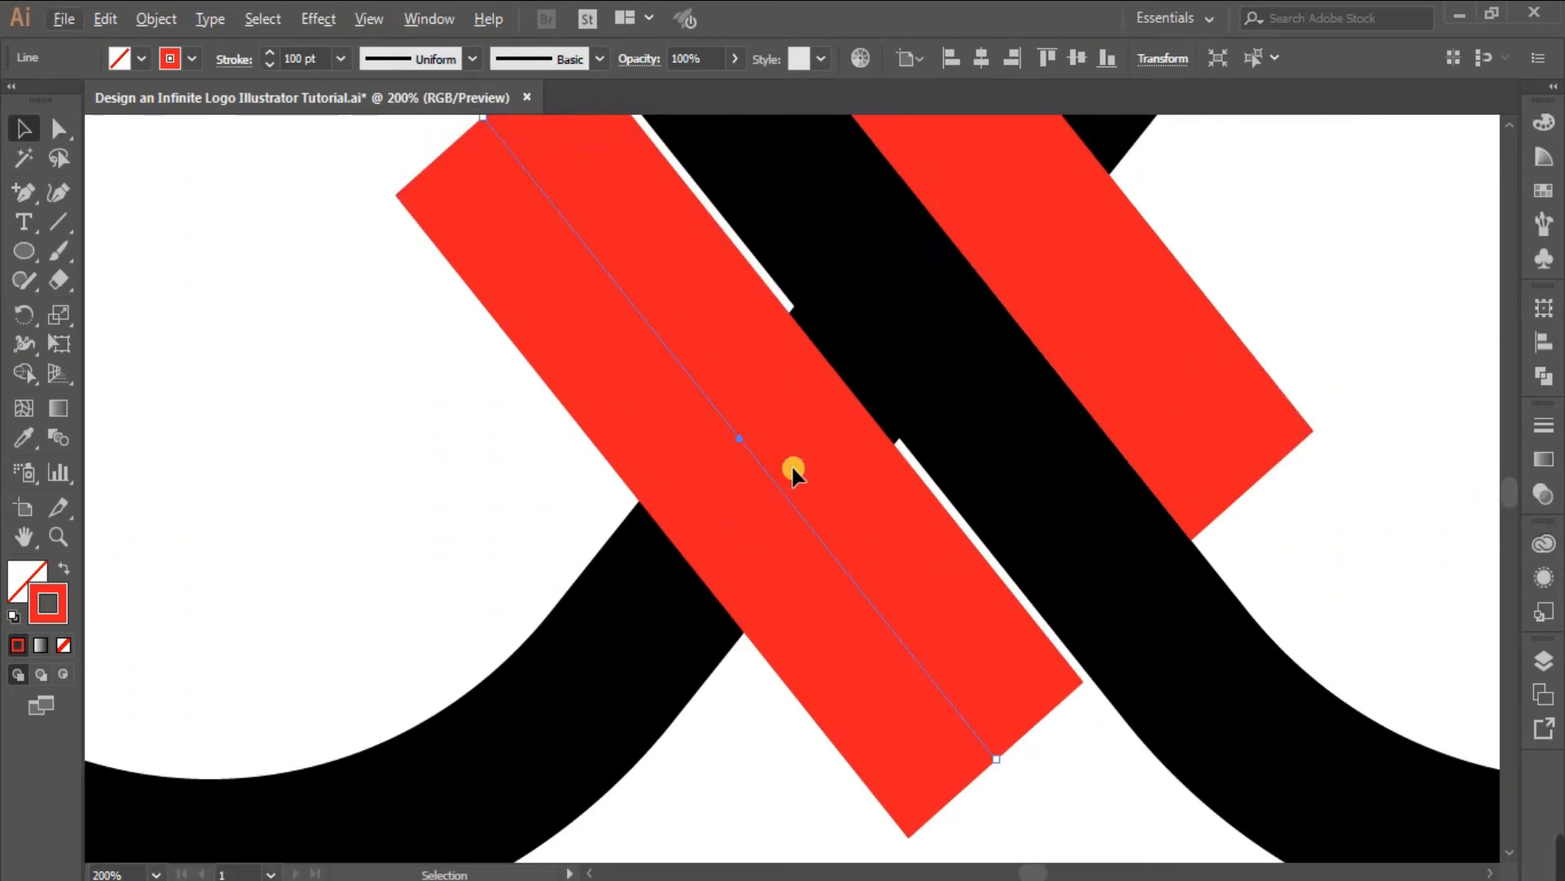
scroll(793, 475, up, 1)
click(1225, 58)
key(Up)
key(Up)
key(Up)
key(Up)
key(Up)
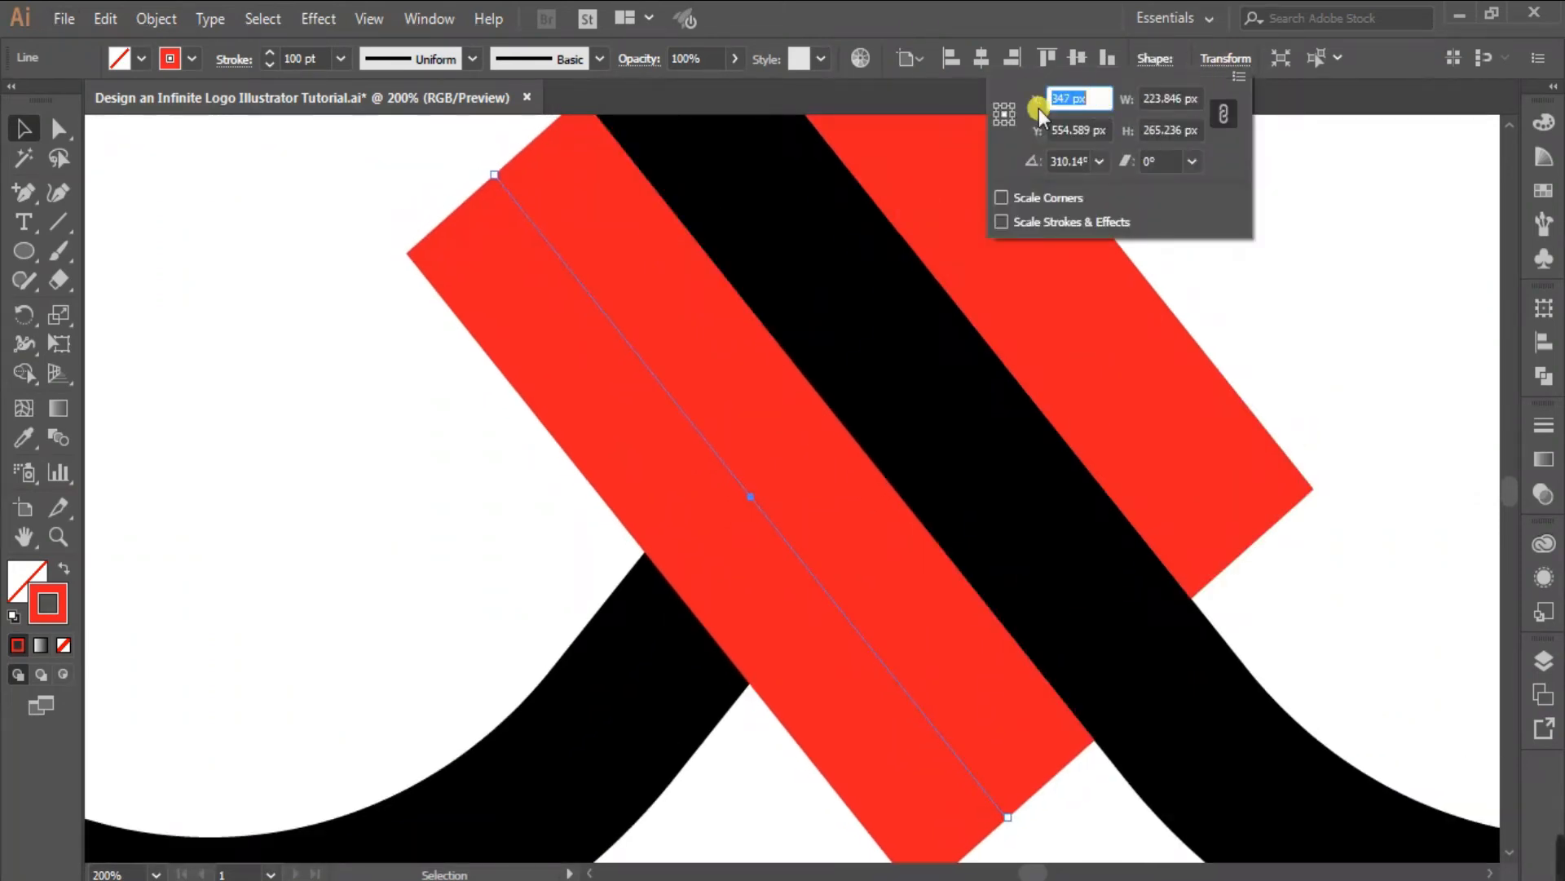
- Check the thick red line's edge against the black diagonal and fine-tune its X position to 346.8 px
scroll(793, 391, up, 3)
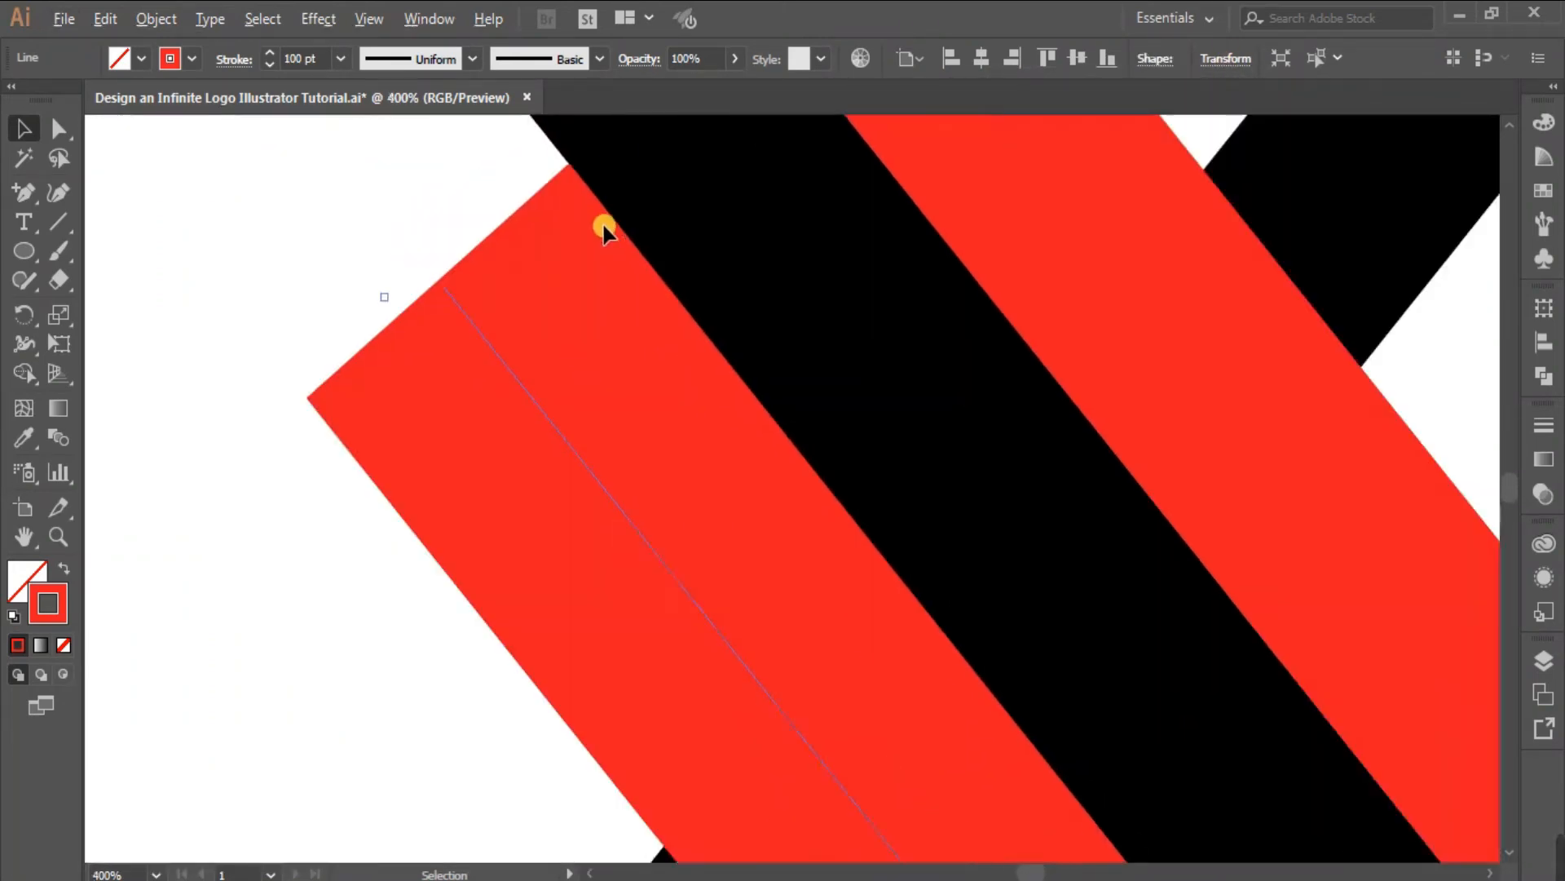
scroll(1066, 490, down, 4)
scroll(1342, 801, up, 7)
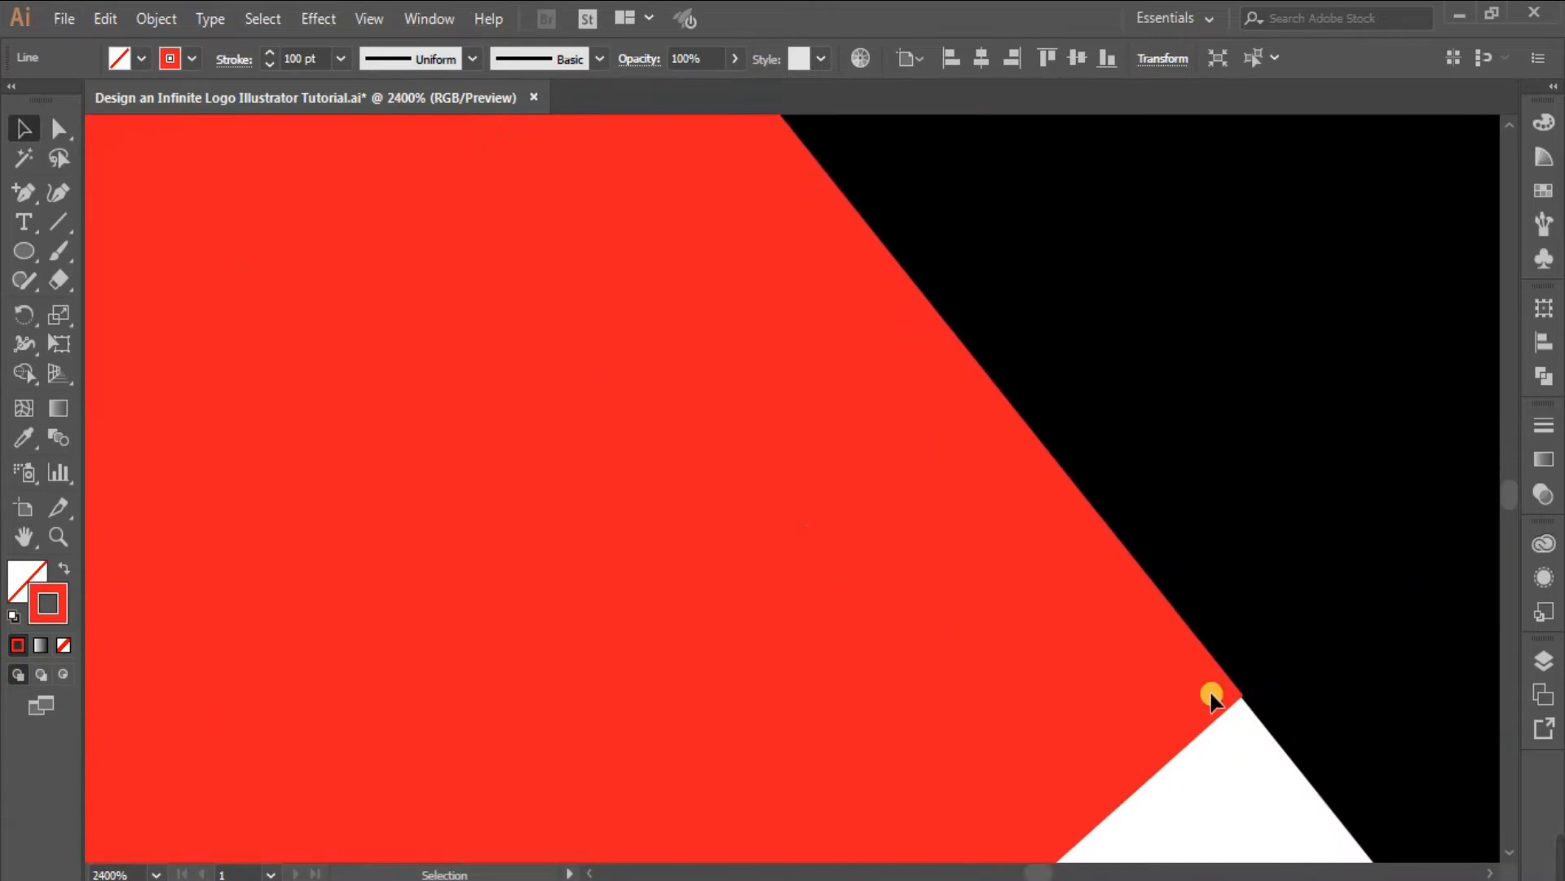
scroll(1211, 696, down, 4)
scroll(1177, 682, up, 3)
scroll(1082, 642, down, 1)
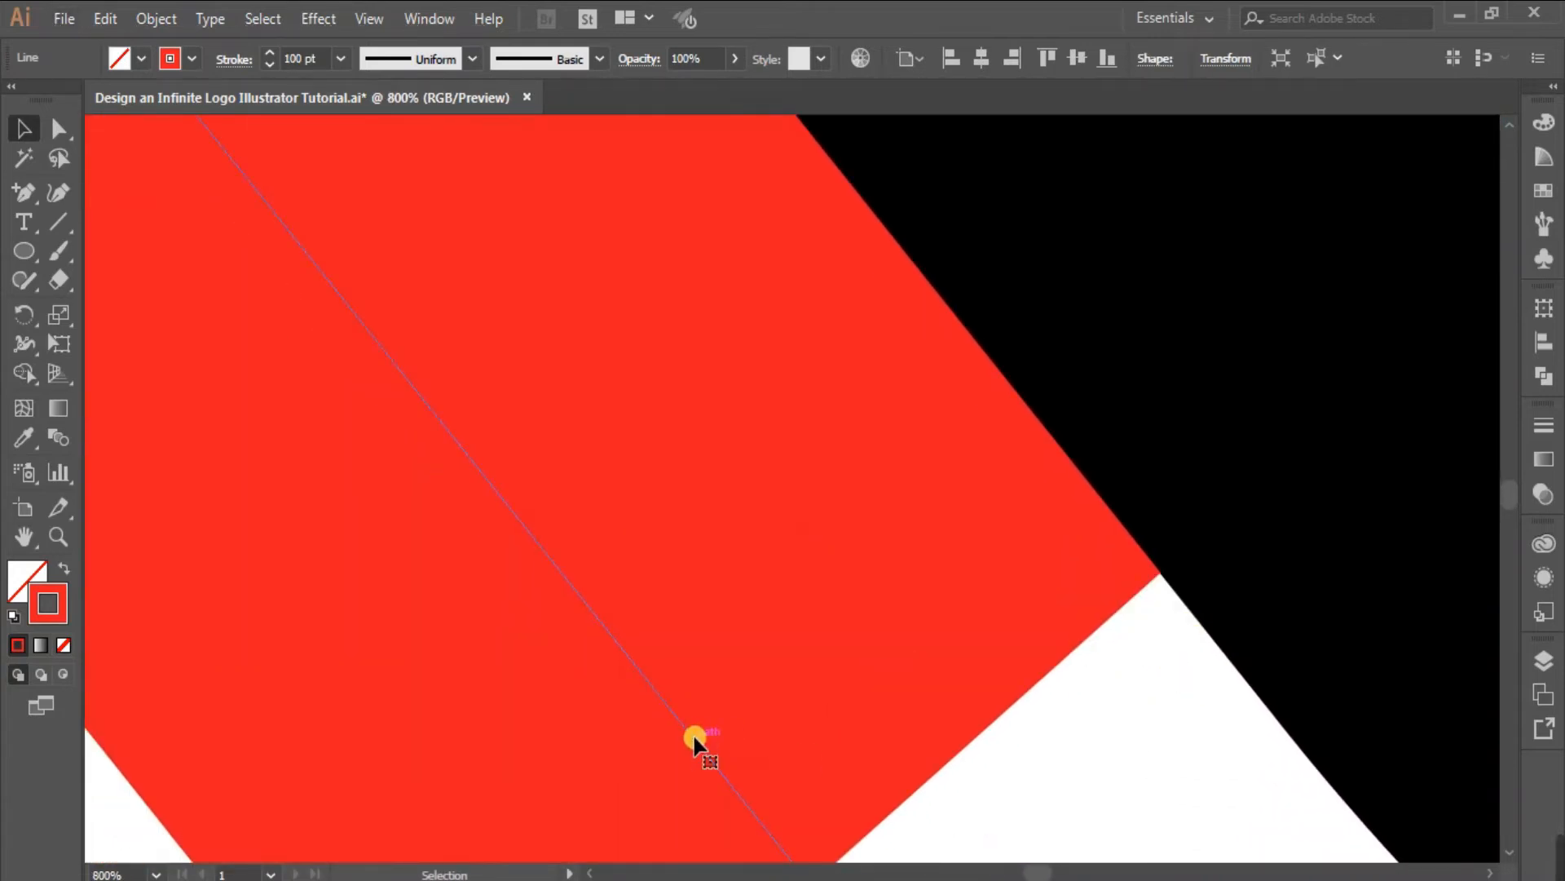
click(1226, 59)
key(Down)
click(1070, 99)
text(.8)
key(Return)
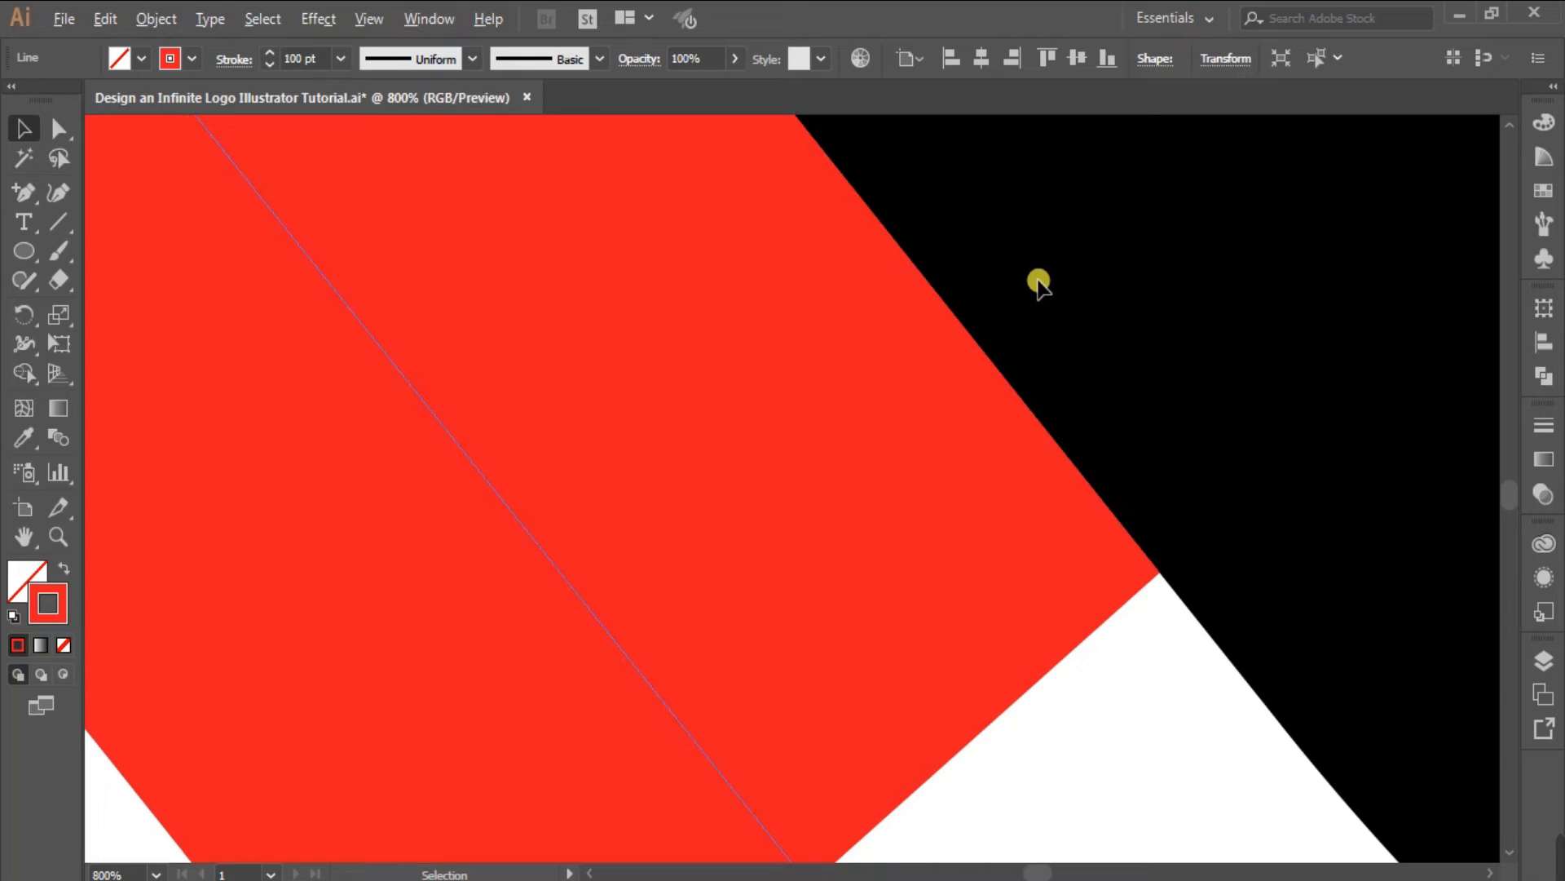
- Expand the black infinity path into a filled shape with both Fill and Stroke enabled
scroll(1044, 293, down, 5)
scroll(1048, 306, up, 3)
scroll(1142, 554, down, 2)
drag(1181, 768, 927, 711)
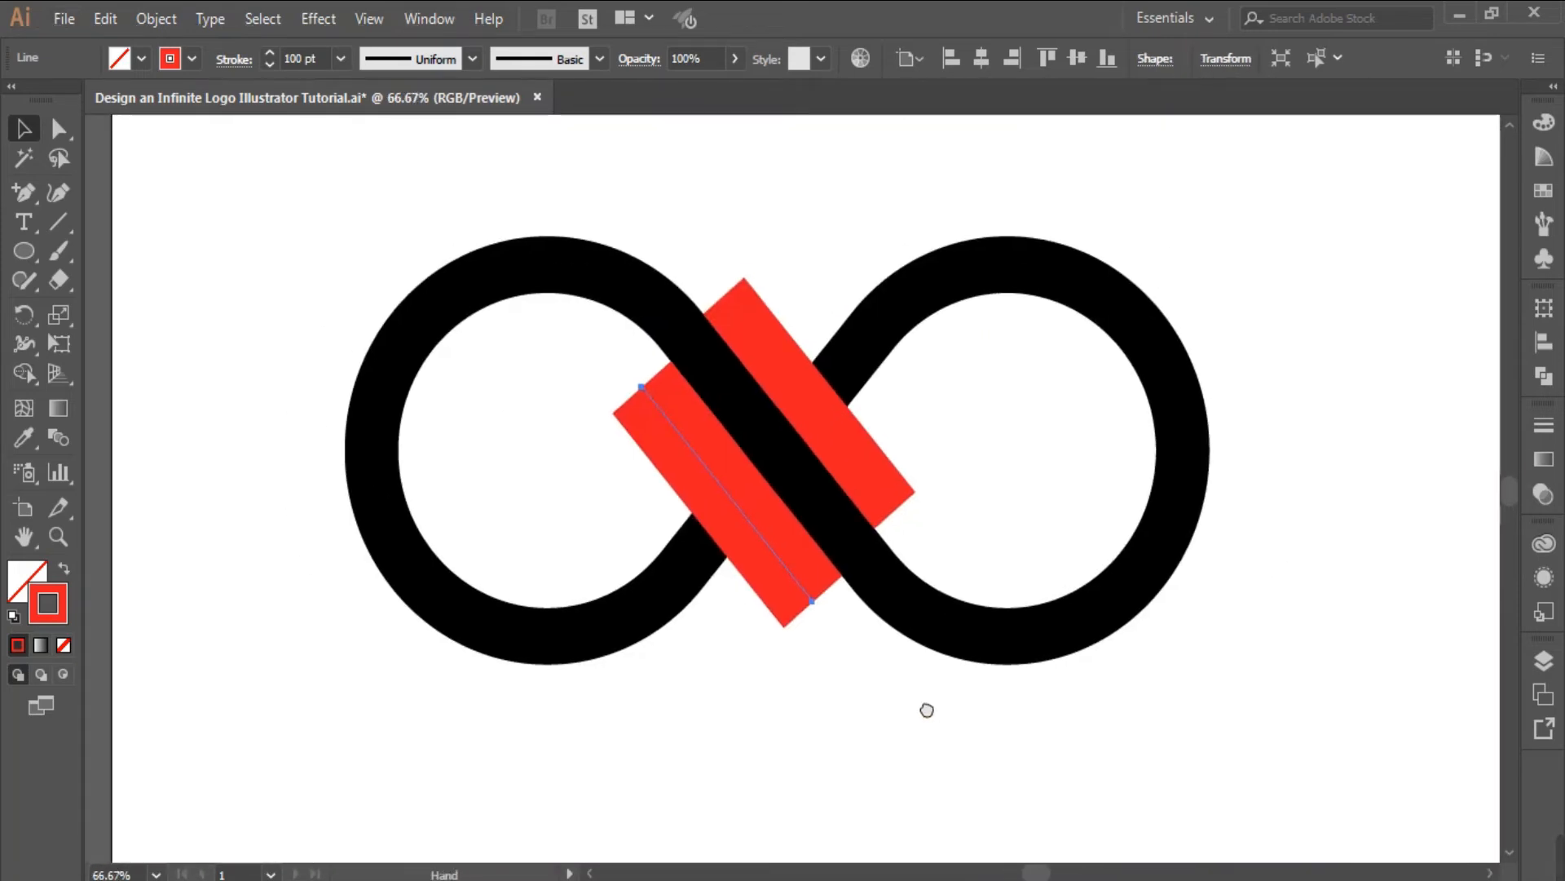
click(878, 633)
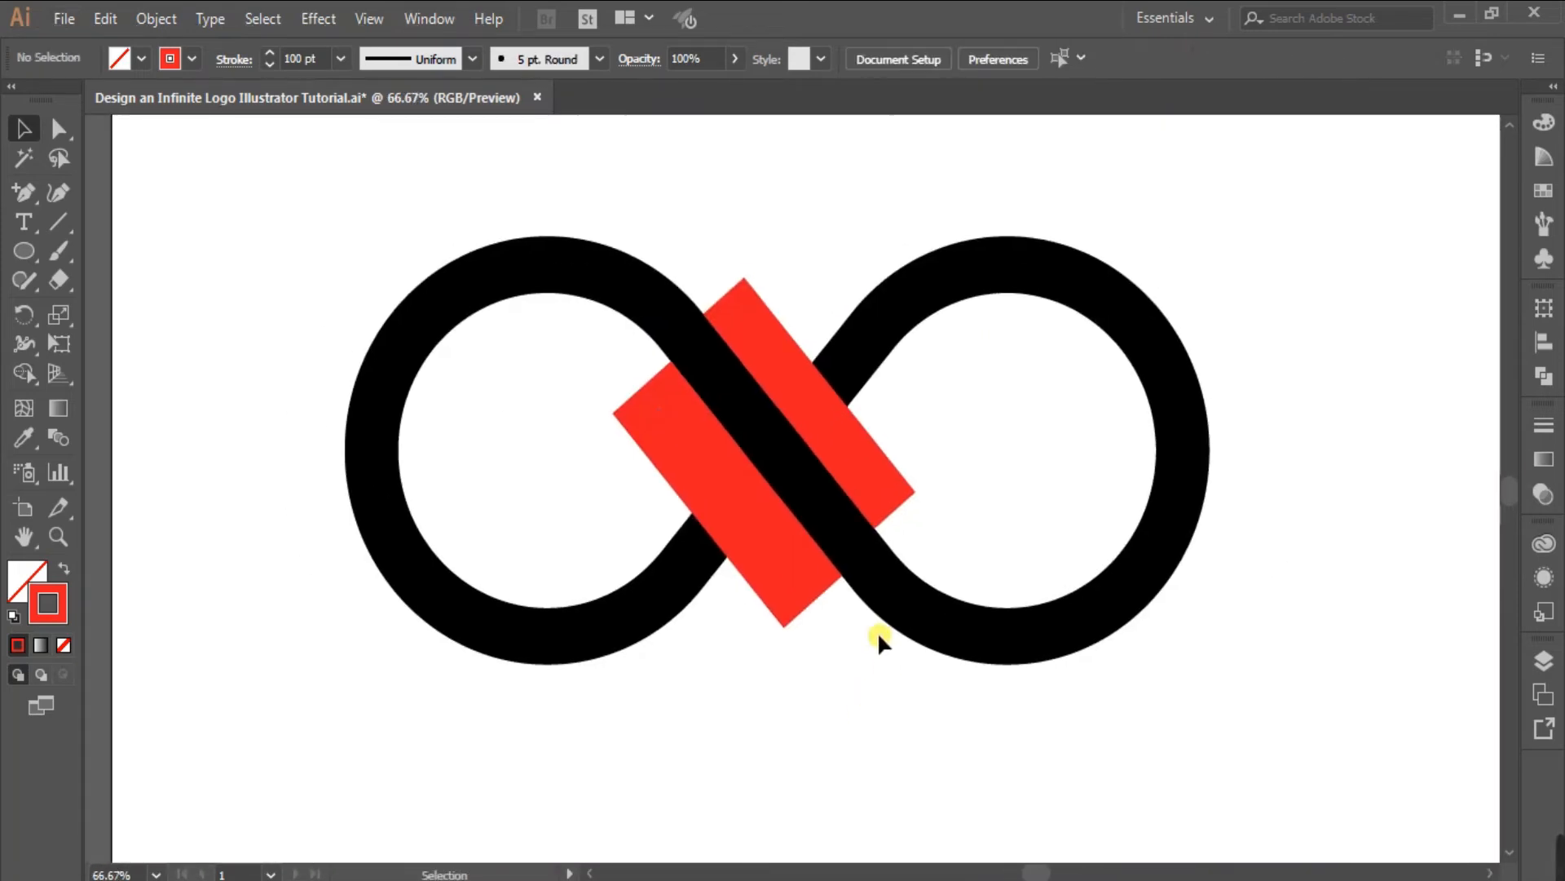
click(510, 266)
right_click(509, 270)
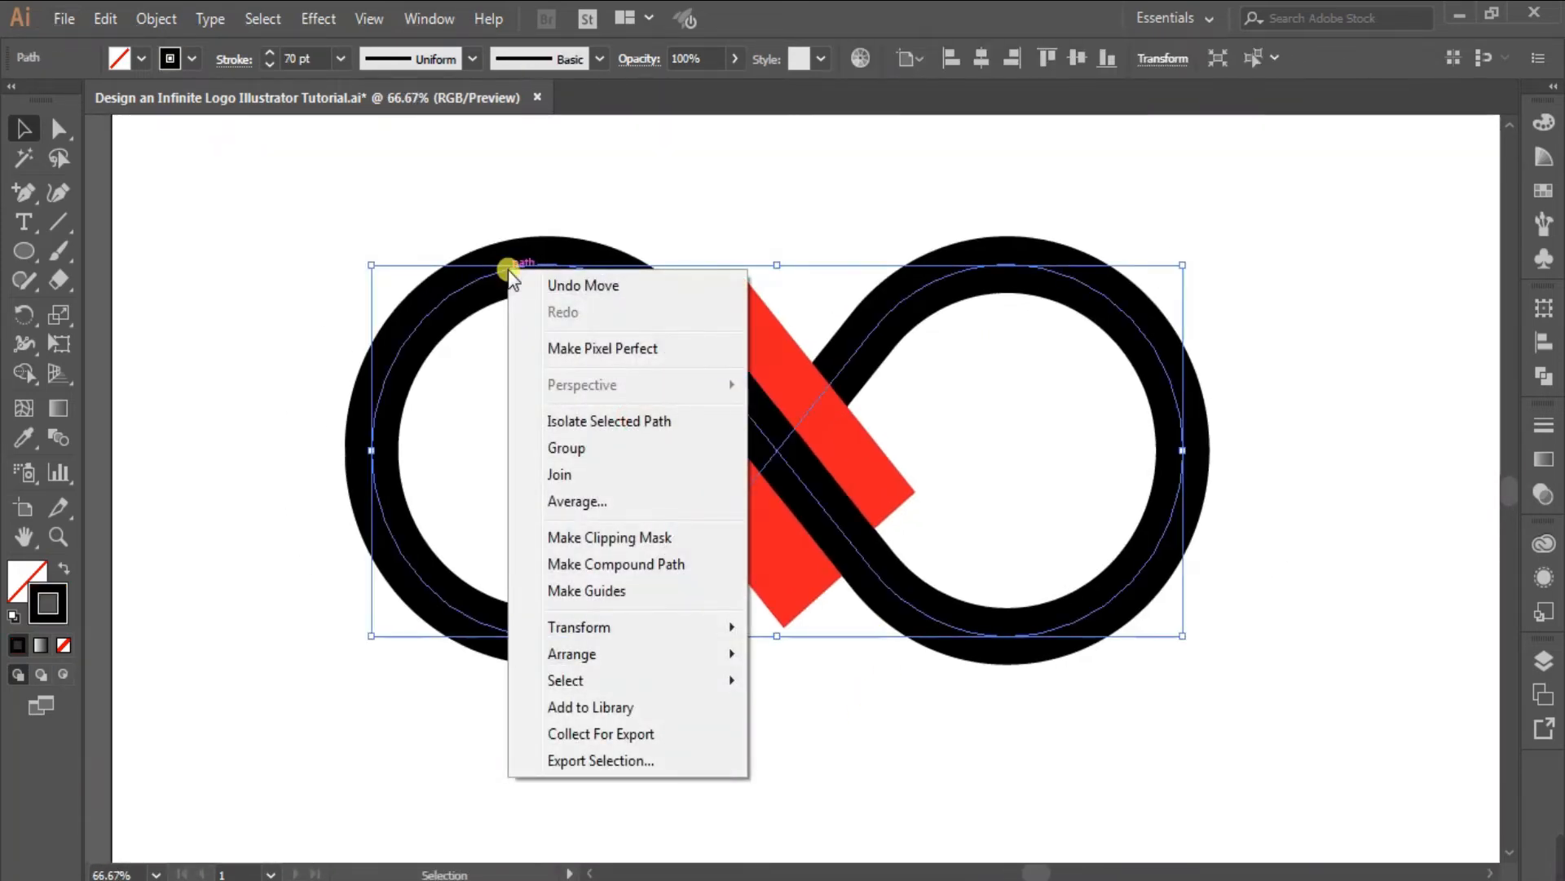
click(452, 300)
click(452, 300)
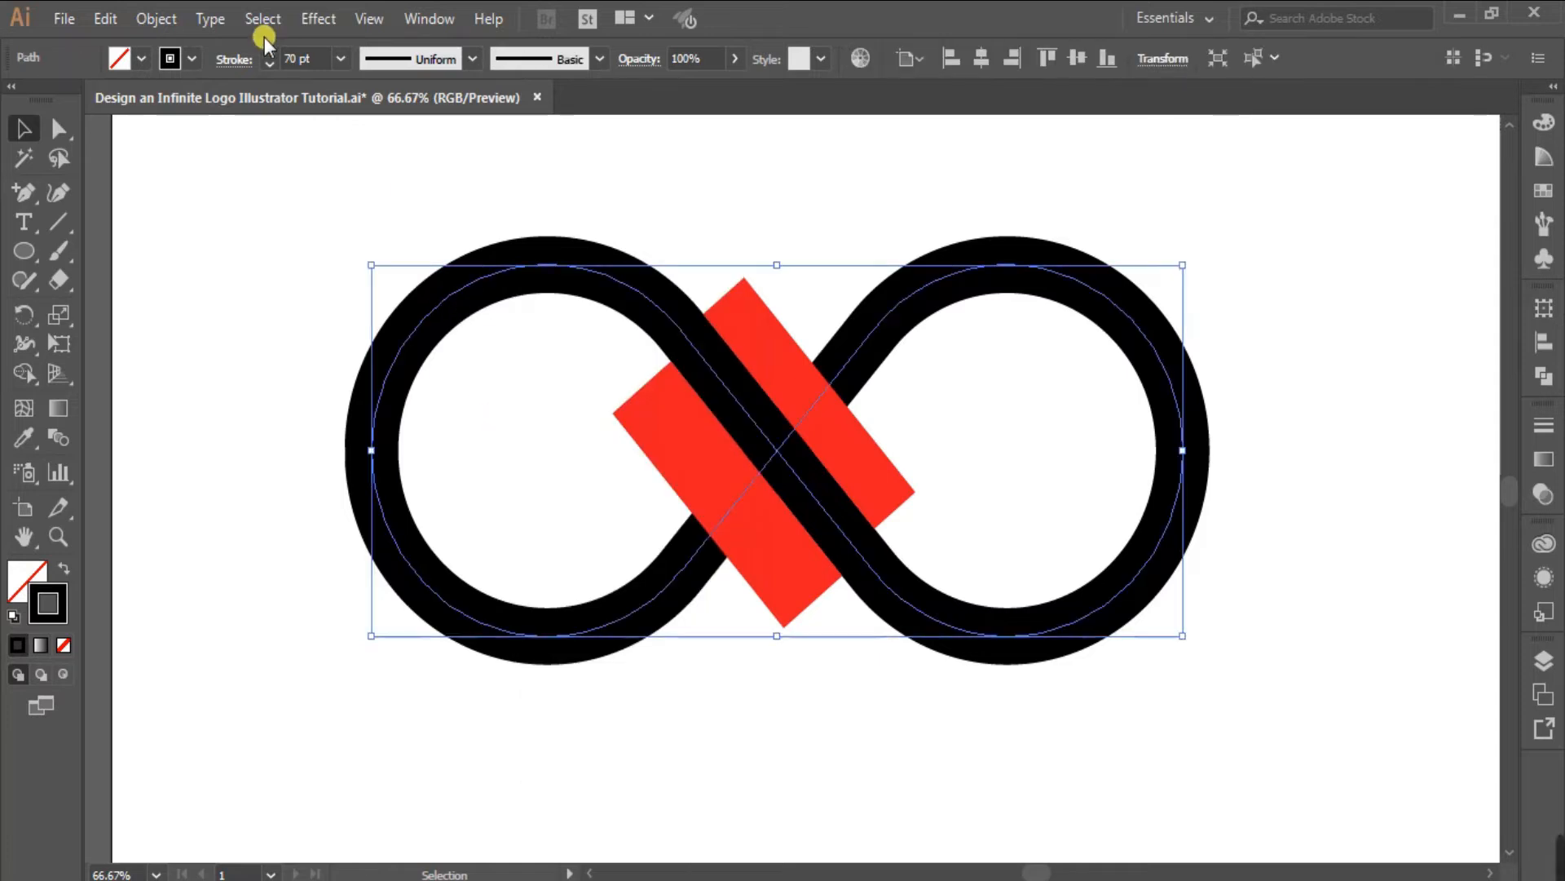
click(169, 16)
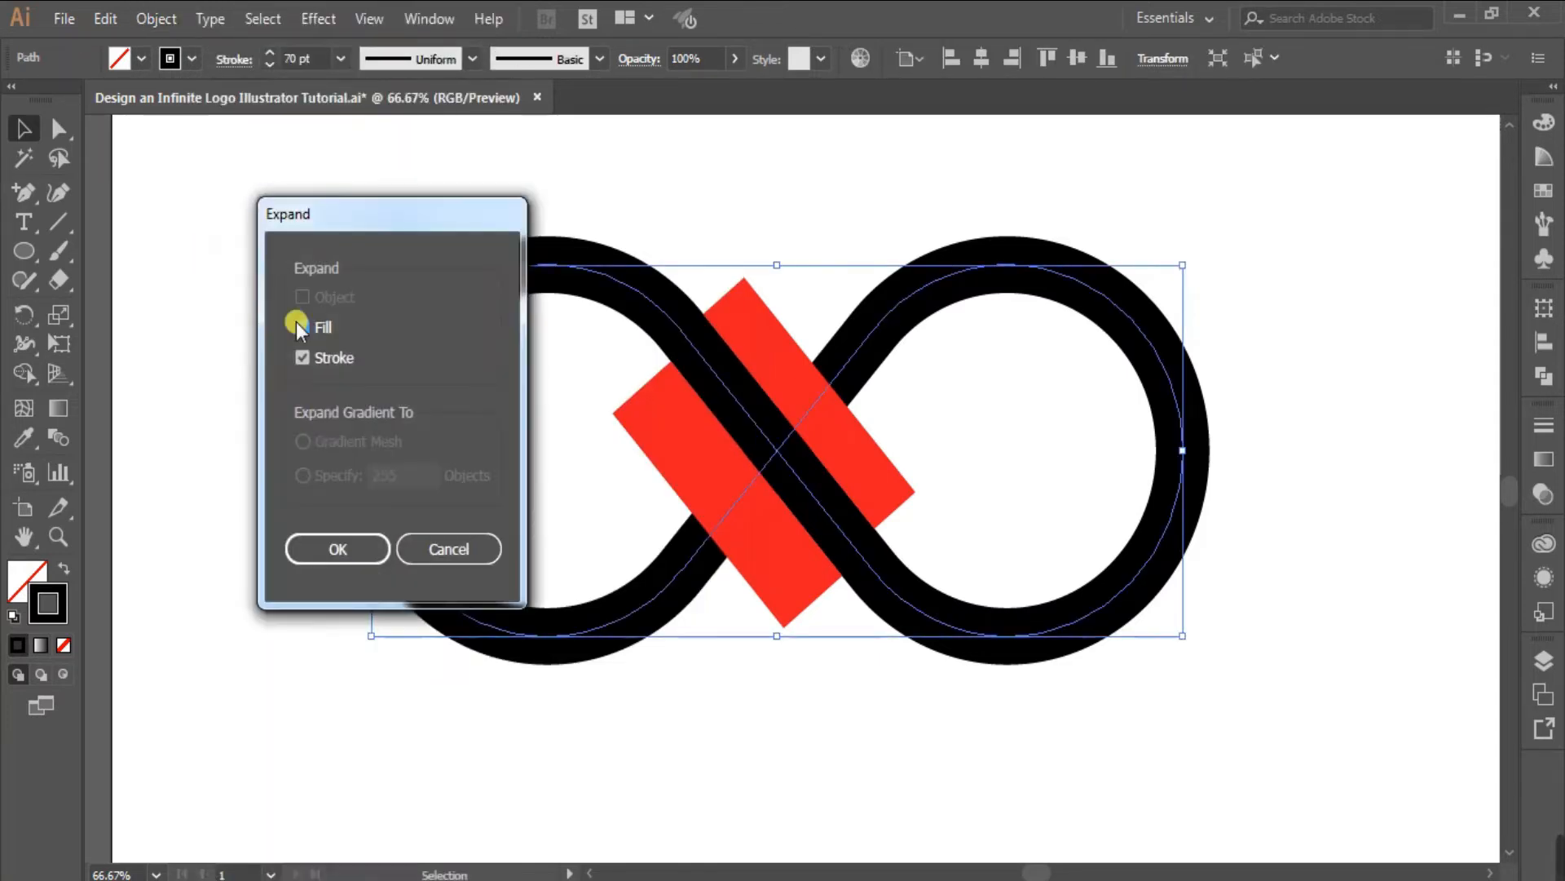
click(324, 542)
click(505, 393)
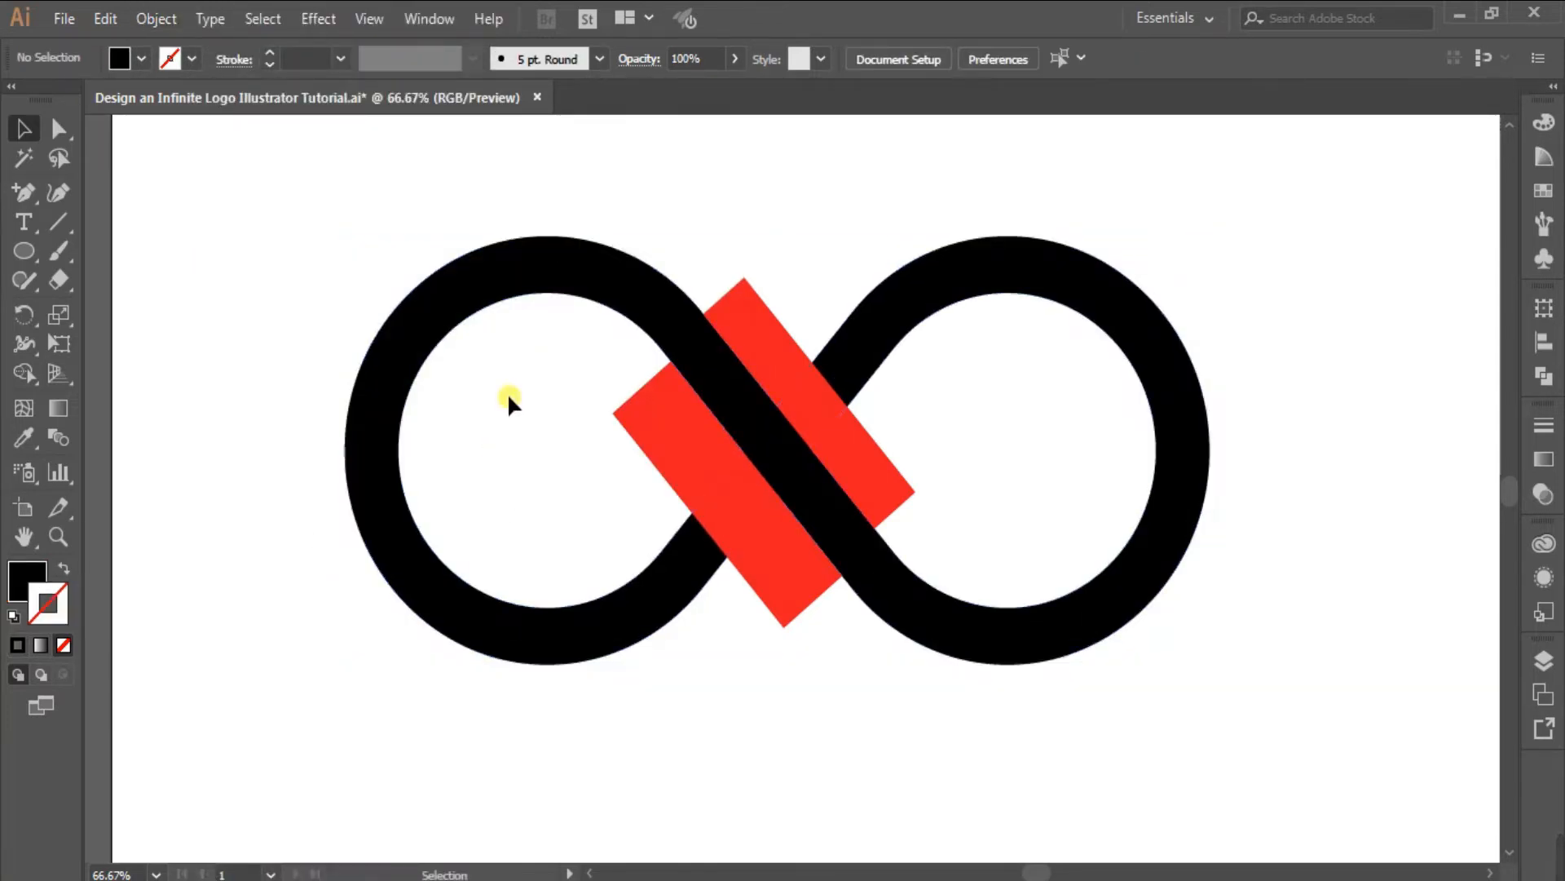
- Expand the 100 pt red line on the lower-left side of the crossing, with Fill and Stroke enabled
click(782, 565)
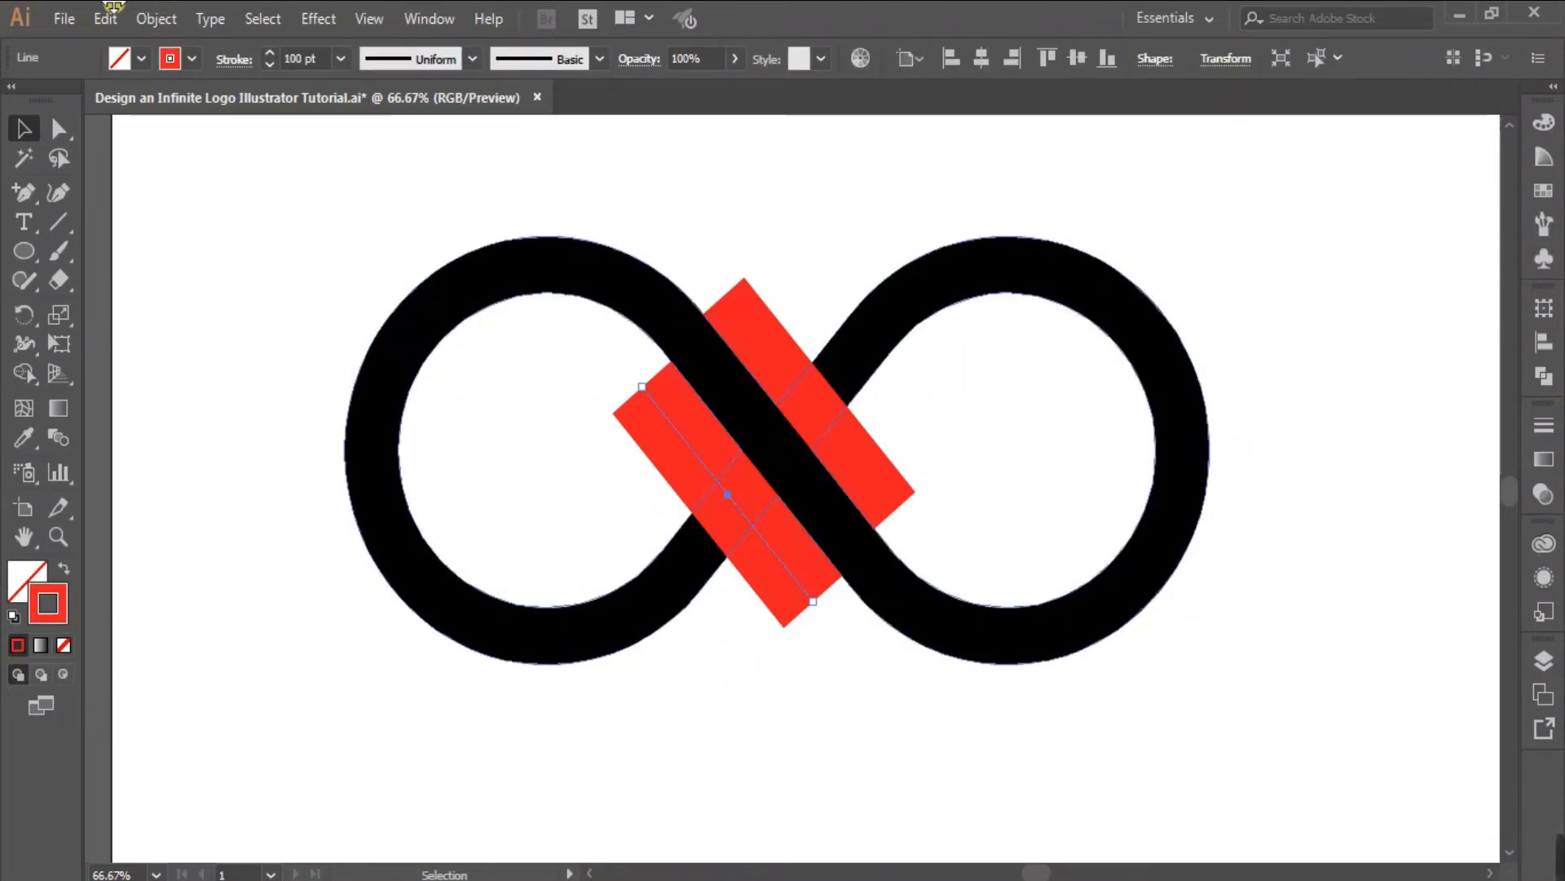
click(156, 20)
click(276, 242)
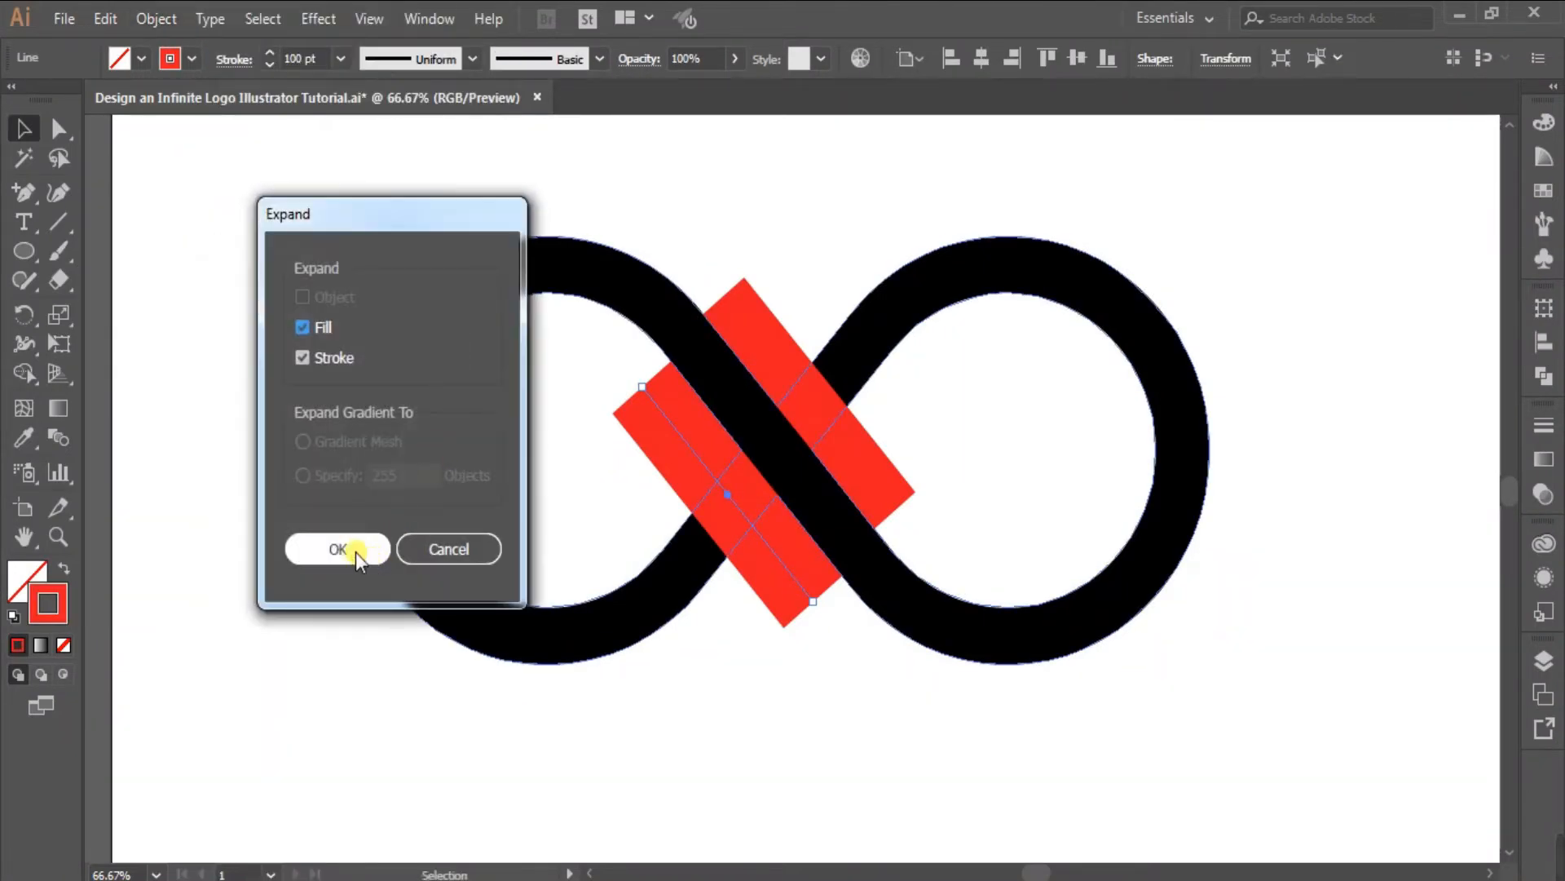
click(339, 542)
click(936, 398)
- Expand the 70 pt red line on the upper-right side of the crossing, with Fill and Stroke enabled
click(856, 464)
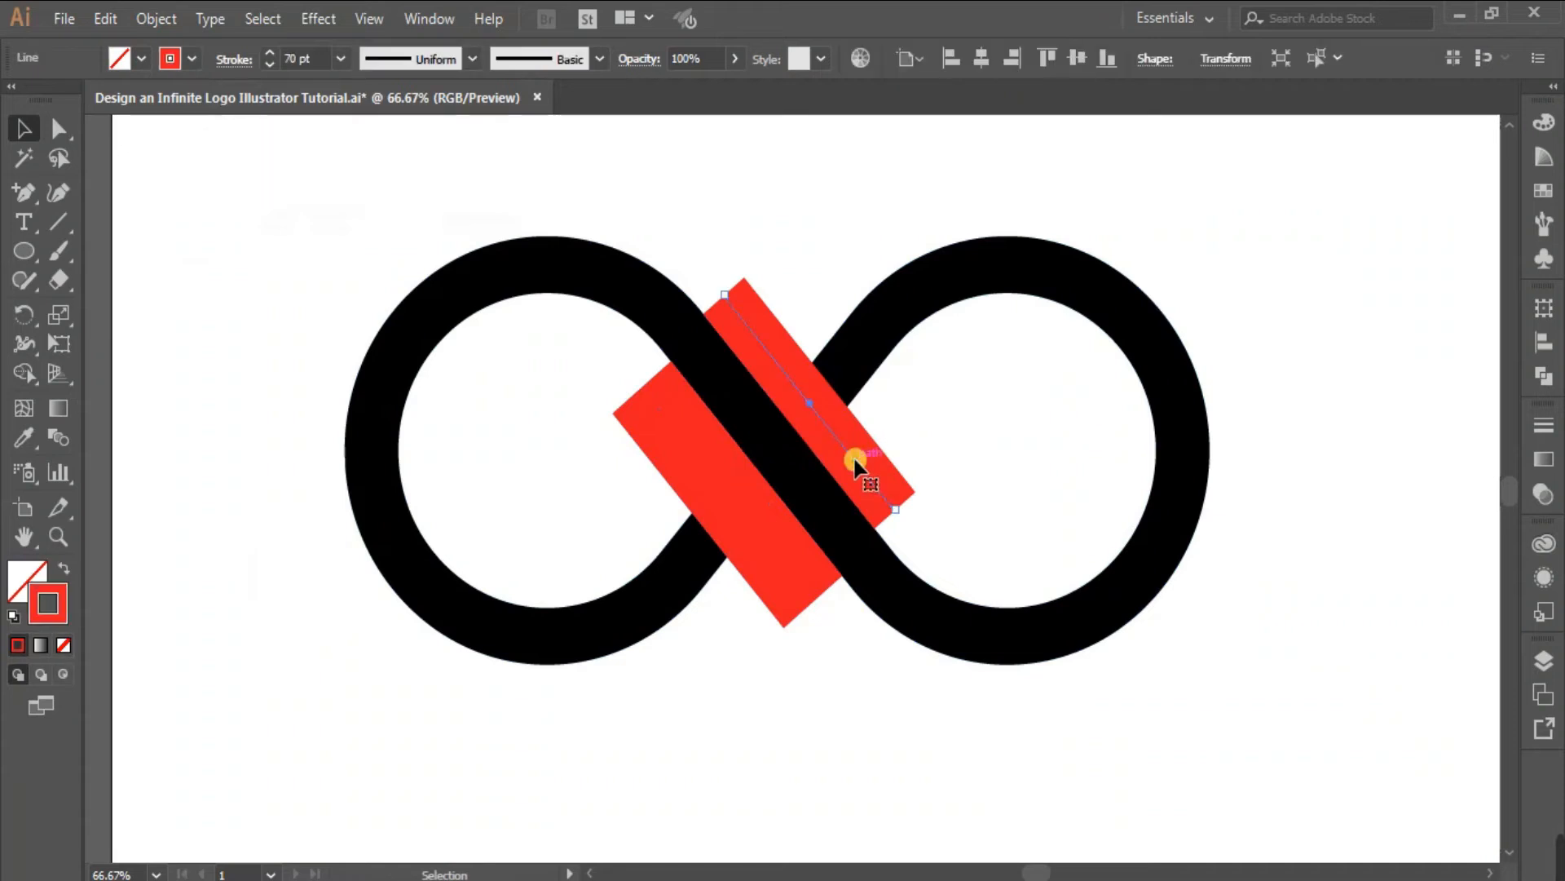
click(156, 19)
click(257, 250)
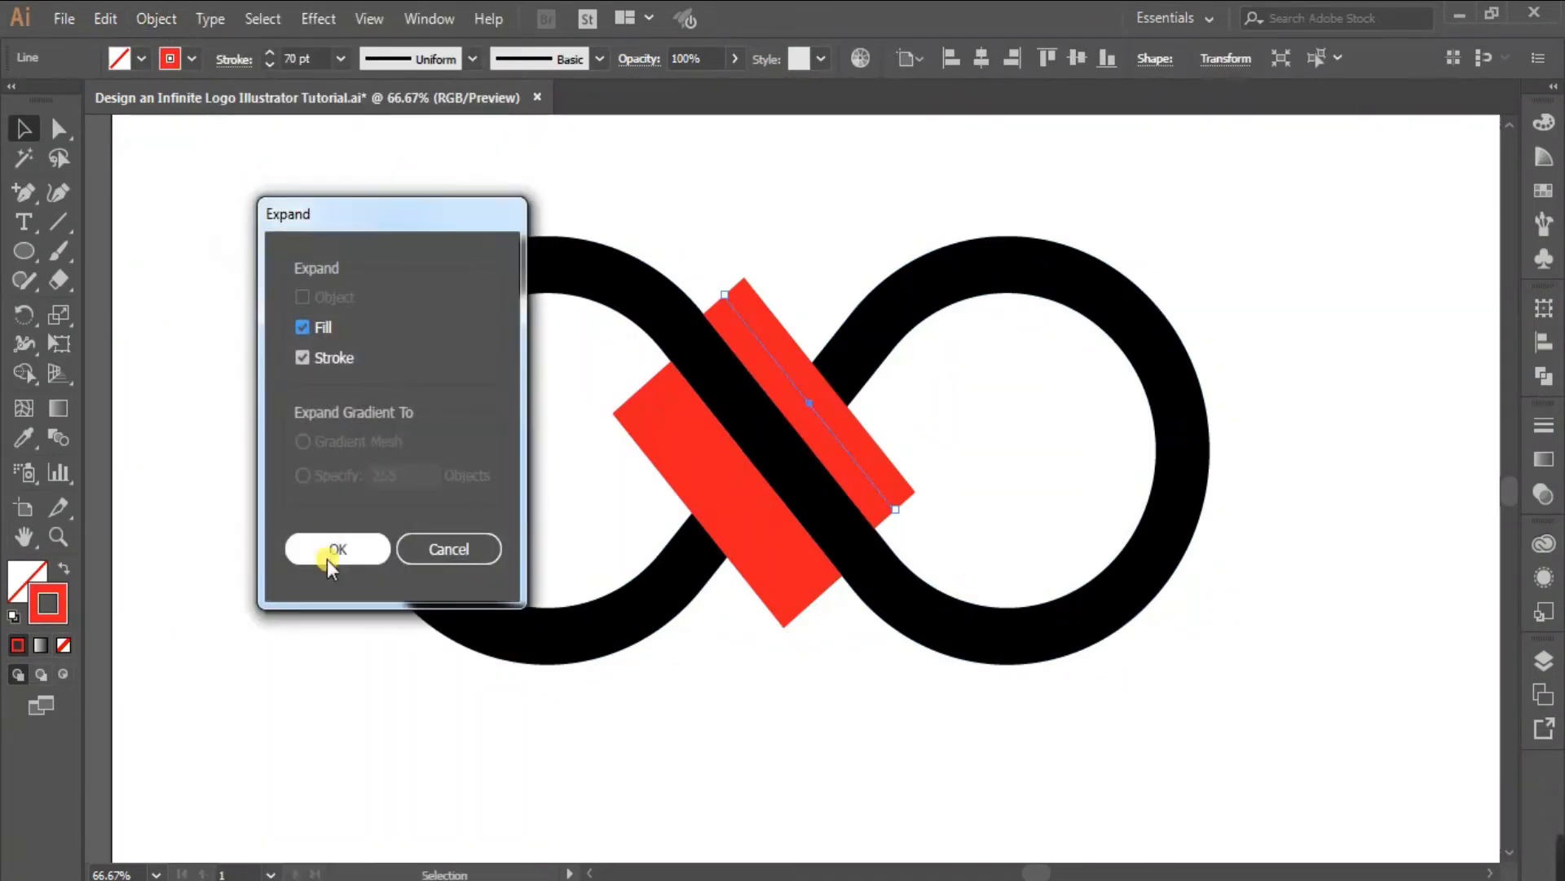
click(336, 540)
click(670, 168)
click(631, 162)
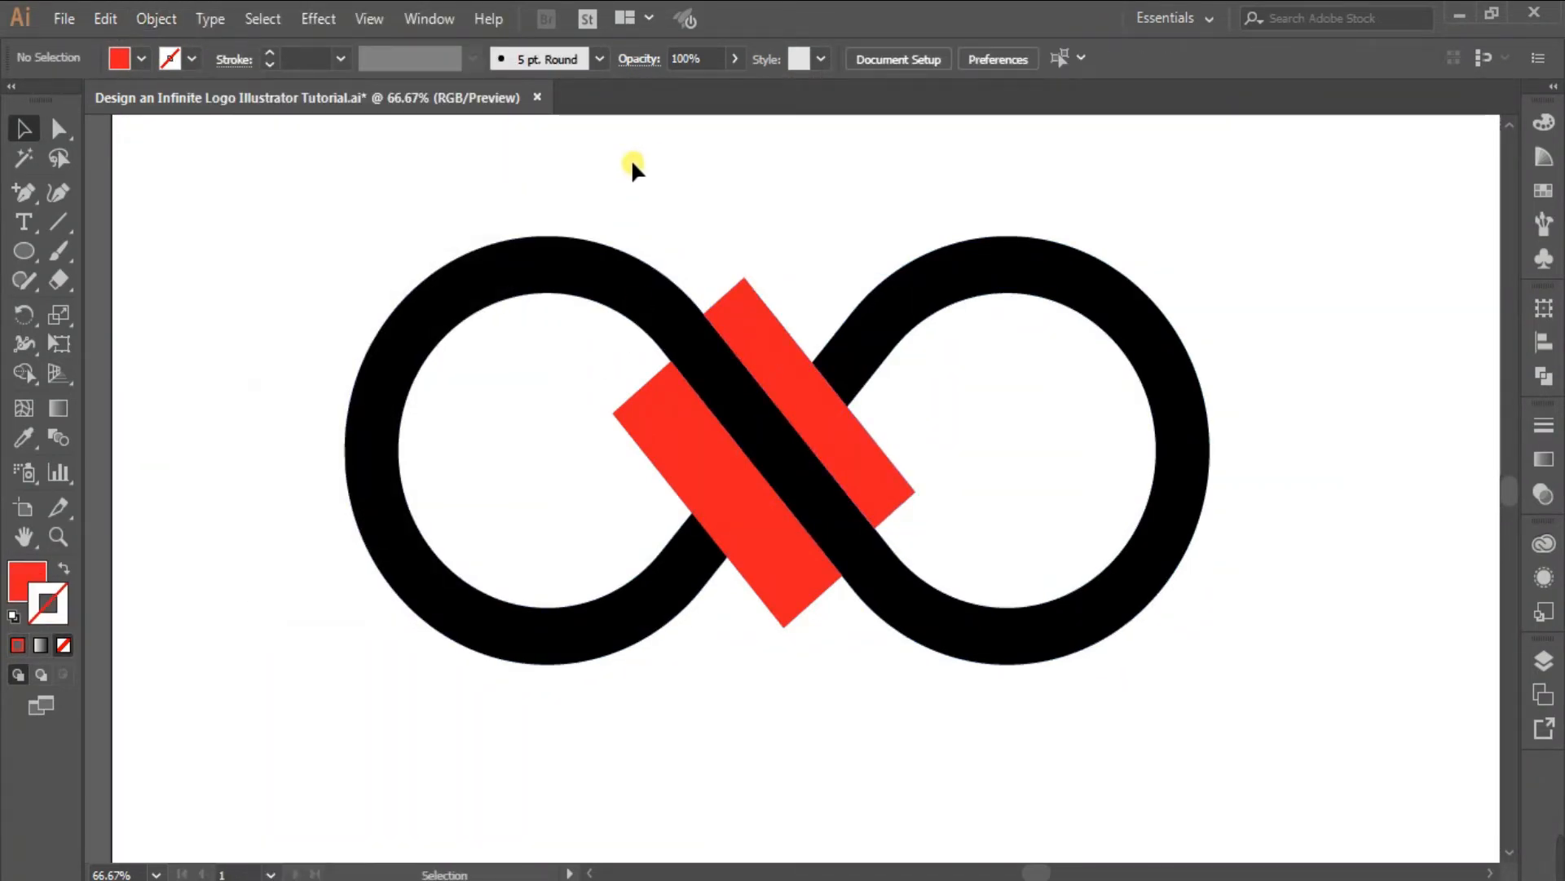
- Subtract both red bars from the black infinity shape with Pathfinder's Minus Front to cut gaps beside the diagonal
drag(489, 168, 1085, 739)
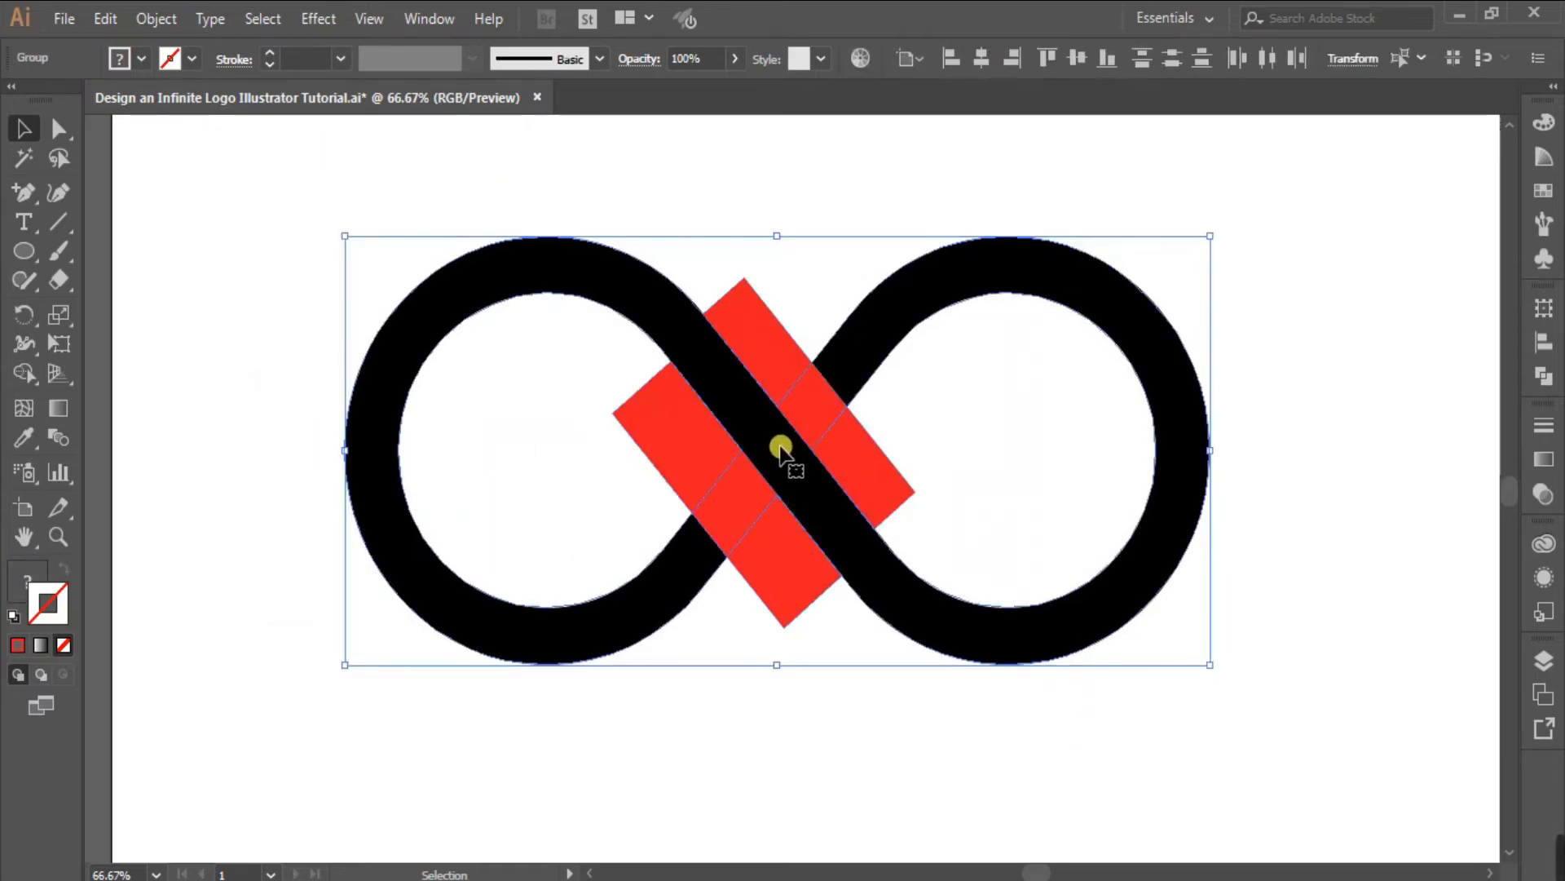
click(1543, 376)
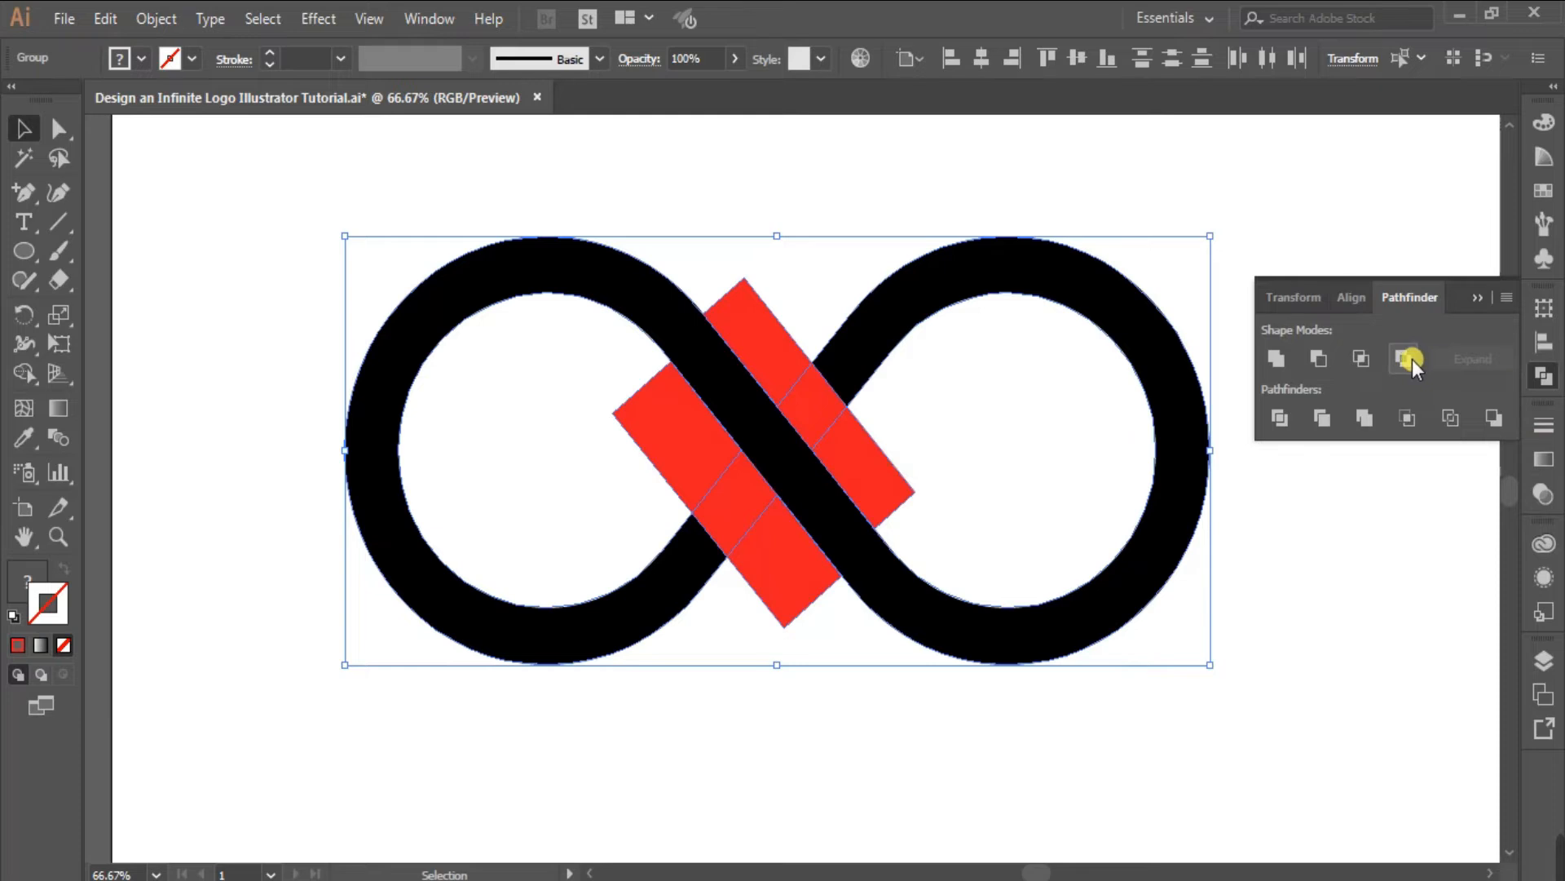
click(1322, 362)
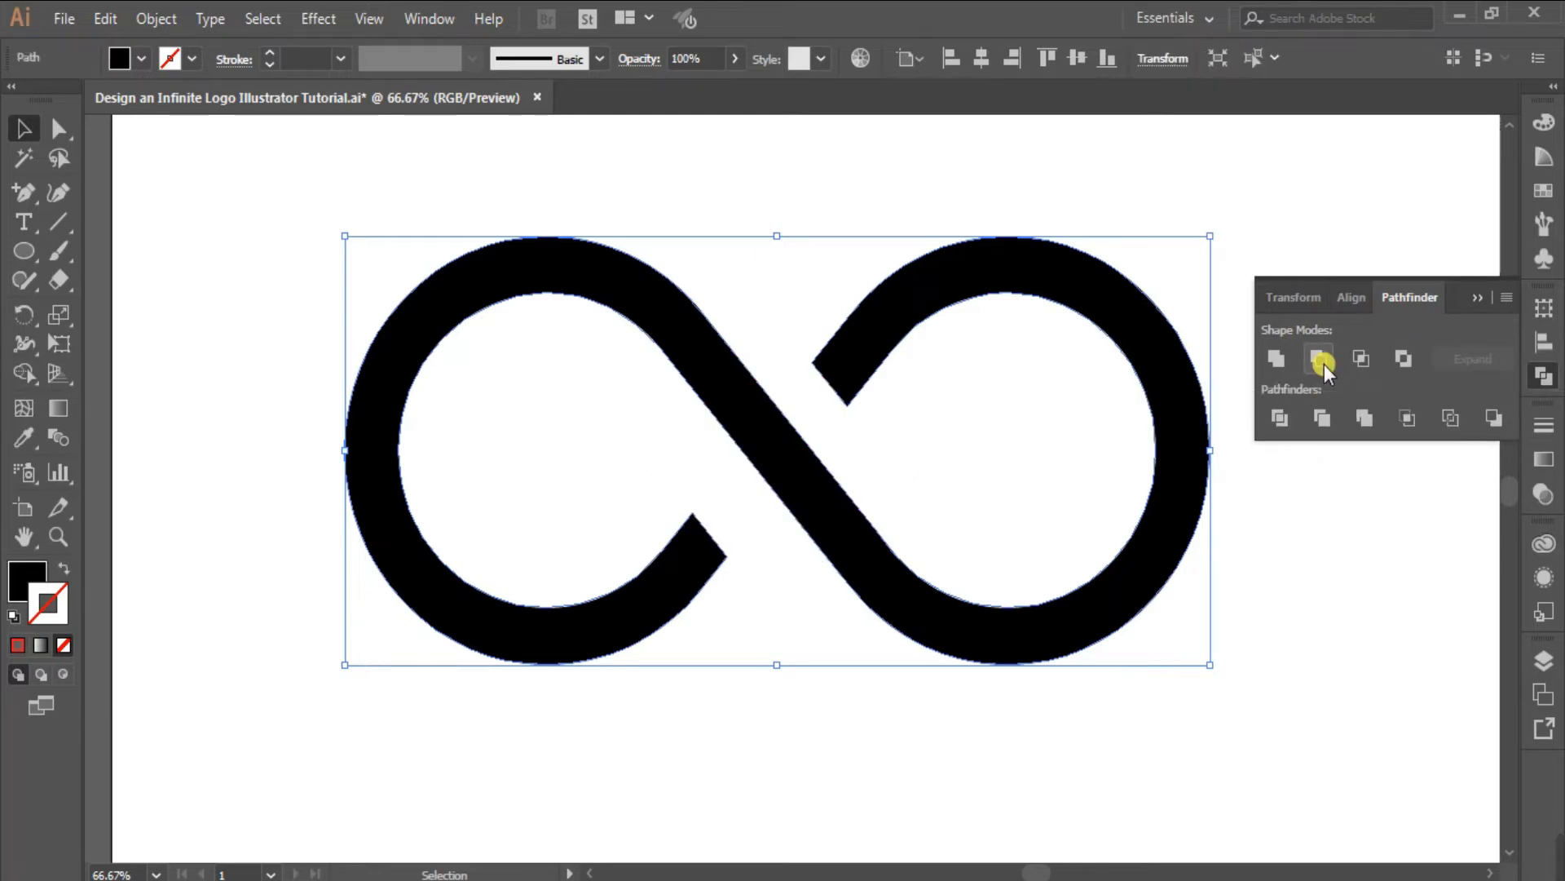
click(1481, 298)
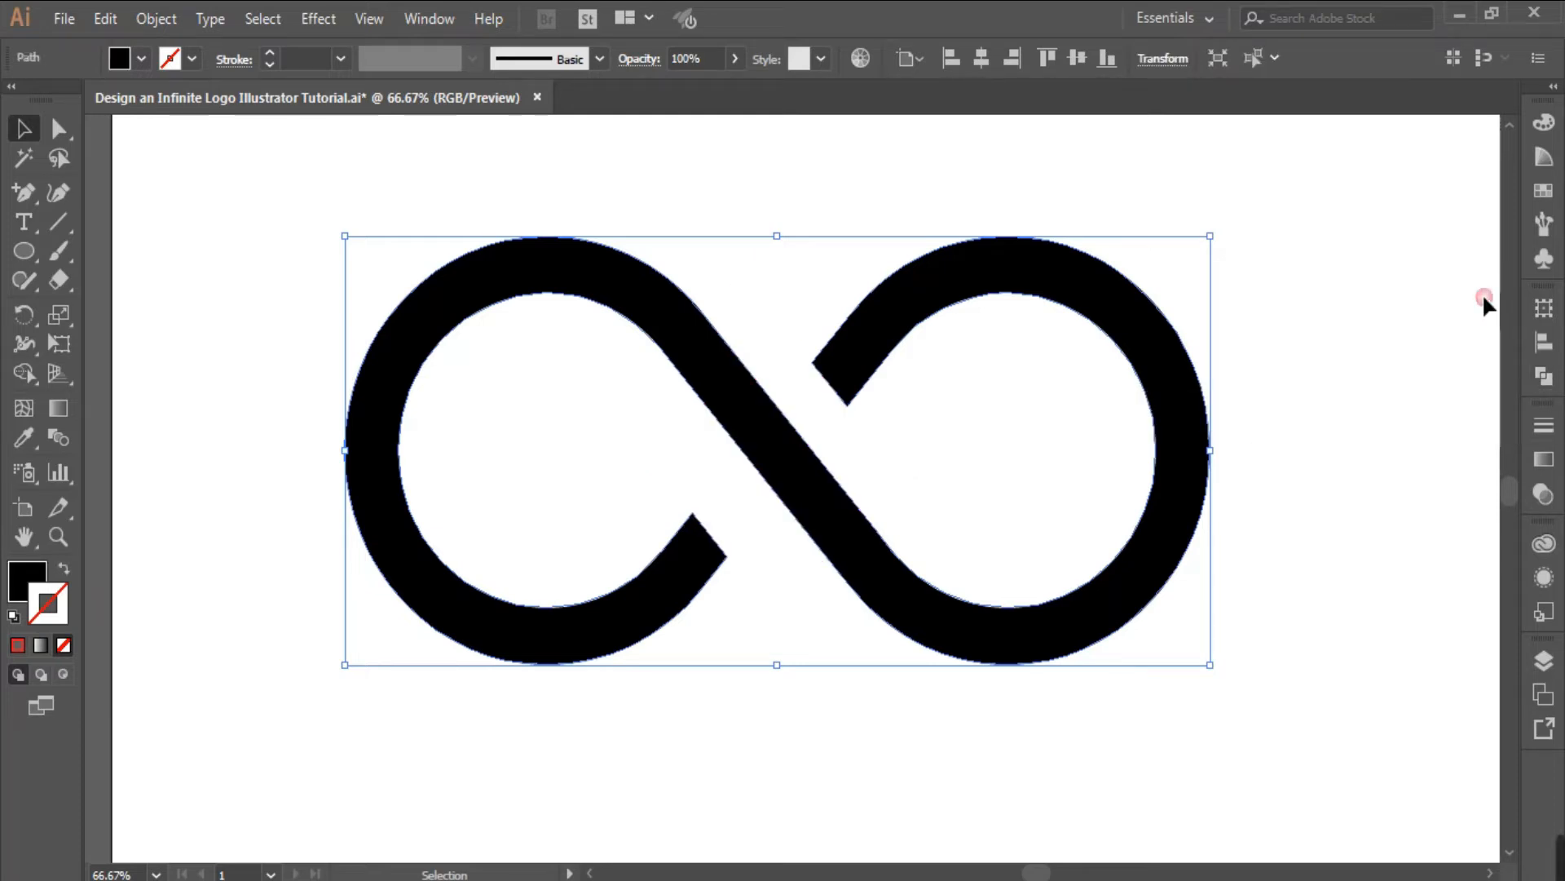
click(1317, 424)
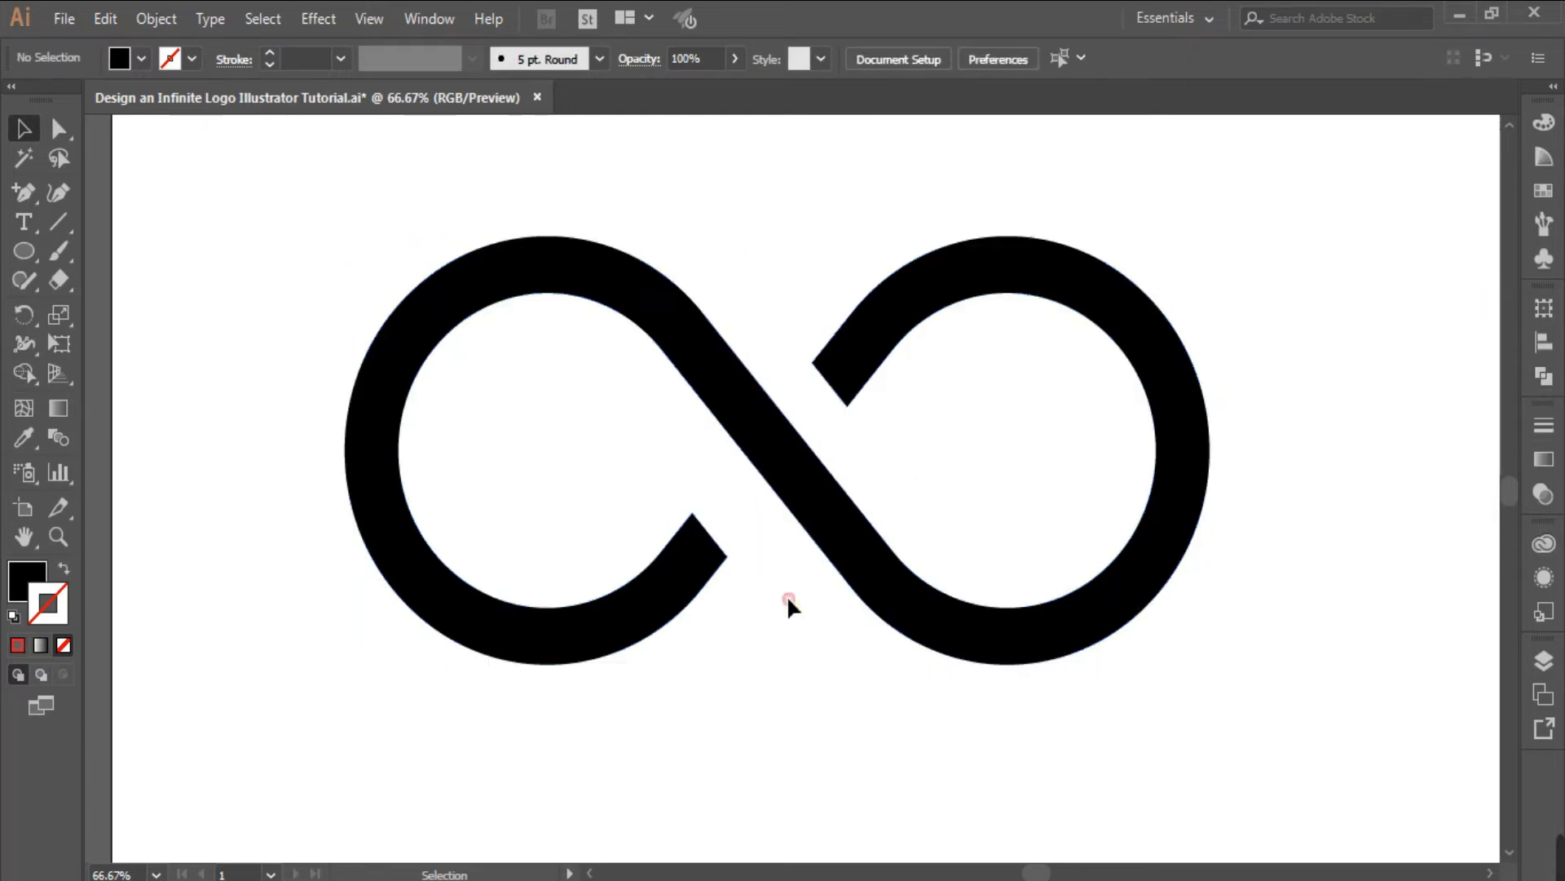
- Scale the infinity shape up proportionally by about 10 percent, keeping its left edge in place
click(841, 520)
scroll(790, 785, up, 1)
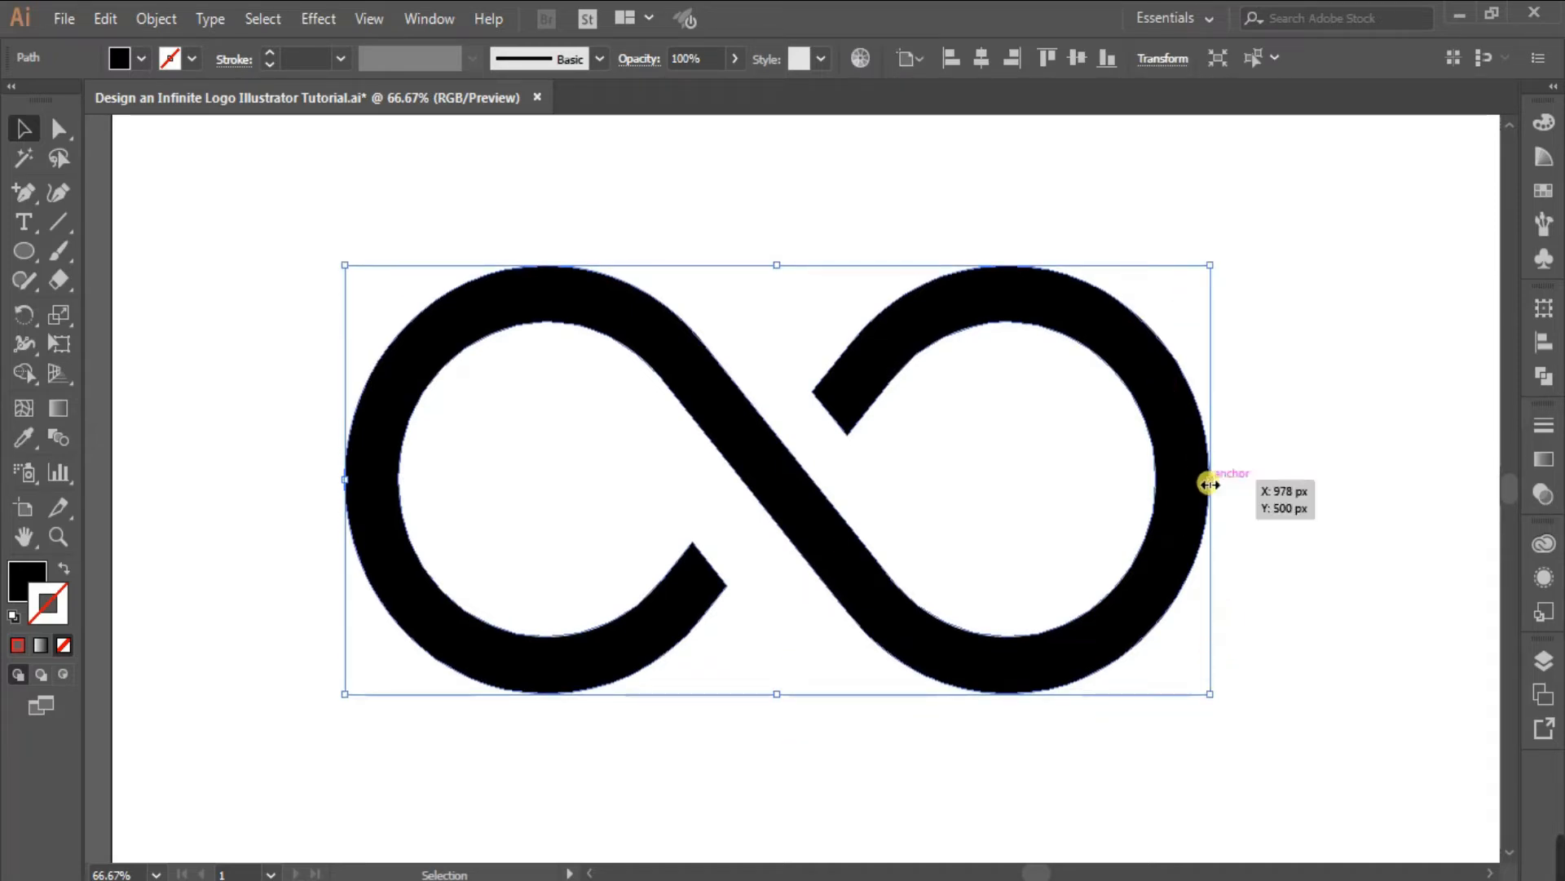
drag(1209, 485, 1295, 489)
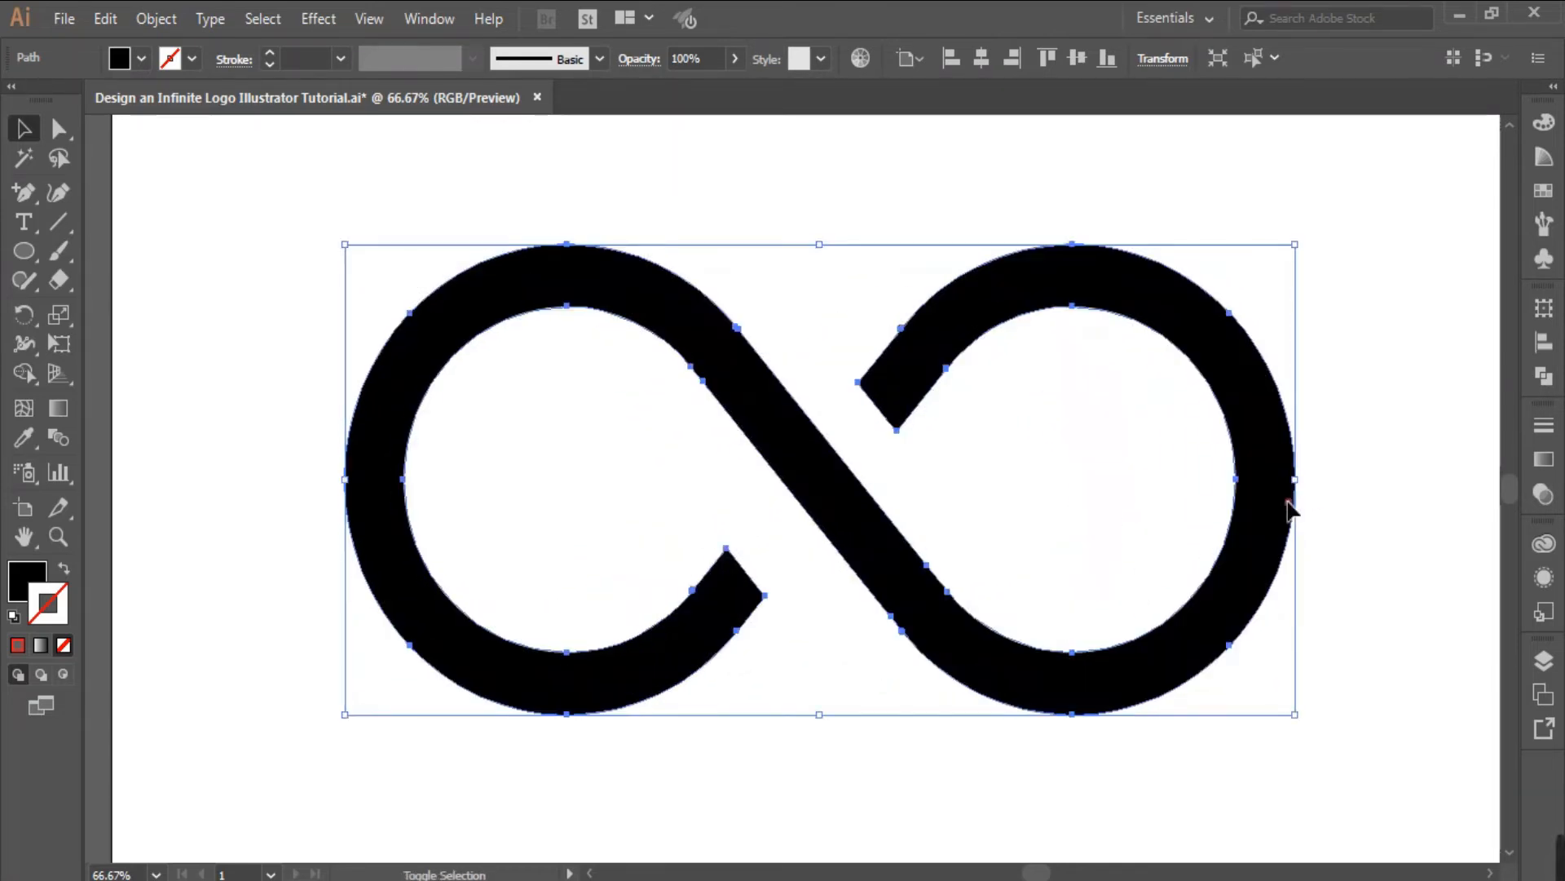
click(1349, 459)
key(ctrl+plus)
key(ctrl+minus)
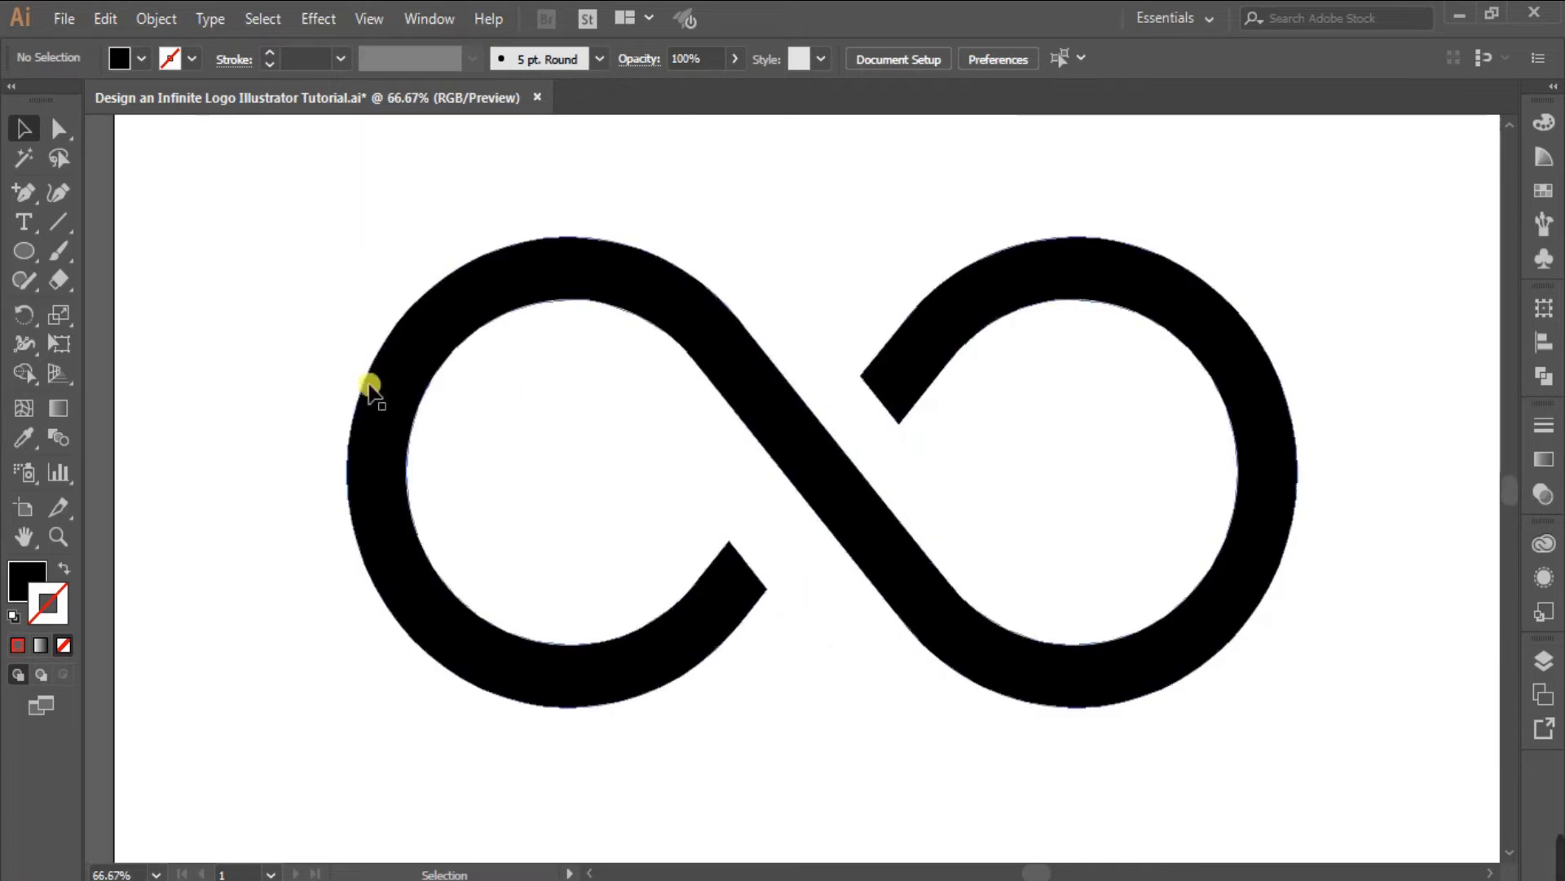
- Create a black triangle inside the left loop using a polygon with a 50 px radius and 3 sides
drag(23, 253, 130, 336)
click(595, 478)
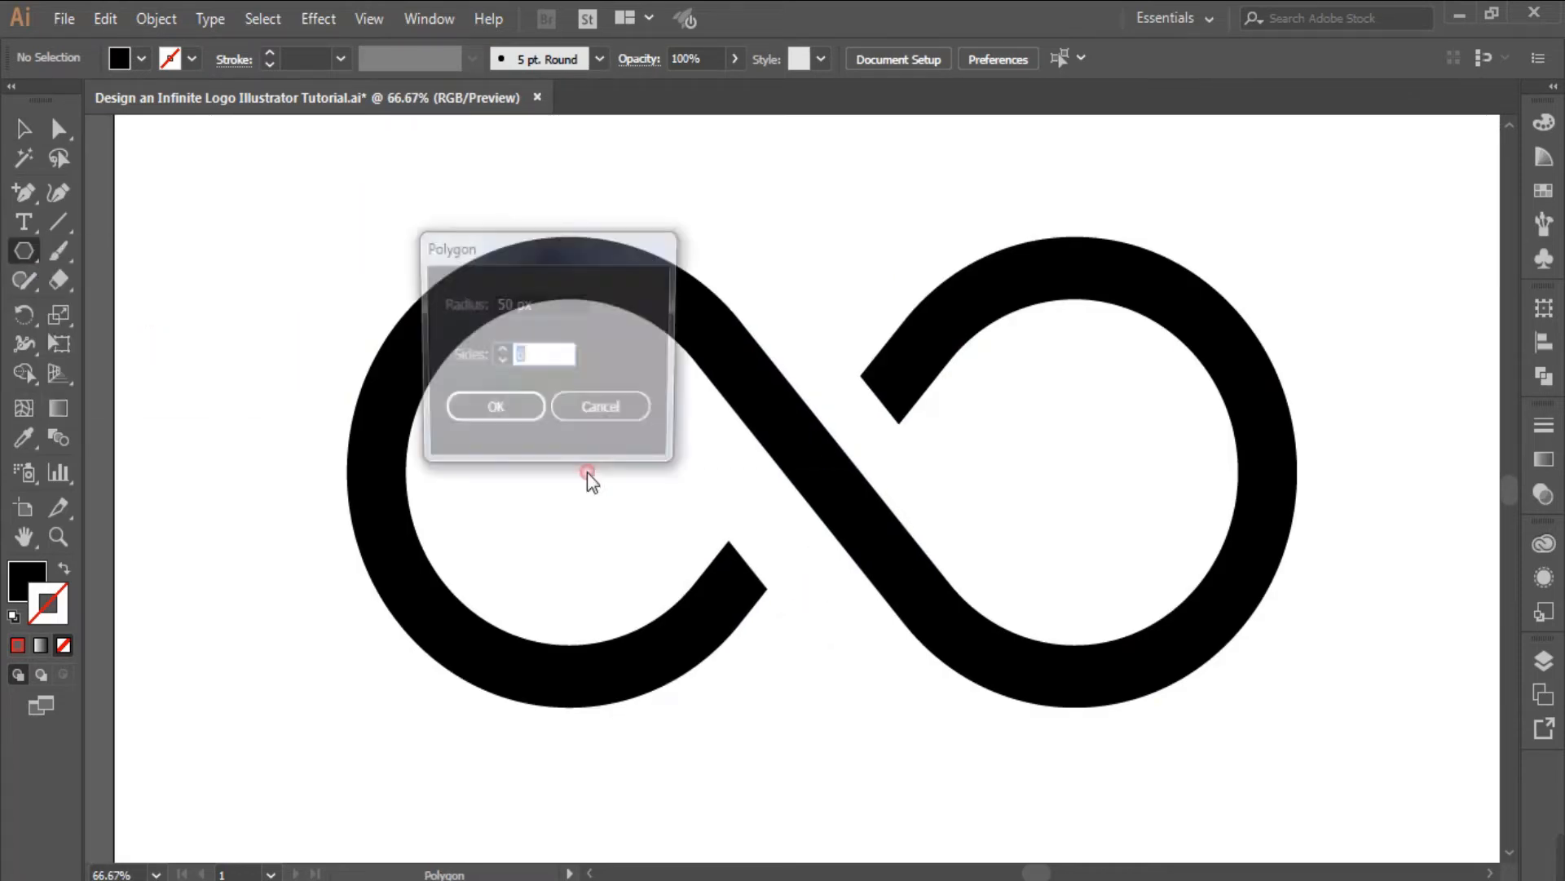
drag(541, 256, 588, 348)
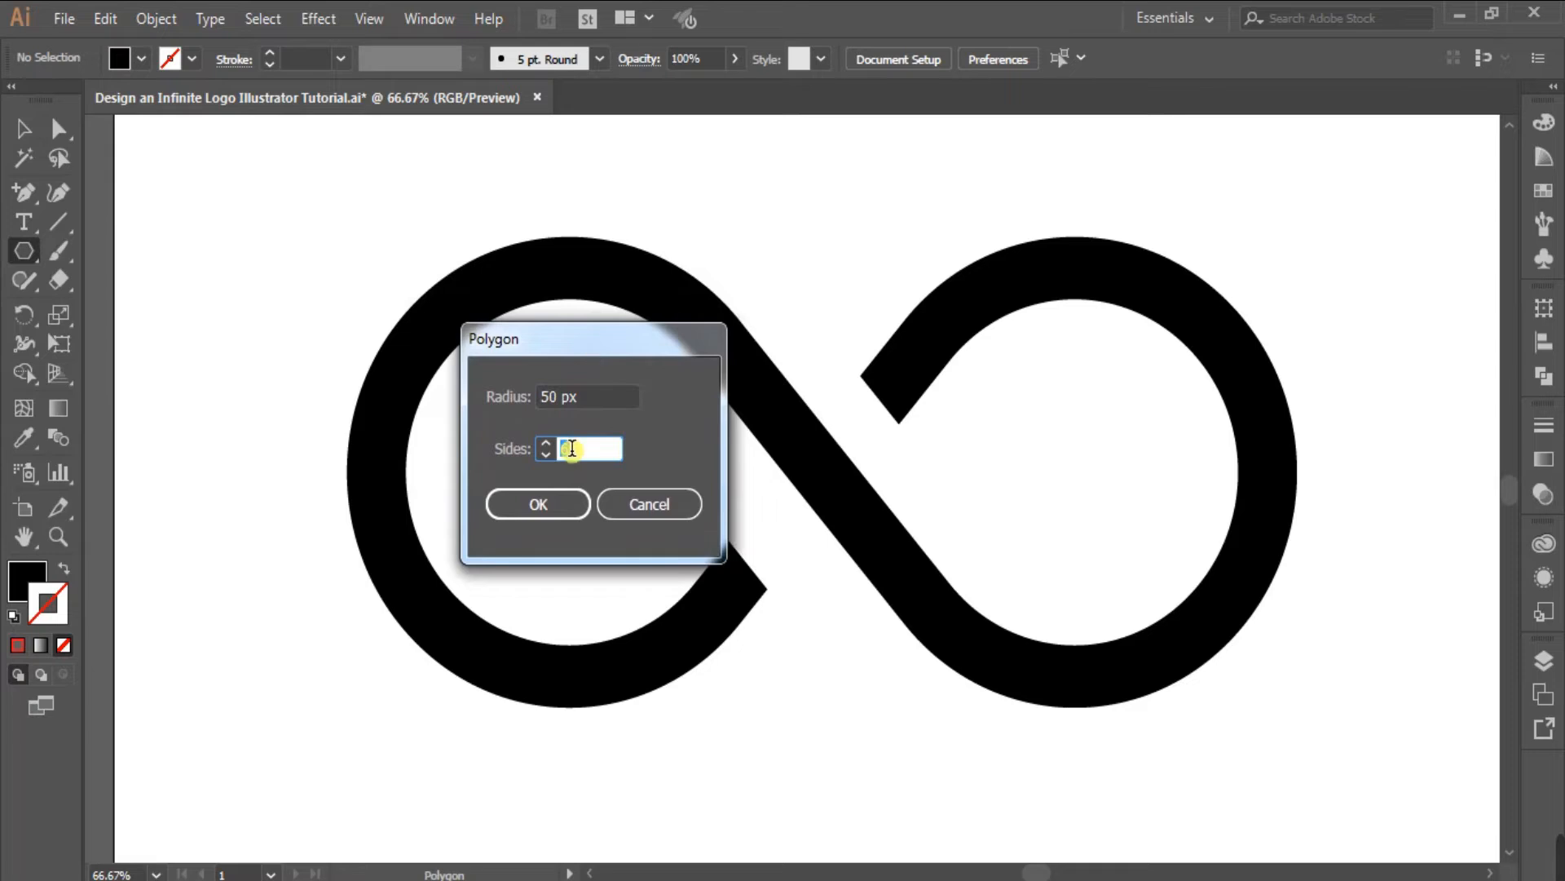
click(545, 450)
click(545, 453)
click(545, 454)
click(539, 511)
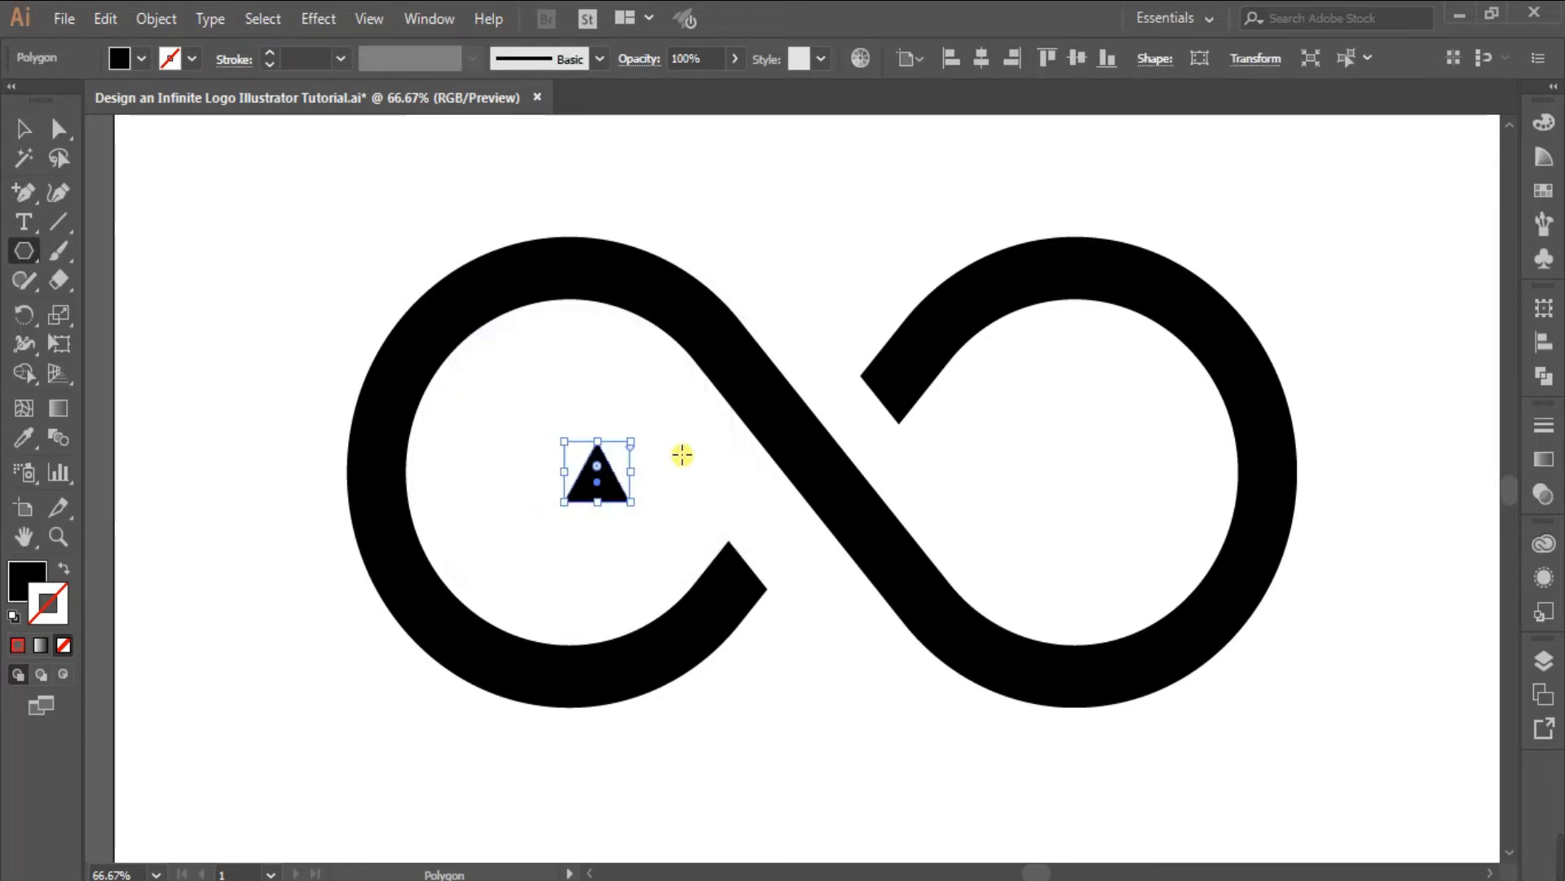
- Rotate, enlarge and place the triangle on the left loop's open end as an arrowhead pointing toward the diagonal
click(23, 129)
drag(632, 430, 755, 561)
click(847, 645)
click(838, 648)
scroll(779, 615, up, 3)
click(749, 587)
click(718, 454)
drag(719, 453, 687, 455)
drag(891, 454, 892, 502)
click(890, 556)
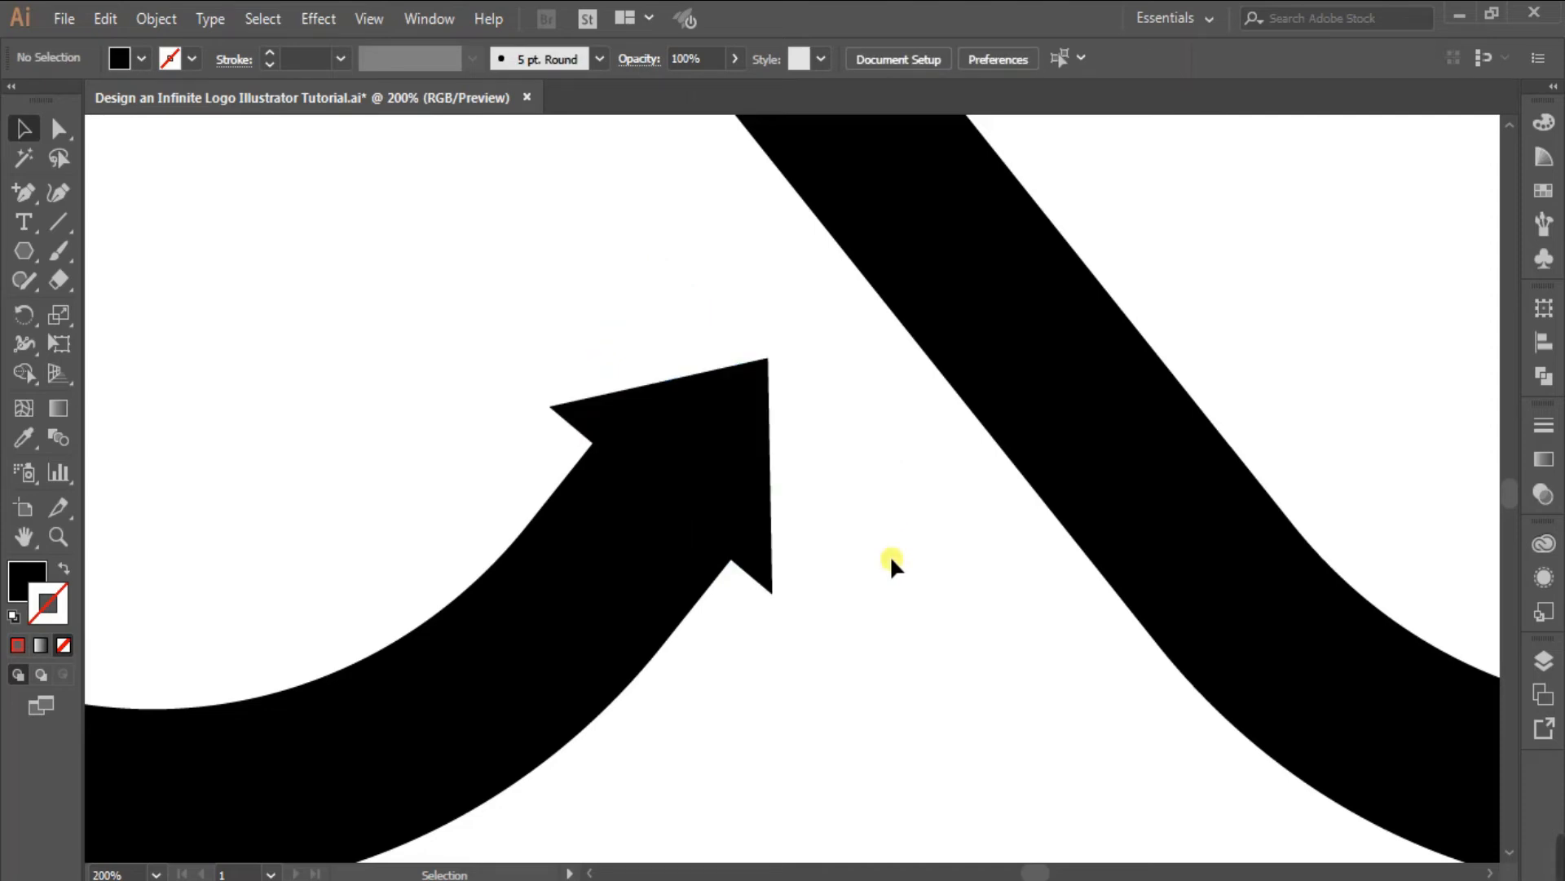
- Enlarge the arrowhead slightly and adjust its position so it sits centered on the left loop's open end
scroll(890, 561, down, 3)
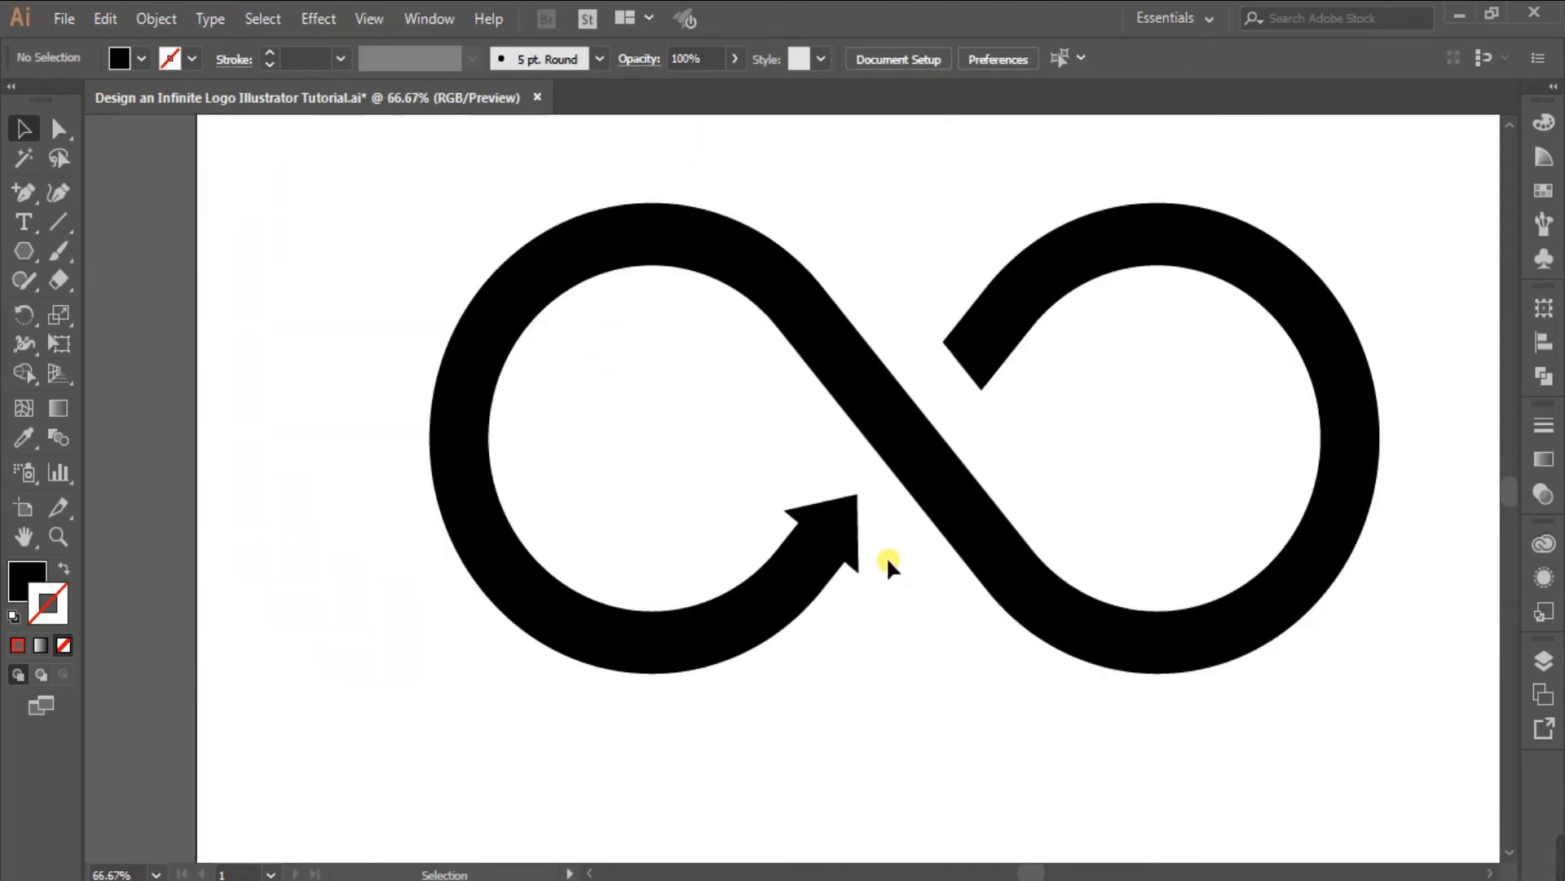
click(848, 532)
drag(895, 529, 902, 526)
click(911, 618)
click(856, 566)
click(883, 623)
drag(837, 540, 844, 535)
click(919, 643)
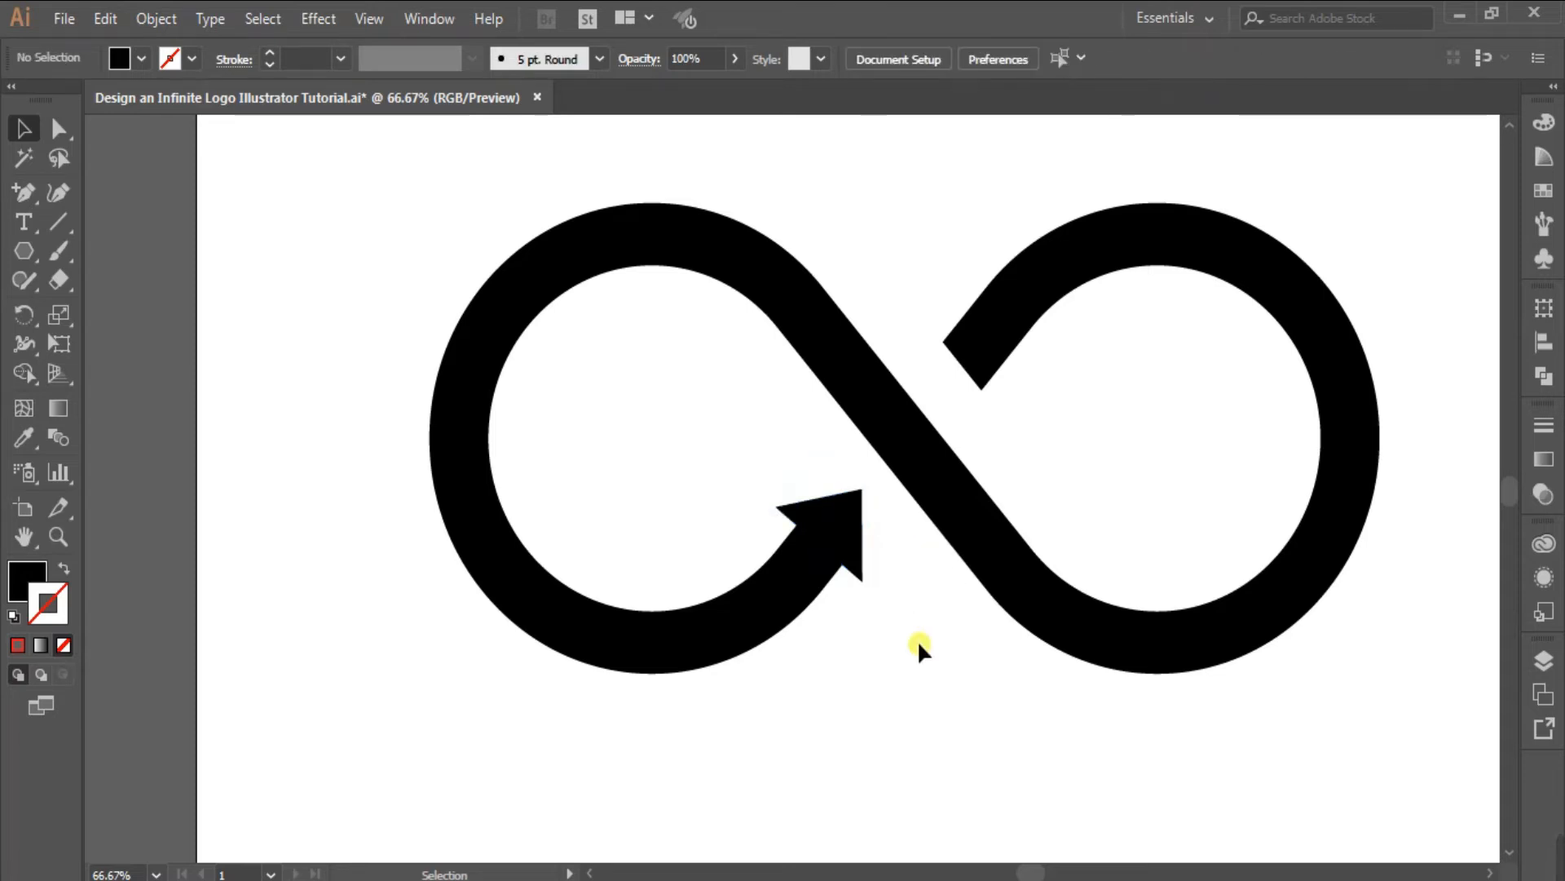
- Unite the triangular arrowhead and the infinity shape into a single path, leaving nothing selected
drag(733, 449, 859, 627)
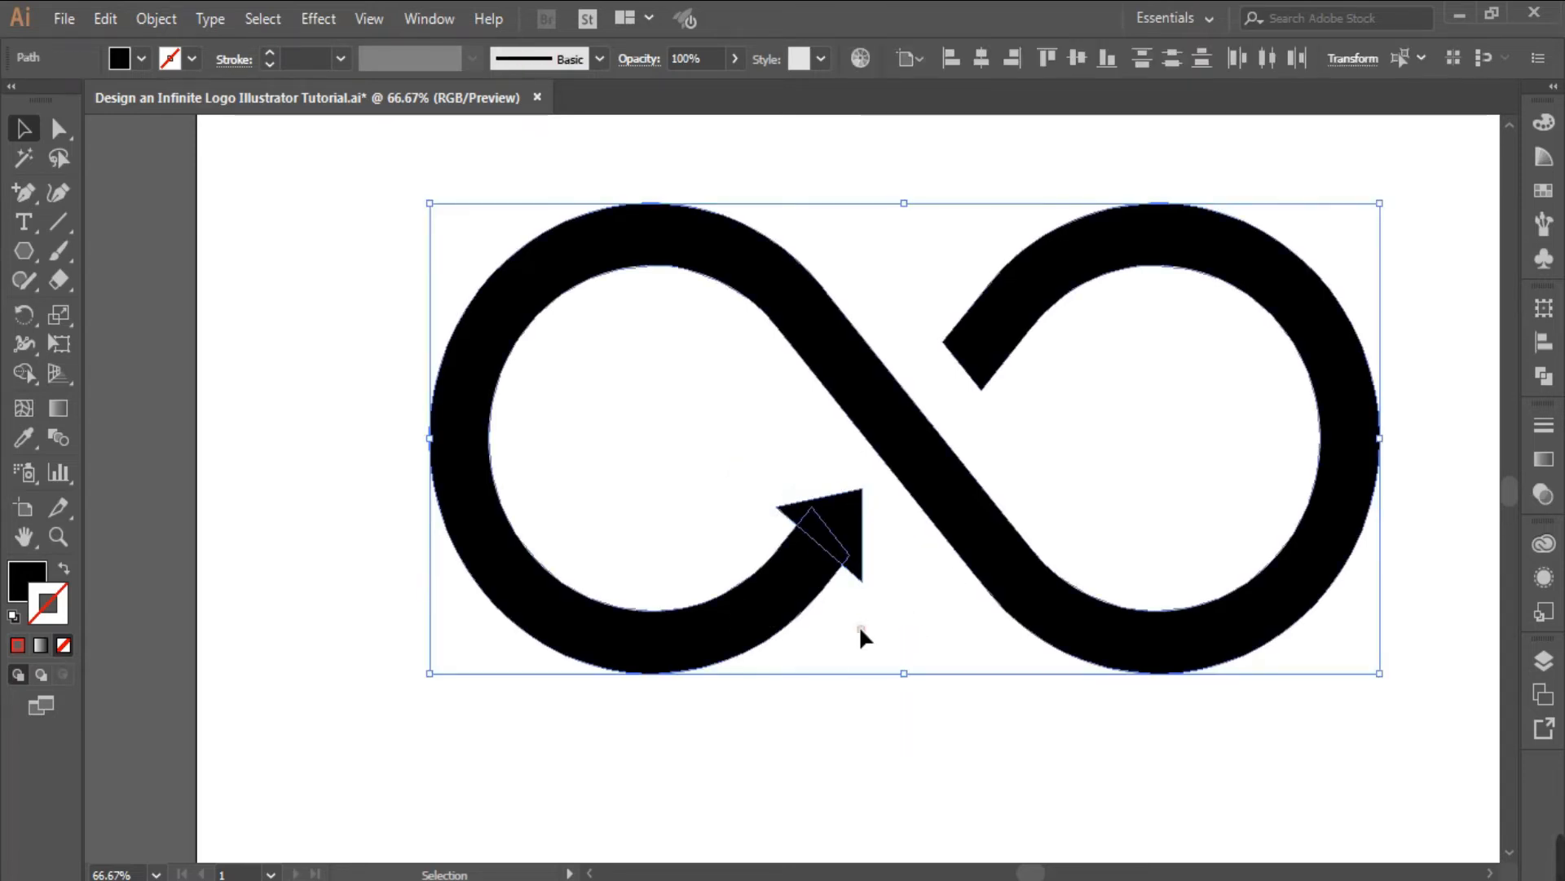
click(1544, 376)
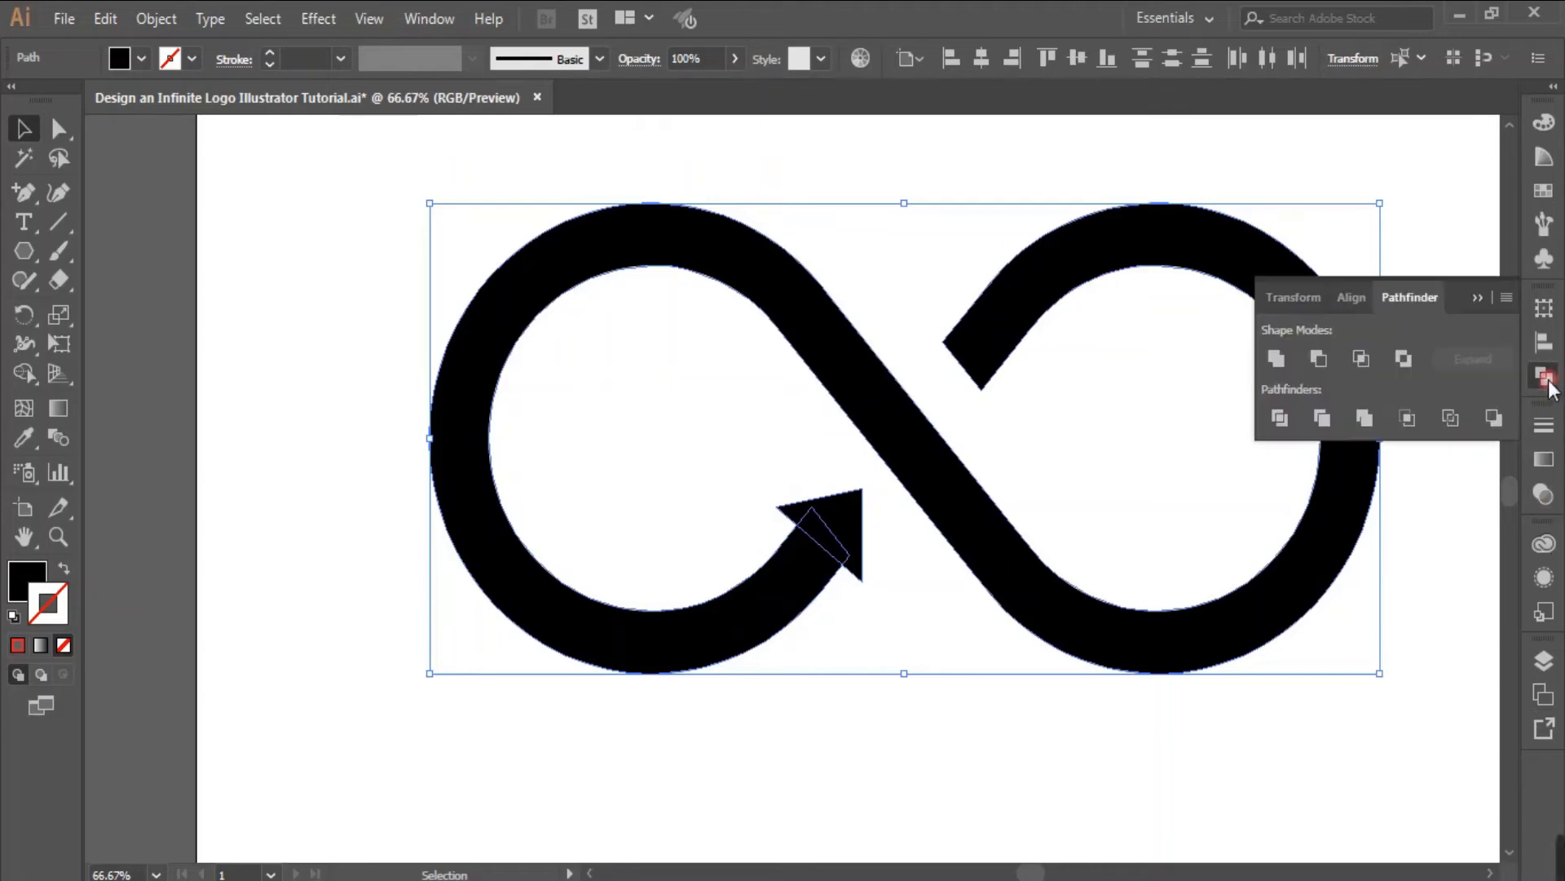
click(1274, 358)
click(1477, 299)
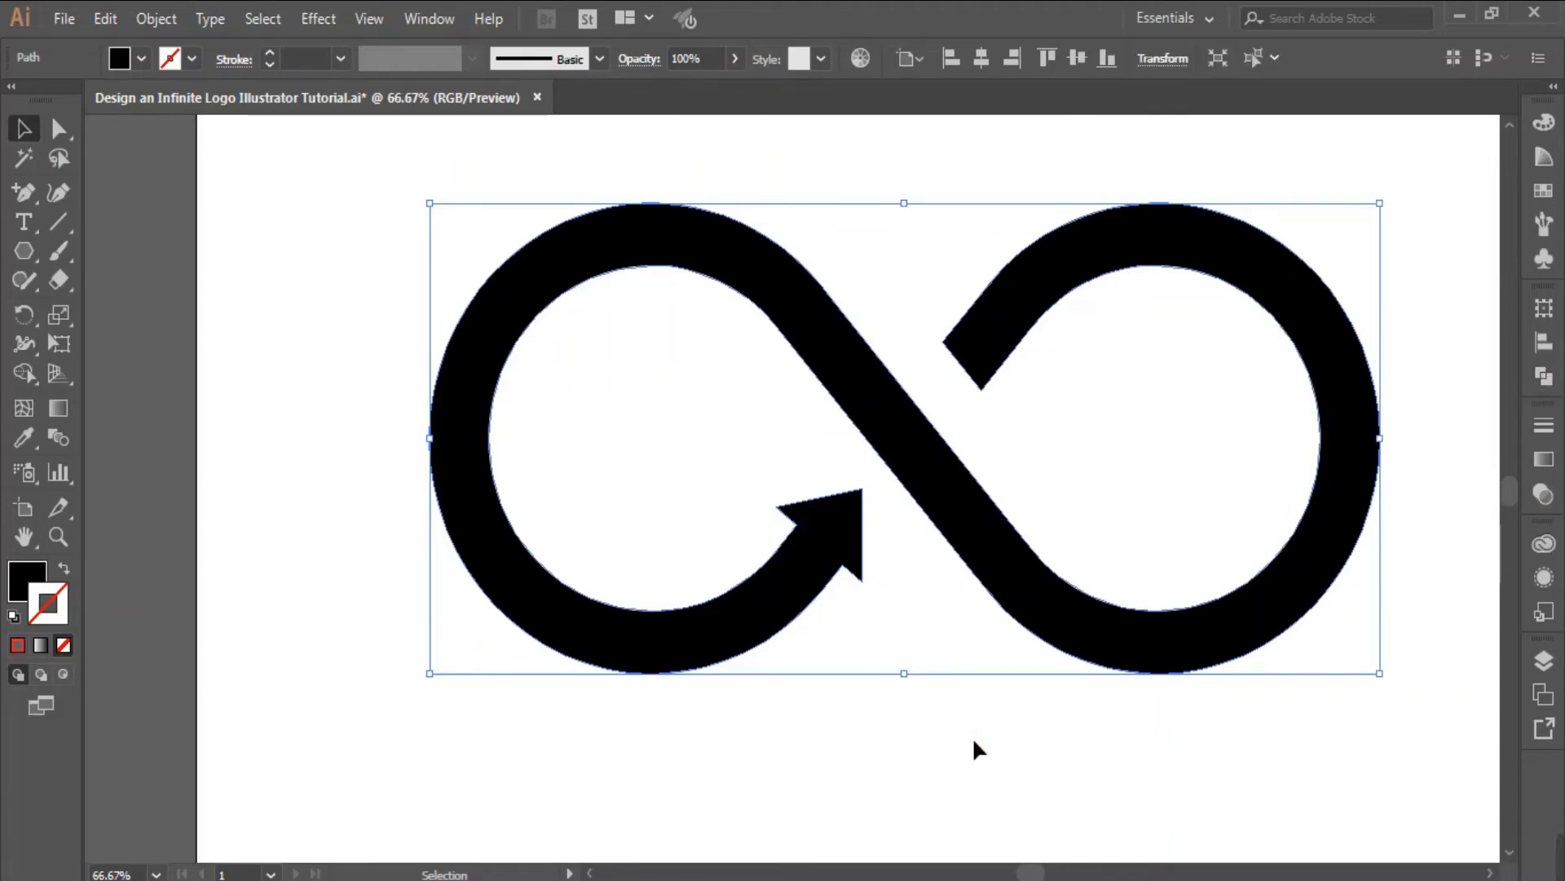
click(1030, 701)
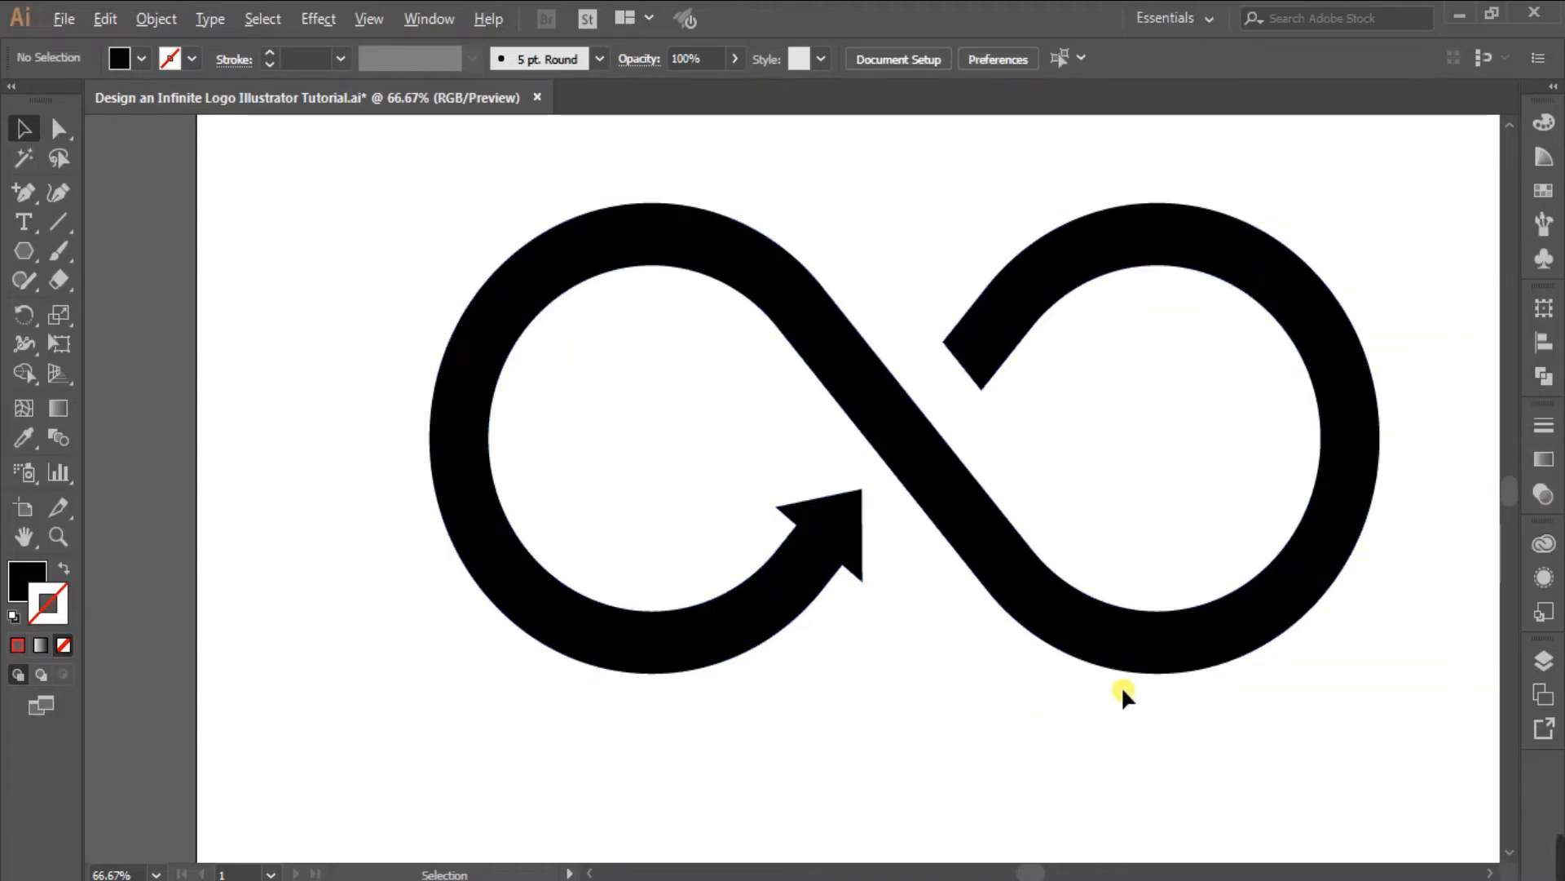
click(32, 578)
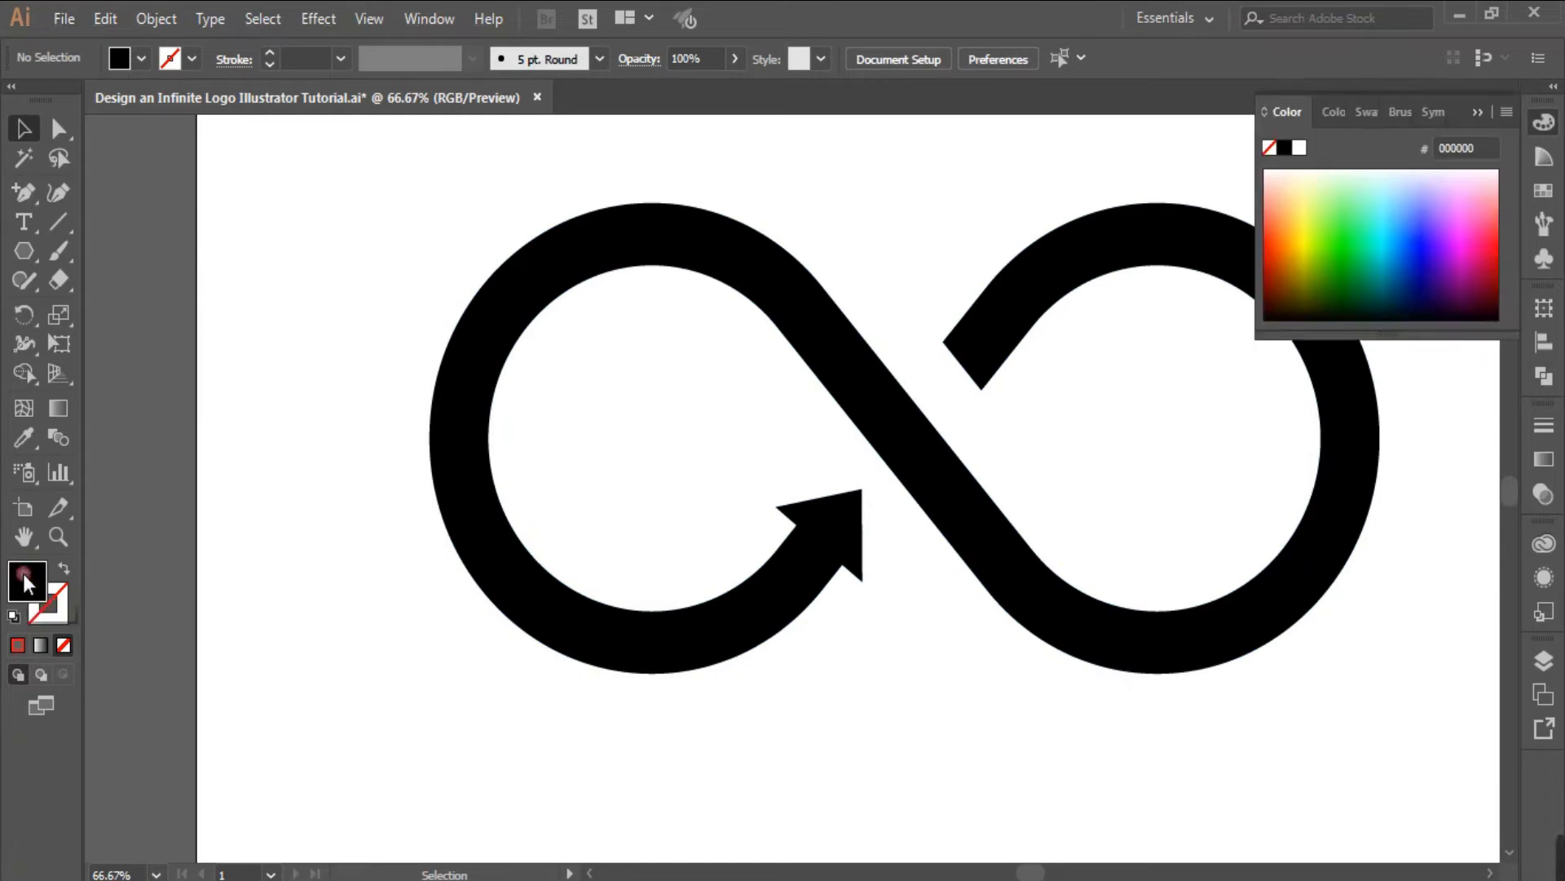
click(1476, 112)
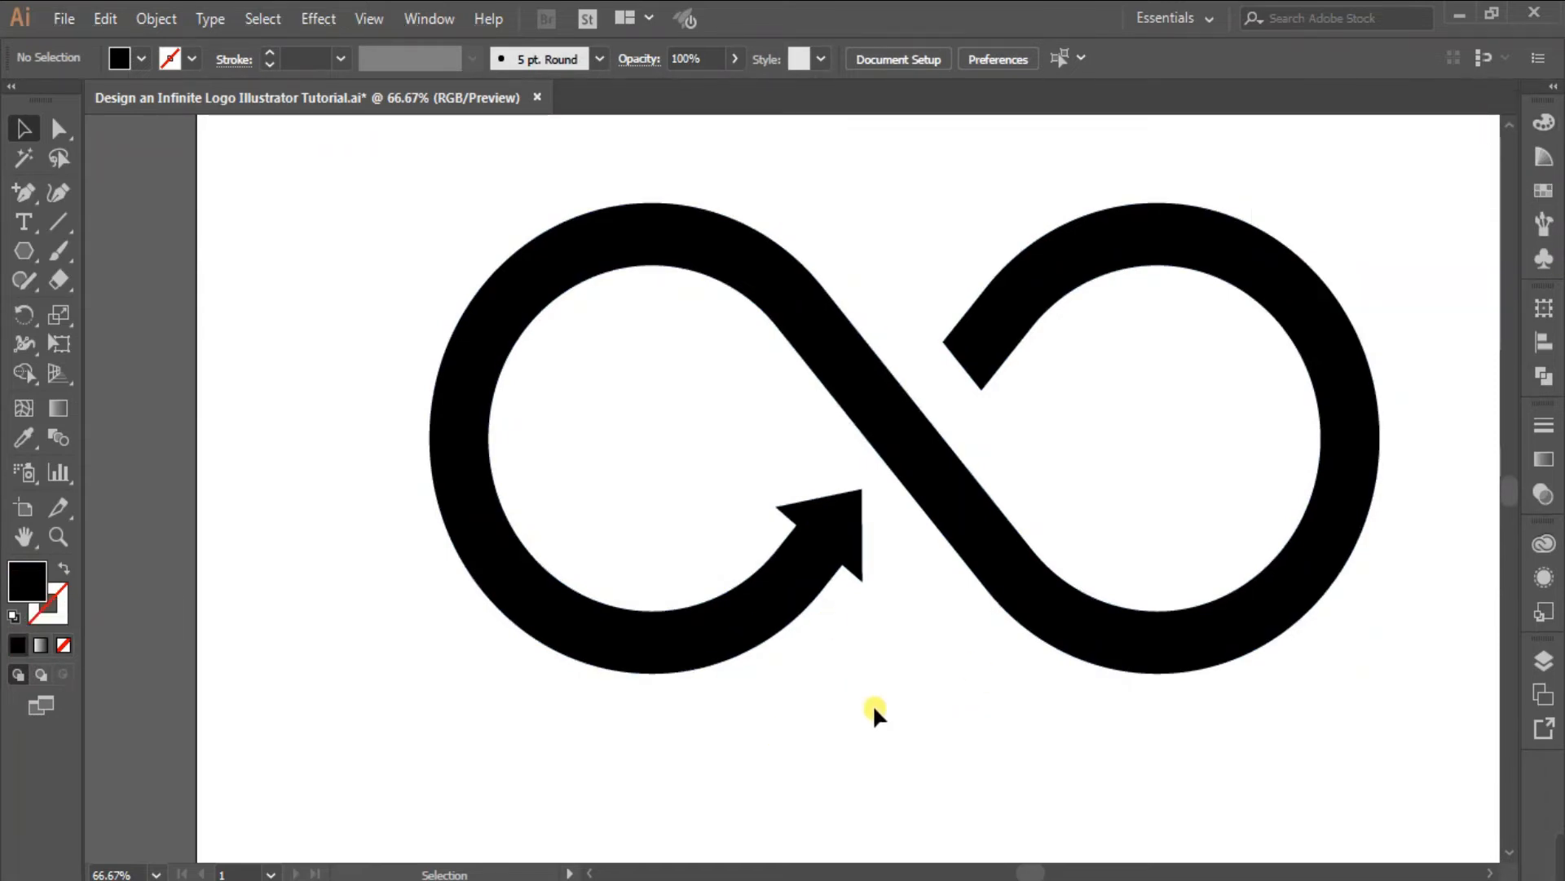
drag(995, 752, 906, 751)
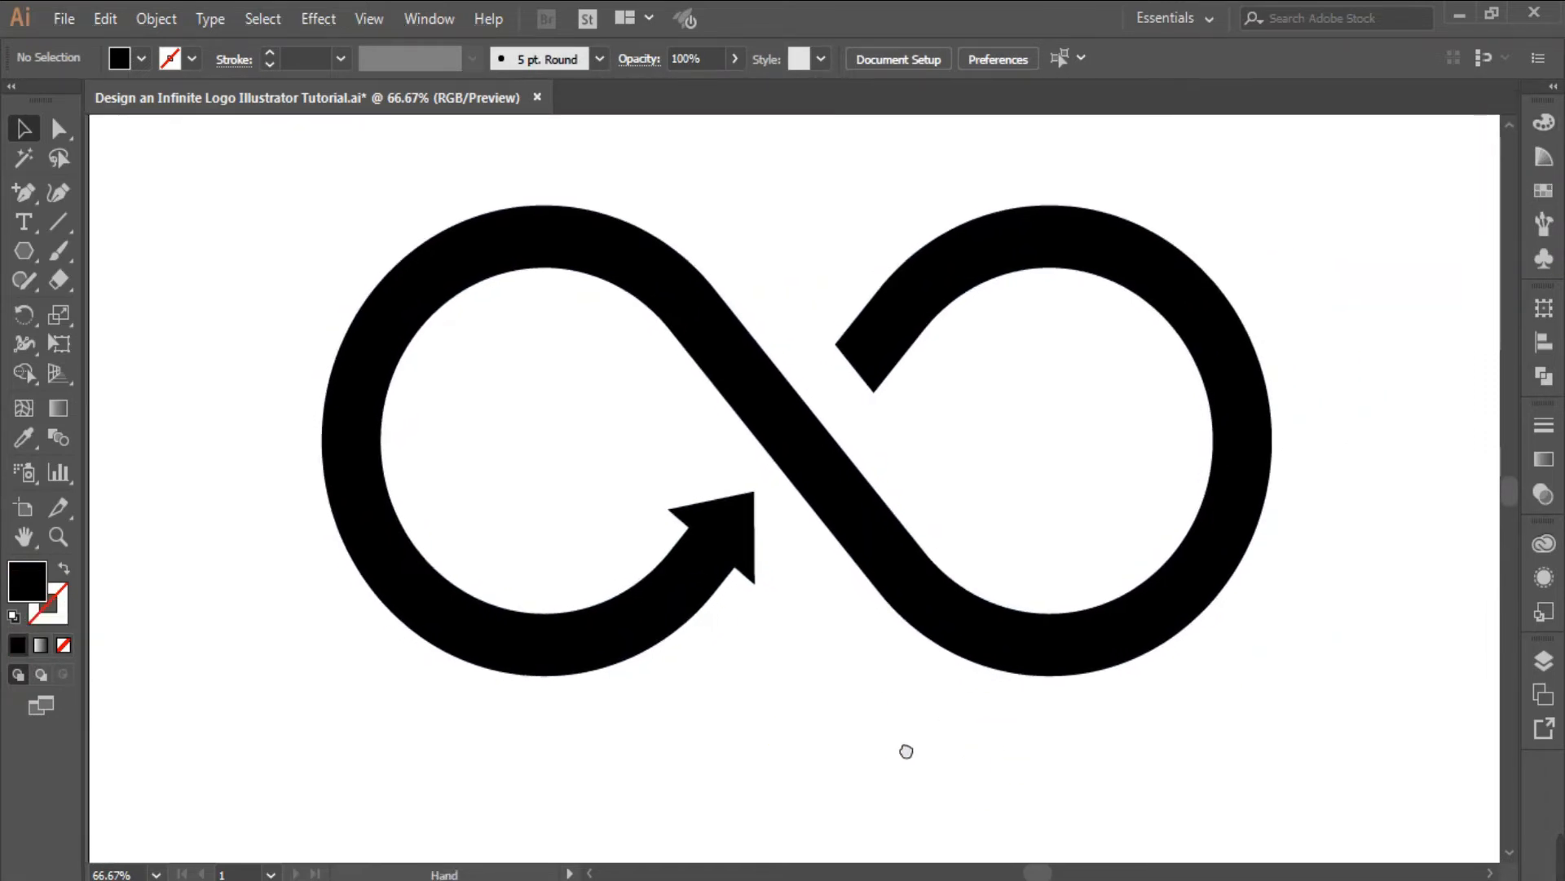
- Turn the CMYK Cyan swatch into a global color
click(1542, 192)
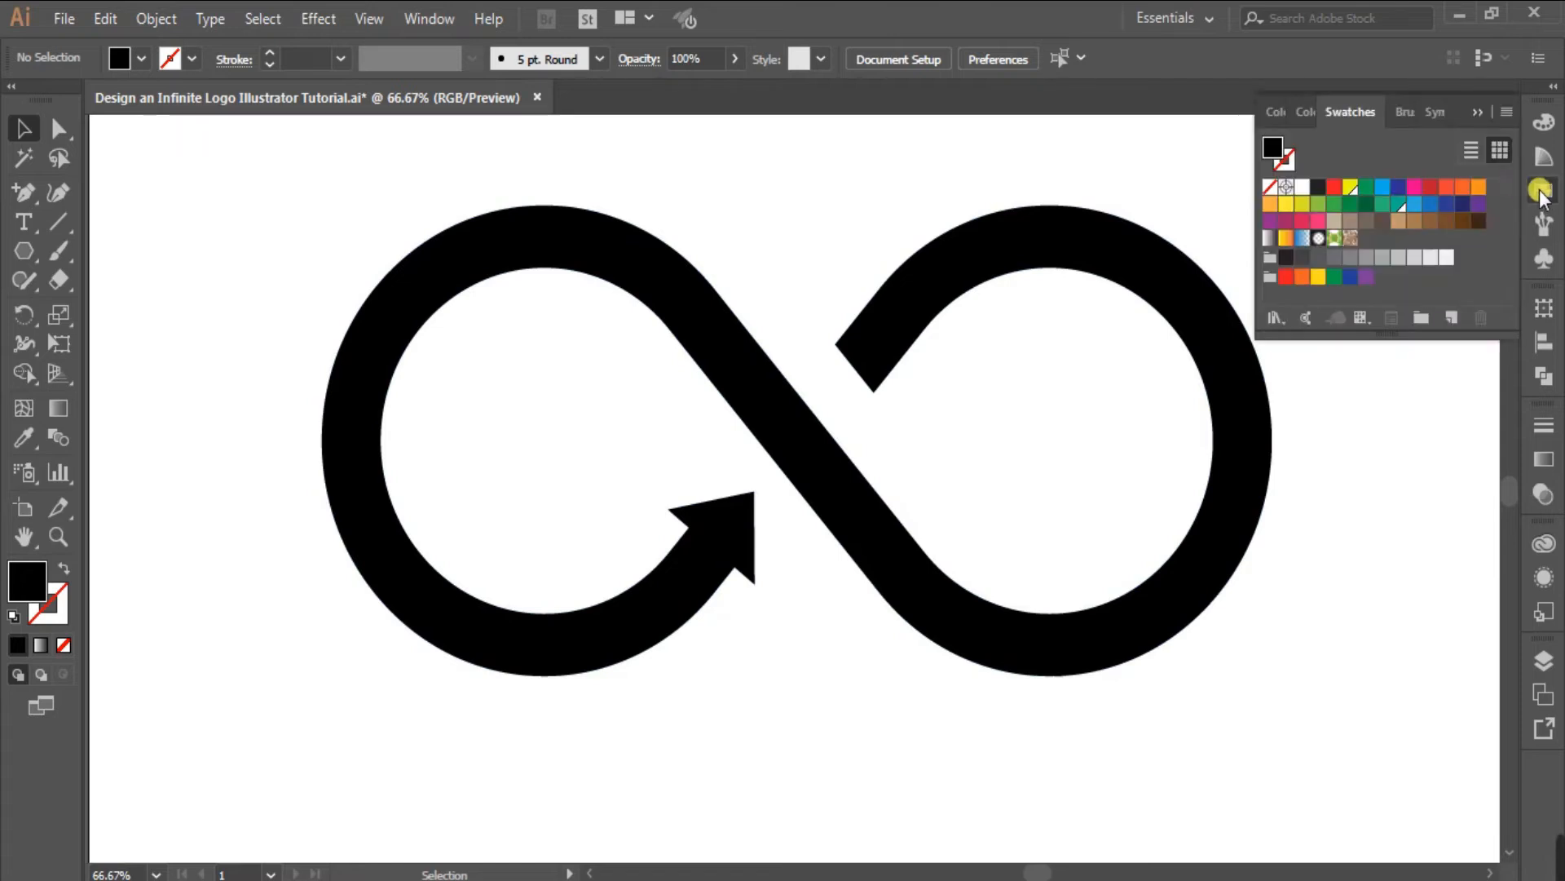
click(1382, 189)
double_click(1384, 191)
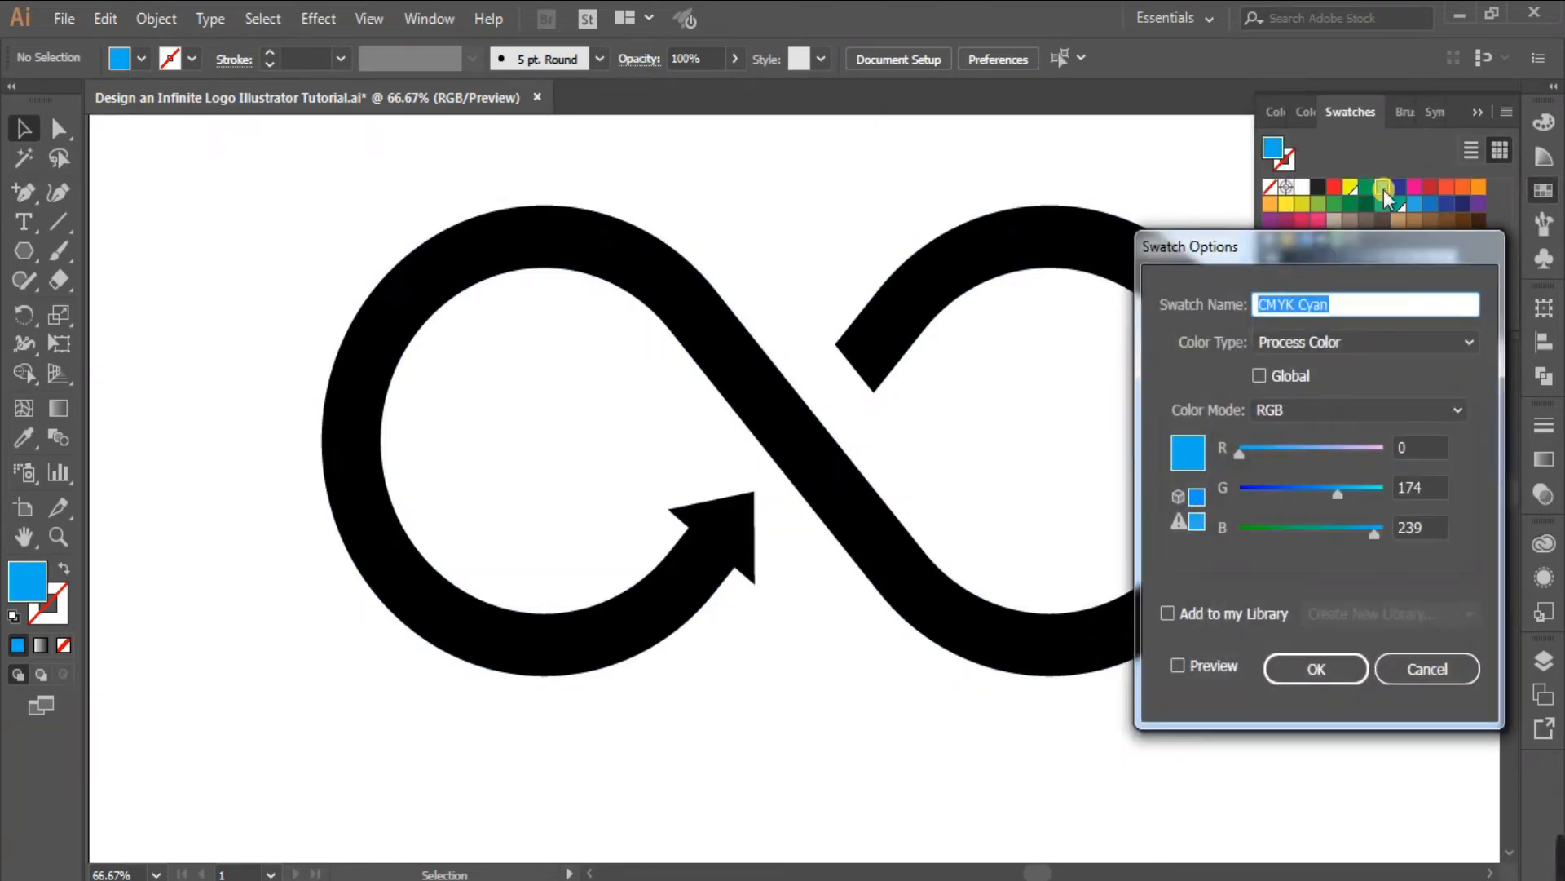
drag(1368, 253, 1319, 214)
click(1230, 338)
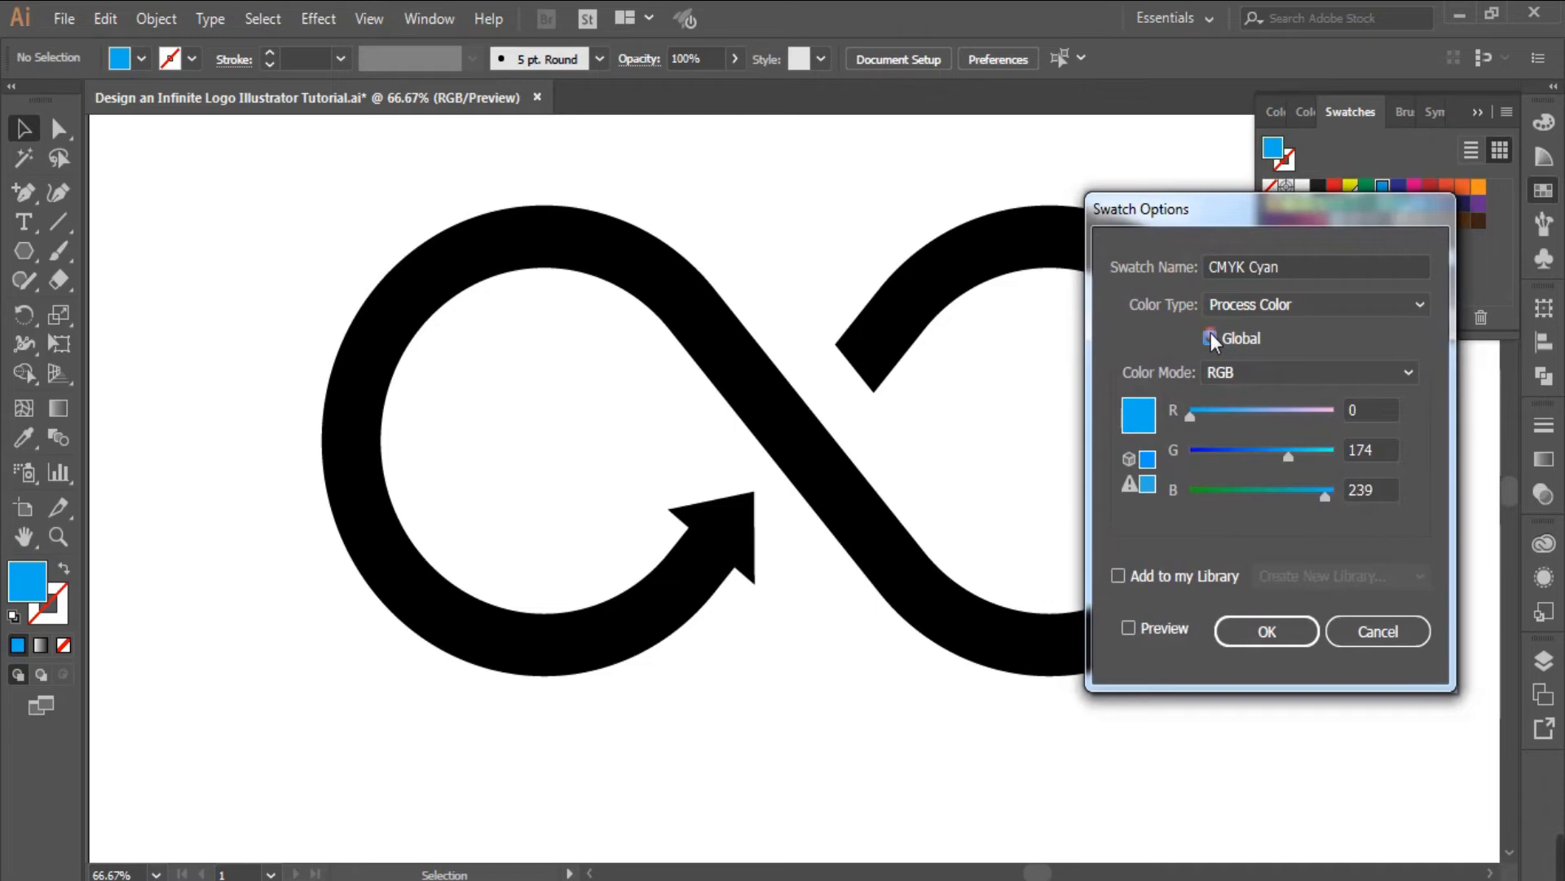
click(1266, 629)
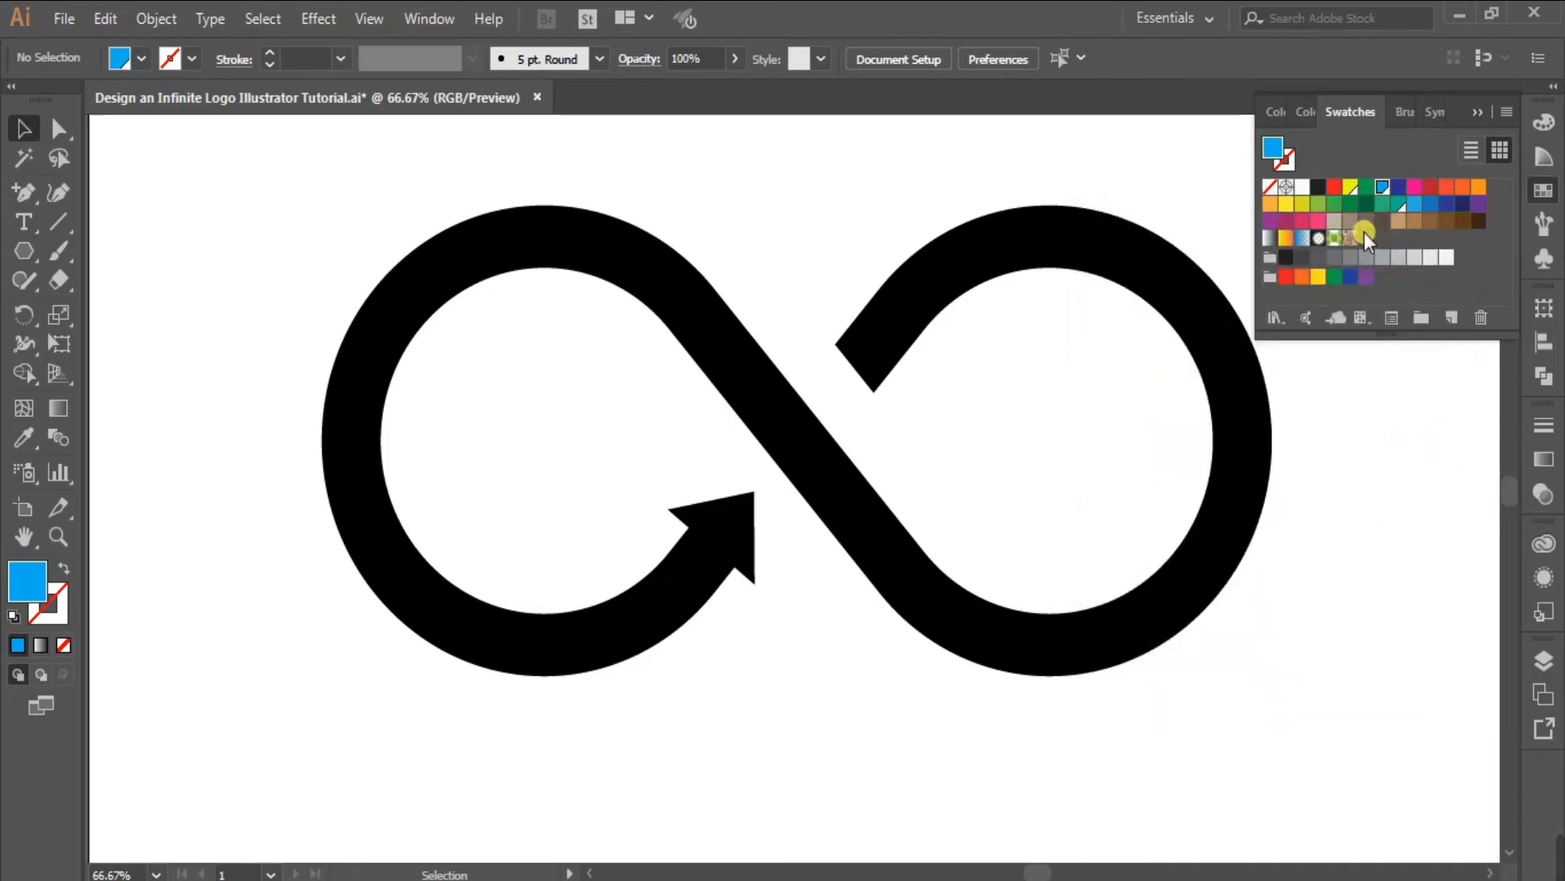
- Make the CMYK Blue swatch and the purple C=75 M=100 Y=0 K=0 swatch global colors
double_click(1393, 187)
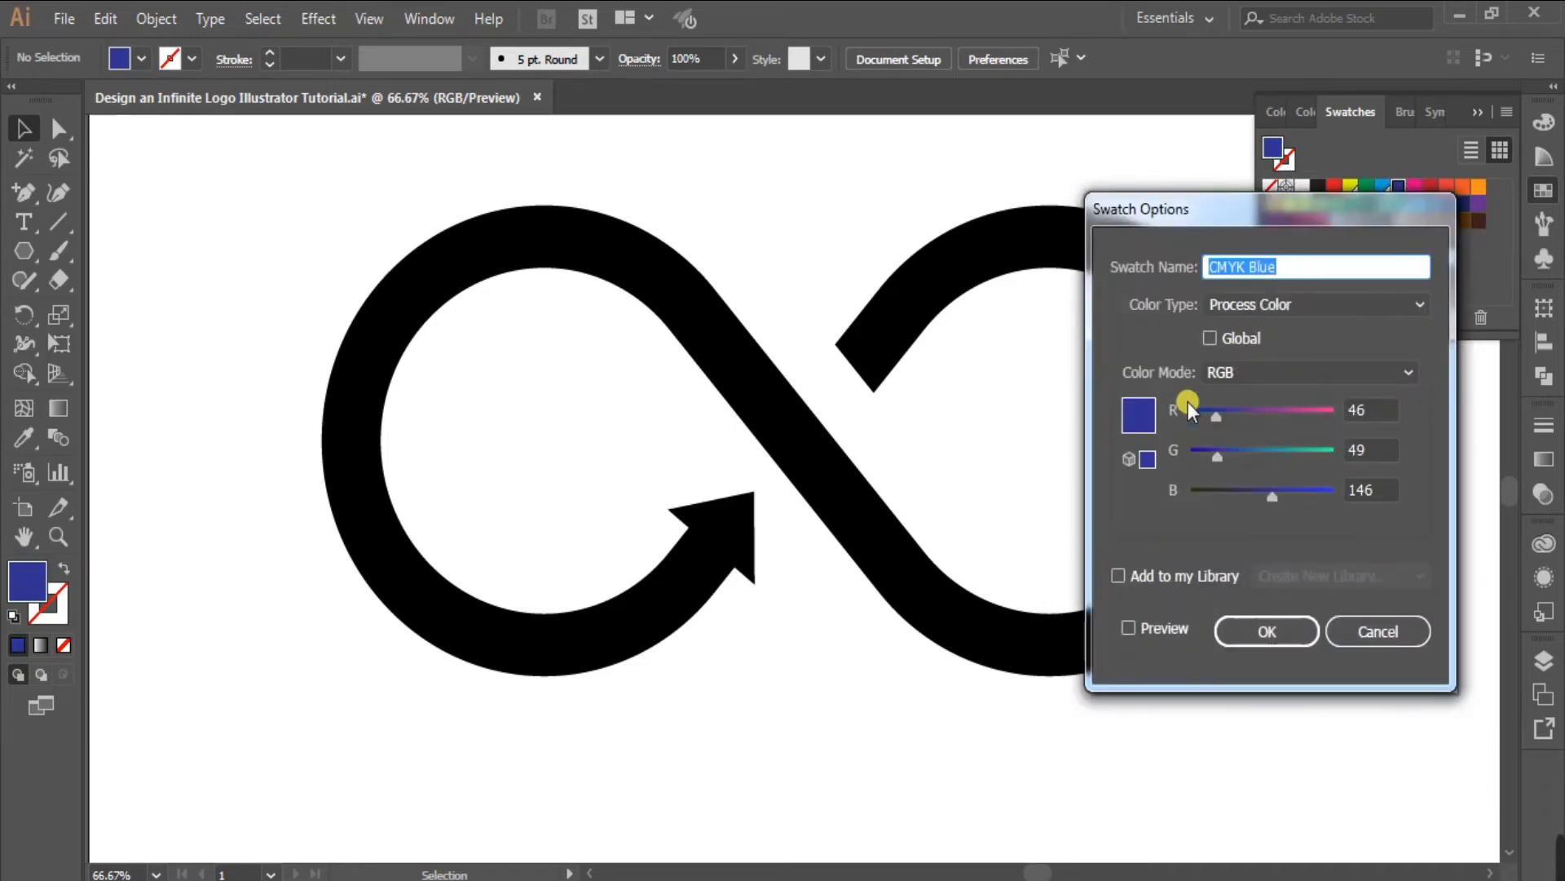
click(1210, 340)
click(1267, 632)
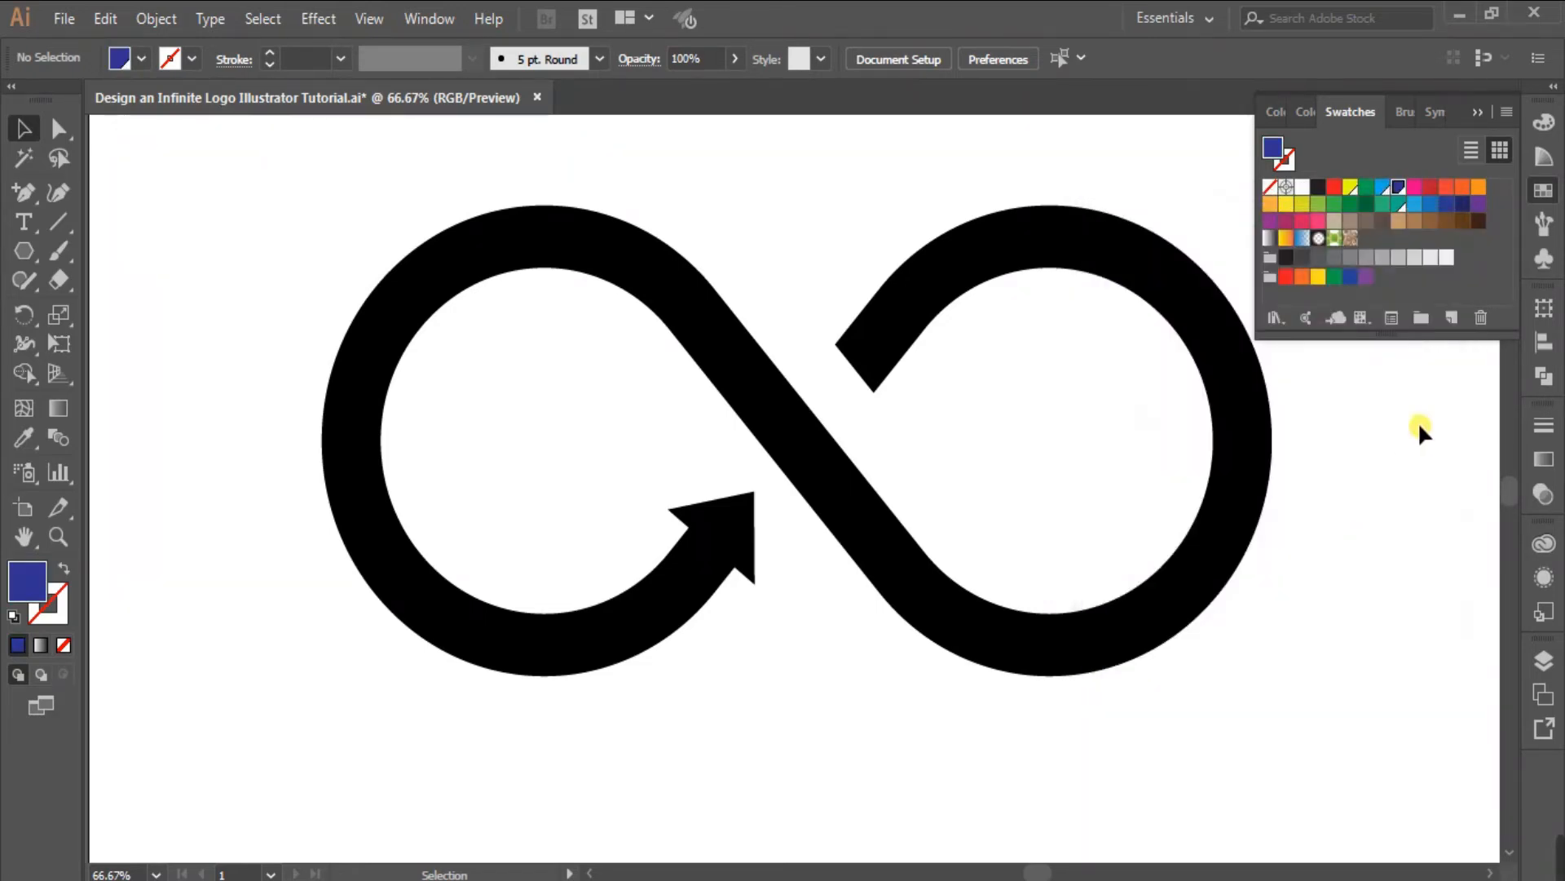
double_click(1479, 204)
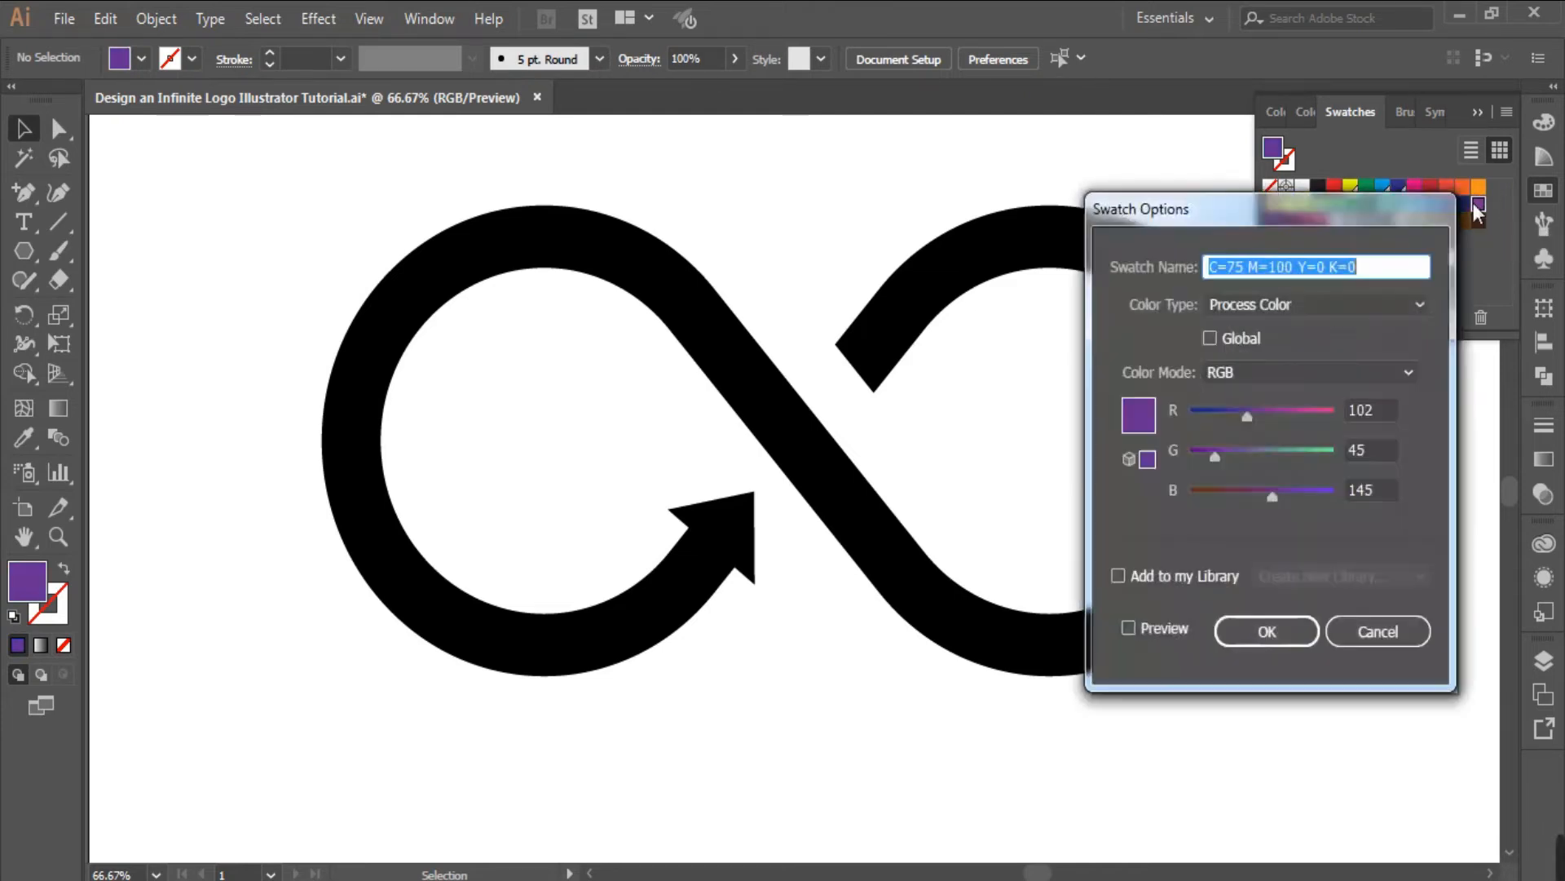
click(1206, 337)
click(1265, 623)
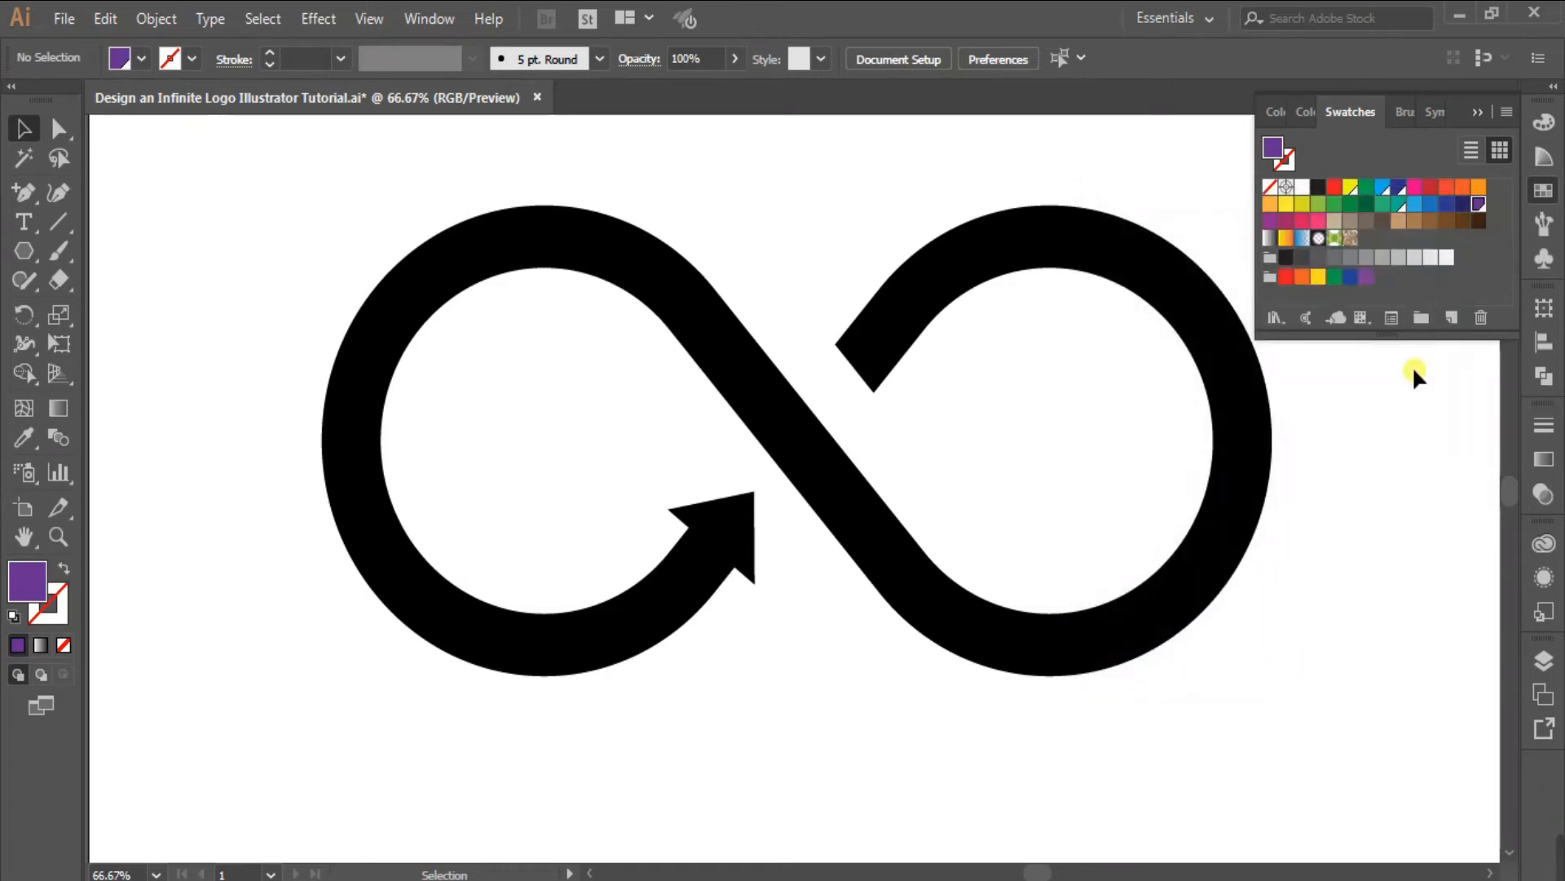
click(1475, 114)
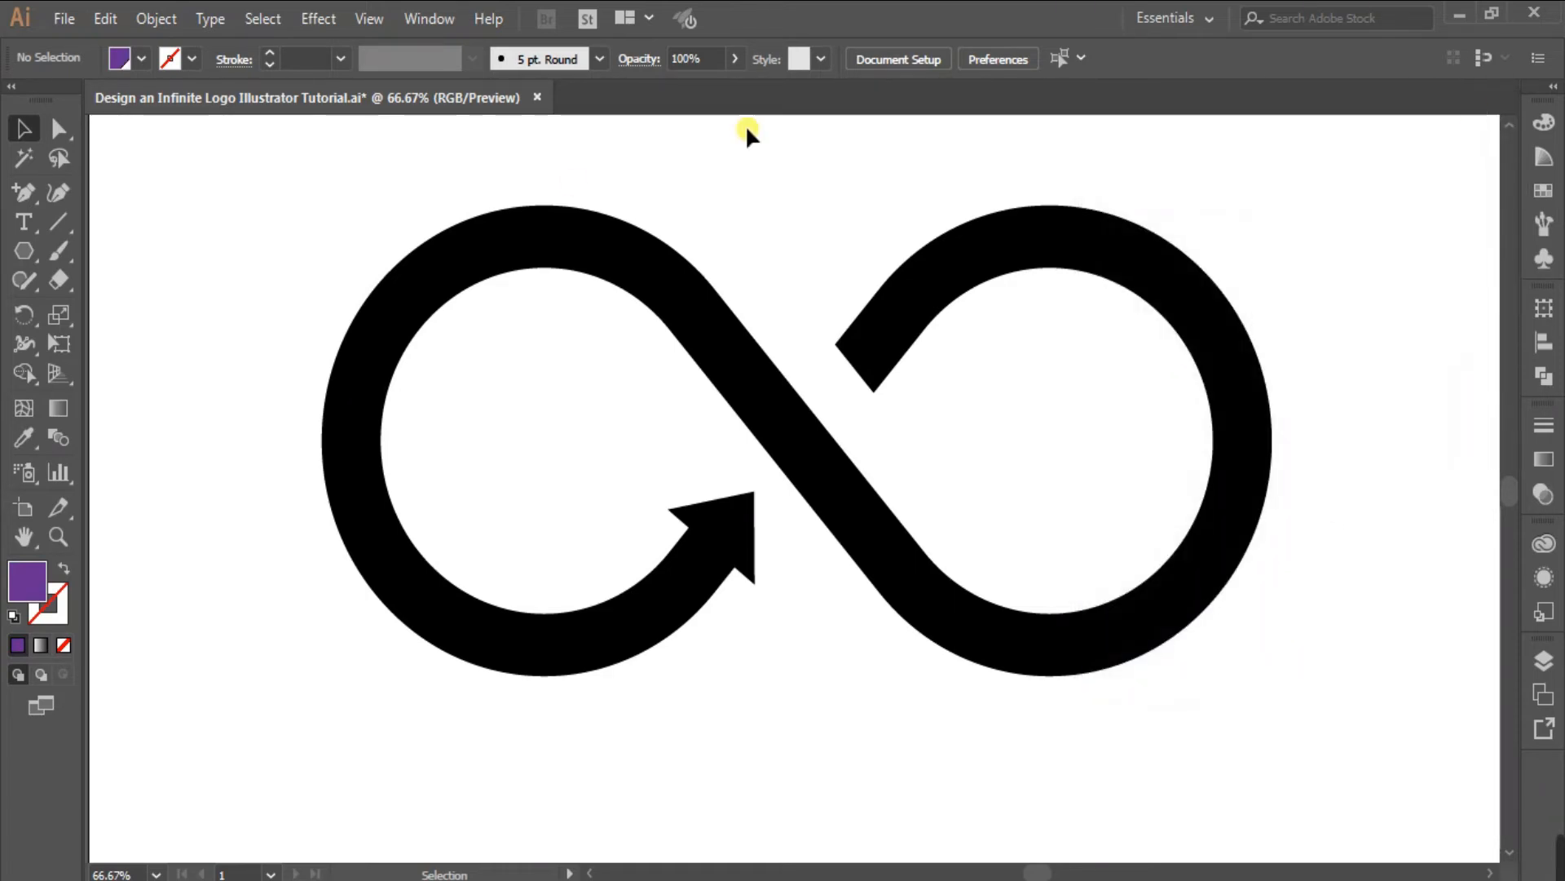
- Fill the united infinity logo with a linear gradient
click(742, 395)
click(36, 649)
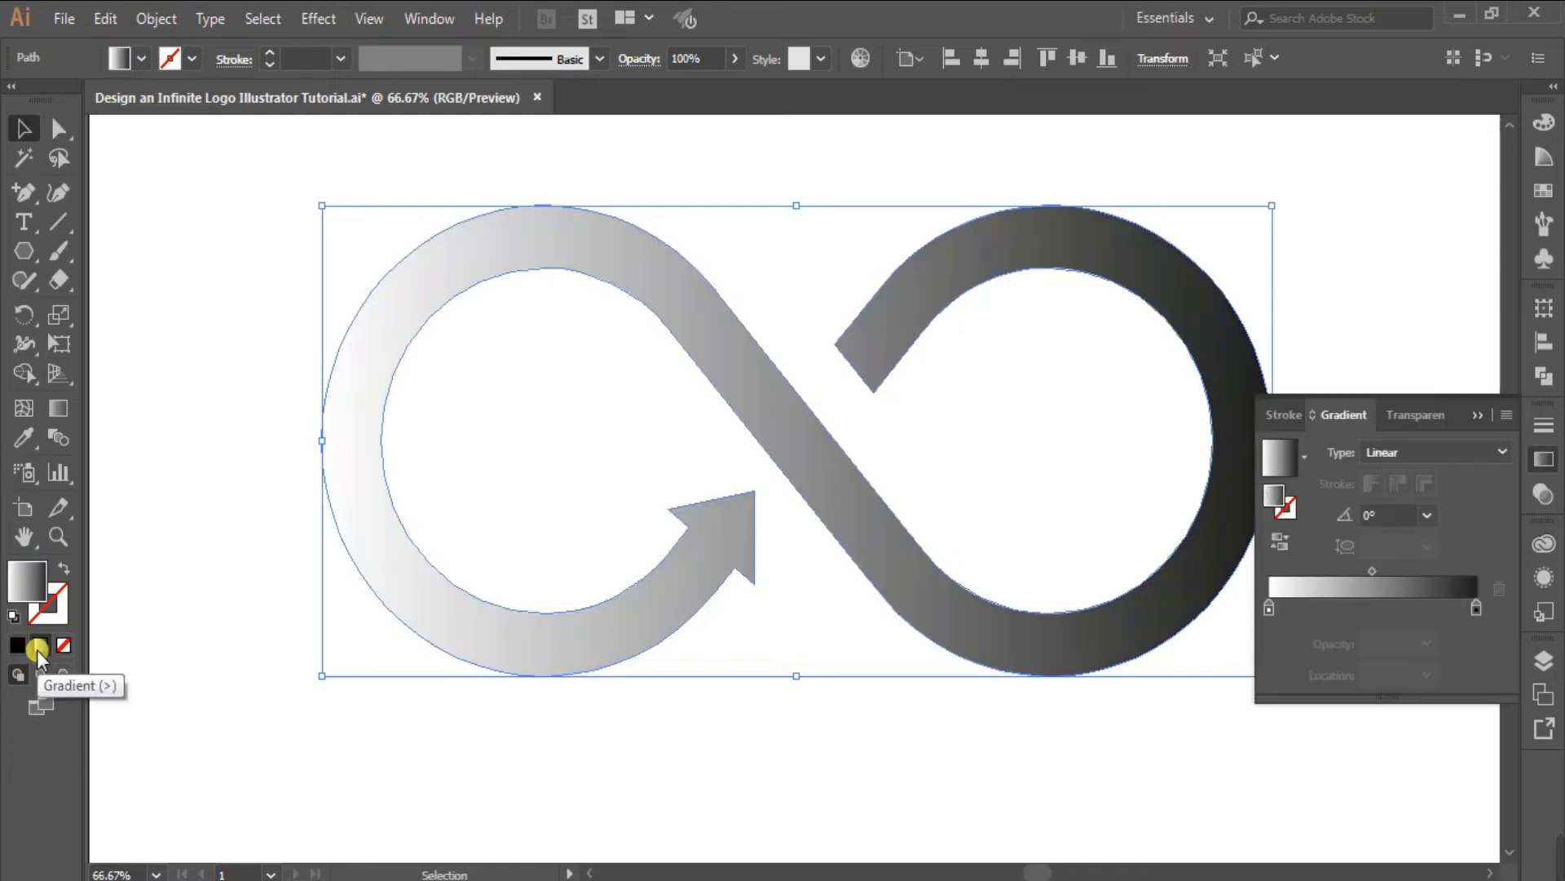
key(space)
drag(961, 737, 918, 765)
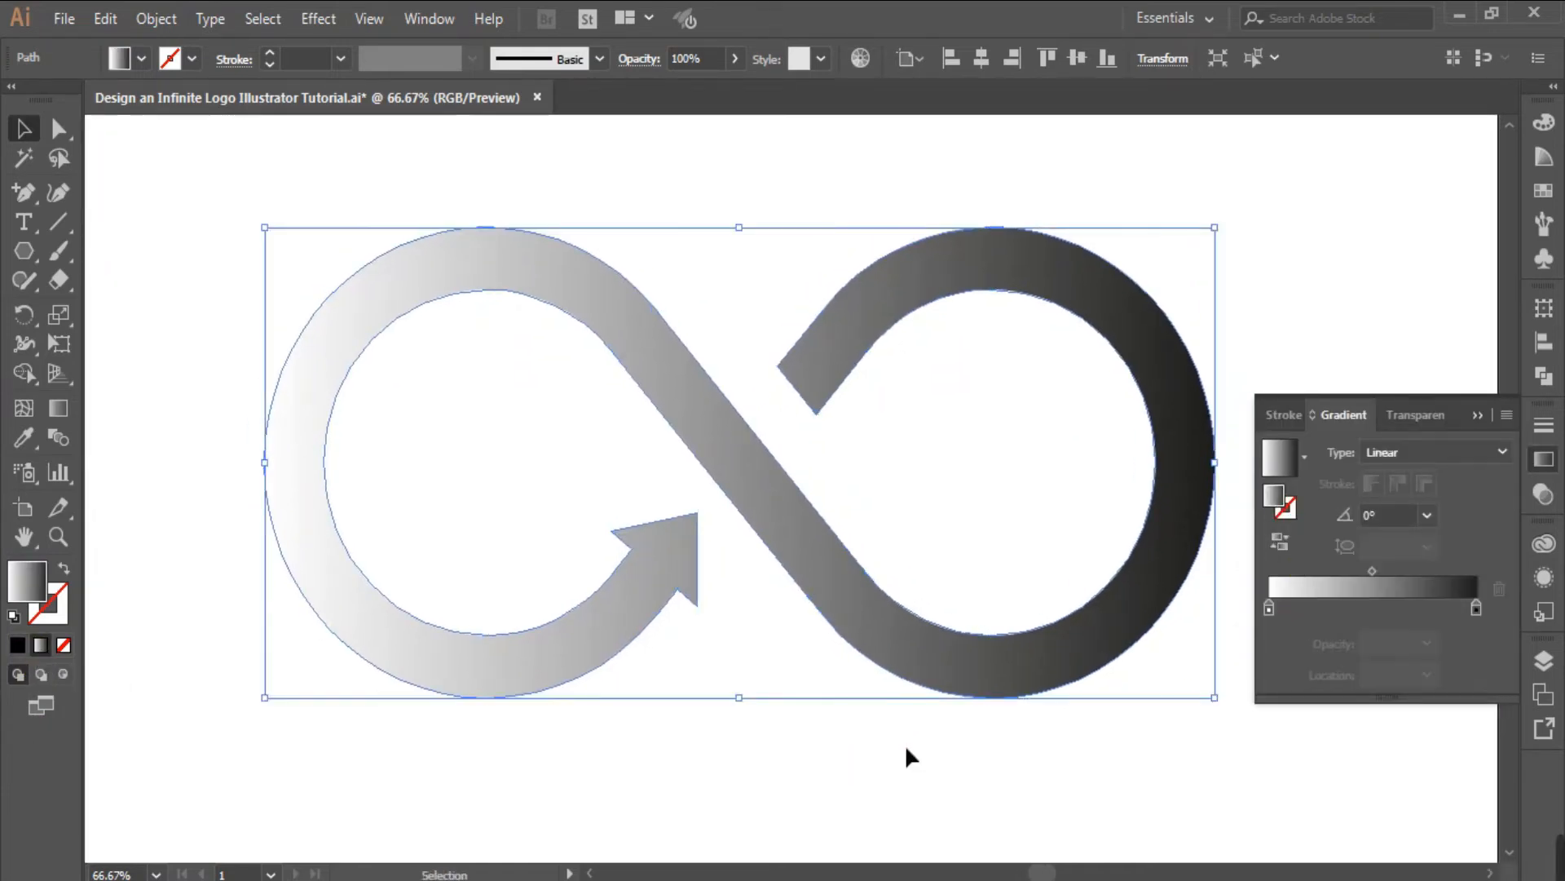
- Color the gradient's start stop with global CMYK Cyan and its end stop with the global purple swatch
click(1275, 618)
click(1274, 615)
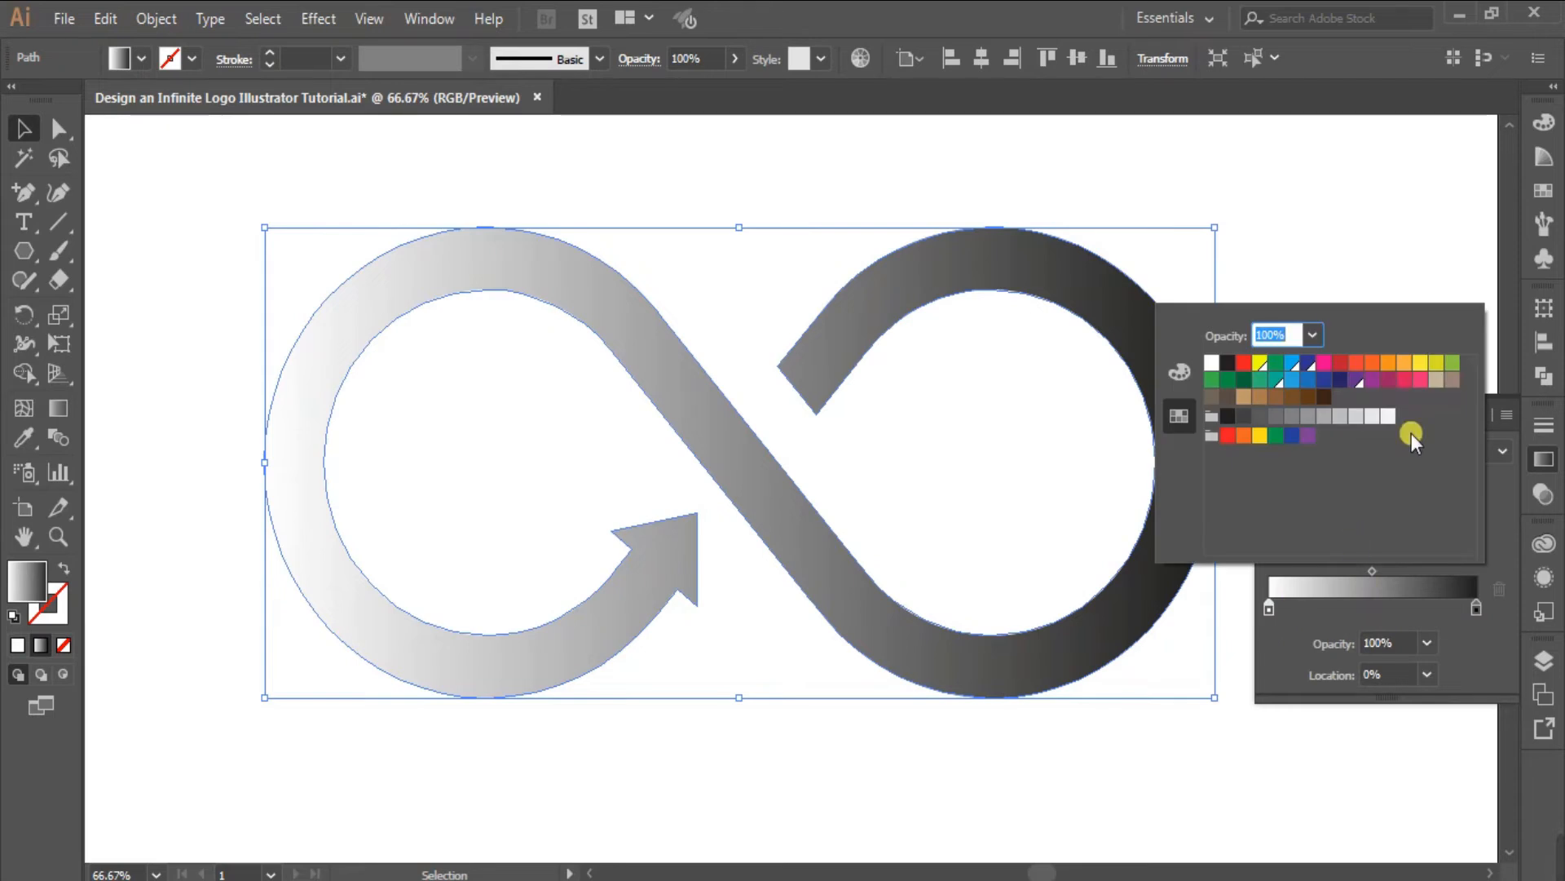
click(1293, 364)
click(1472, 610)
click(1476, 611)
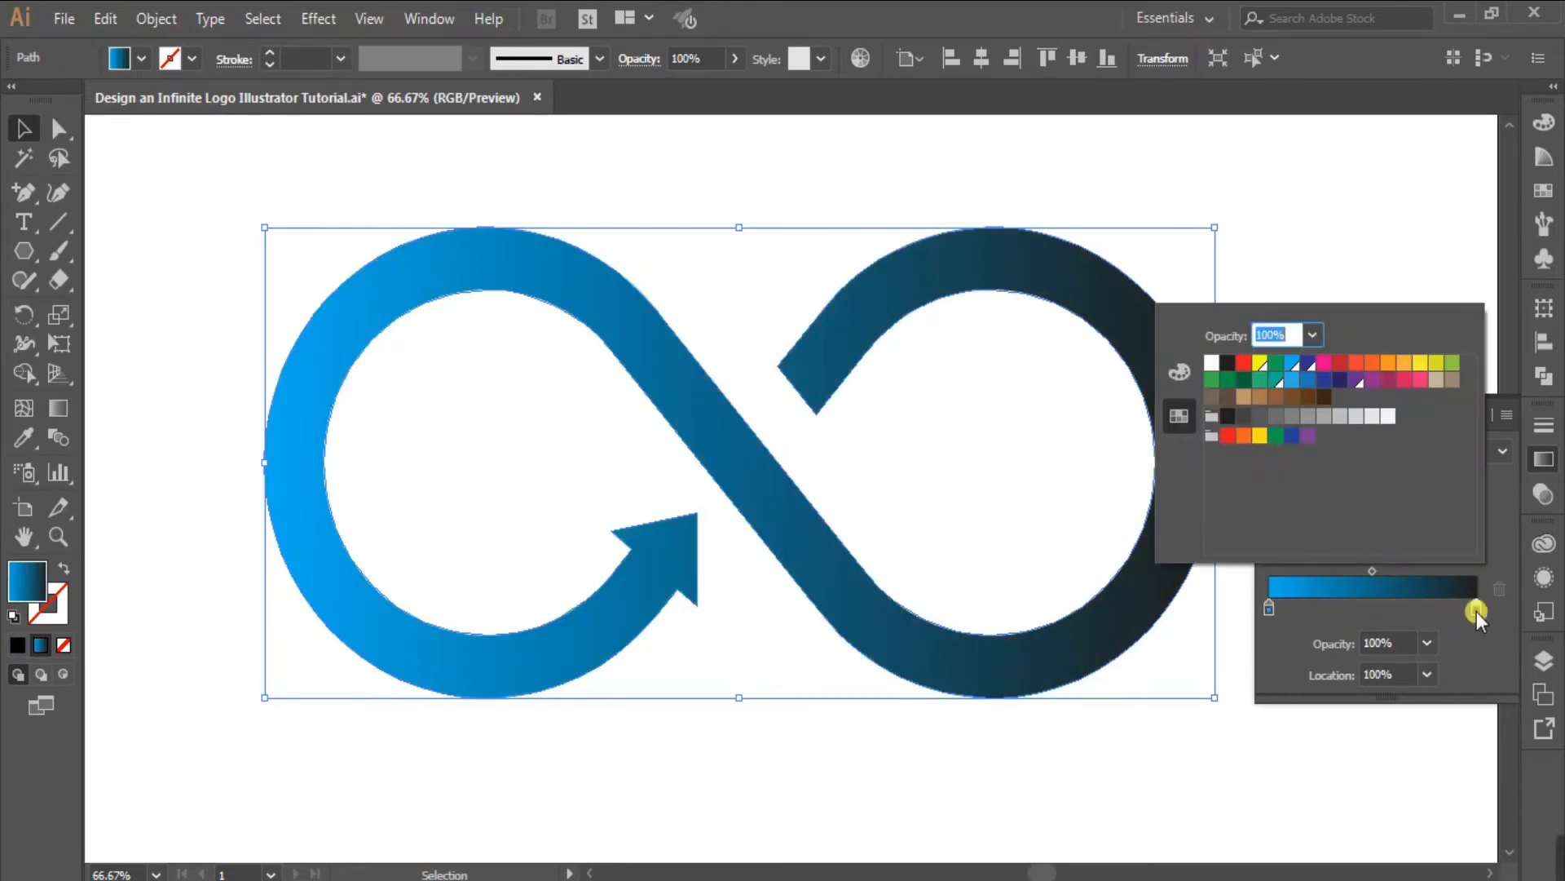
click(1356, 380)
click(1398, 576)
- Add a middle gradient stop at 50% location and color it with the global CMYK Blue swatch
click(1375, 605)
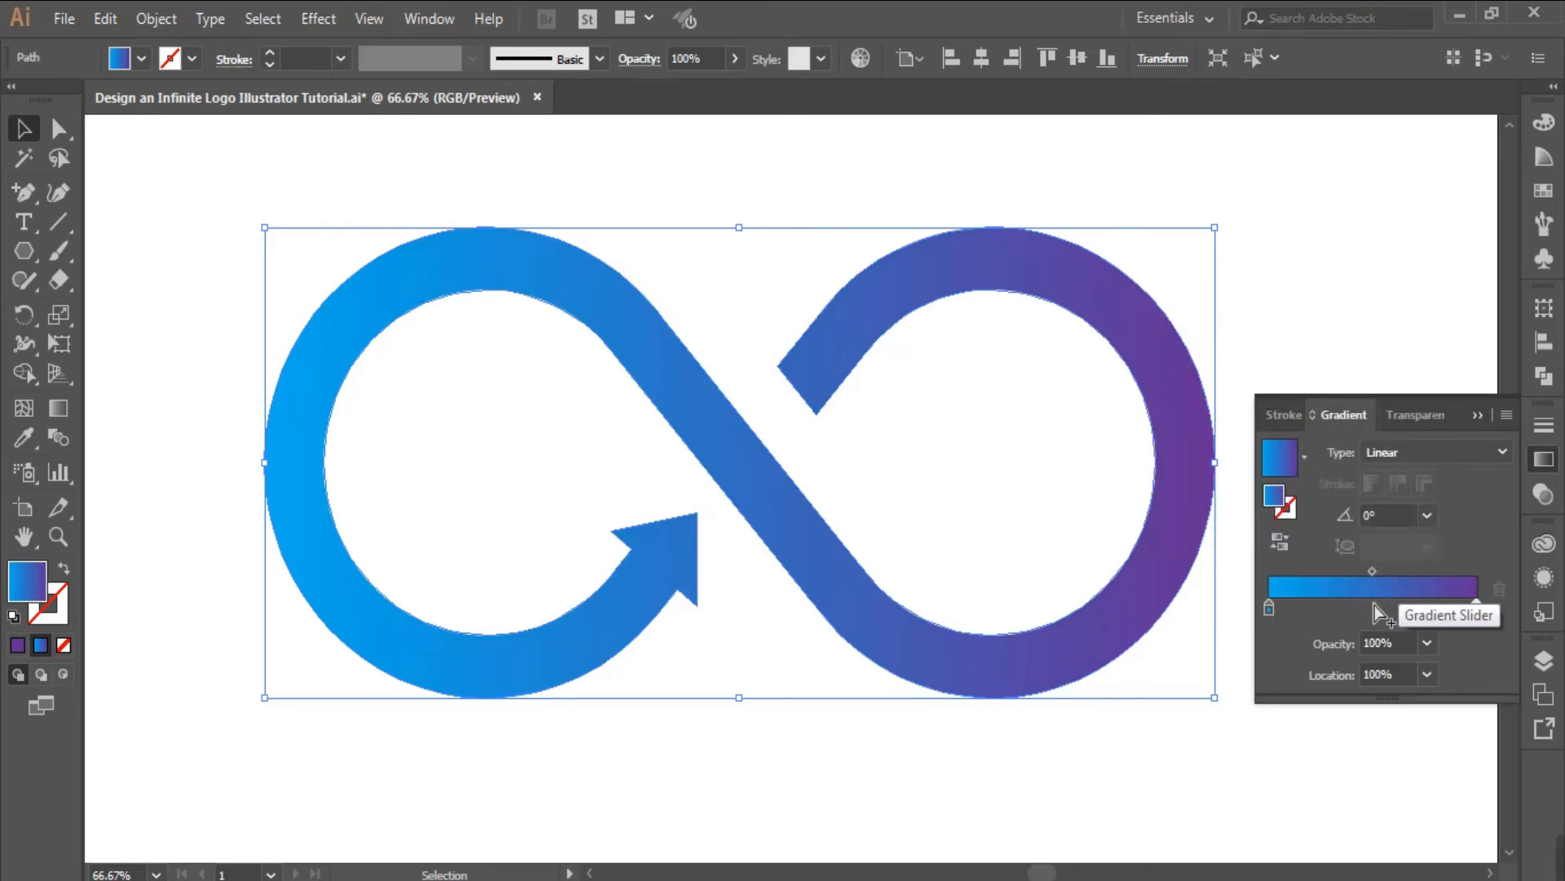
click(1374, 605)
click(1425, 675)
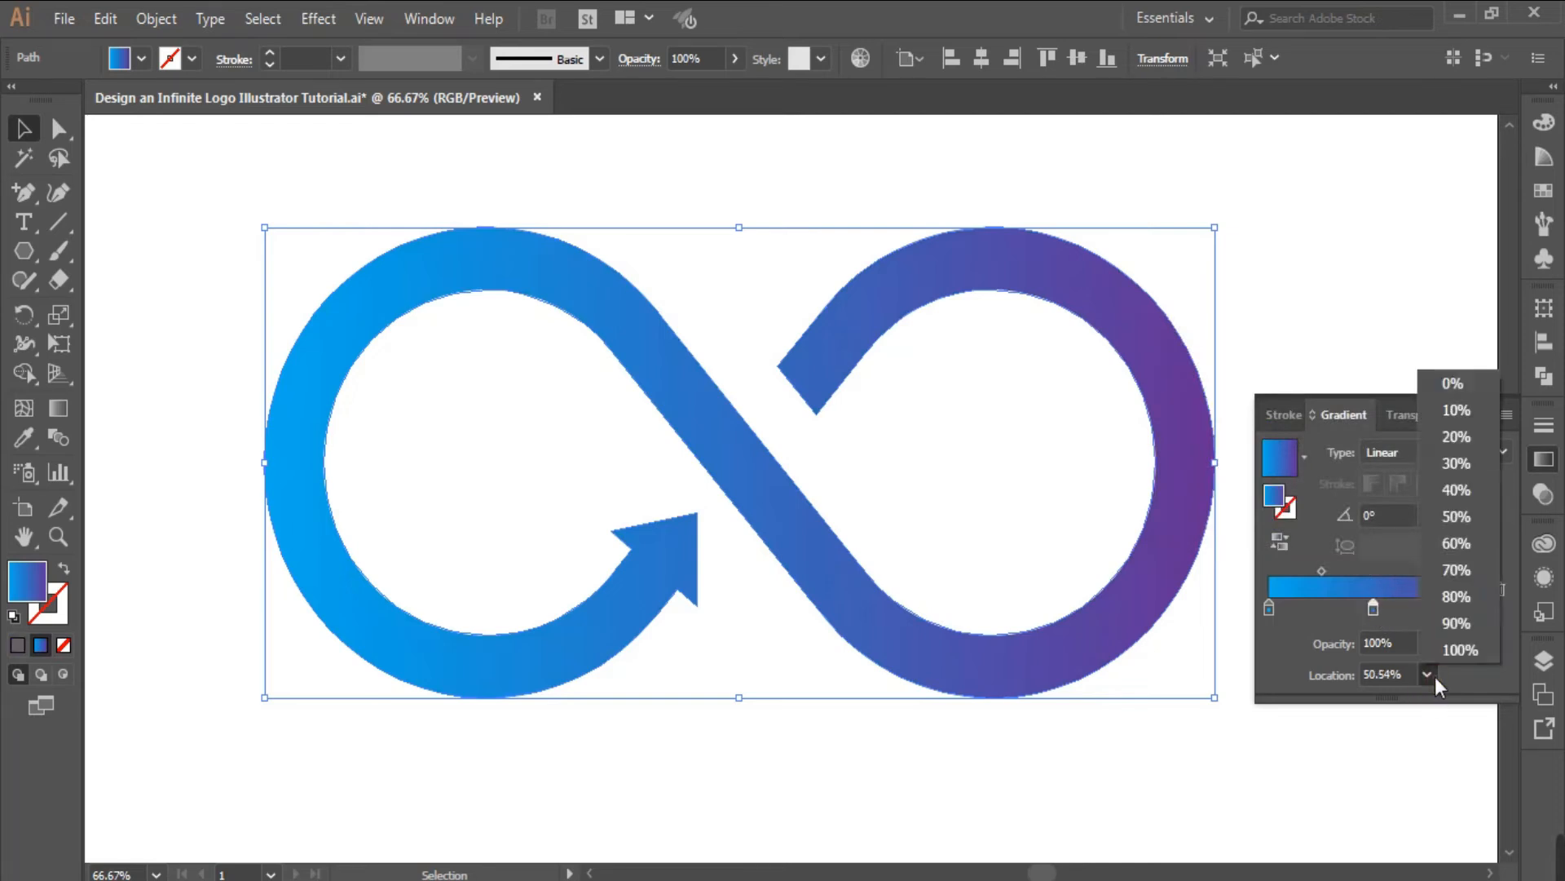
click(1464, 516)
double_click(1373, 608)
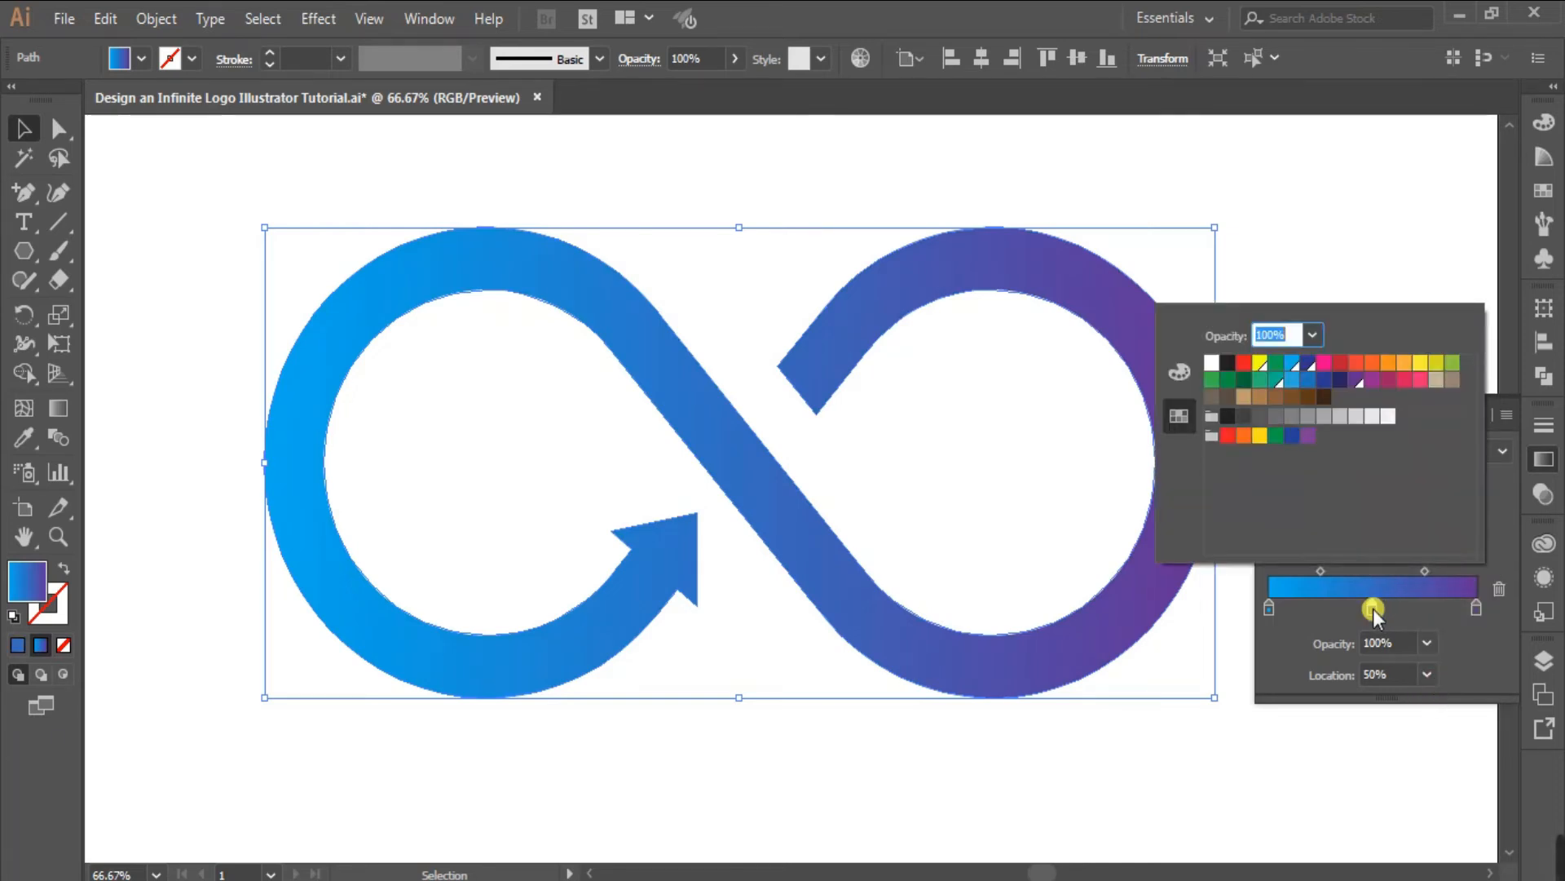
click(1309, 367)
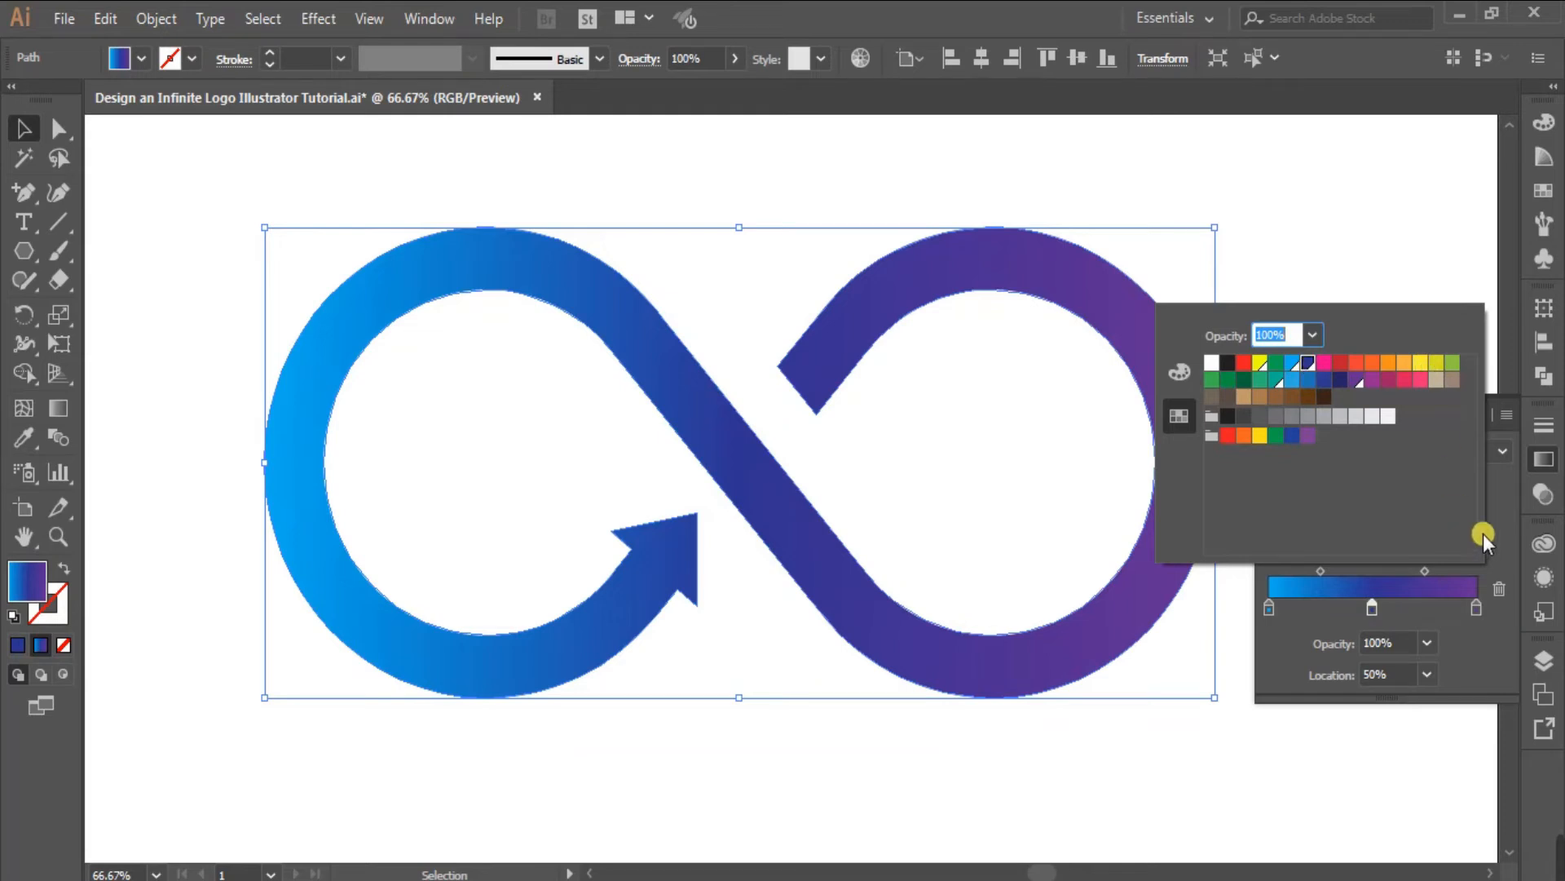
click(1495, 514)
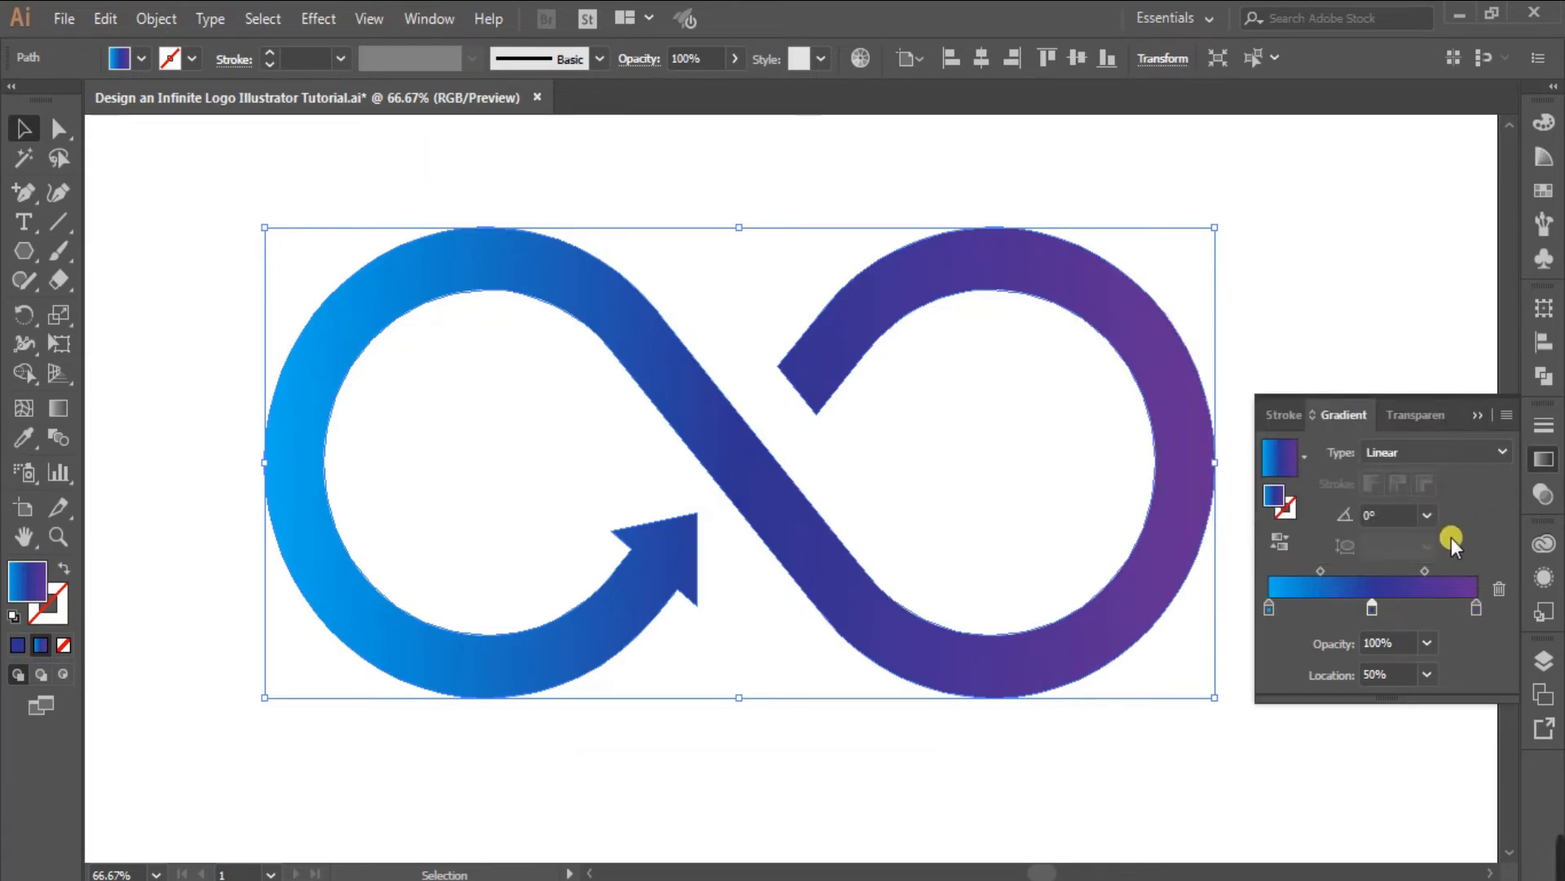
- Set both gradient midpoints to exactly 50% location and deselect the logo
mouse_move(1322, 571)
mouse_down()
mouse_move(1308, 570)
mouse_move(1322, 571)
mouse_up()
click(1427, 674)
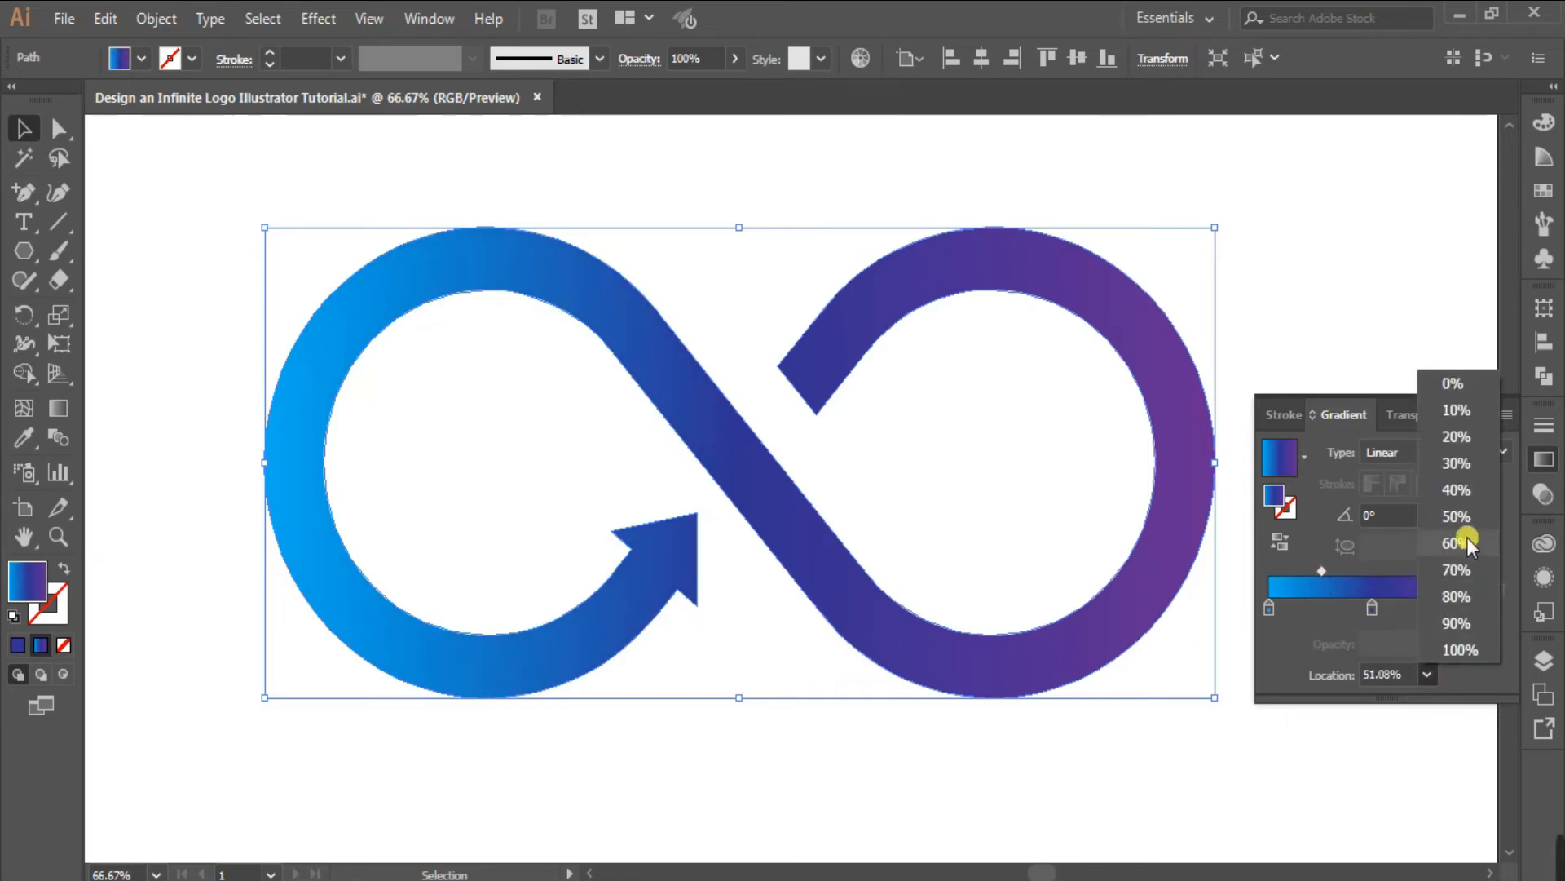
click(1466, 530)
drag(1424, 569, 1429, 570)
click(1427, 674)
click(1466, 511)
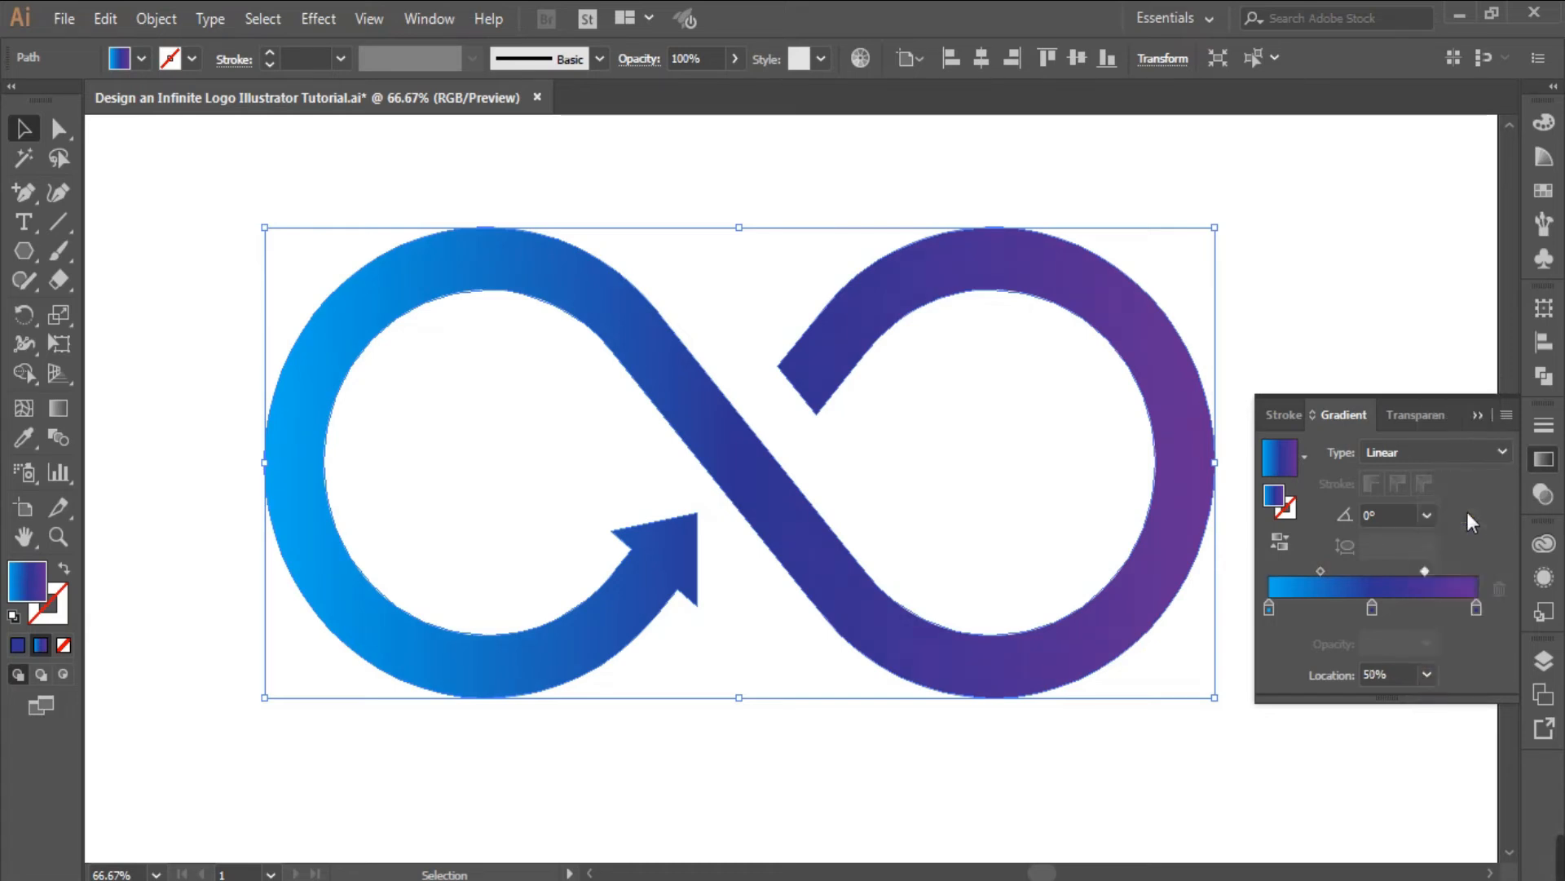
click(1476, 414)
click(1289, 353)
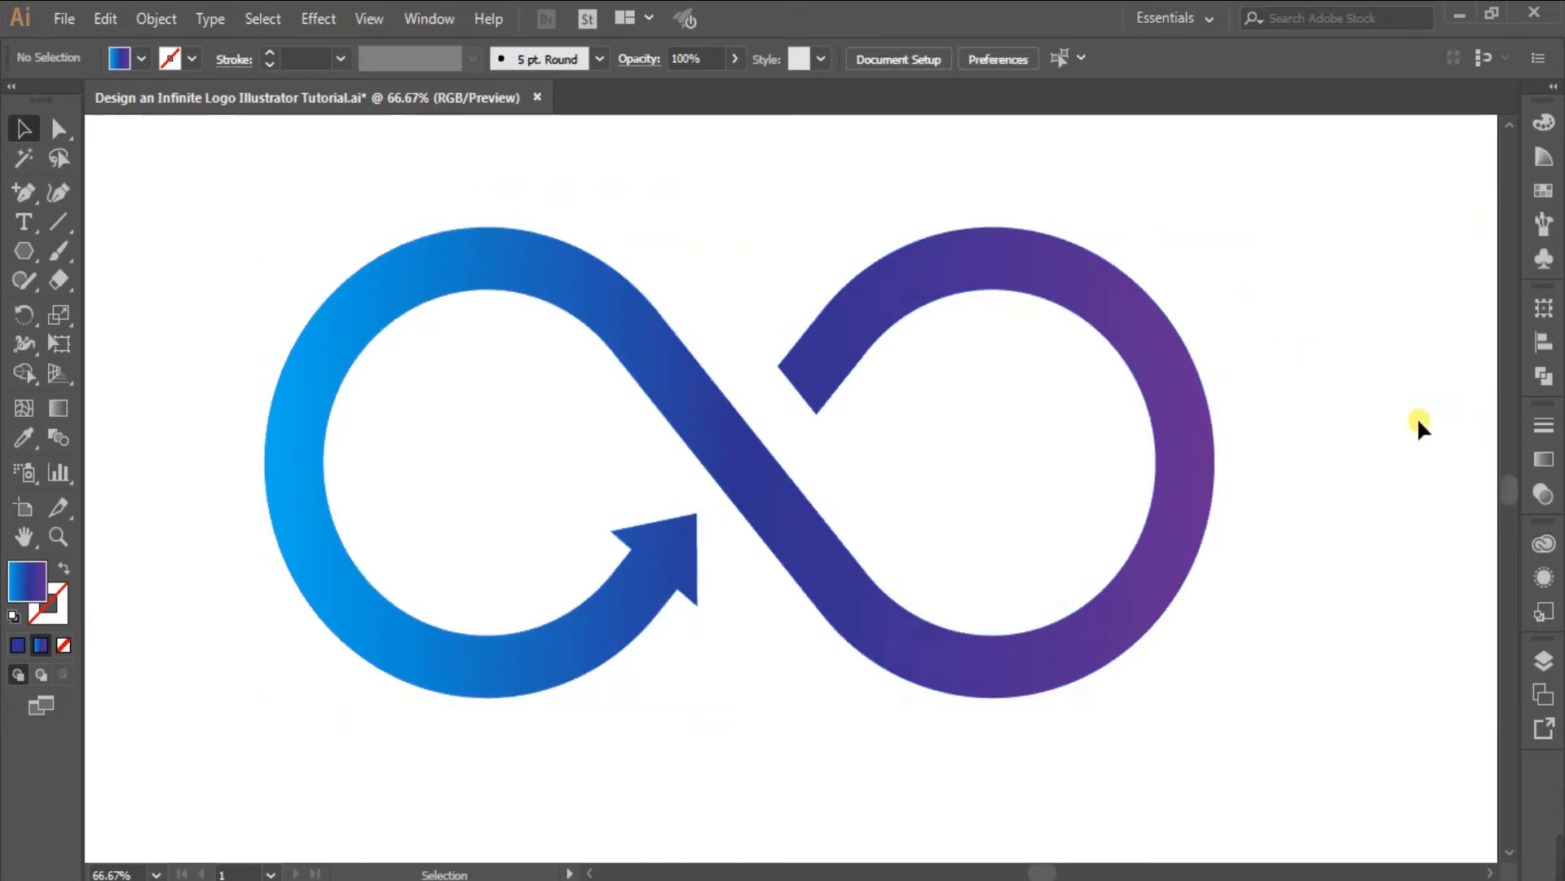
- Lighten the global CMYK Cyan swatch with preview on, raising red to 50 and fine-tuning green and blue
click(1543, 190)
double_click(1381, 189)
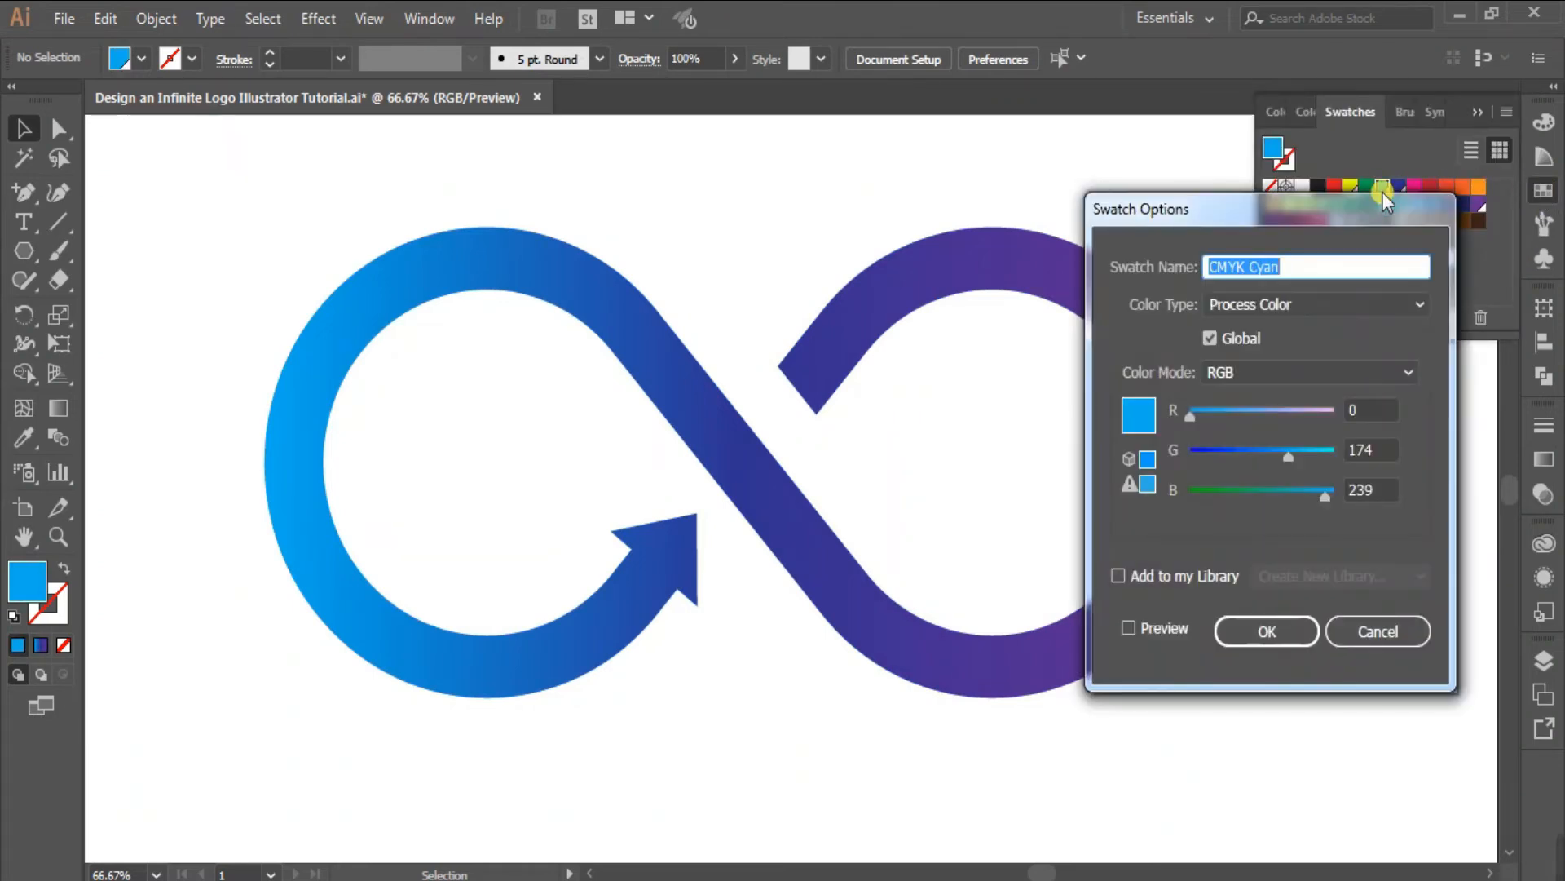
mouse_move(1386, 204)
mouse_down()
mouse_move(1427, 226)
mouse_move(1394, 212)
mouse_up()
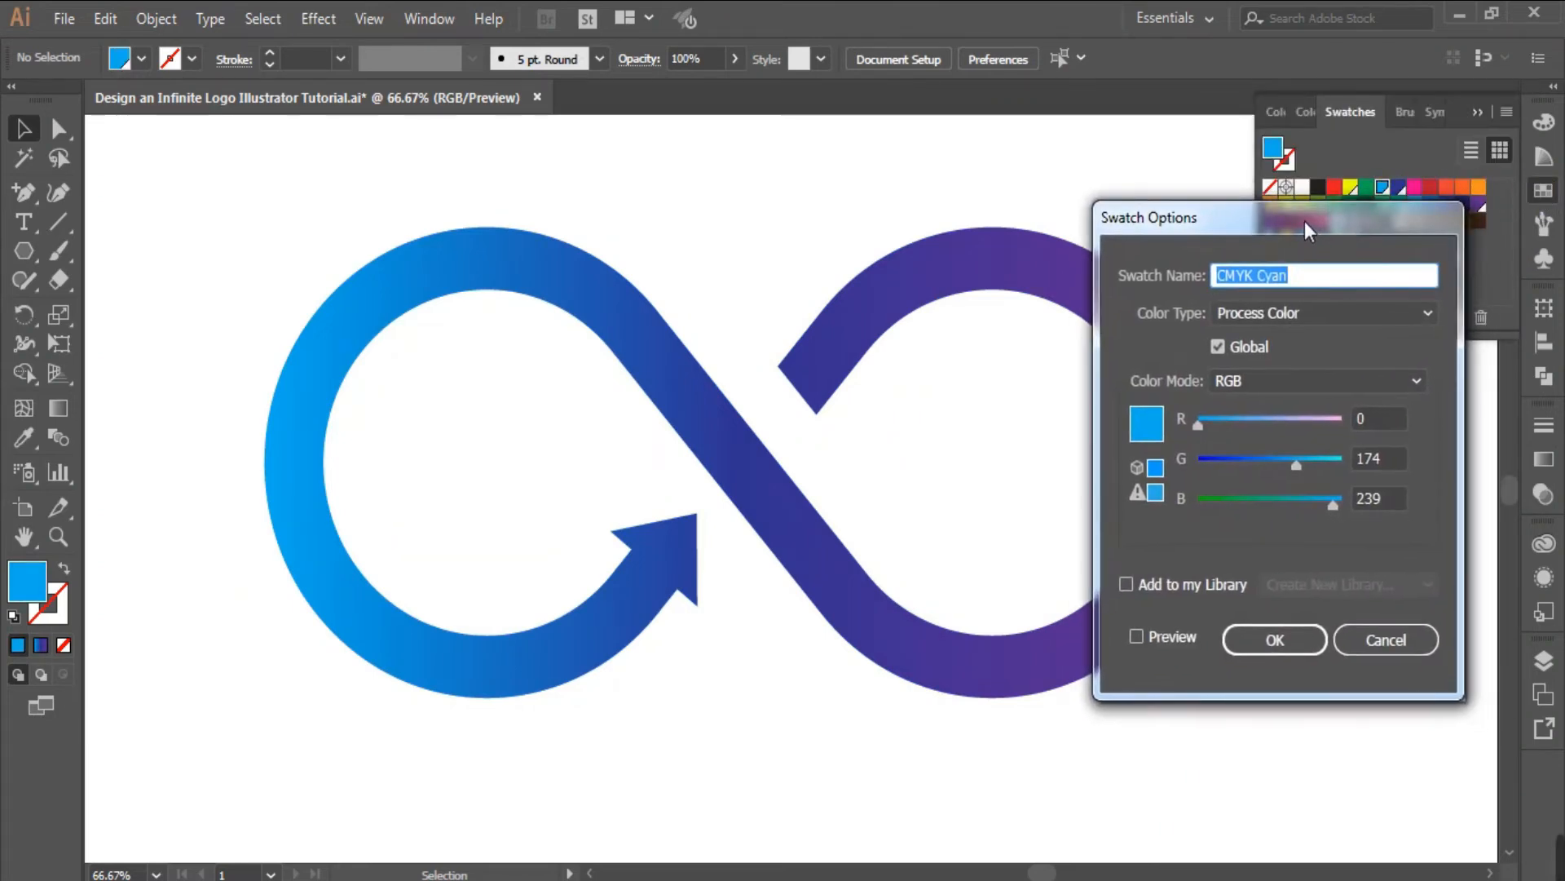
click(1140, 636)
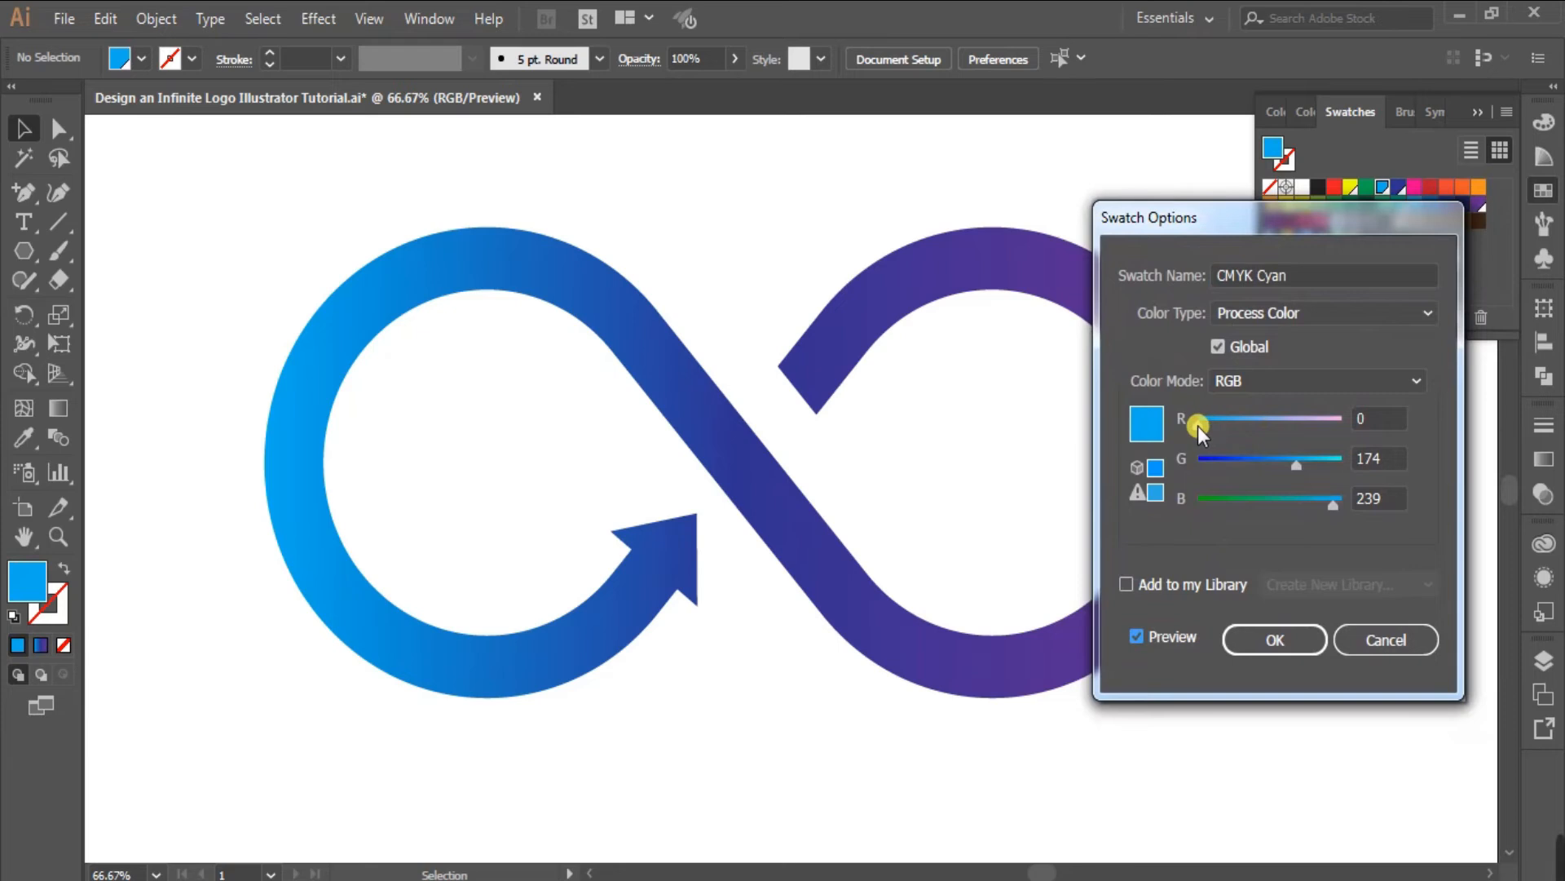
drag(1197, 425, 1230, 426)
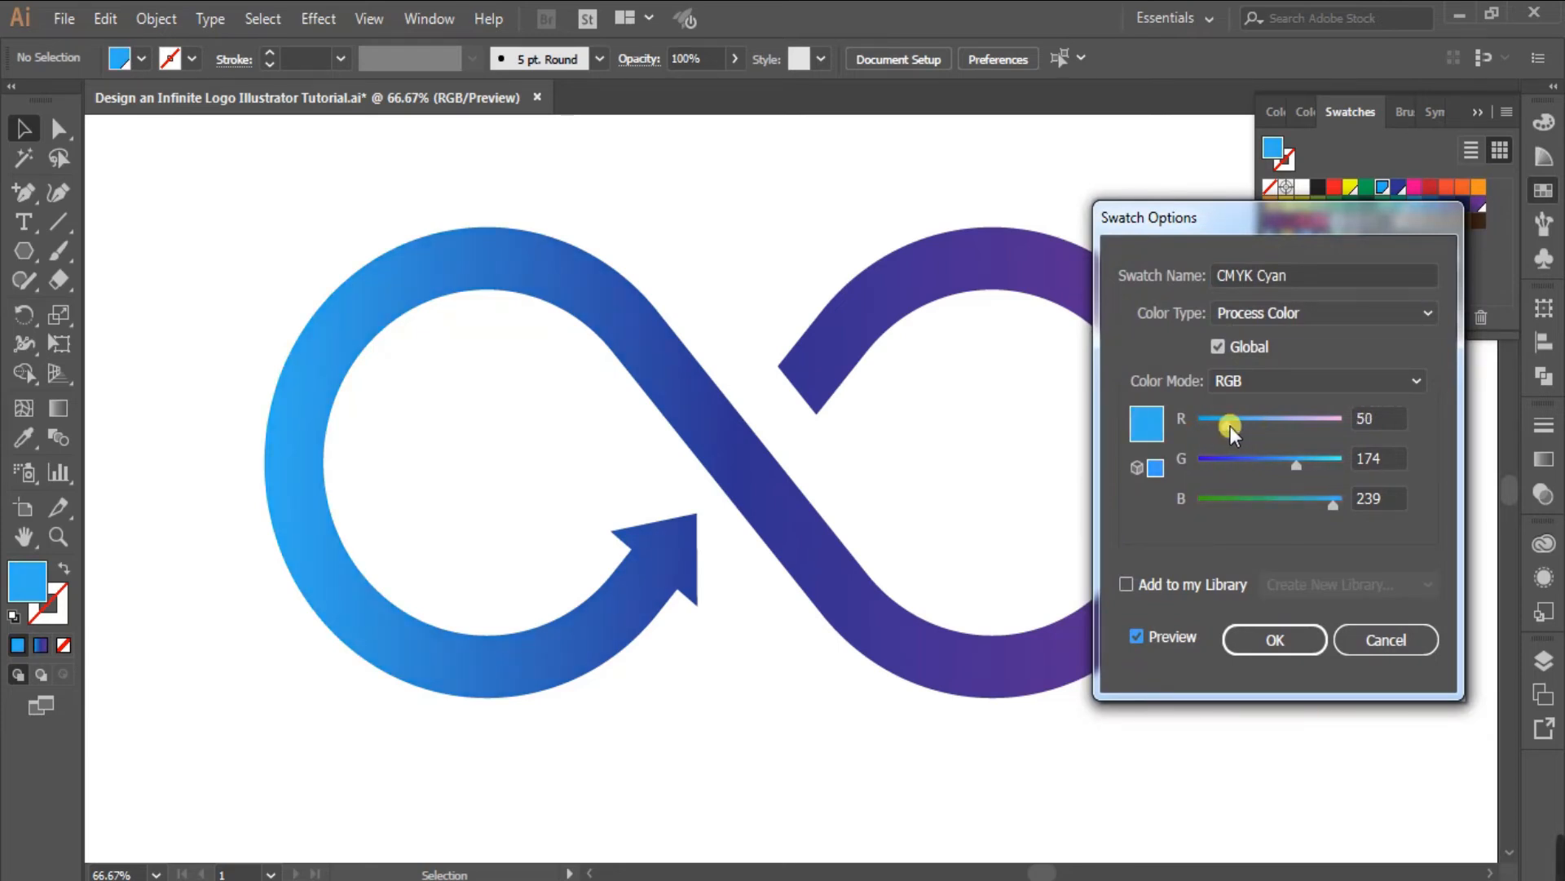
mouse_move(1298, 463)
mouse_down()
mouse_move(1274, 463)
mouse_move(1301, 468)
mouse_up()
click(1302, 468)
mouse_move(1327, 507)
mouse_down()
mouse_move(1348, 511)
mouse_move(1334, 506)
mouse_up()
click(1274, 639)
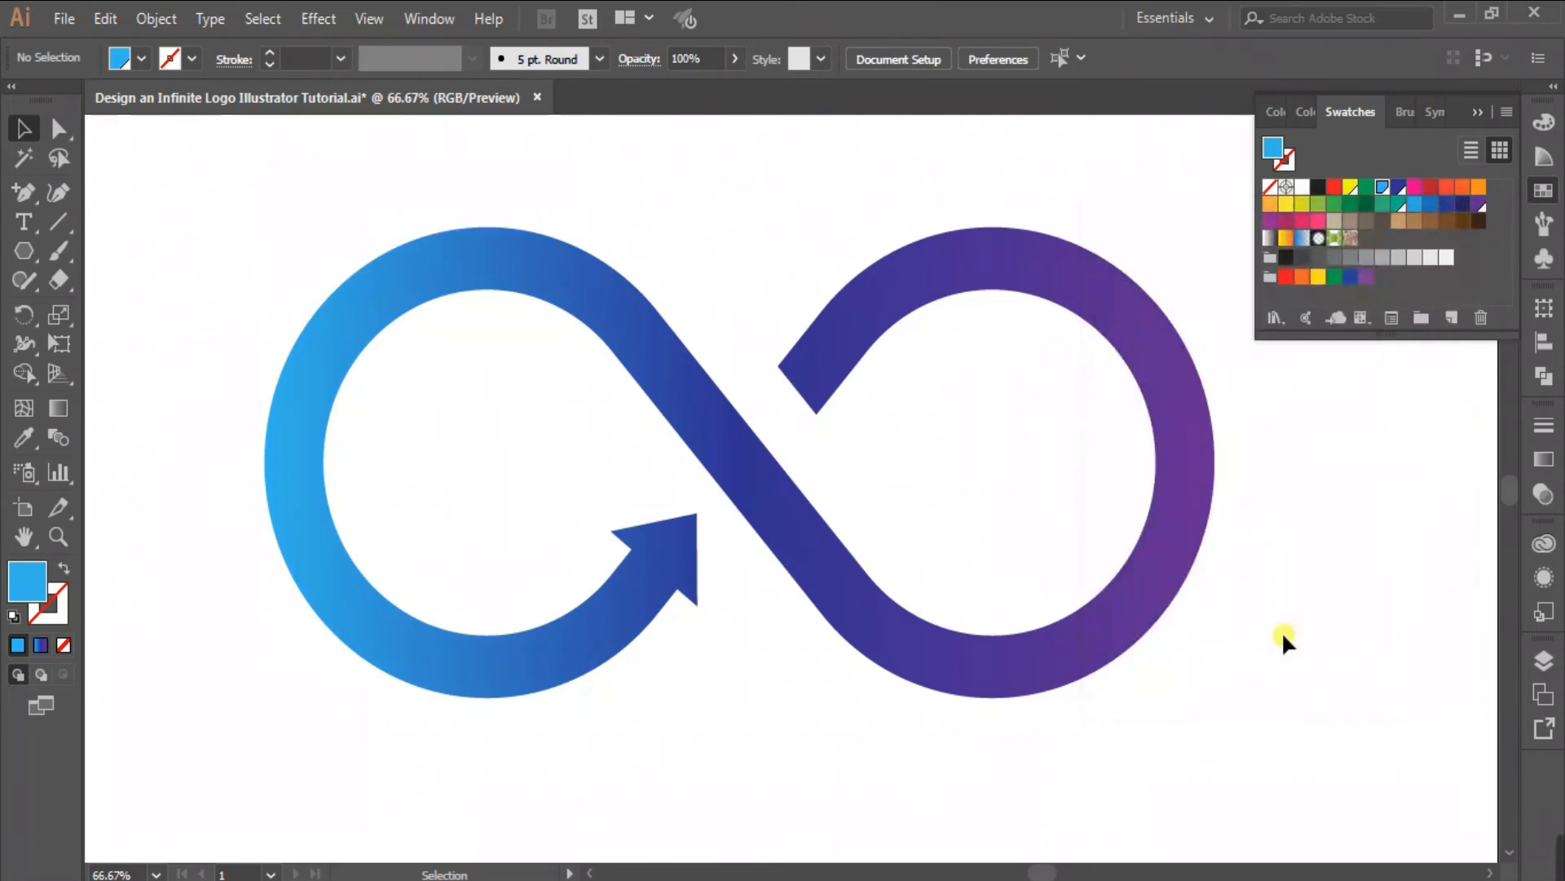
- Adjust the global CMYK Blue swatch with preview on, setting red to 50 and green to 67 and fine-tuning blue
double_click(1397, 188)
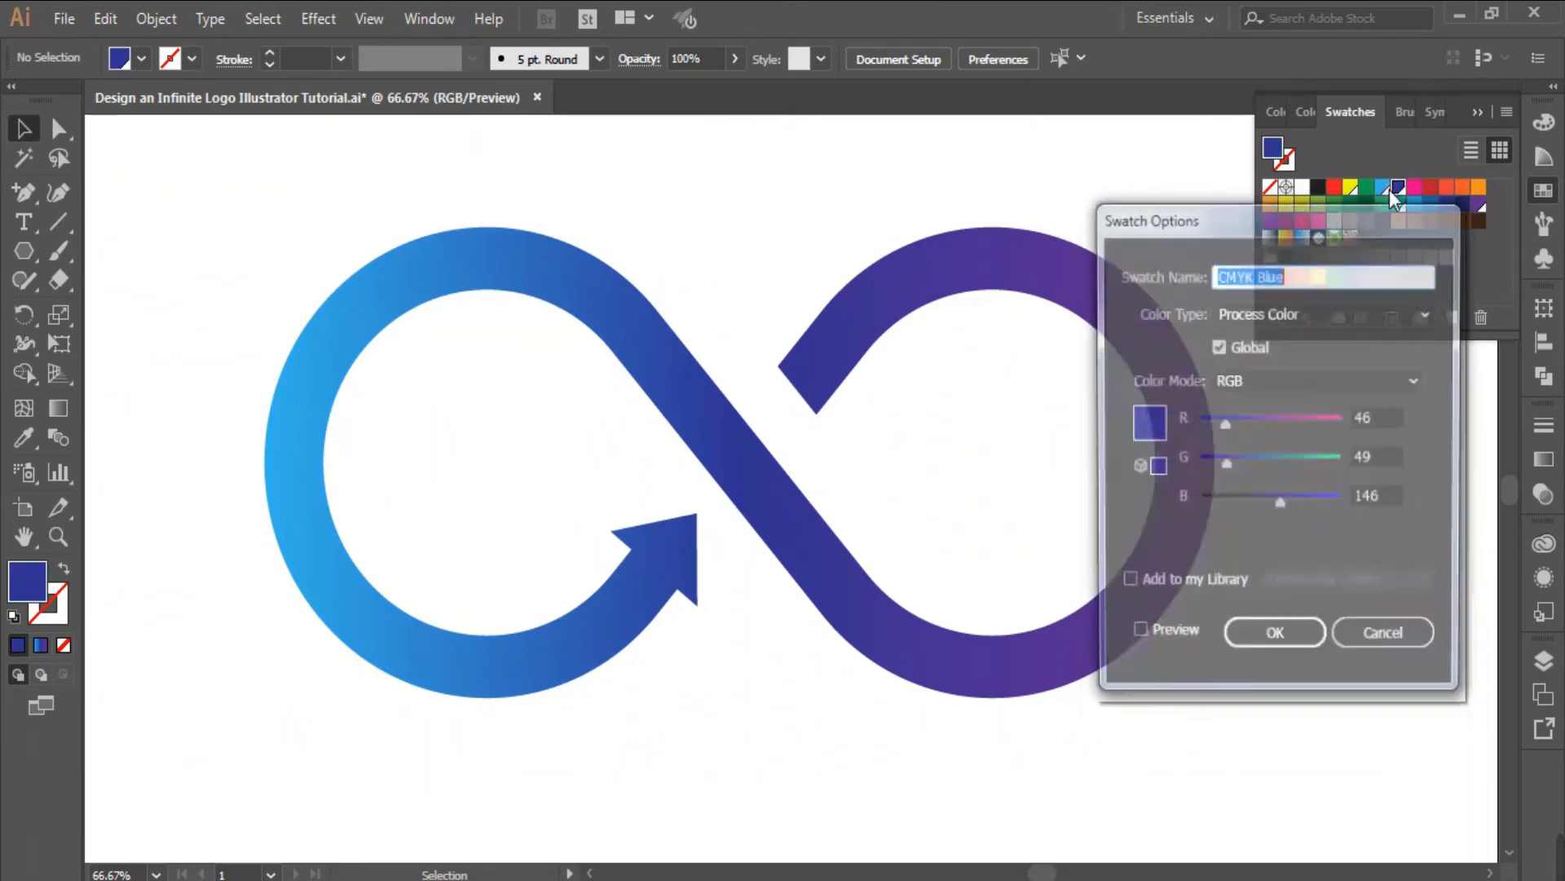
drag(1282, 215, 1315, 226)
click(1170, 646)
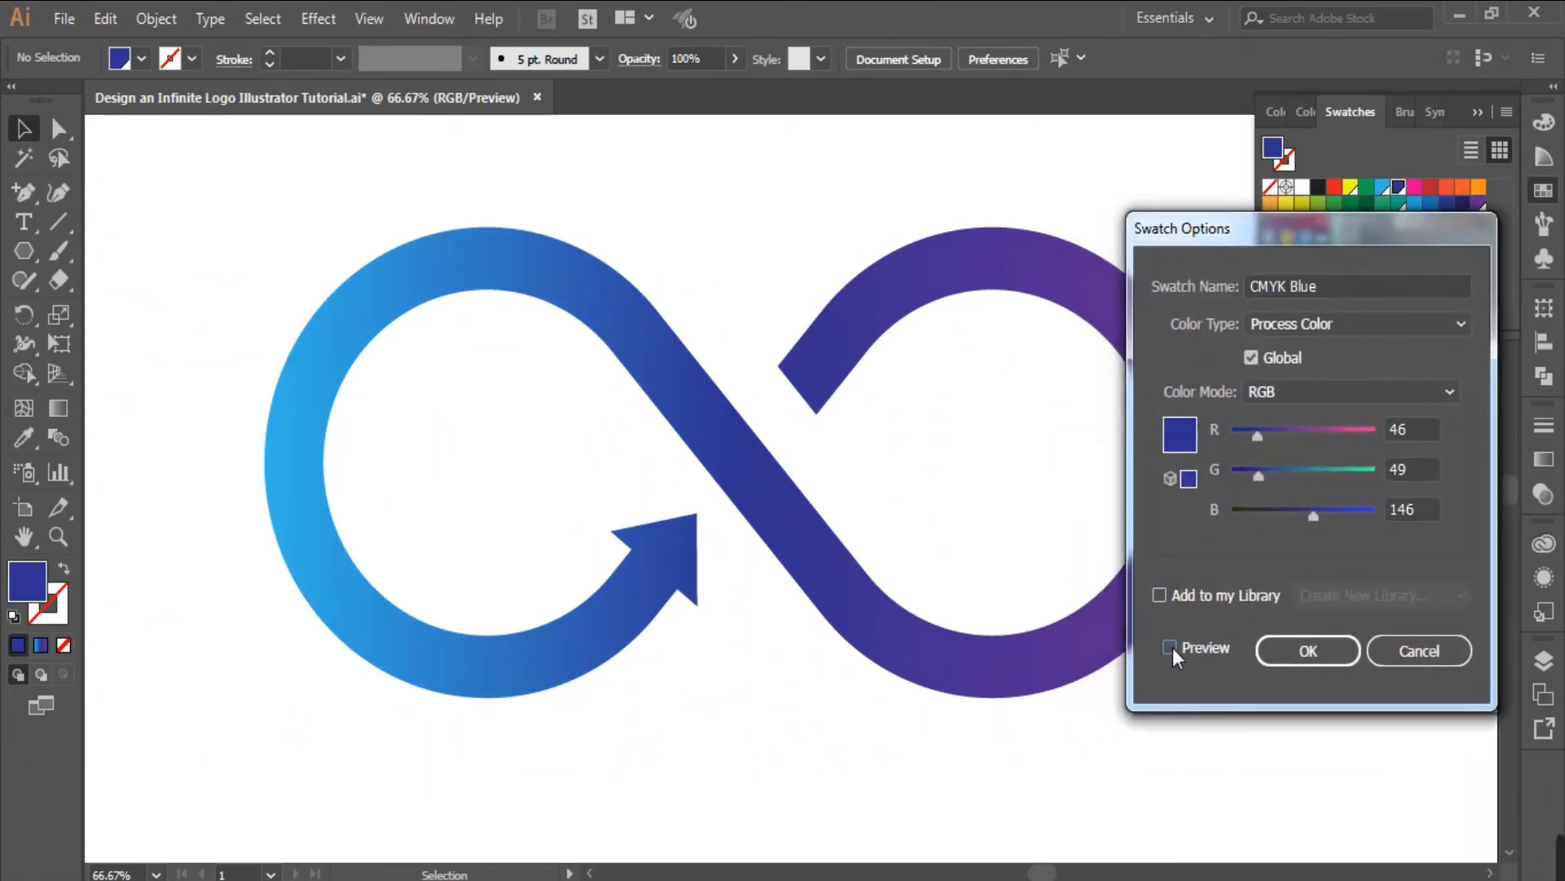
drag(1257, 439, 1260, 438)
click(1259, 438)
drag(1259, 477, 1269, 476)
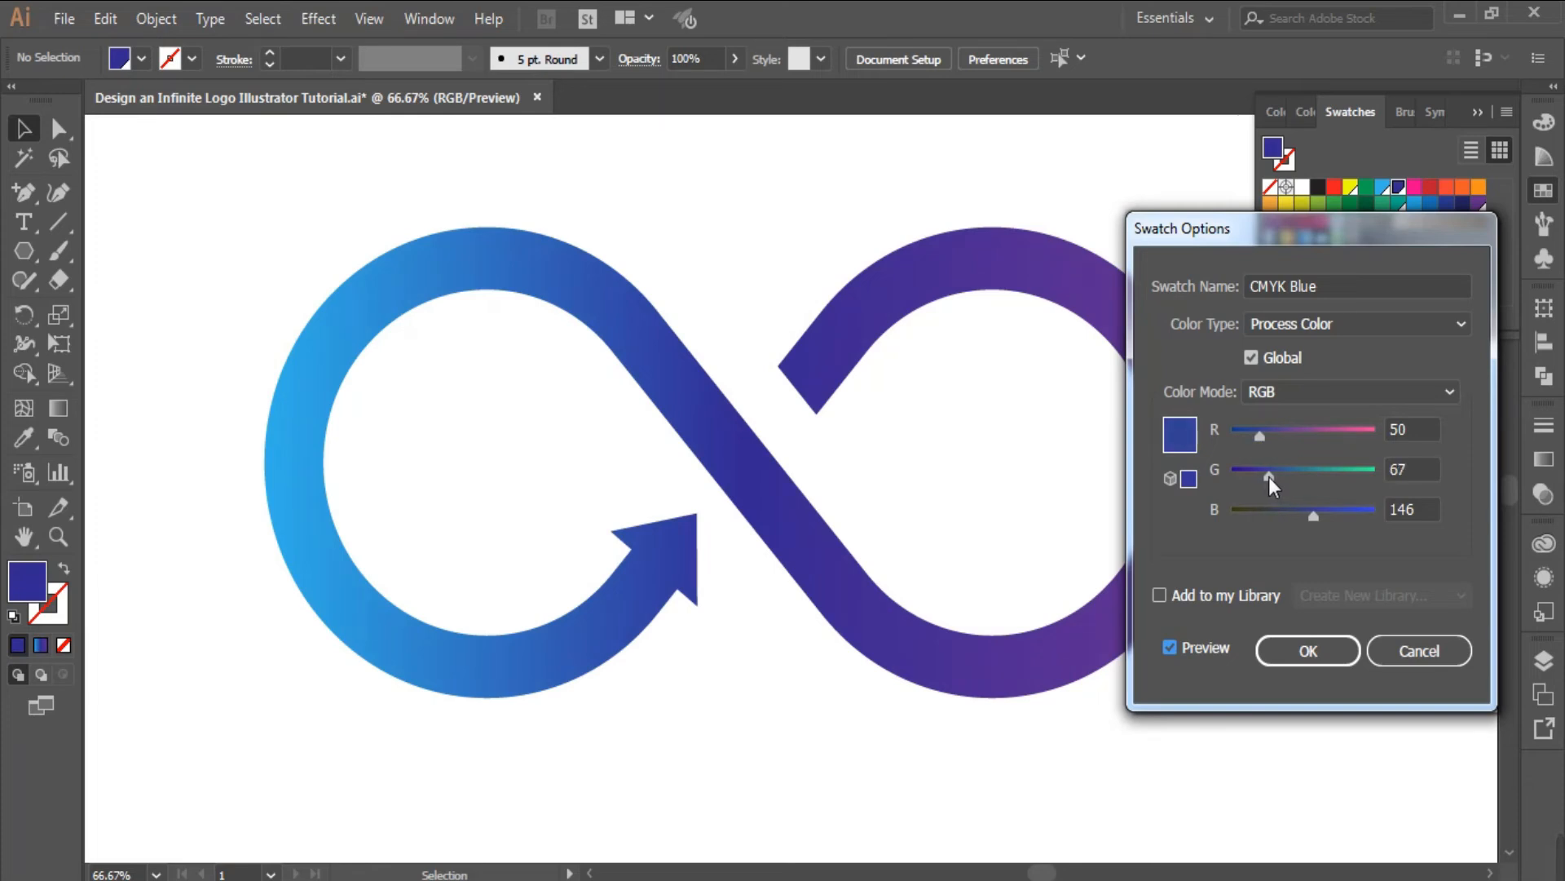
click(1268, 476)
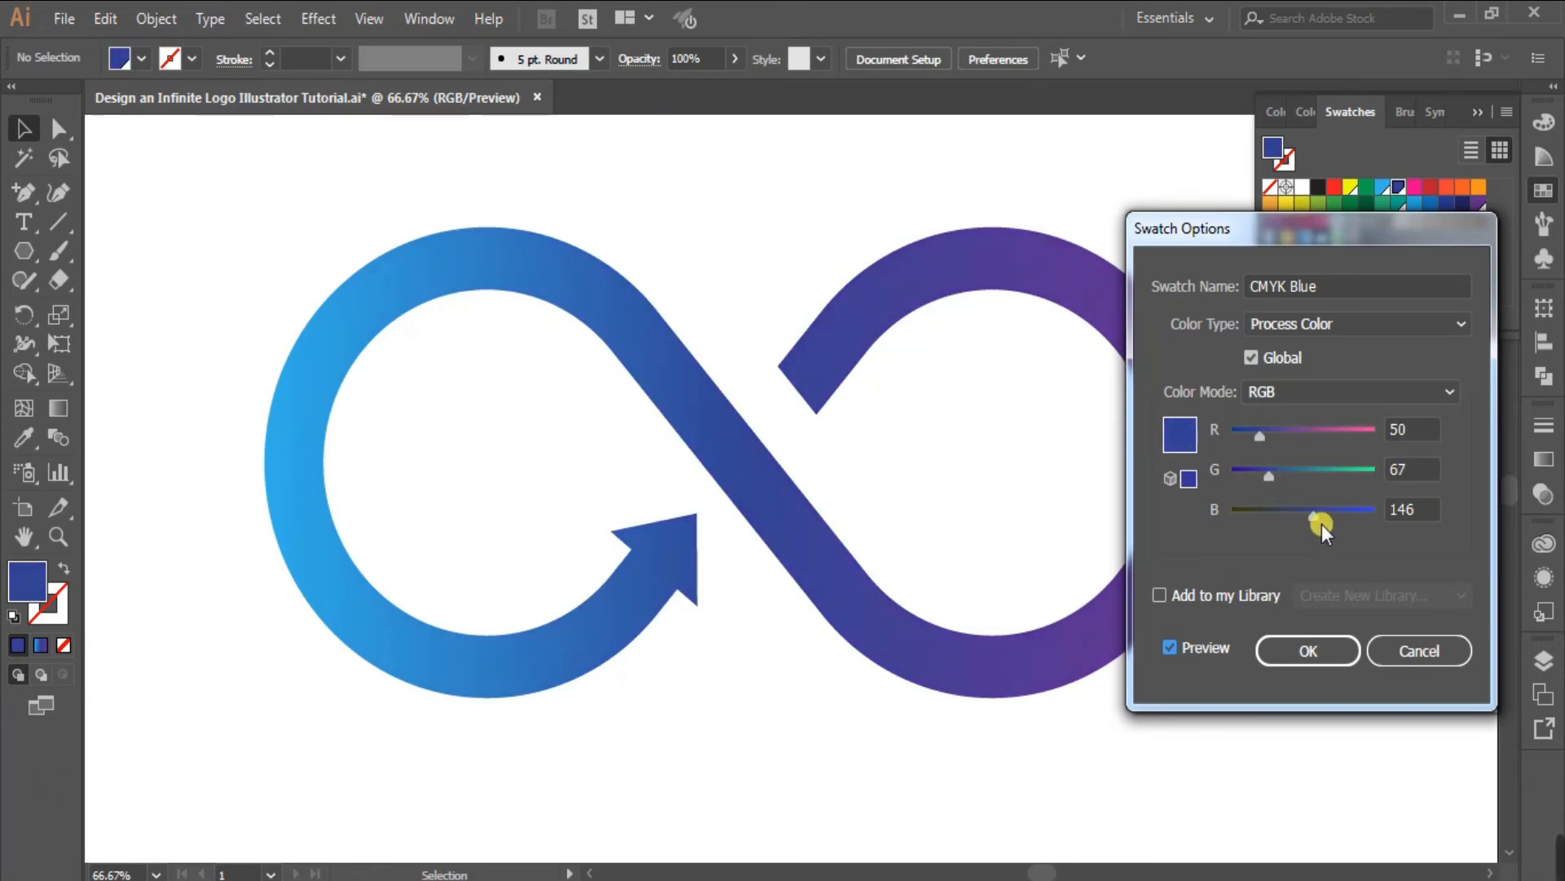
drag(1321, 520, 1317, 517)
click(1310, 651)
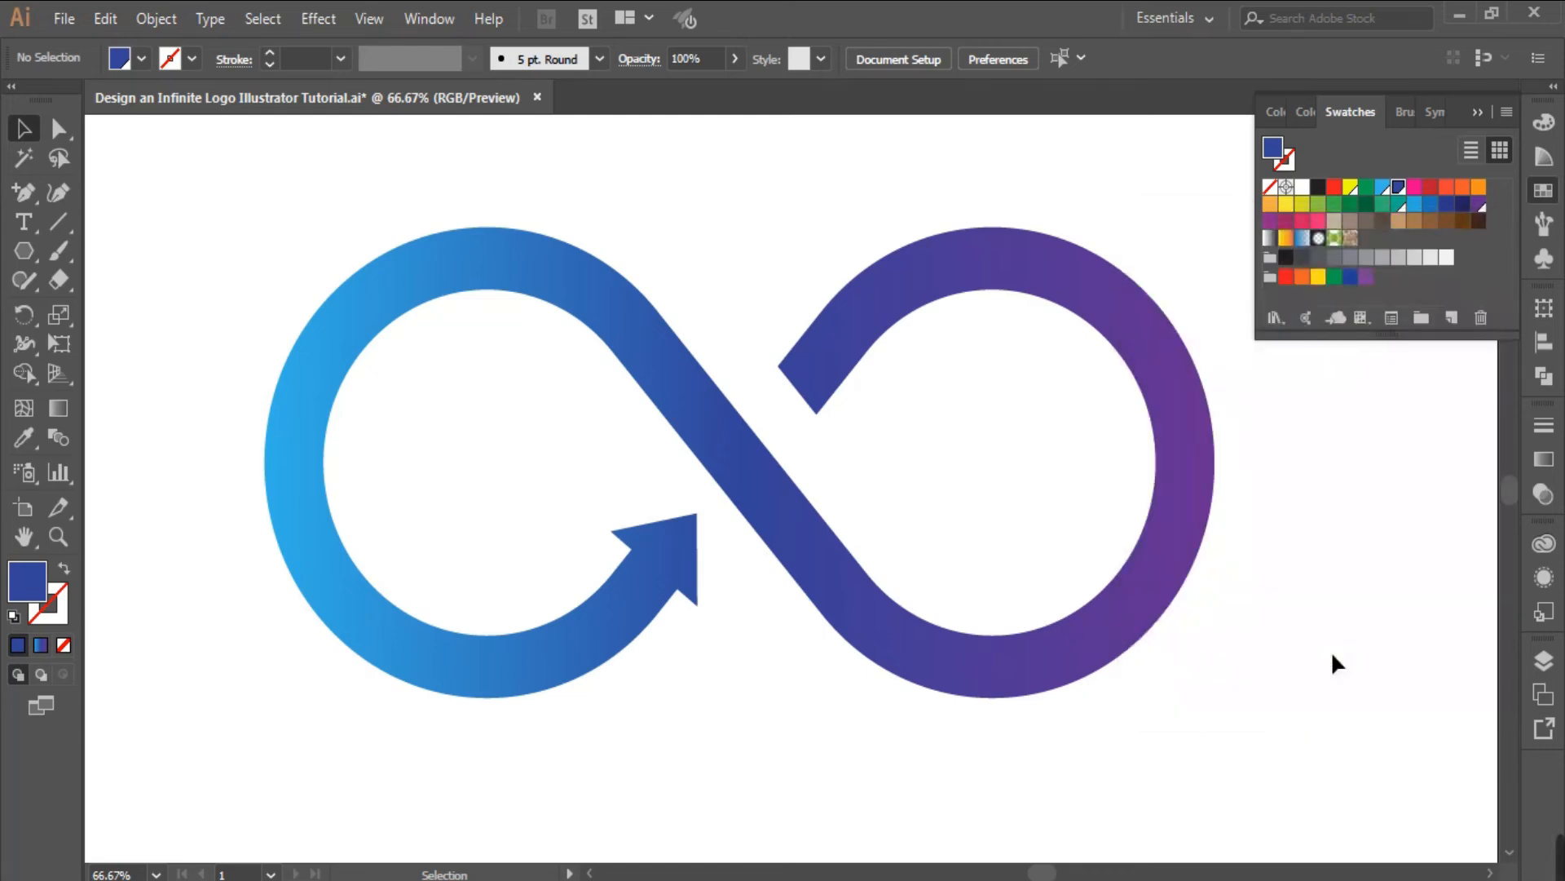
- Set the red value of the global purple swatch C=75 M=100 Y=0 K=0 to 86 with preview on
double_click(1477, 204)
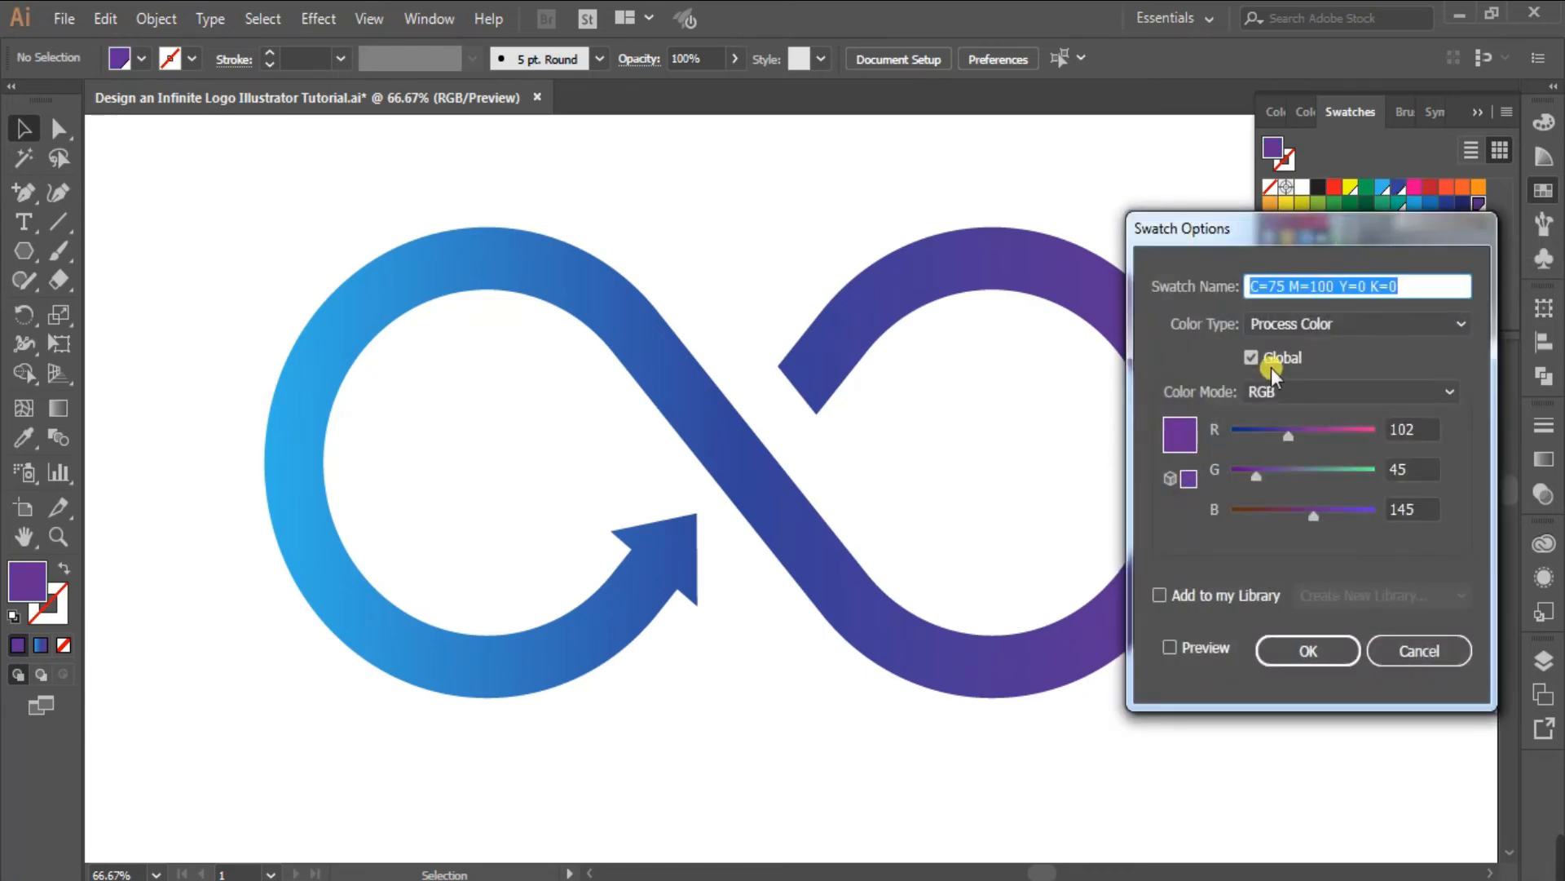
click(1170, 647)
drag(1290, 438, 1281, 437)
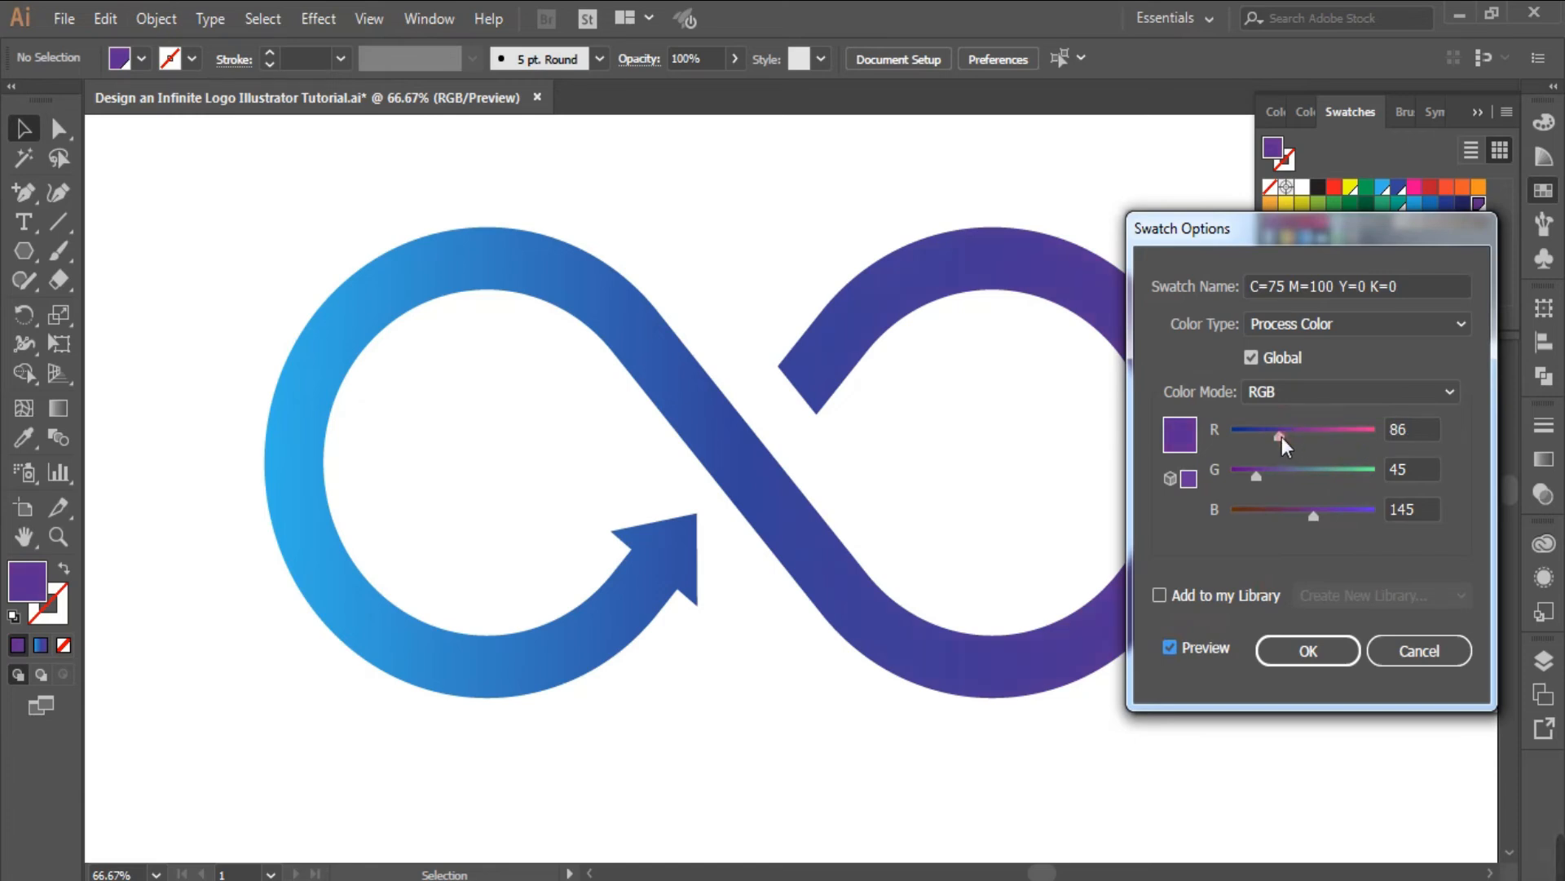
click(1313, 649)
- Mute the global purple swatch with preview on, setting red to 78, green to 67 and blue to 131
drag(1142, 699, 845, 703)
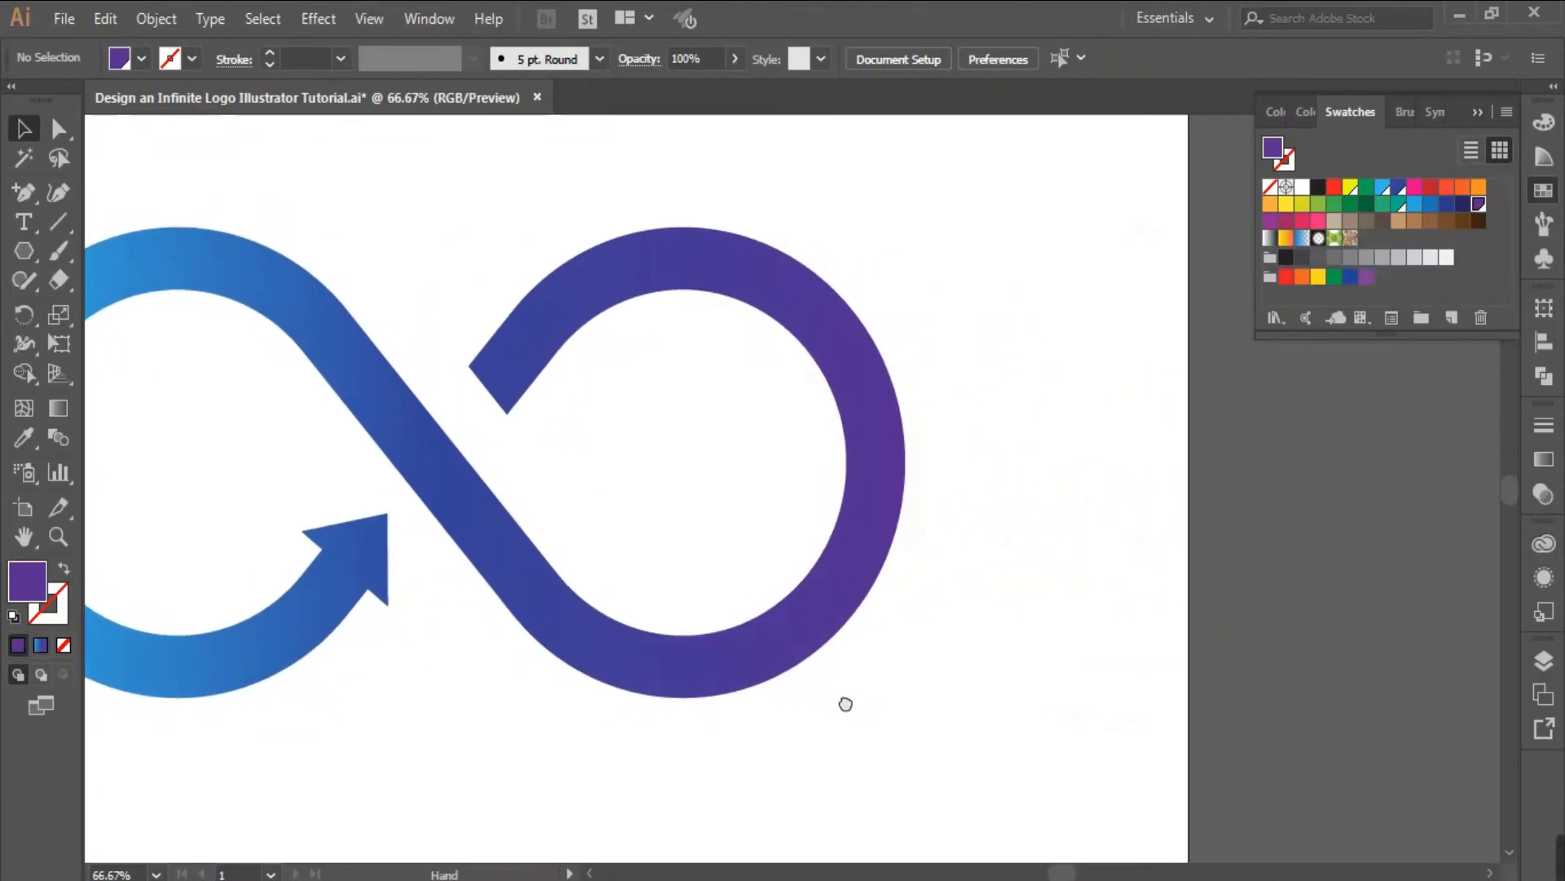
double_click(1476, 206)
click(1169, 647)
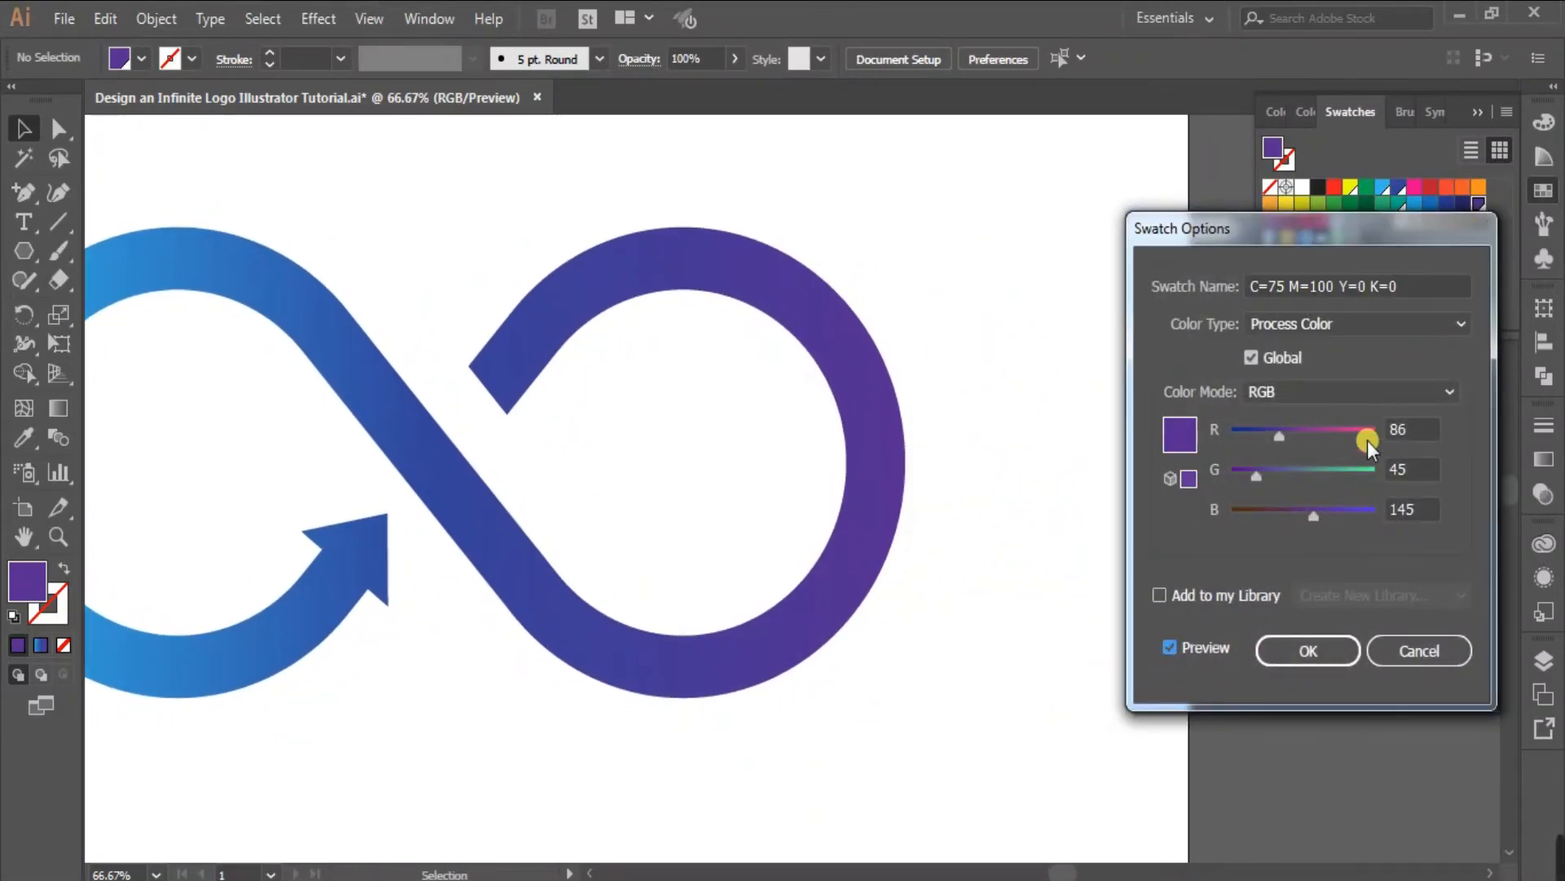
drag(1367, 440, 1274, 438)
drag(1255, 478, 1270, 477)
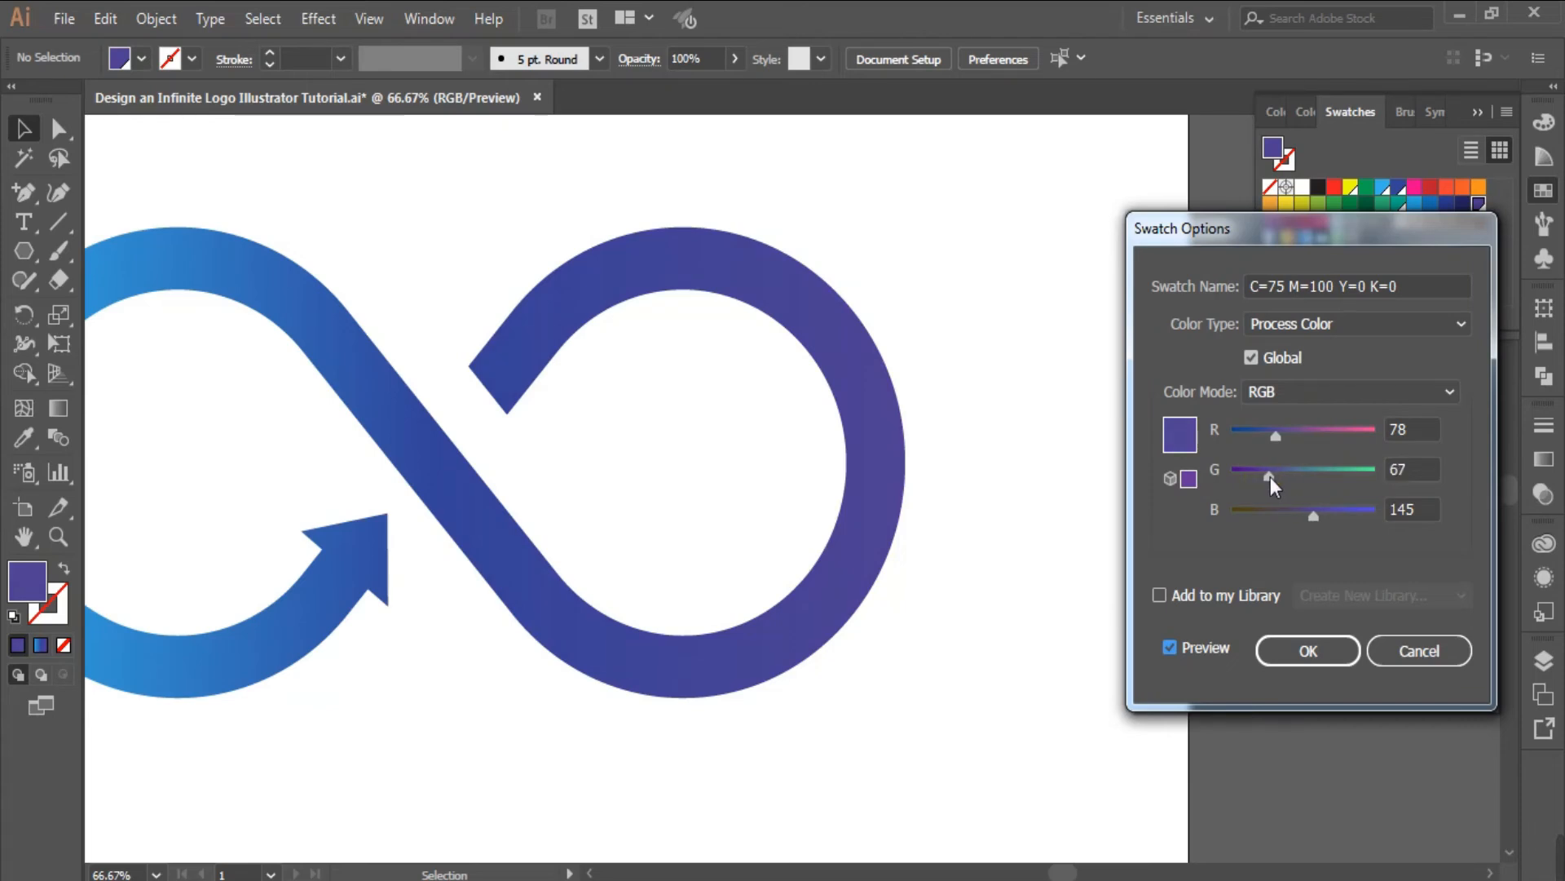
drag(1313, 521, 1305, 521)
click(1304, 520)
drag(1304, 518, 1304, 520)
click(1321, 651)
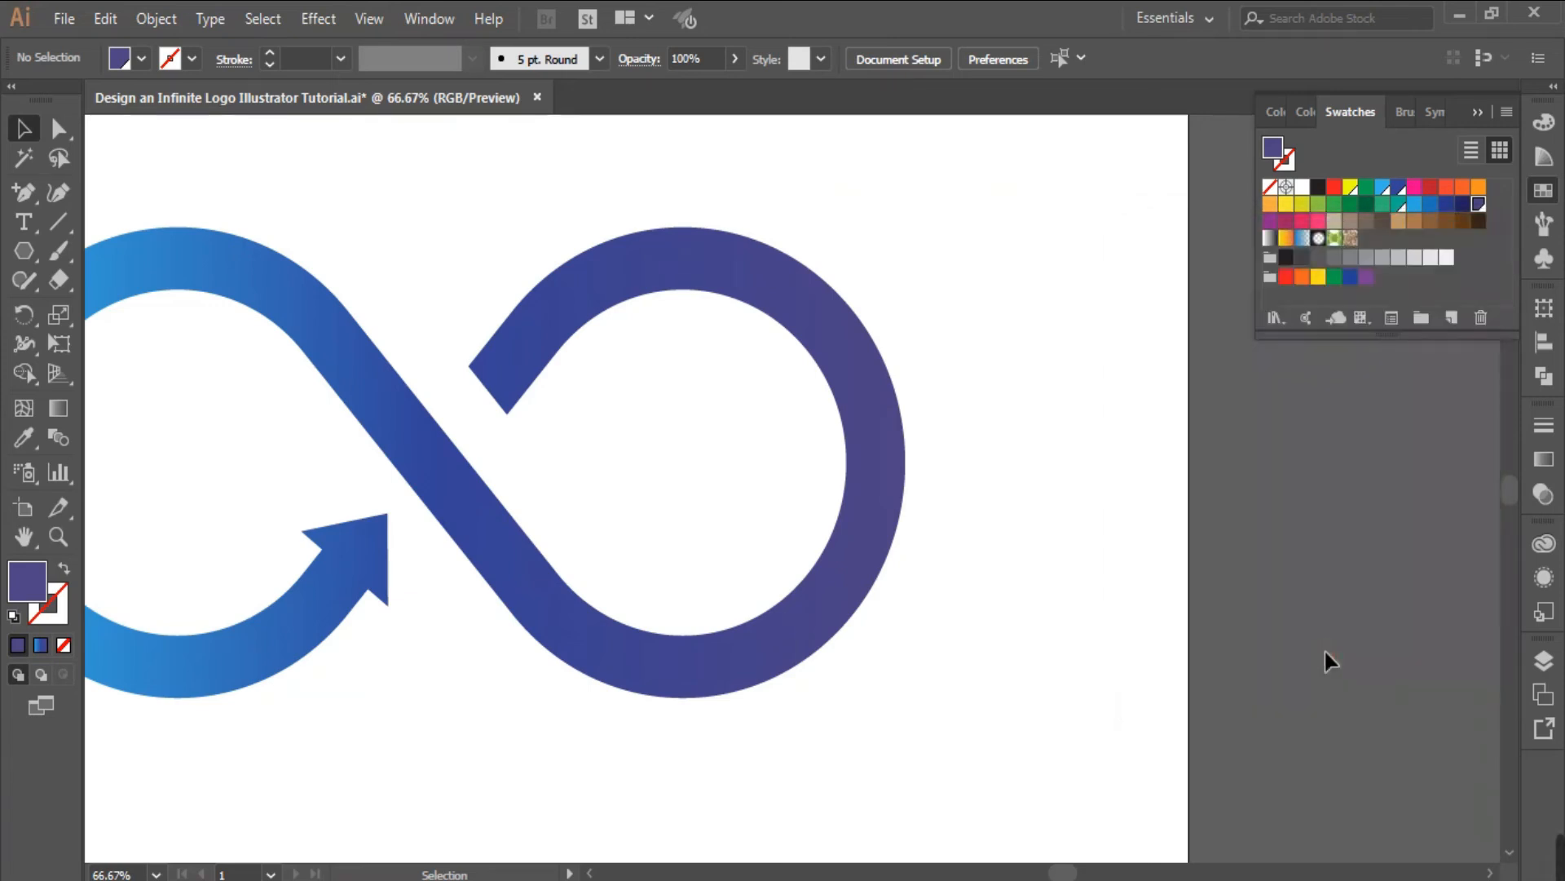
click(1479, 113)
- Center the logo on the artboard and deselect it
drag(902, 685, 1223, 685)
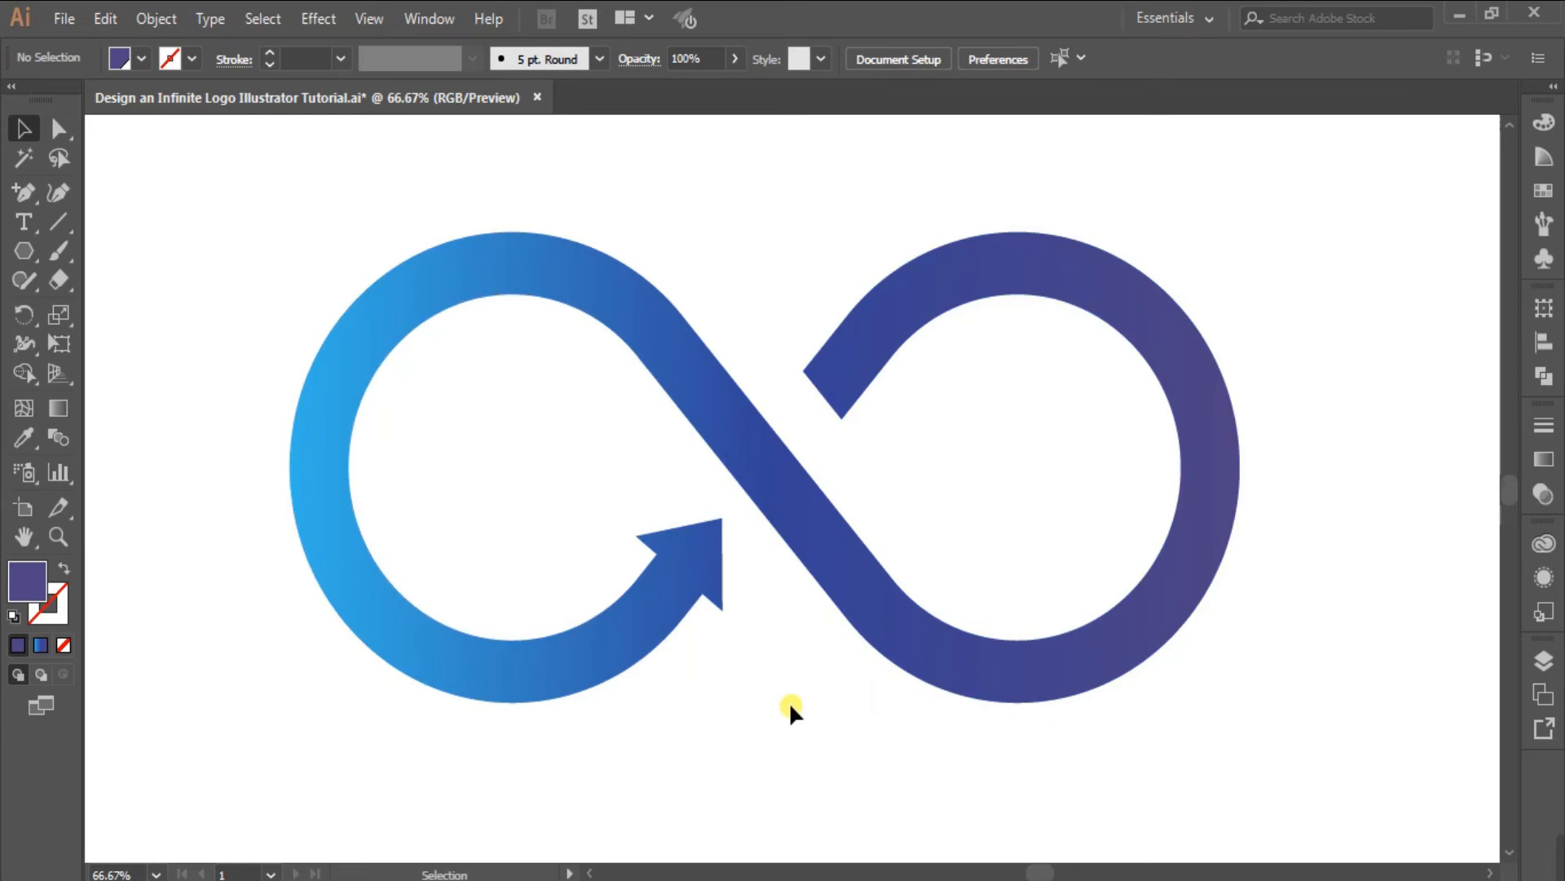
key(ctrl+minus)
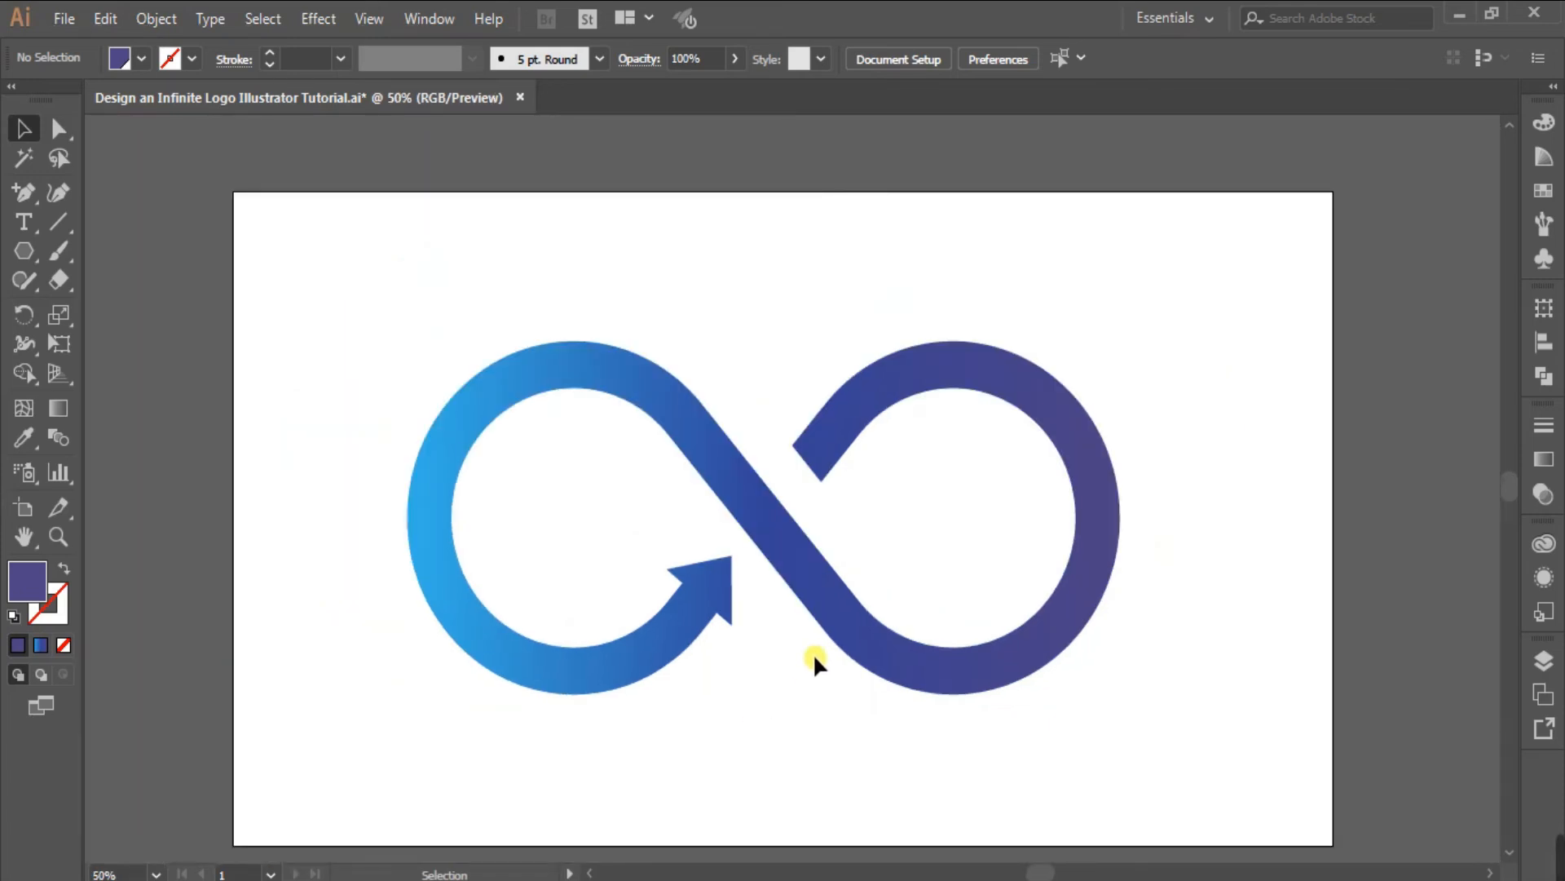
click(849, 622)
click(982, 58)
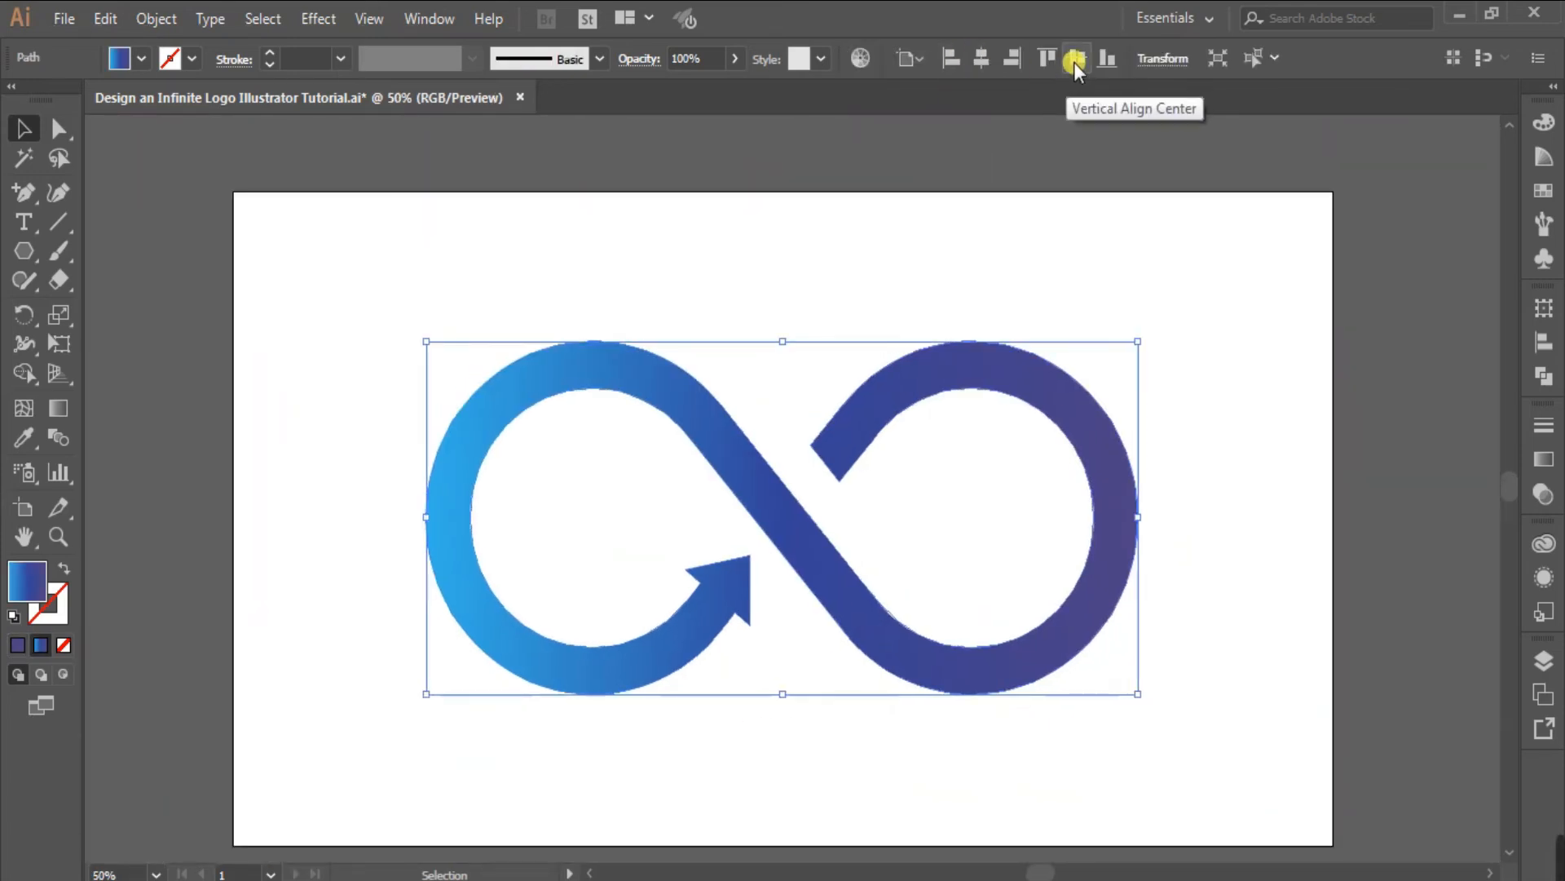
click(1215, 522)
scroll(736, 677, down, 1)
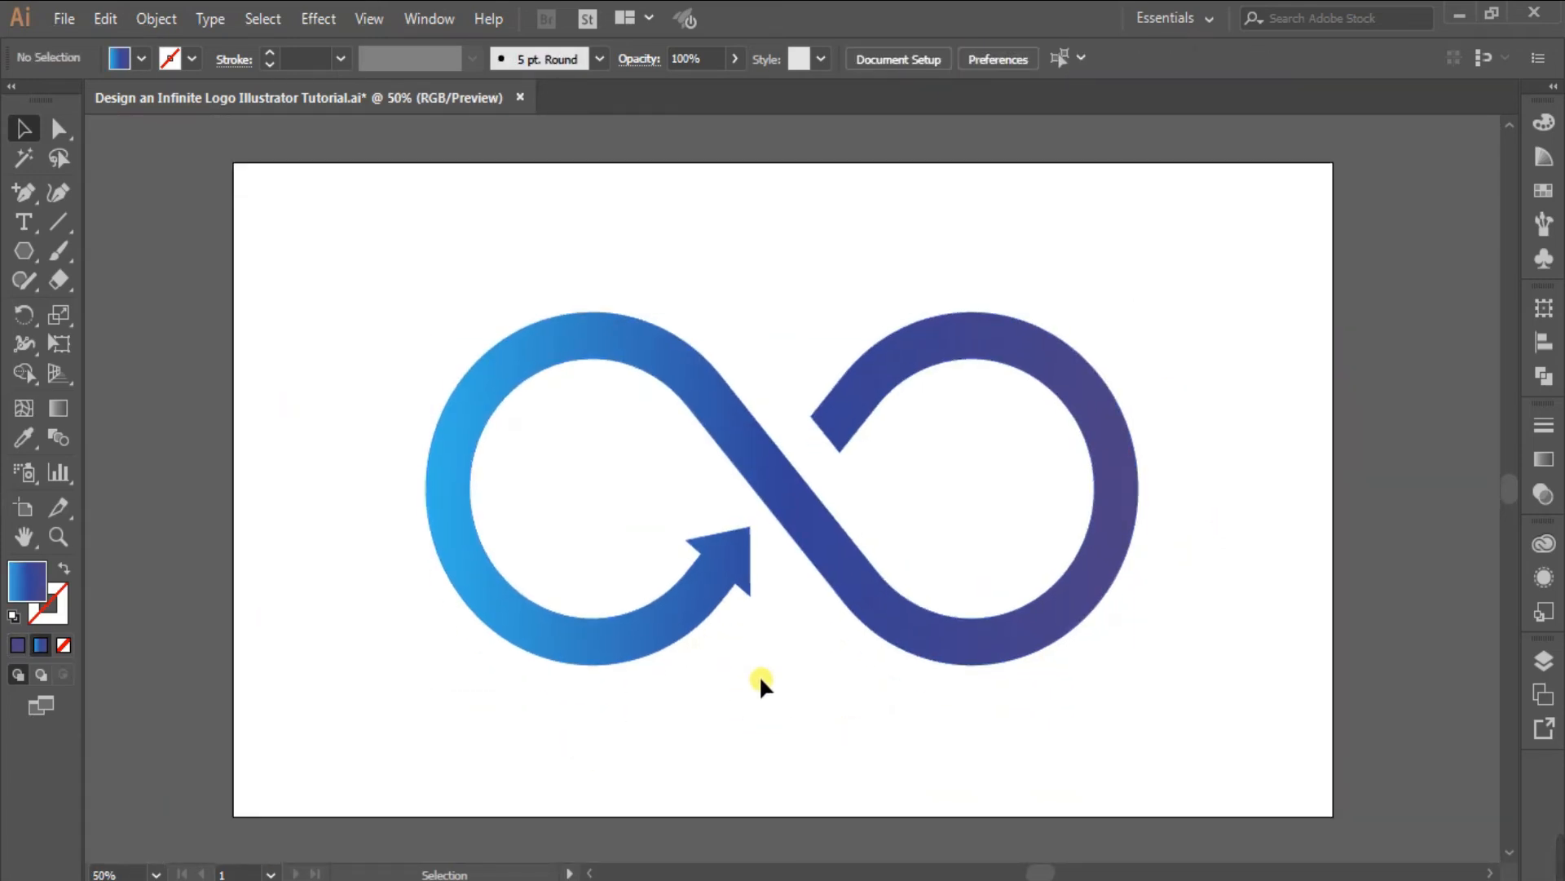
- Make the global purple swatch more vivid with preview on, setting red to 88 and green to 49
scroll(787, 668, up, 1)
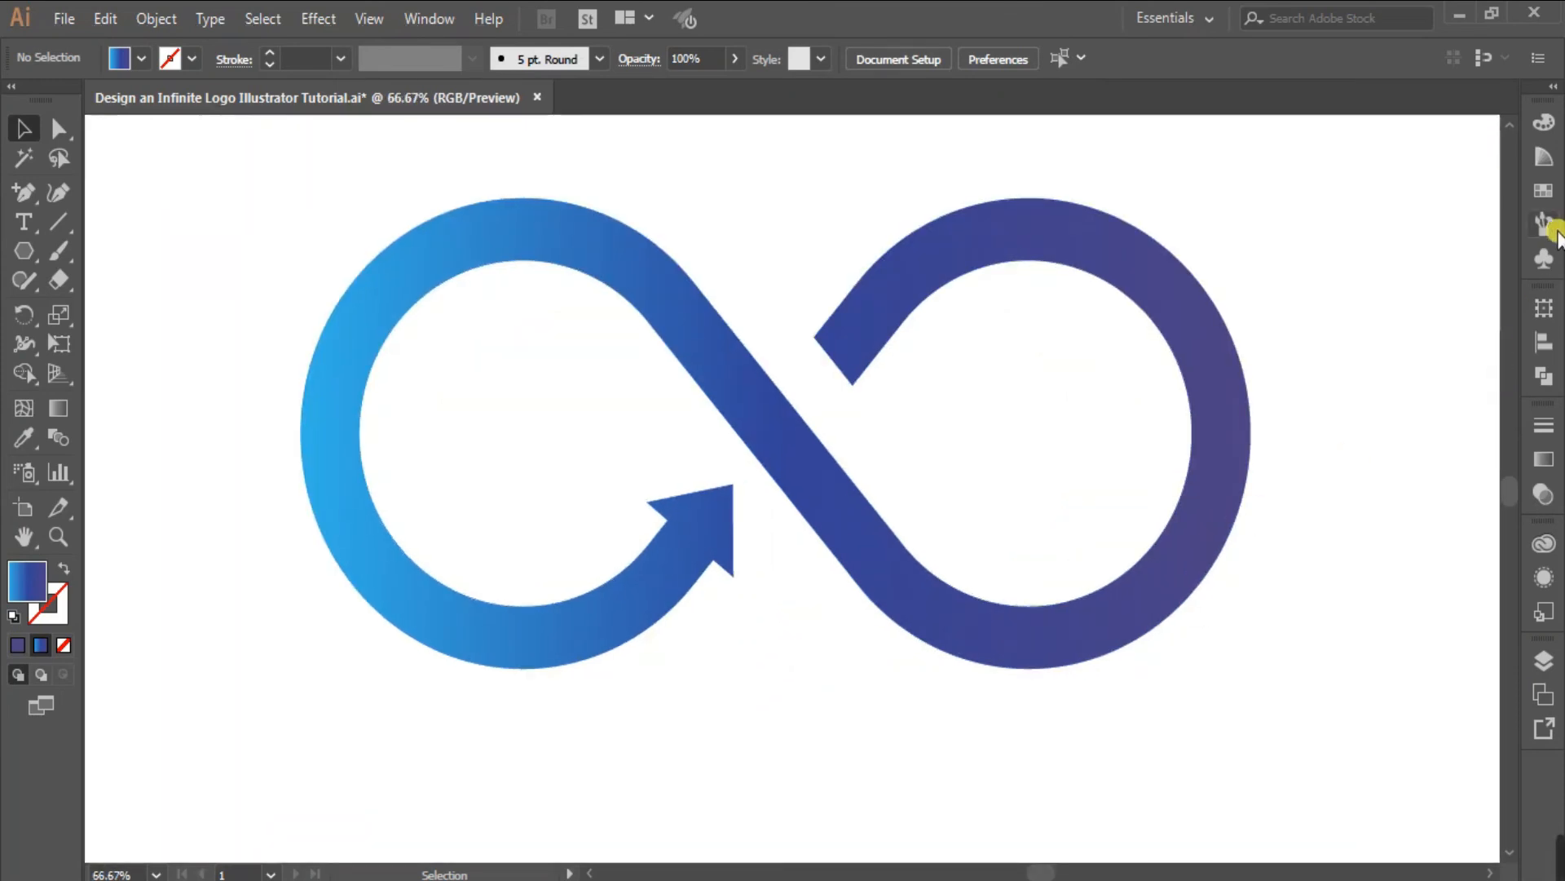
click(1546, 193)
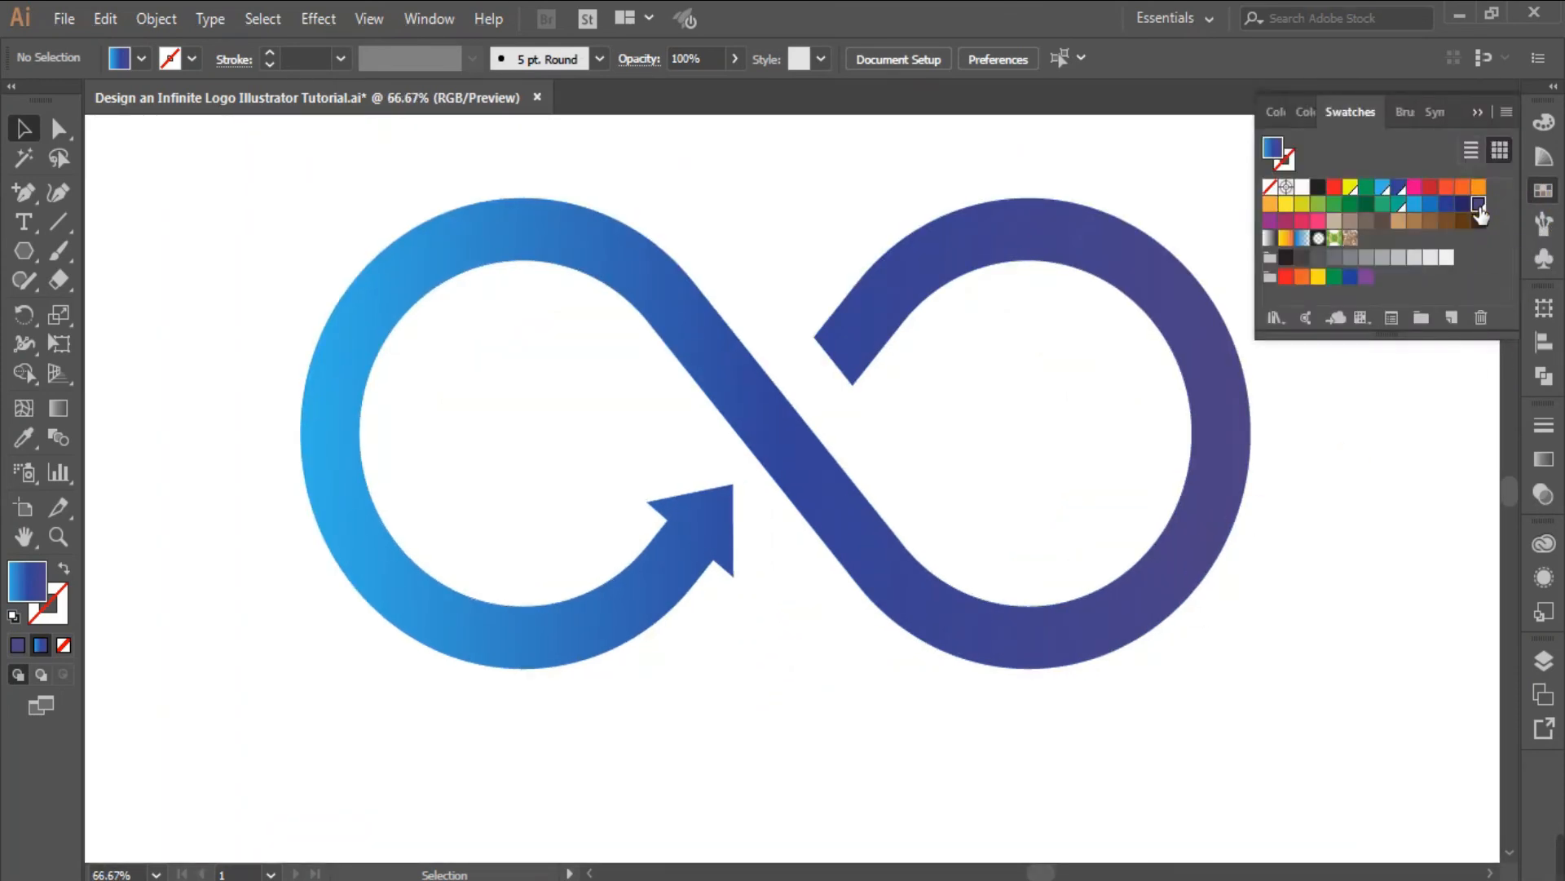
double_click(1479, 204)
drag(1329, 228, 1402, 351)
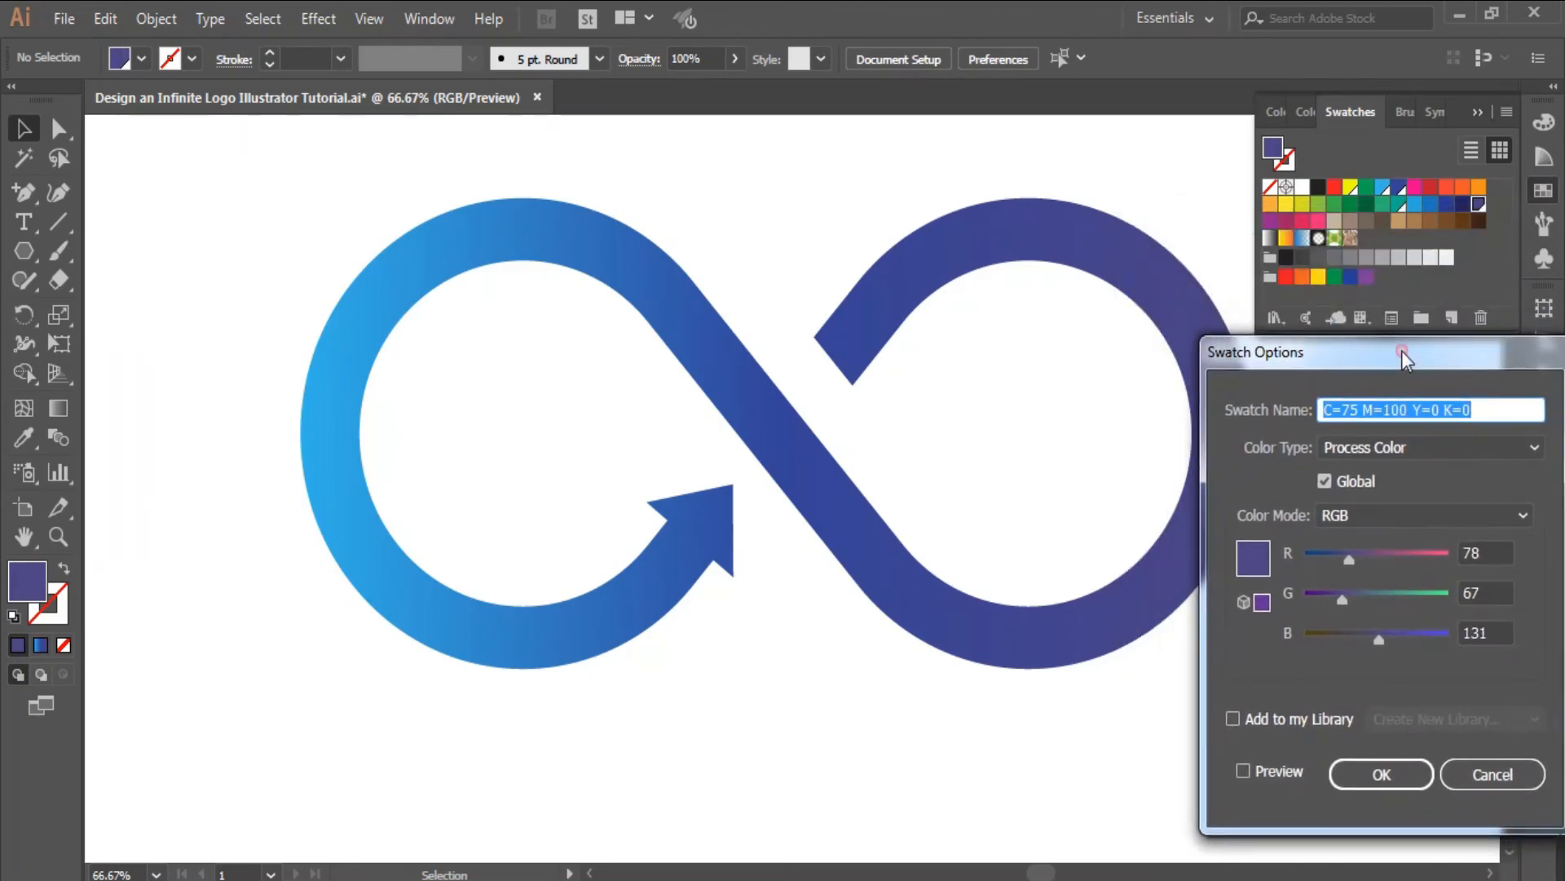
click(1242, 771)
drag(1353, 561, 1357, 561)
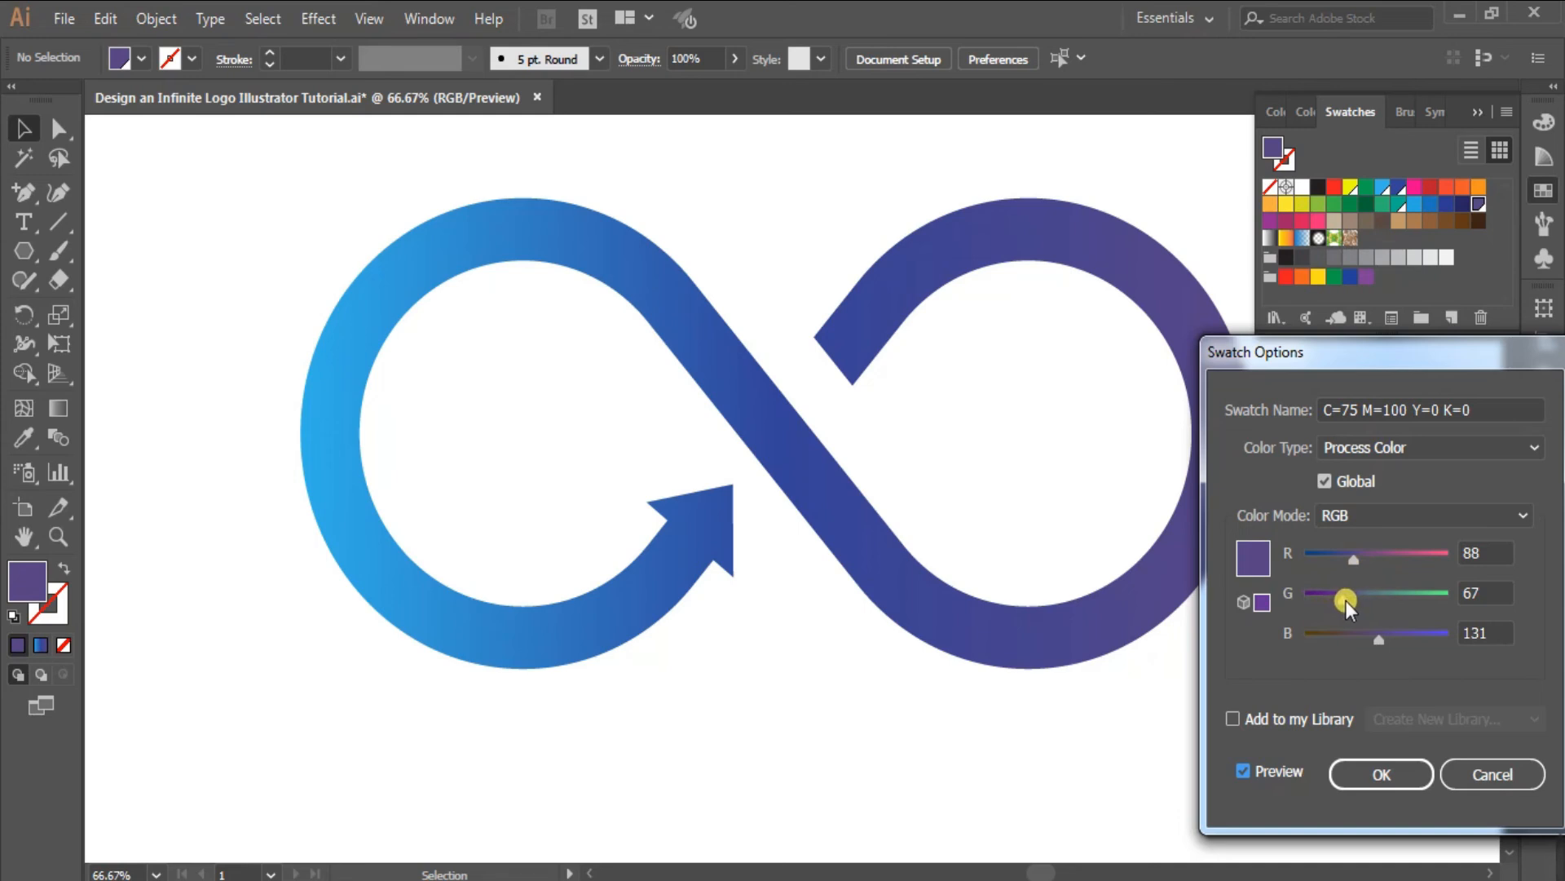
drag(1347, 600, 1332, 600)
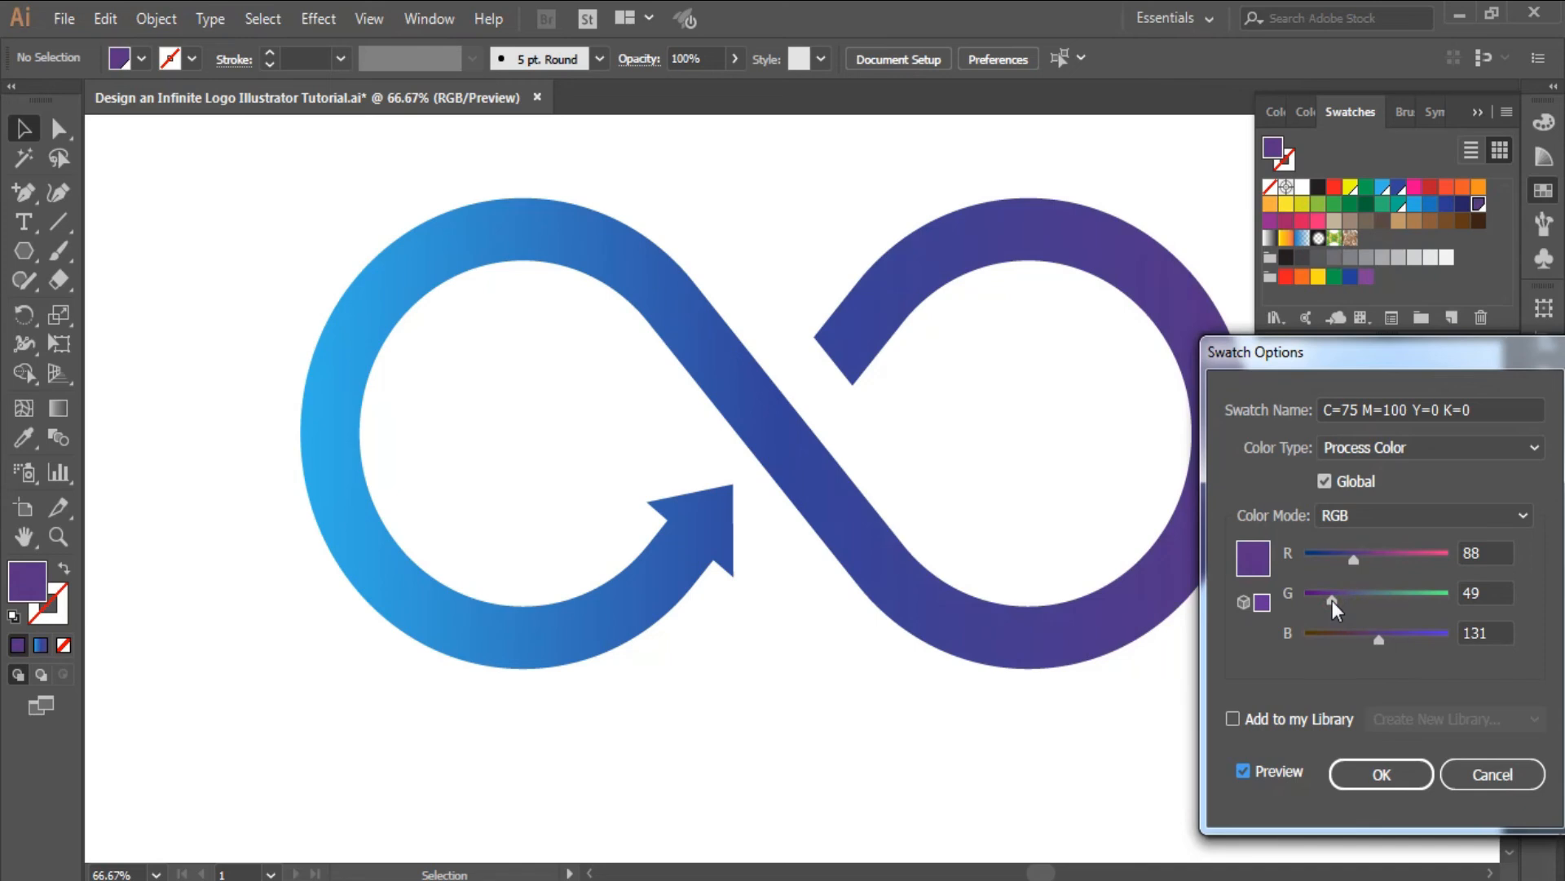
drag(1333, 600, 1333, 600)
click(1386, 774)
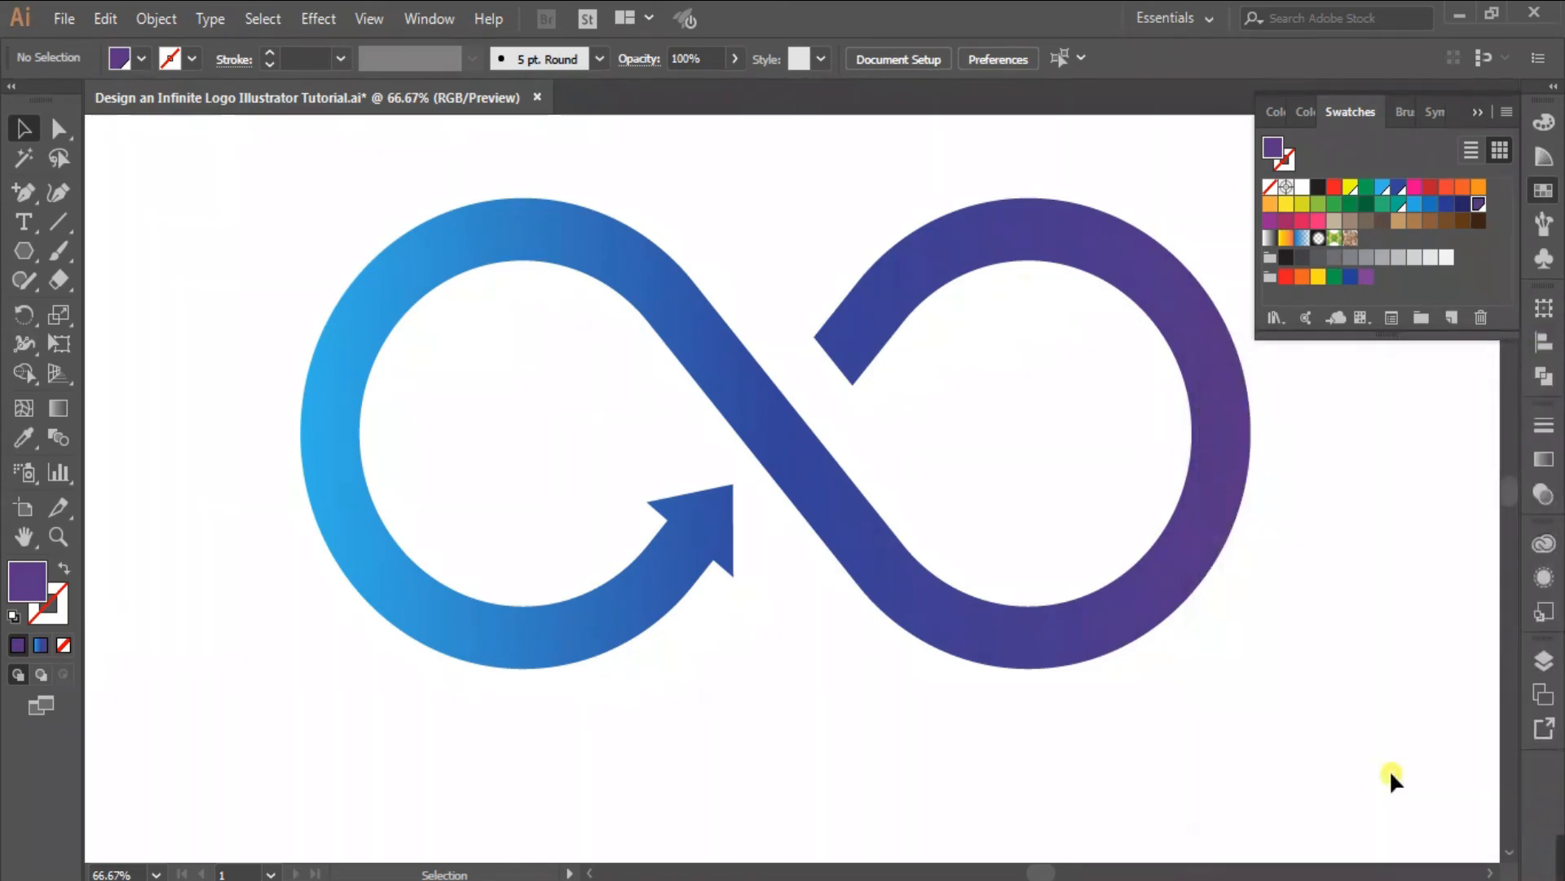
click(1478, 111)
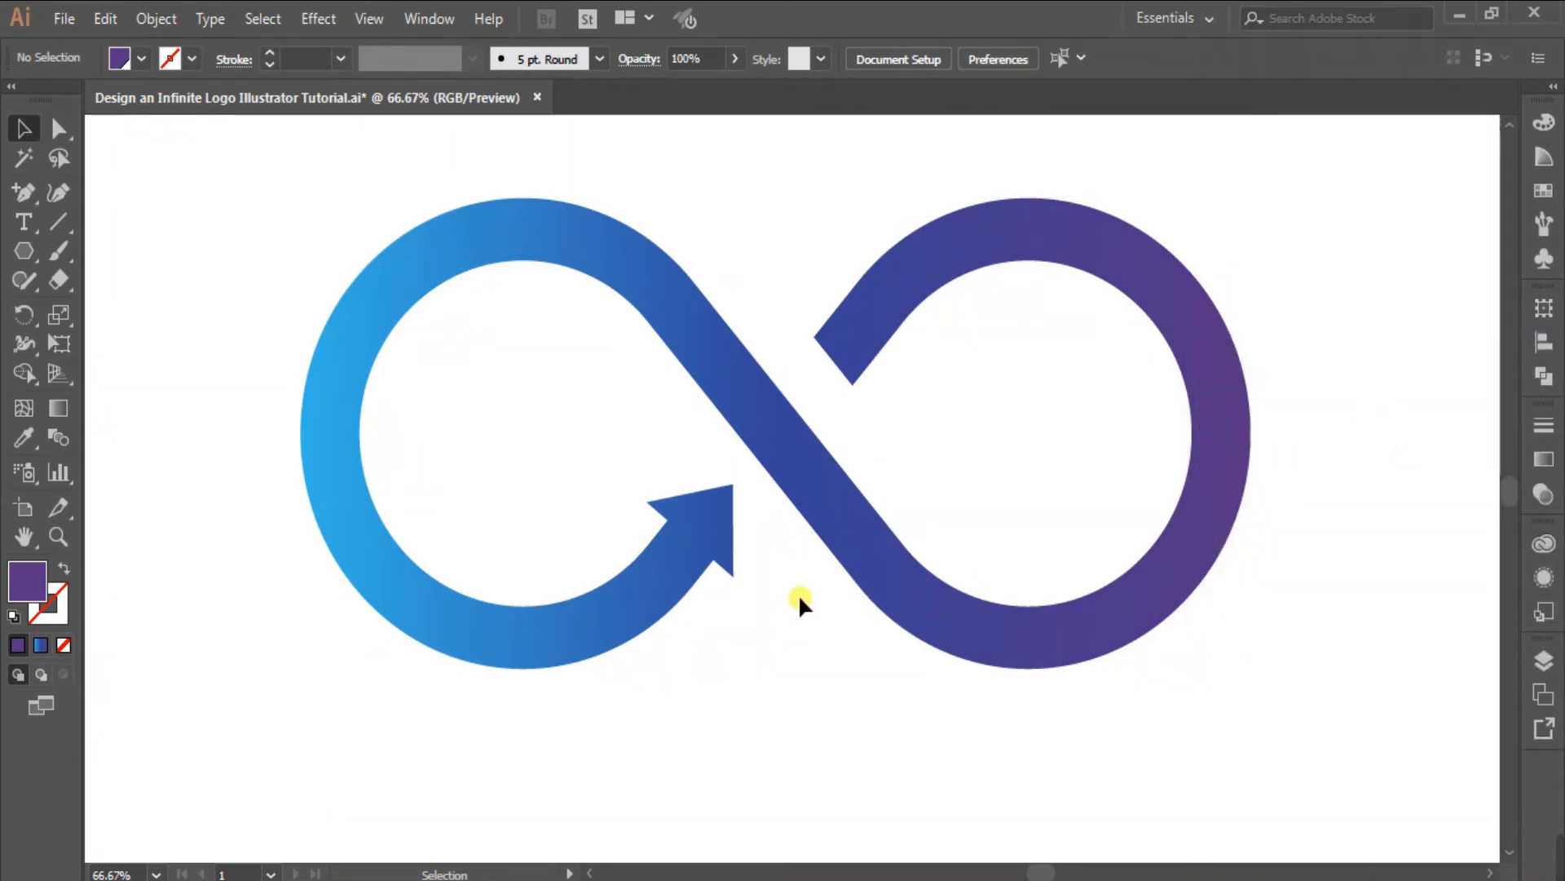
- Create a white-filled rectangle 1920 px wide and 1080 px high with the Rectangle tool
key(ctrl+minus)
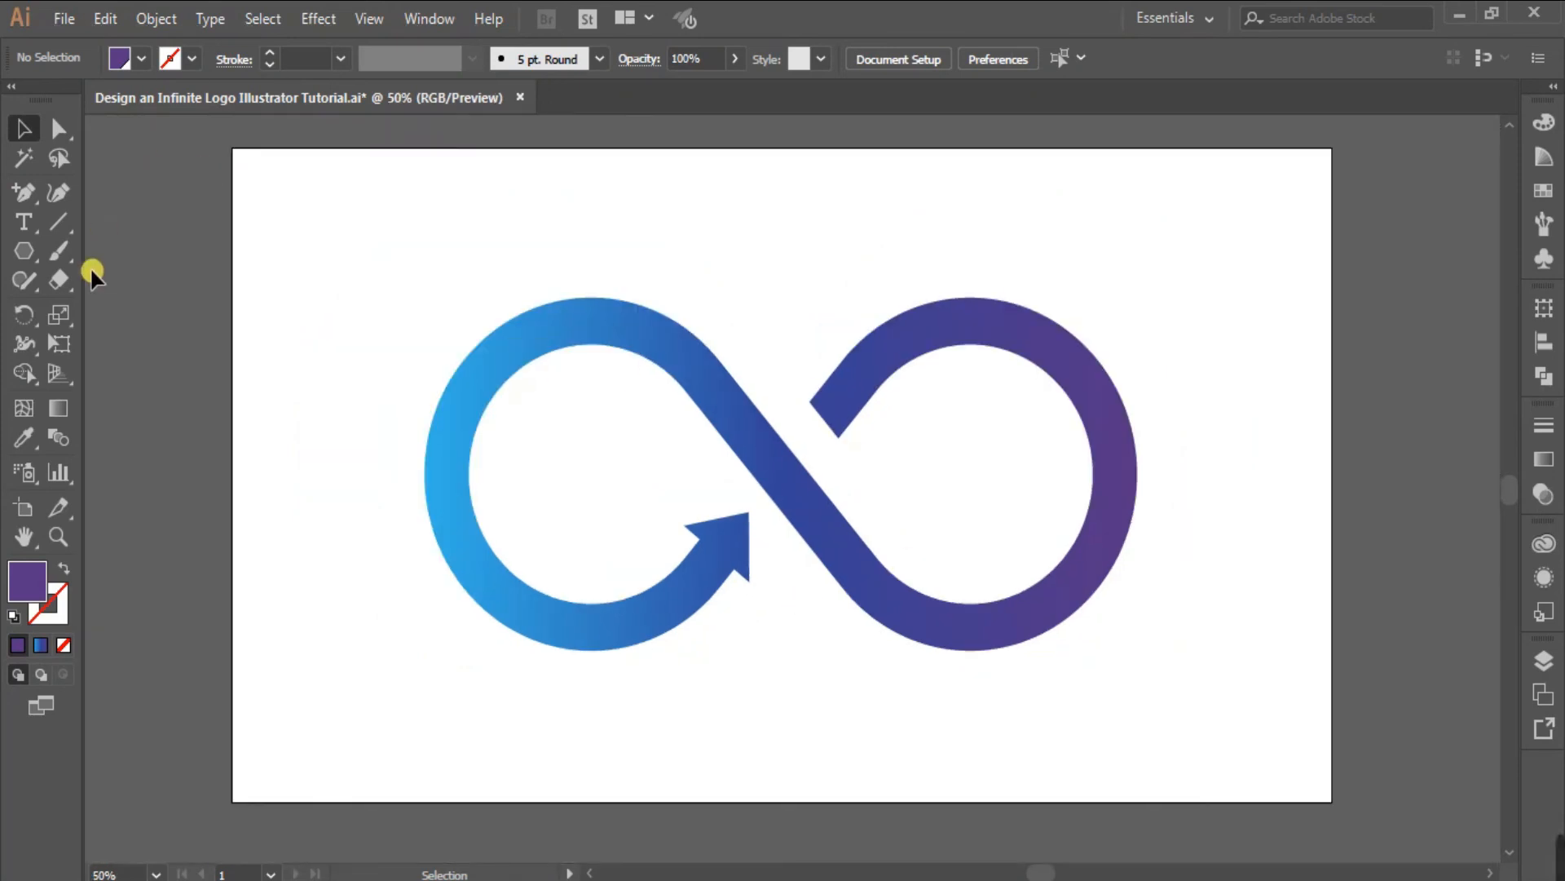
drag(22, 255, 115, 249)
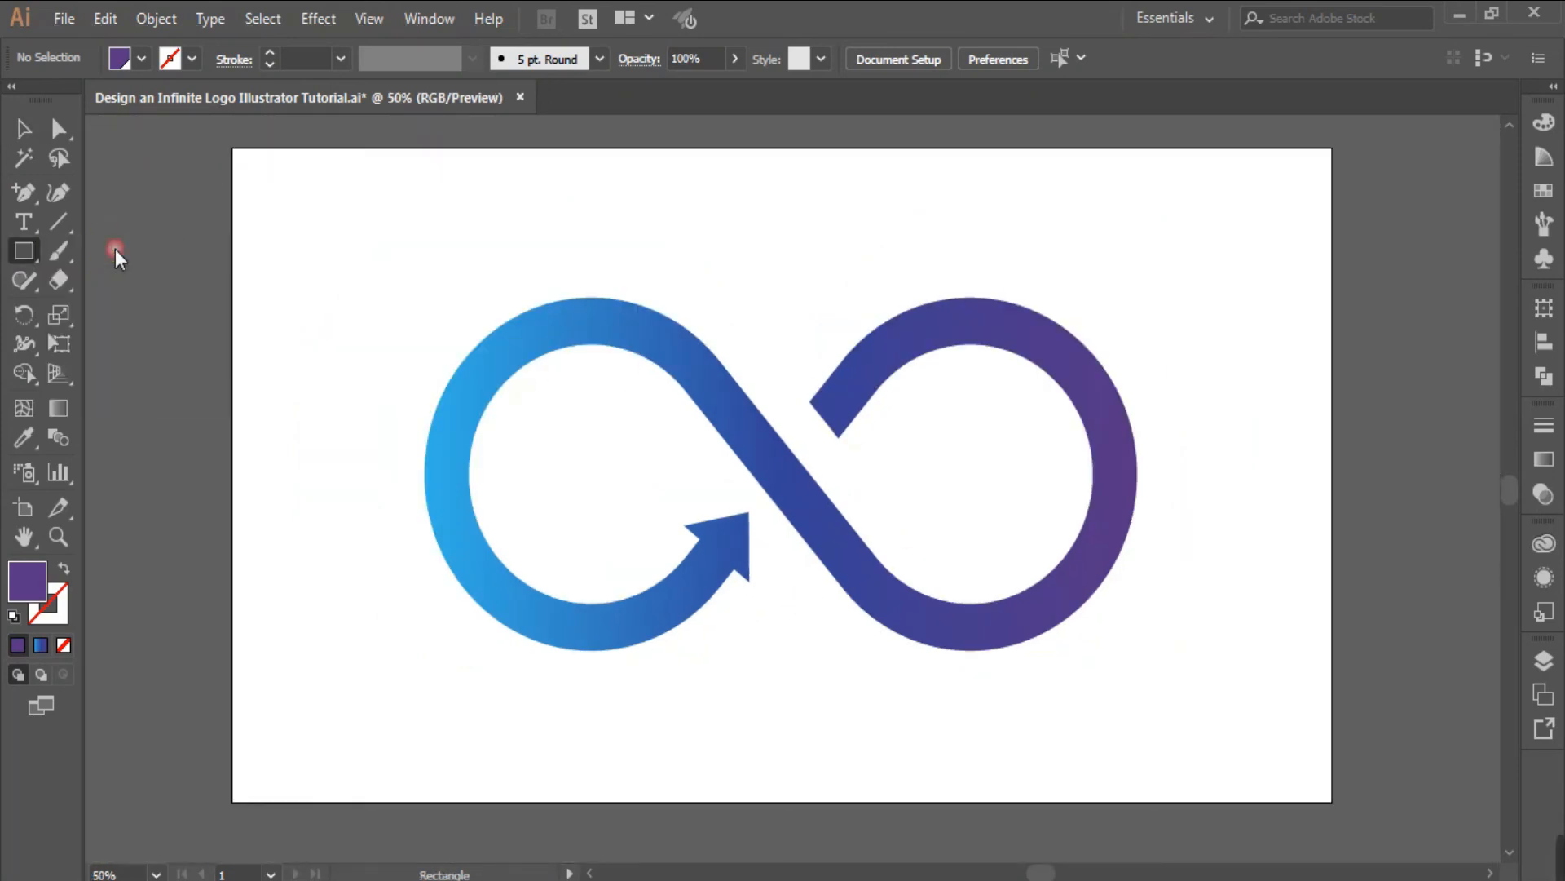
double_click(27, 582)
mouse_move(571, 282)
mouse_down()
mouse_move(525, 272)
mouse_move(501, 243)
mouse_up()
click(1051, 275)
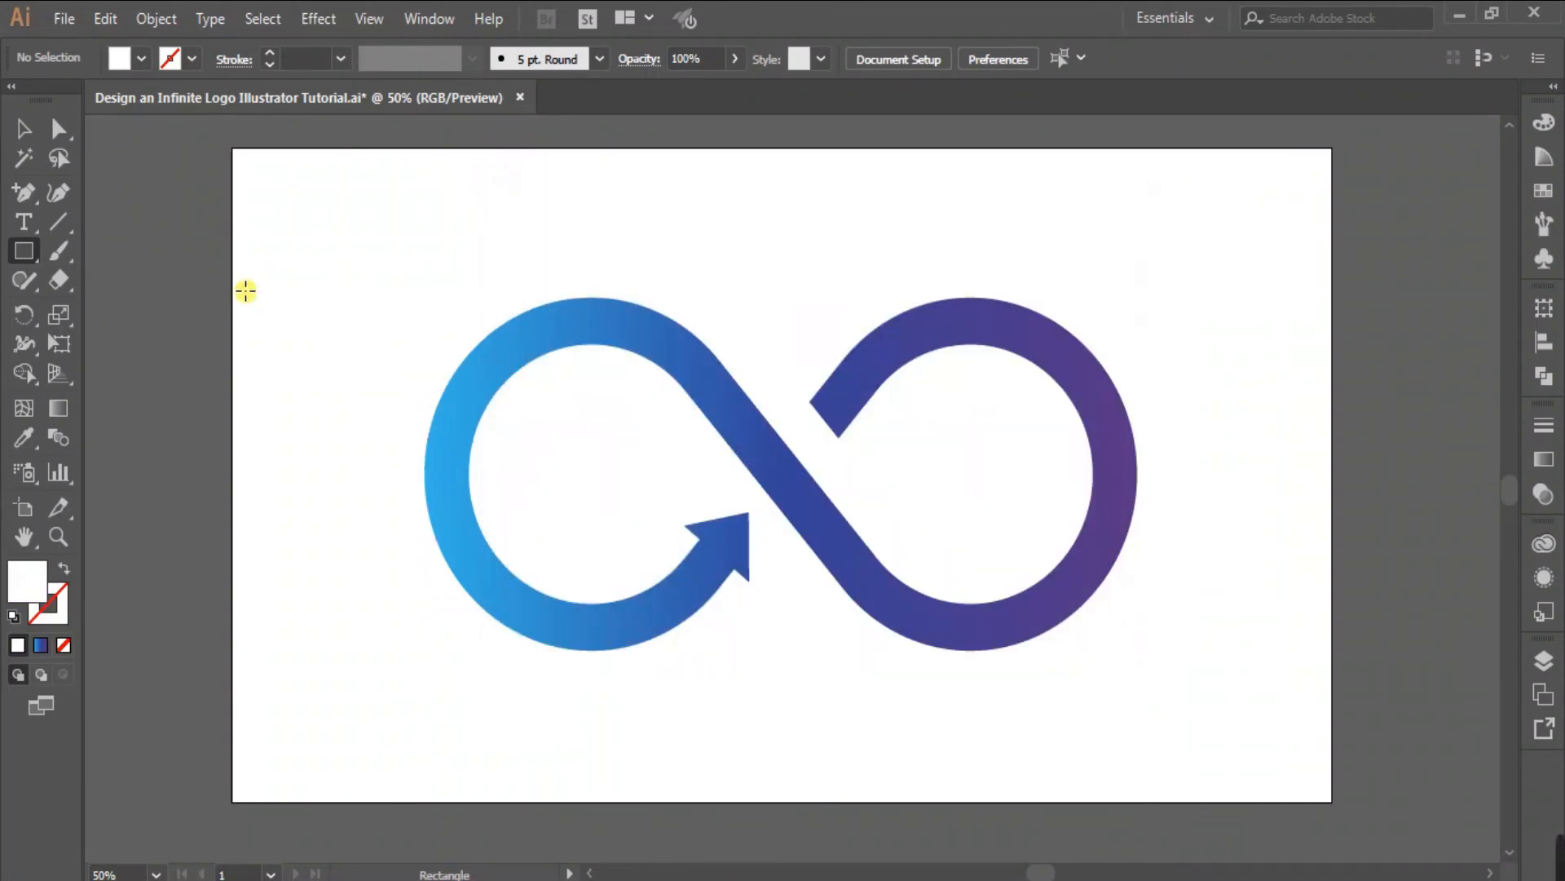
click(355, 243)
click(760, 418)
key(BackSpace)
text(920)
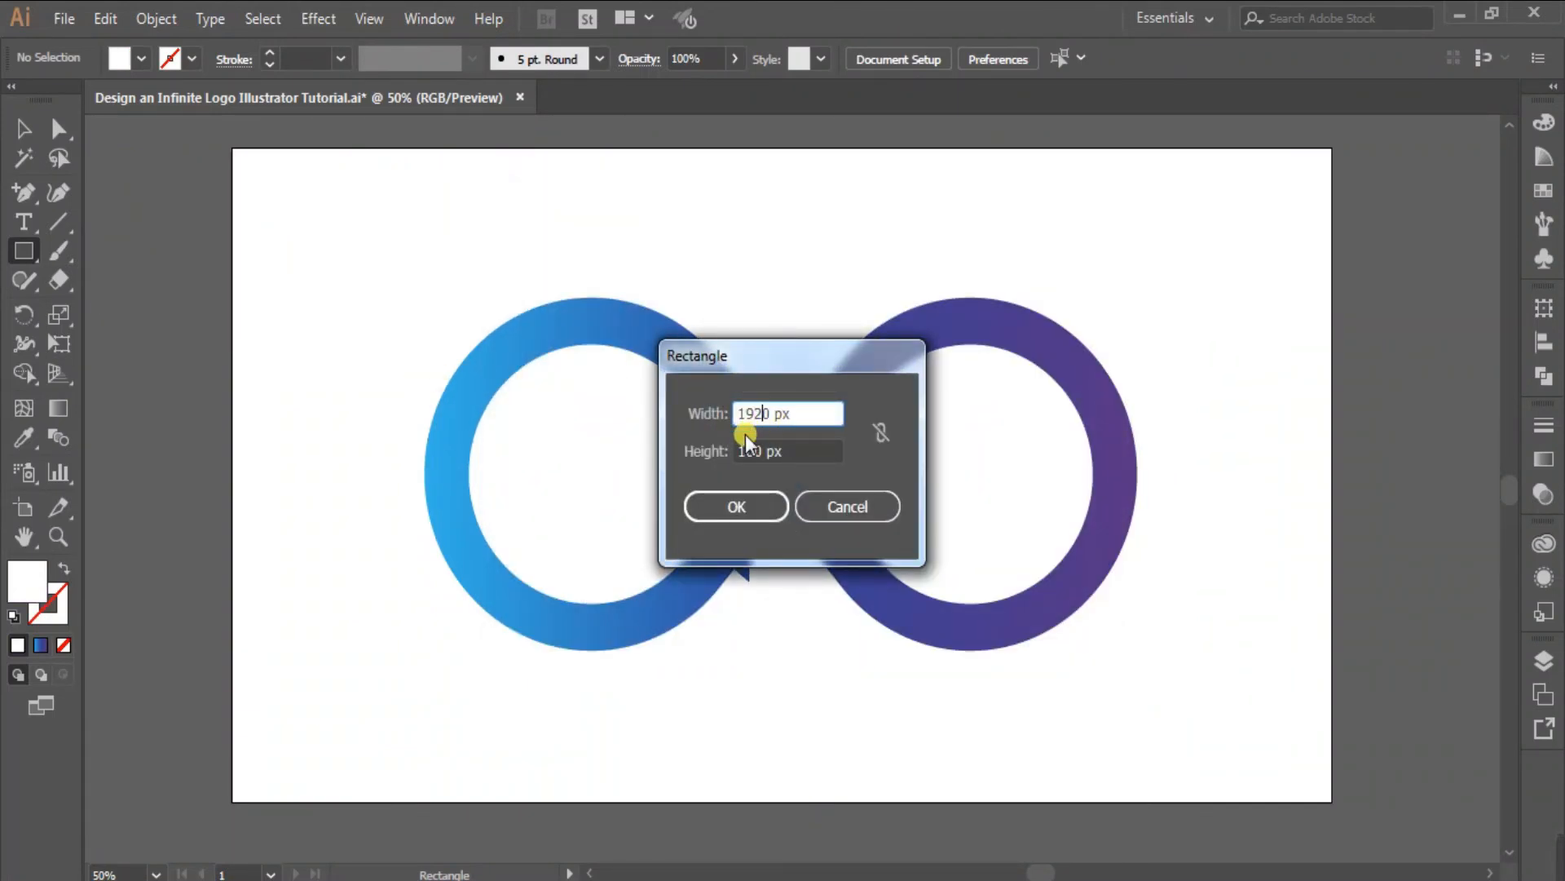
click(754, 452)
text(8)
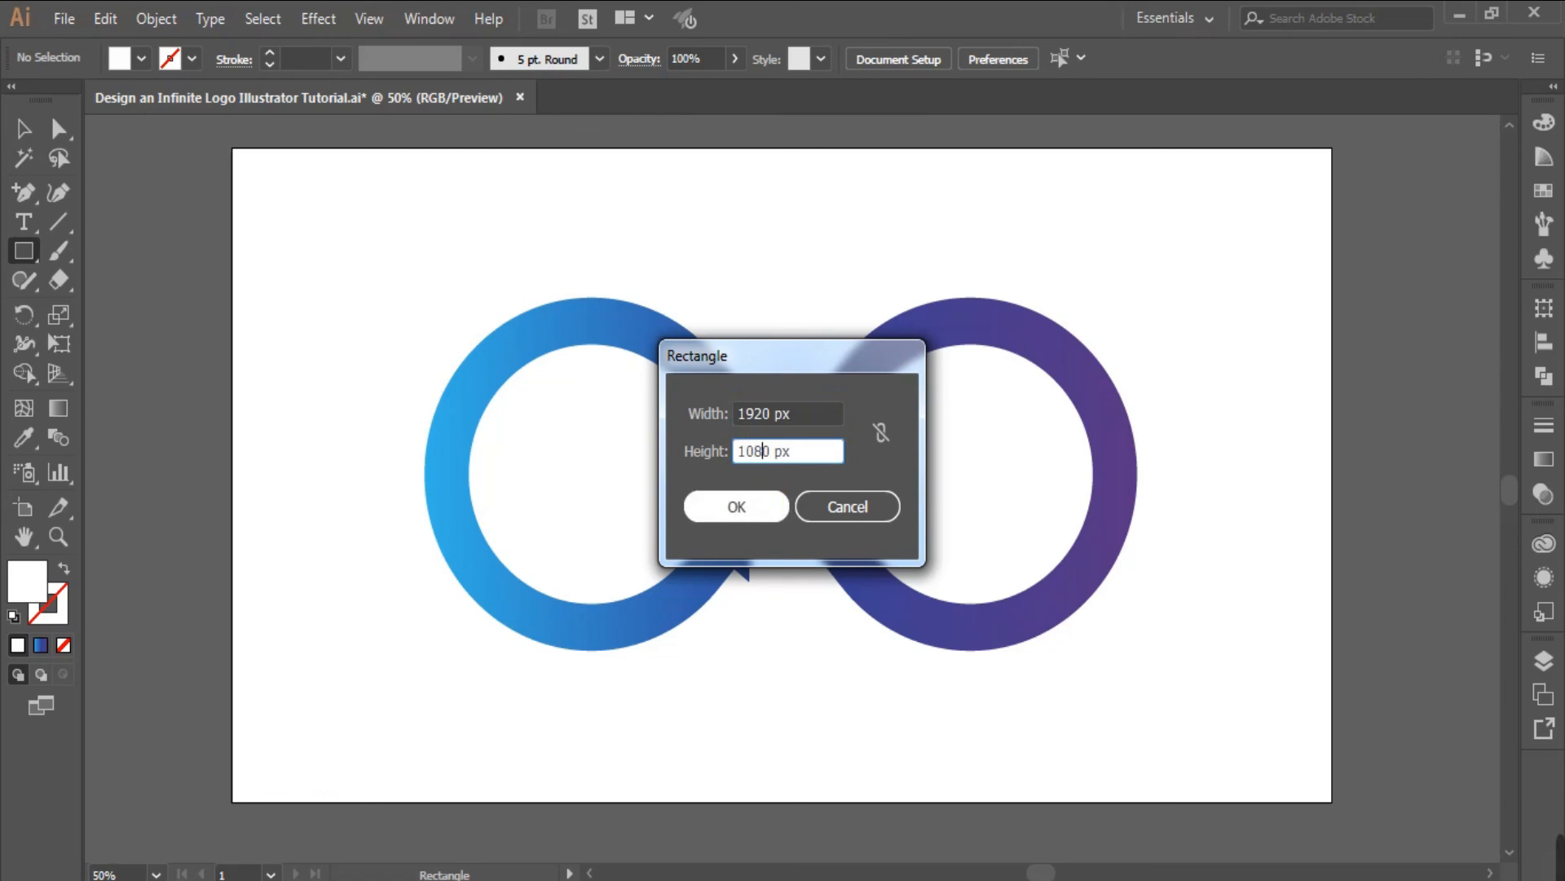
click(768, 505)
- Align the white rectangle to the artboard's horizontal and vertical center
click(24, 129)
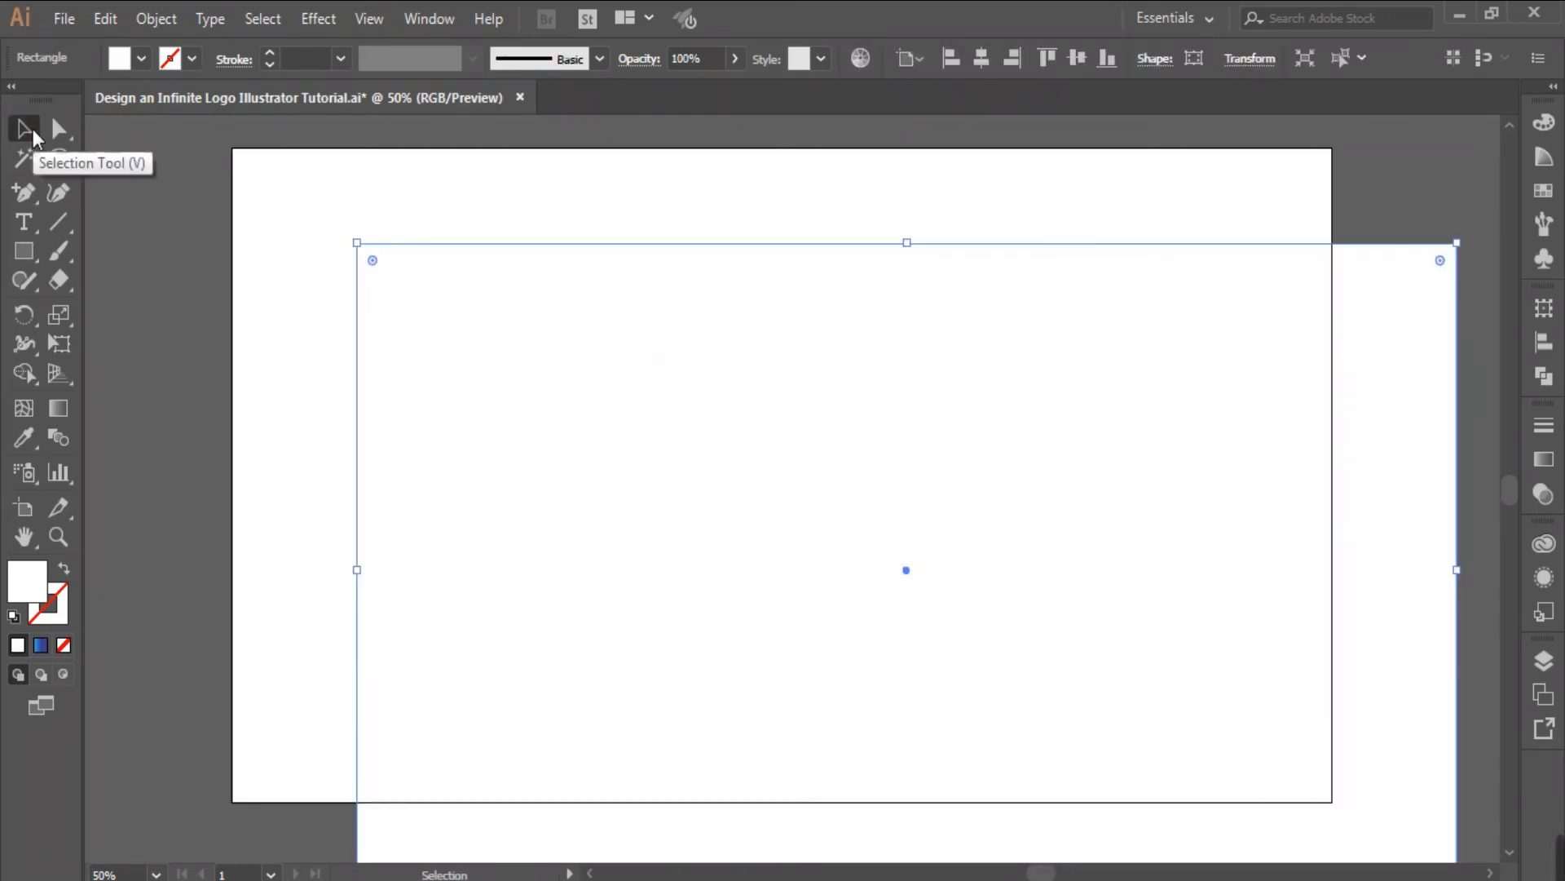
click(983, 59)
click(1077, 58)
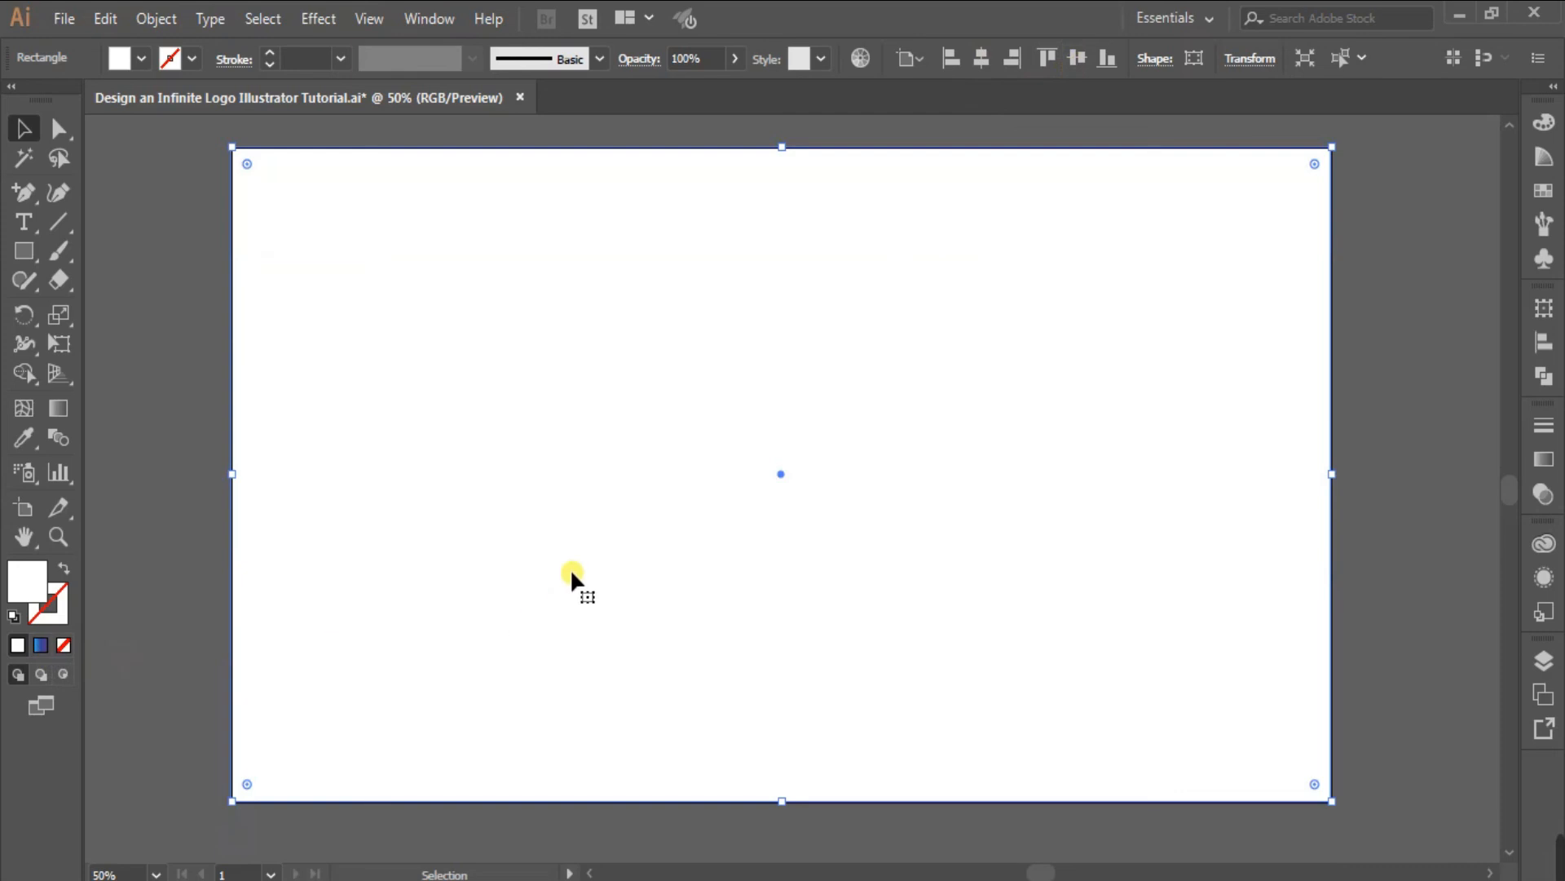
- Fill the background rectangle with the logo's linear gradient and send it to the back behind the logo
click(1544, 459)
click(1378, 586)
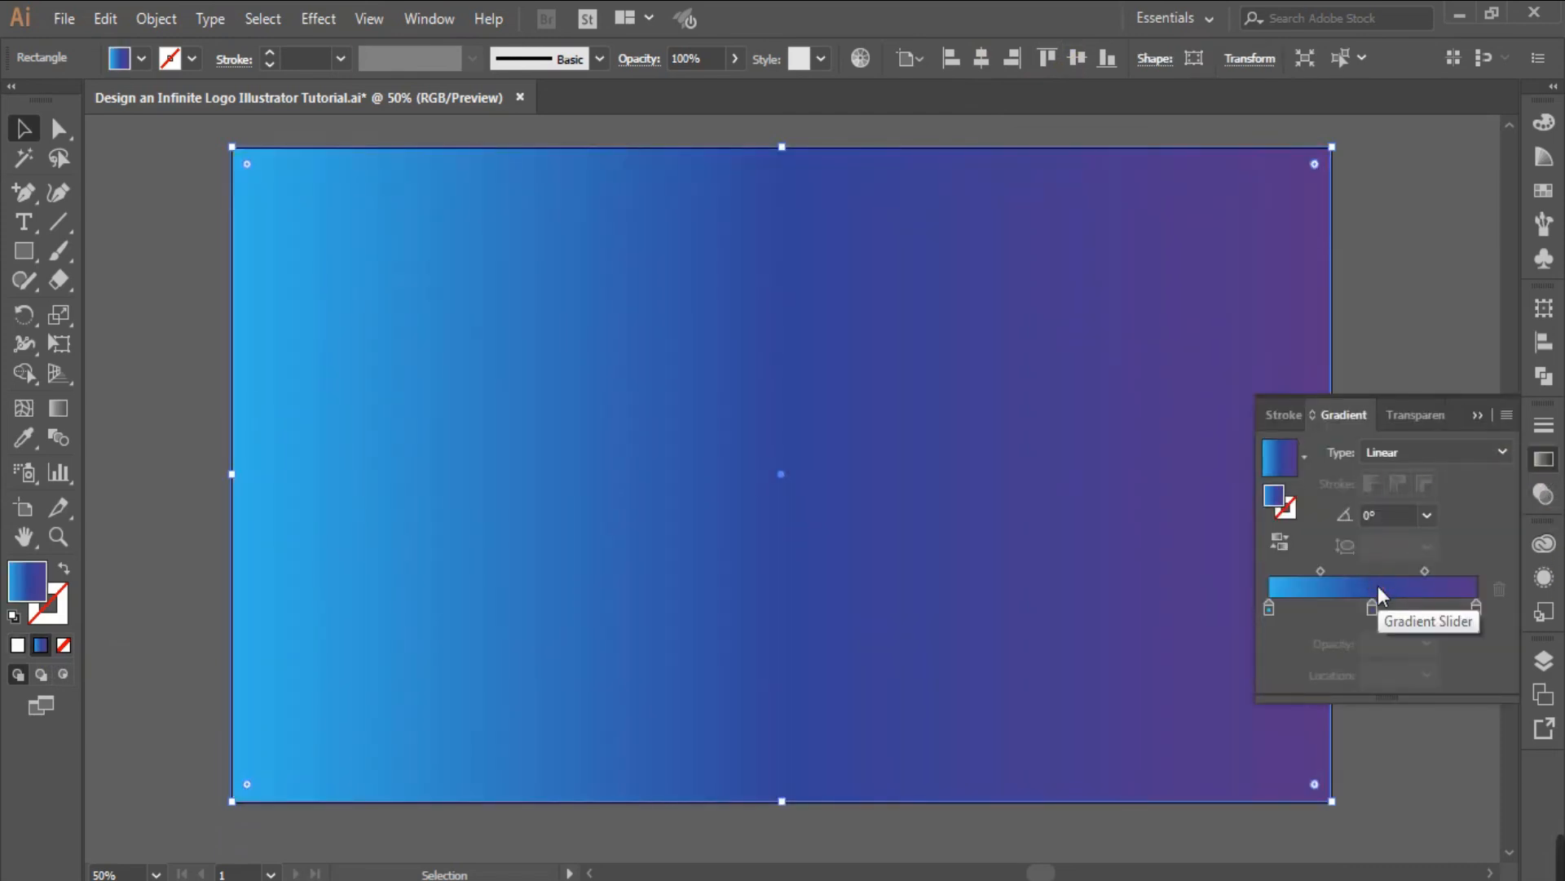
right_click(1063, 293)
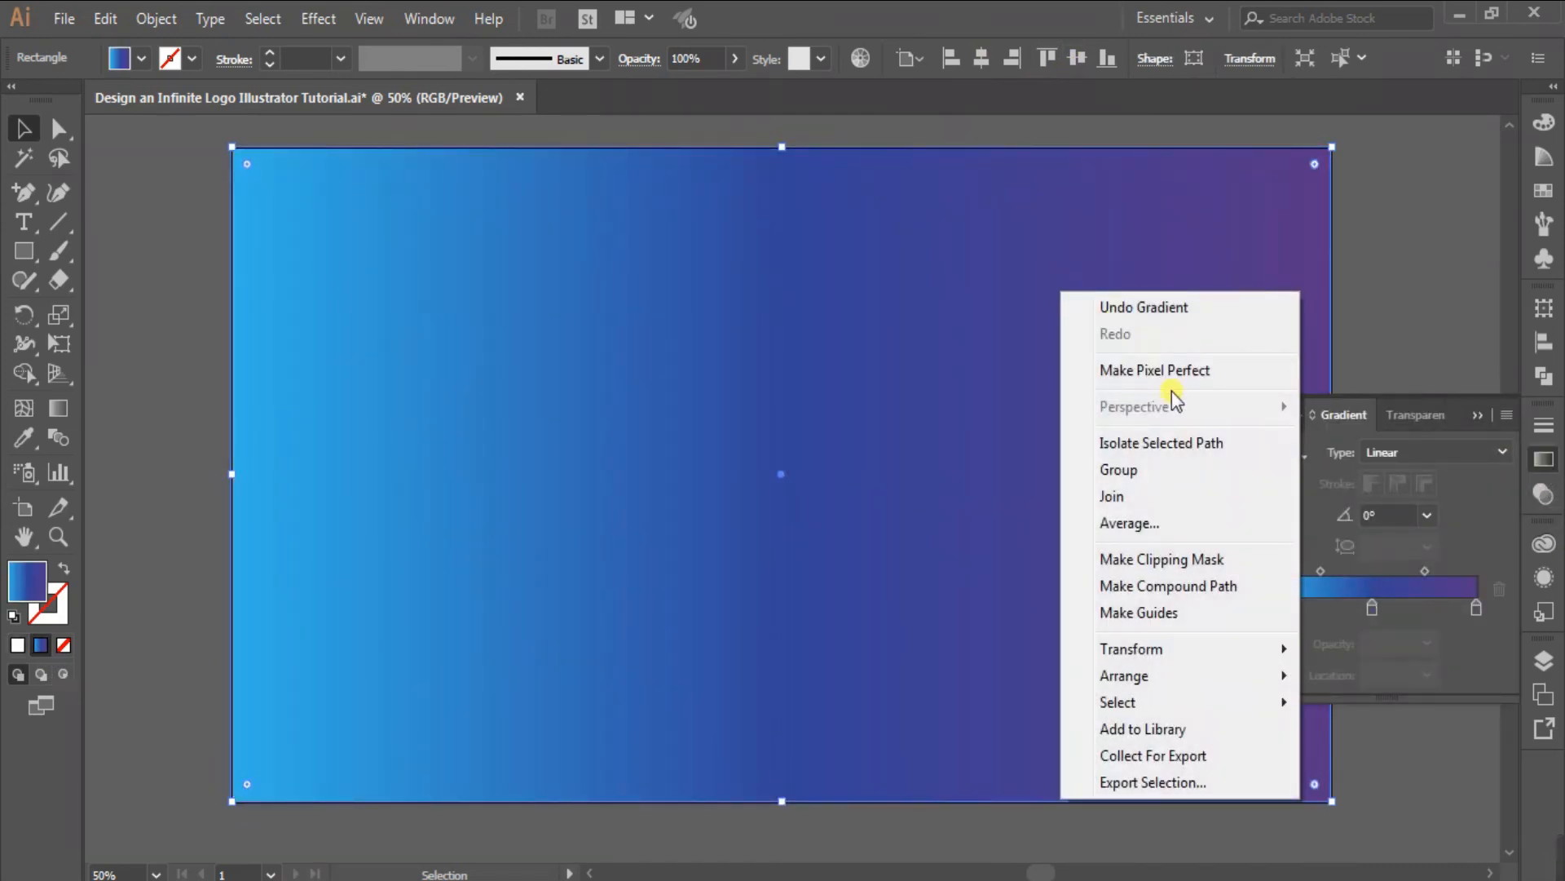
mouse_move(1162, 680)
click(891, 750)
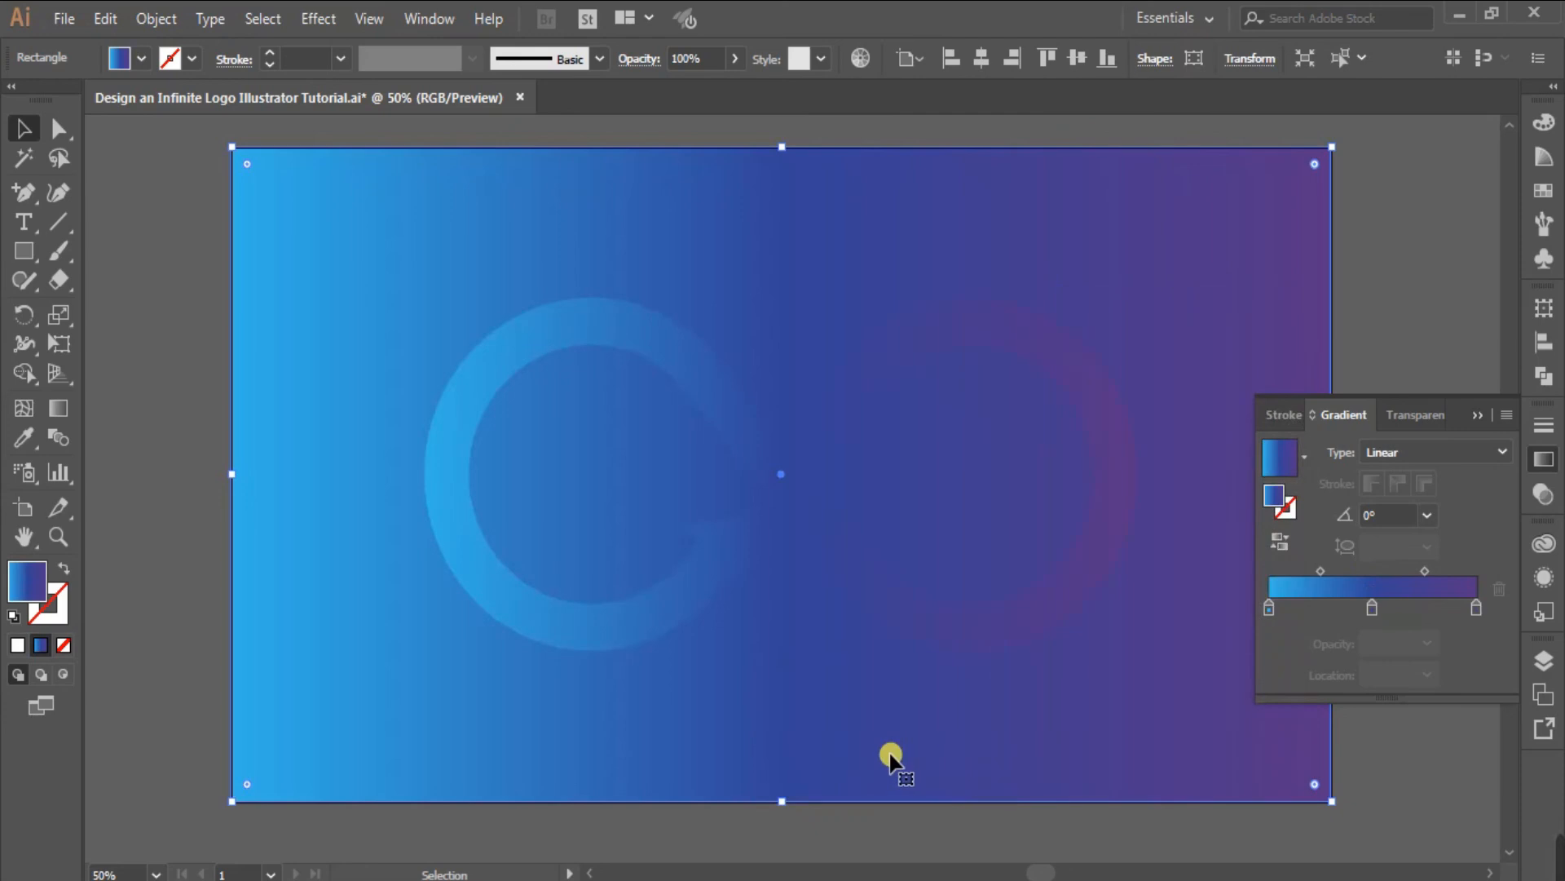
- Remove the middle stop from the background rectangle's gradient, then color the start stop white and the end stop black
click(1372, 608)
click(1500, 590)
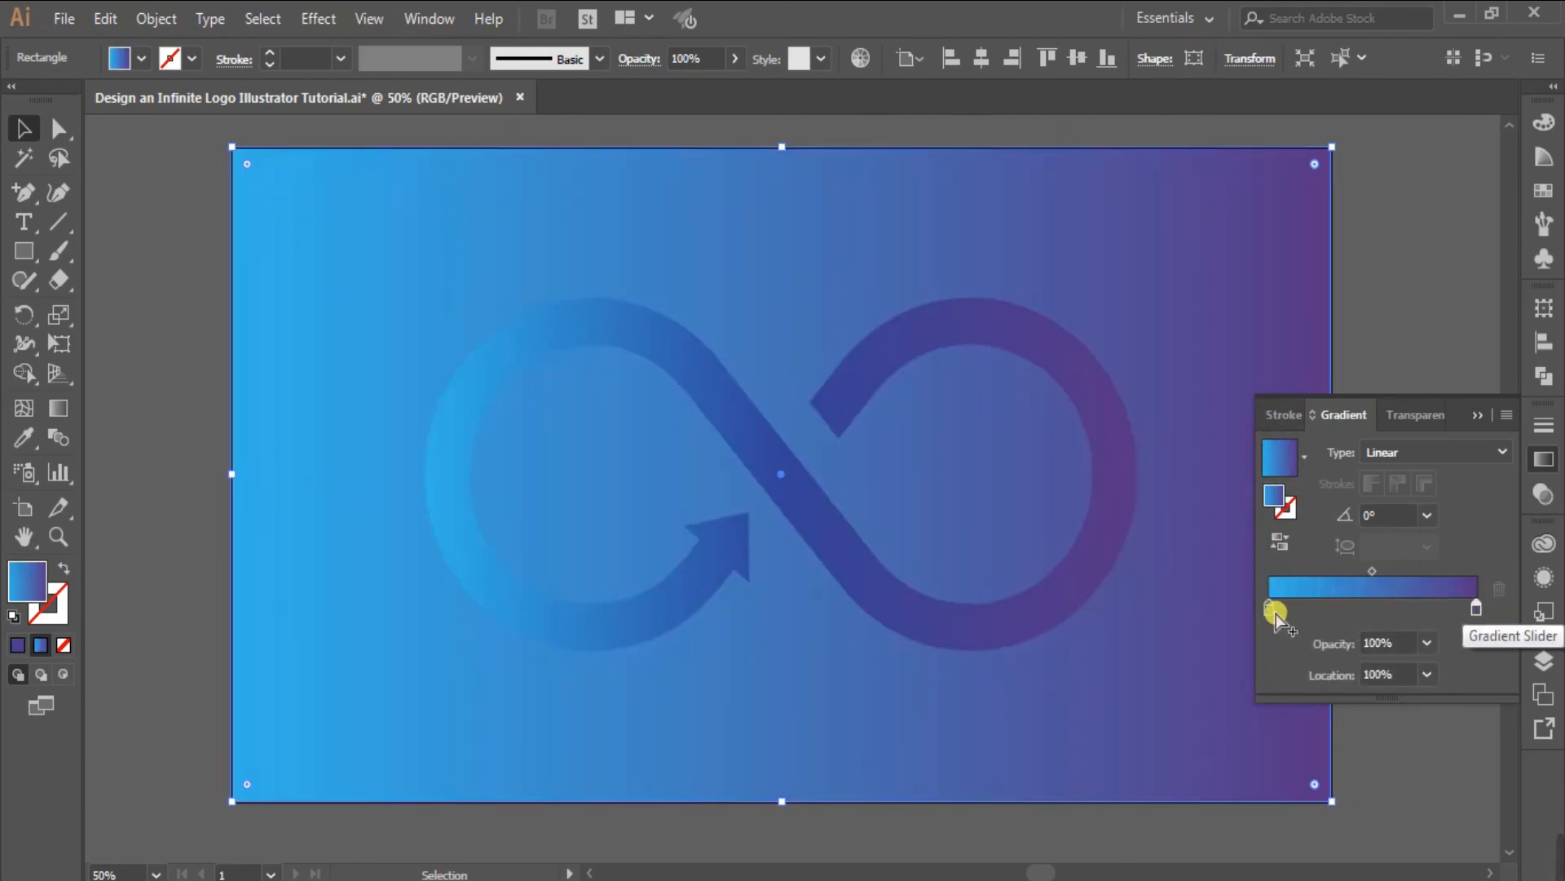
double_click(1268, 604)
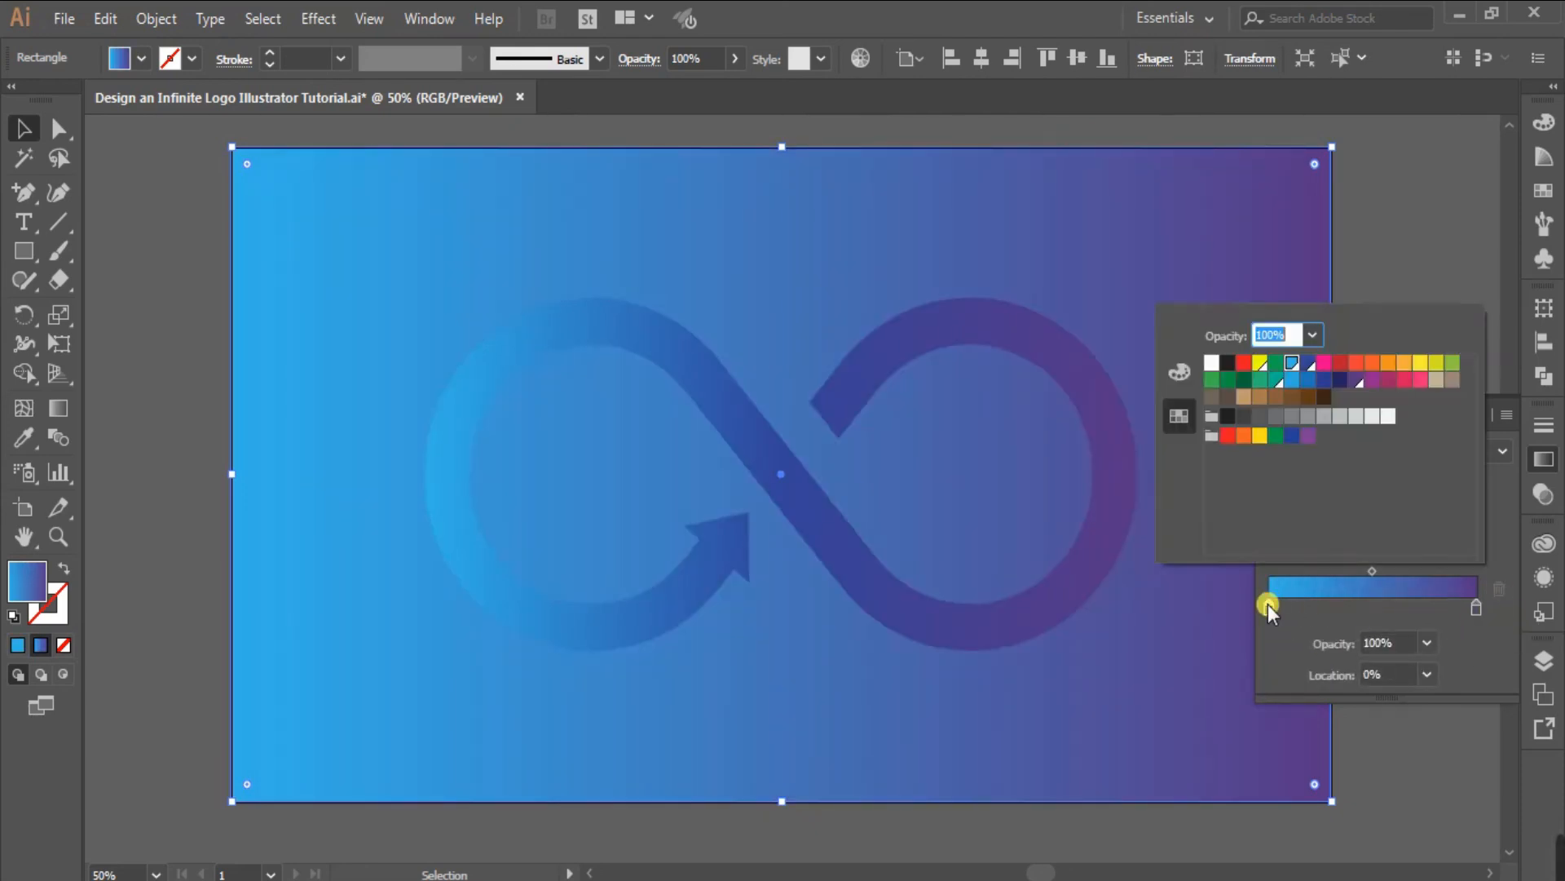
click(1217, 371)
click(1476, 608)
double_click(1478, 609)
click(1220, 369)
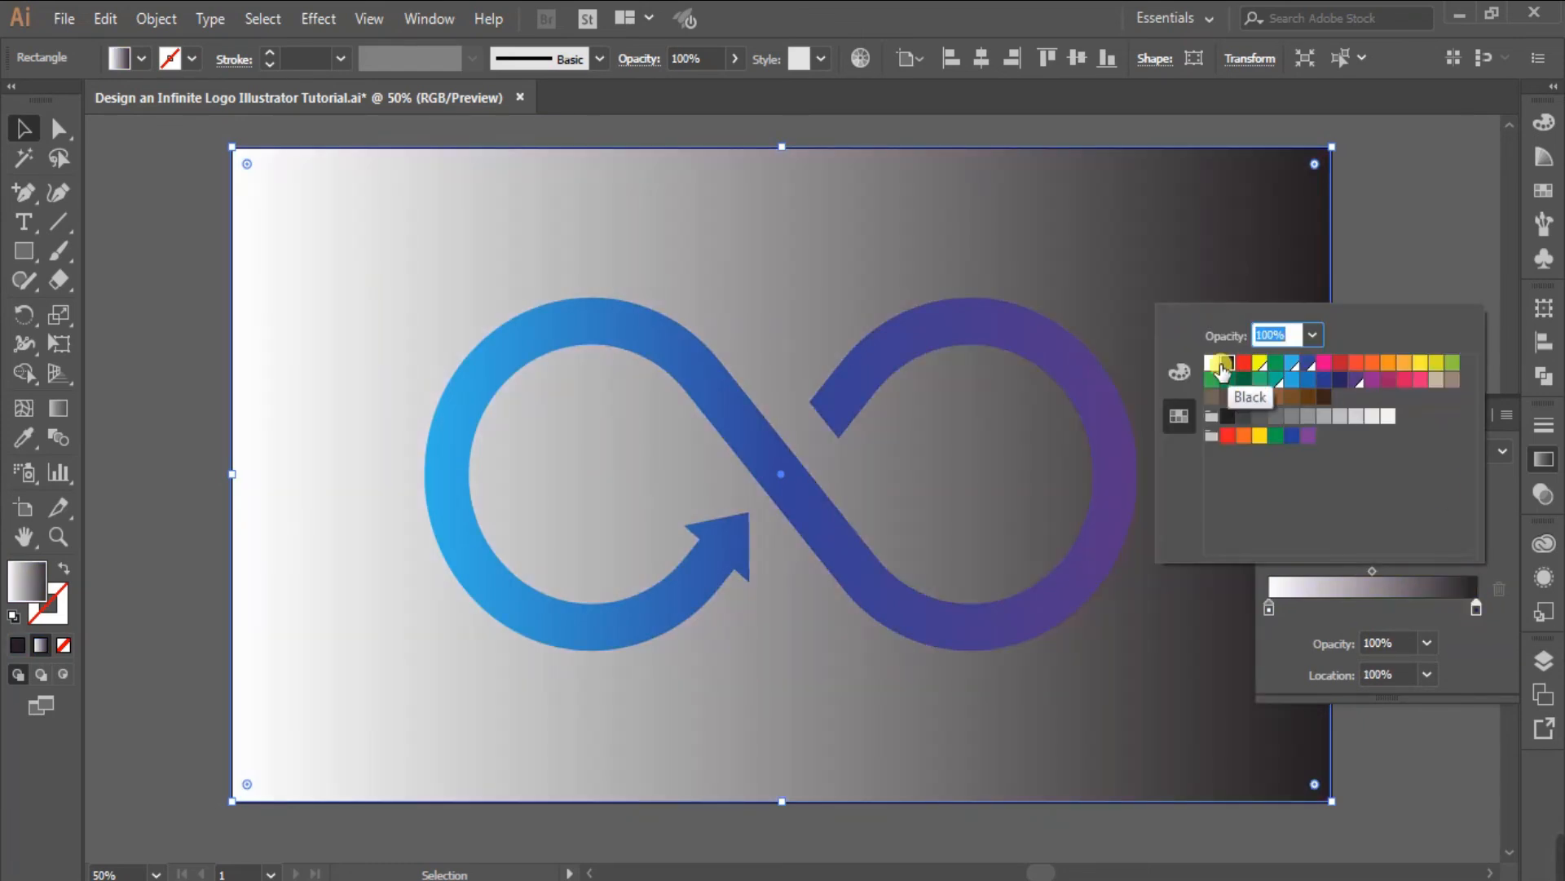
- Recolor the end stop of the background rectangle's gradient with the gray swatch C=0 M=0 Y=0 K=50
click(1180, 372)
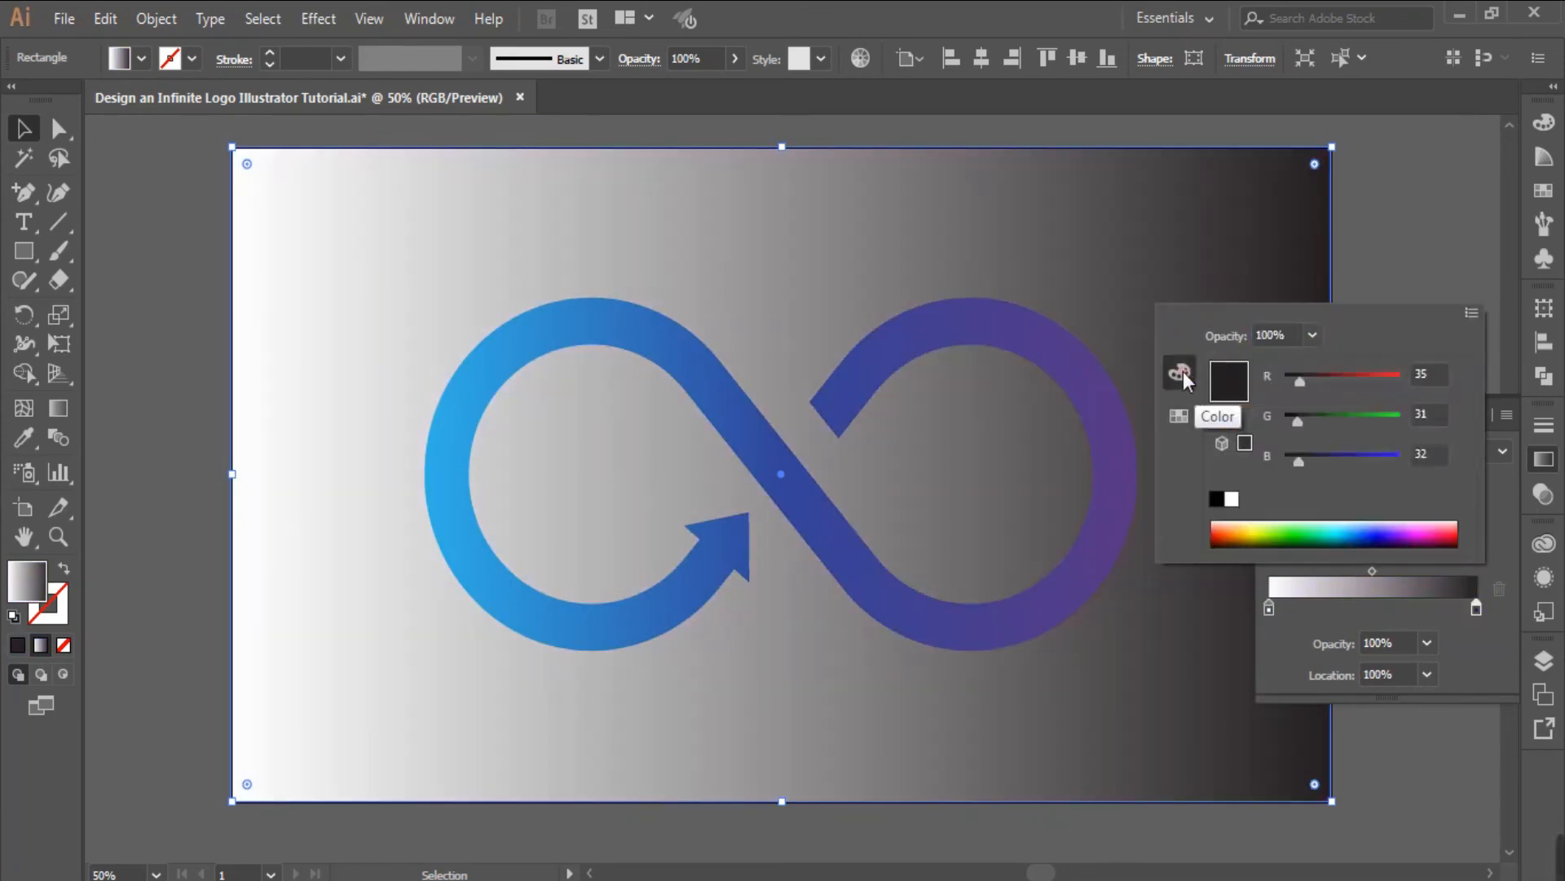
click(1219, 501)
click(1179, 415)
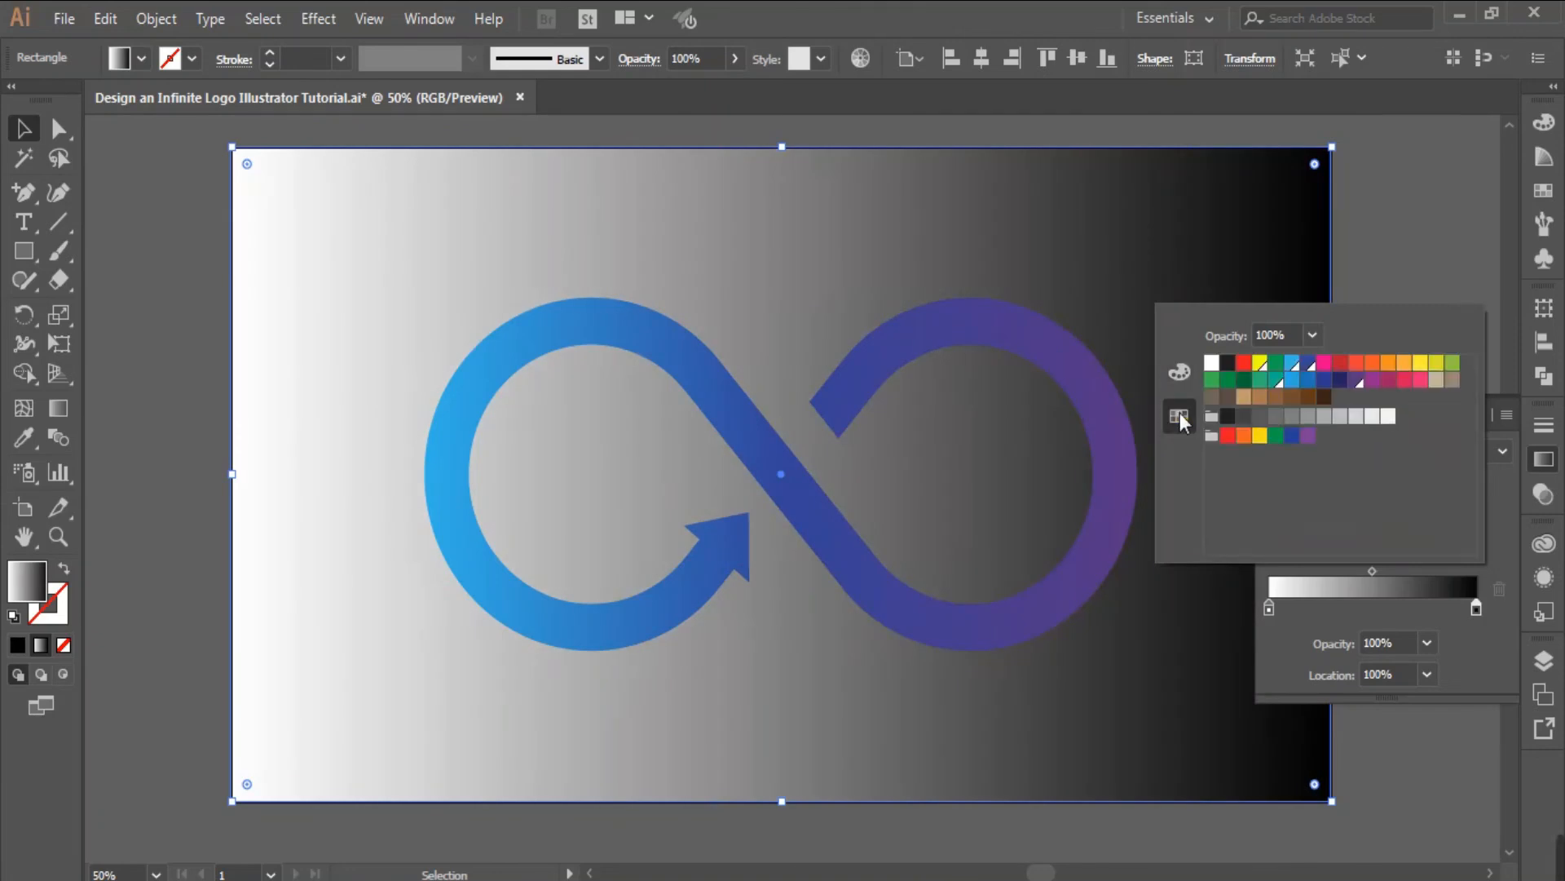
click(1324, 417)
click(1310, 418)
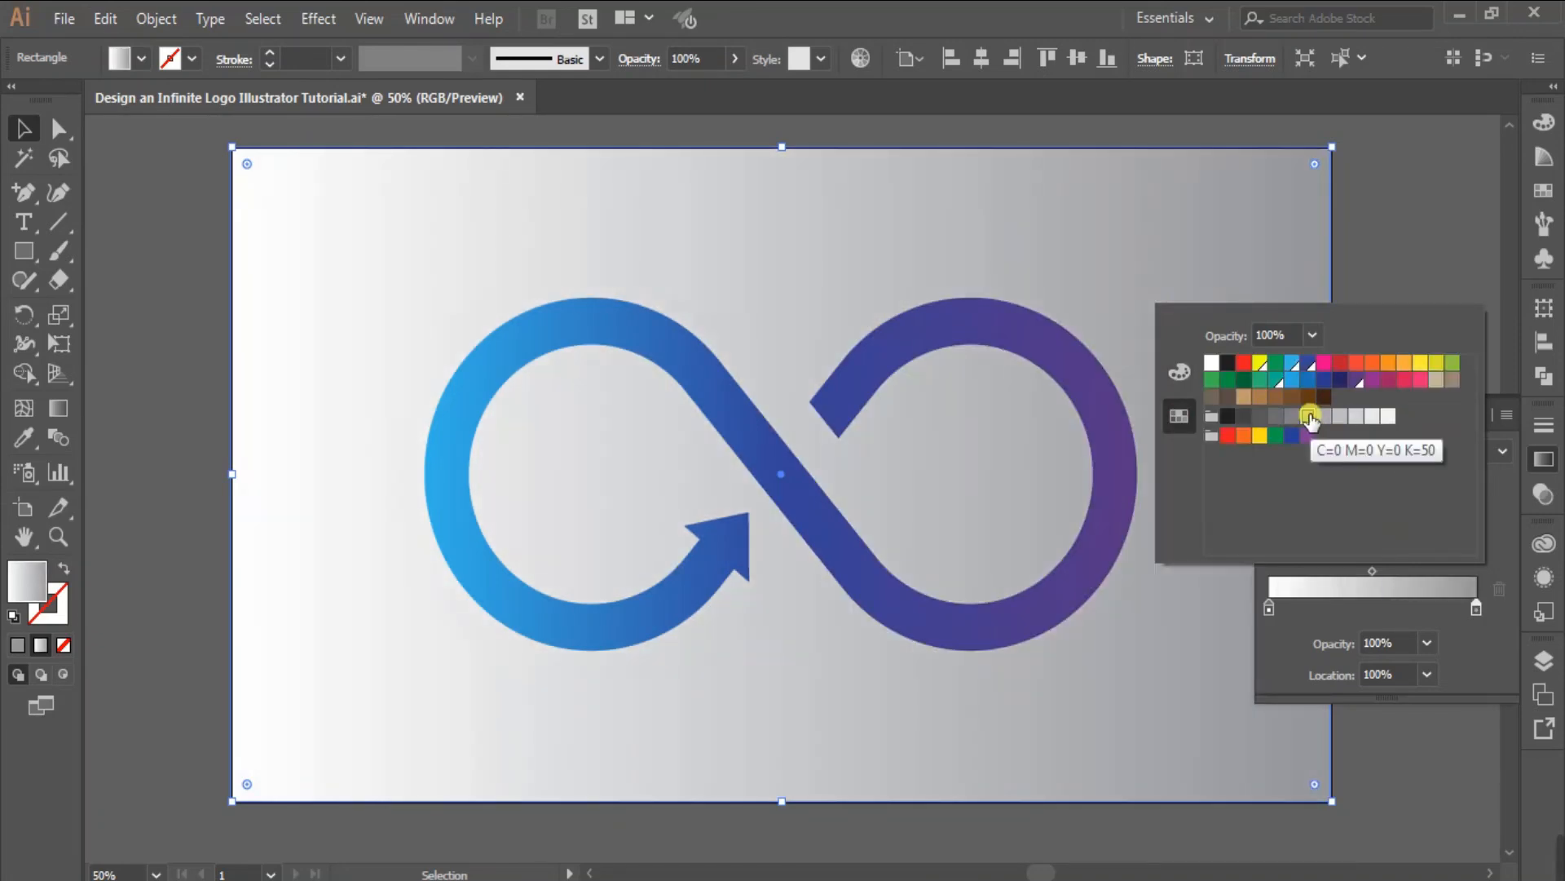
click(1499, 516)
- Change the background rectangle's gradient type to Radial
click(1472, 453)
click(1412, 503)
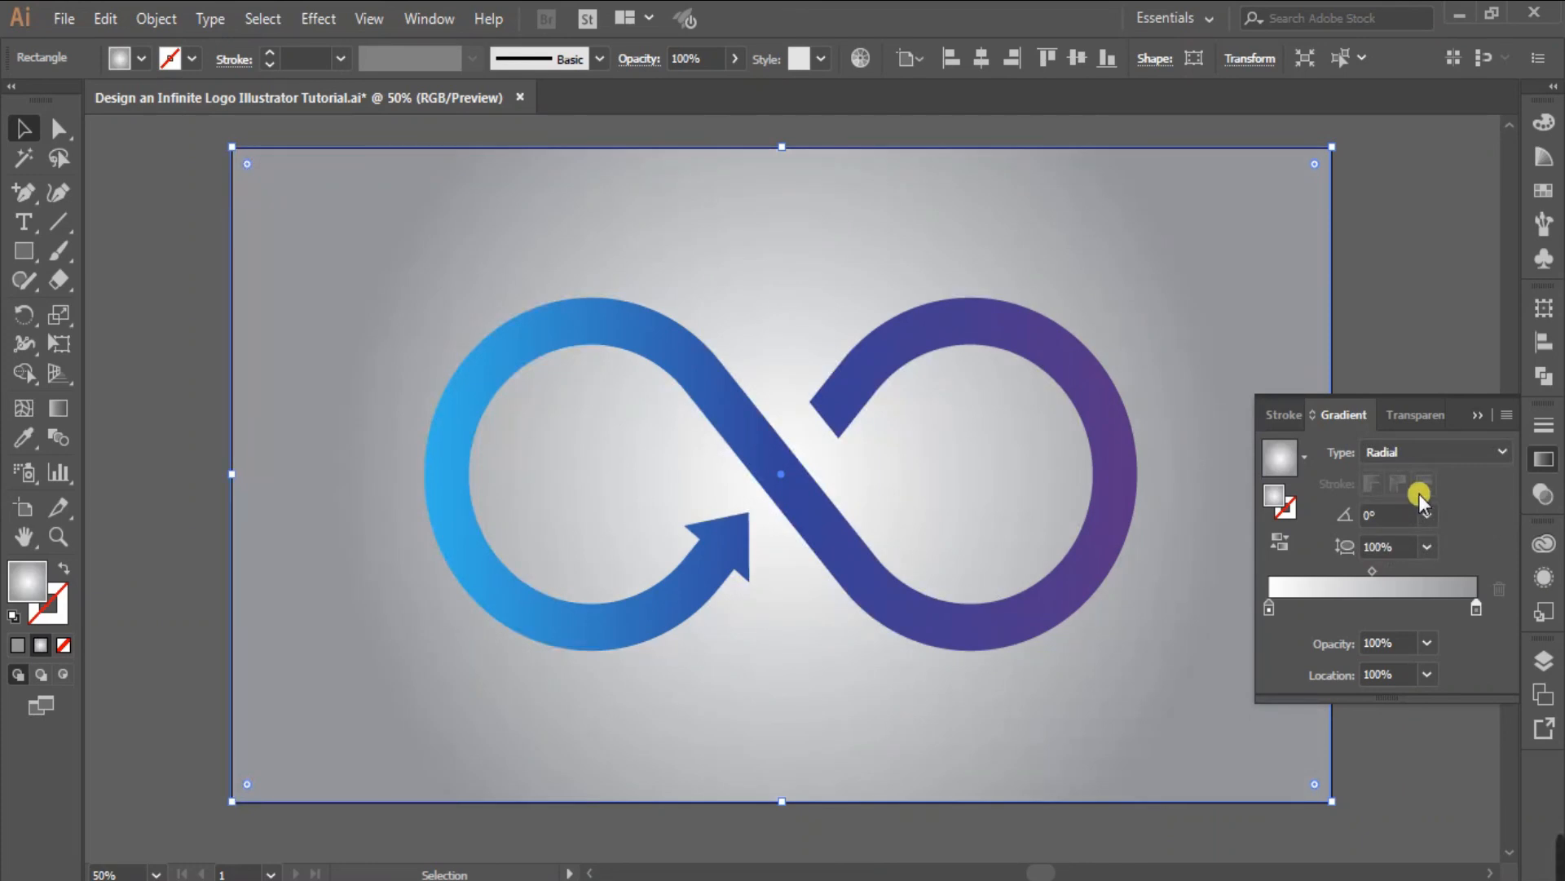
click(1480, 418)
- Extend the radial gradient's radius to the rectangle's right edge with the Gradient tool and deselect the rectangle
click(58, 407)
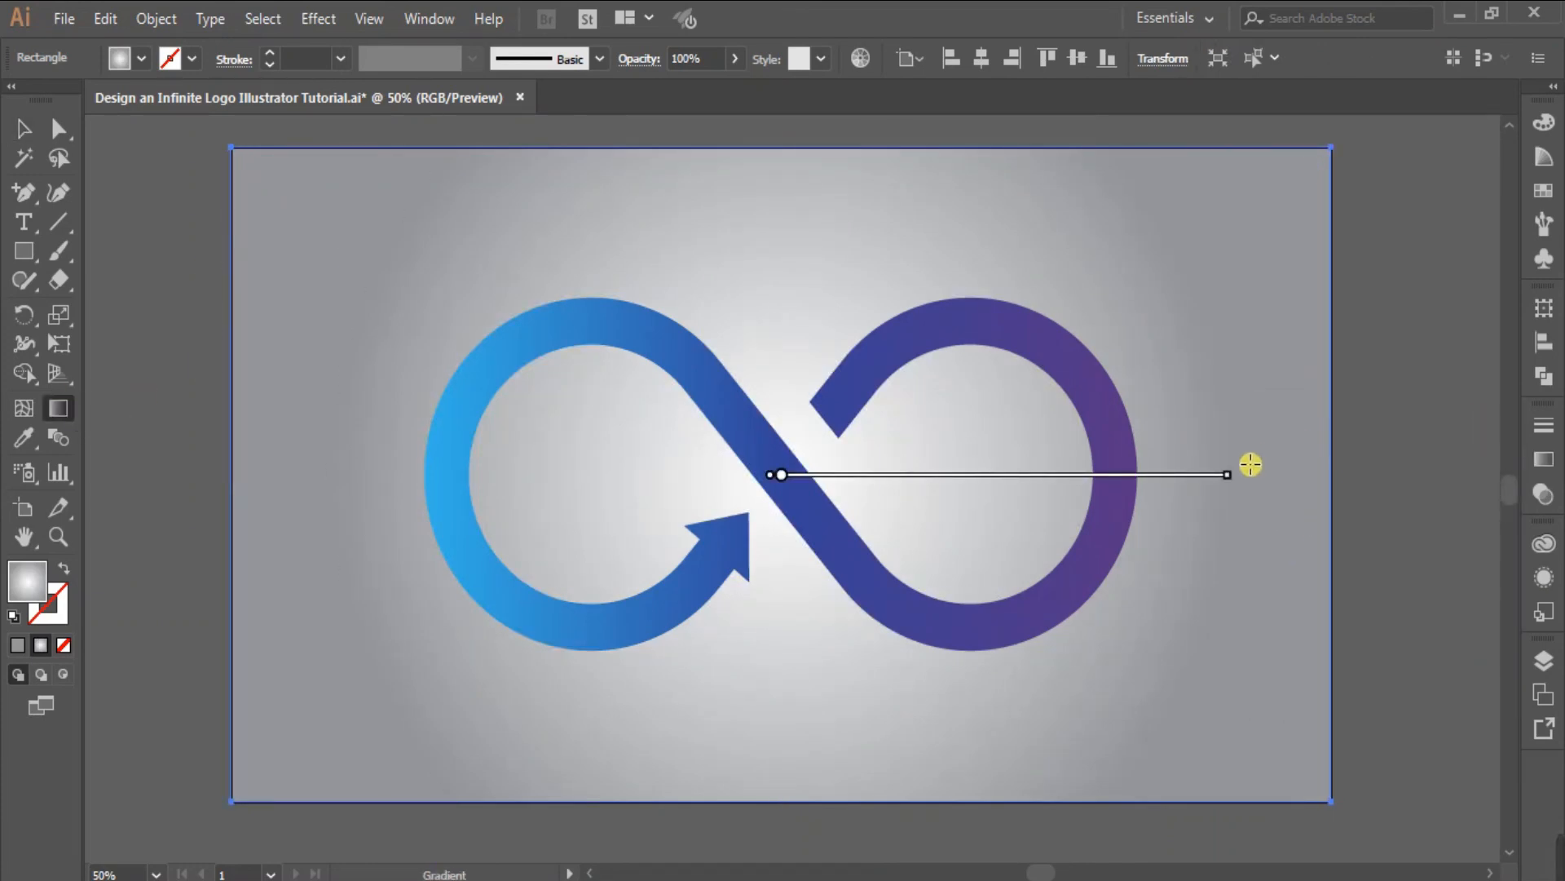
drag(1230, 479, 1333, 482)
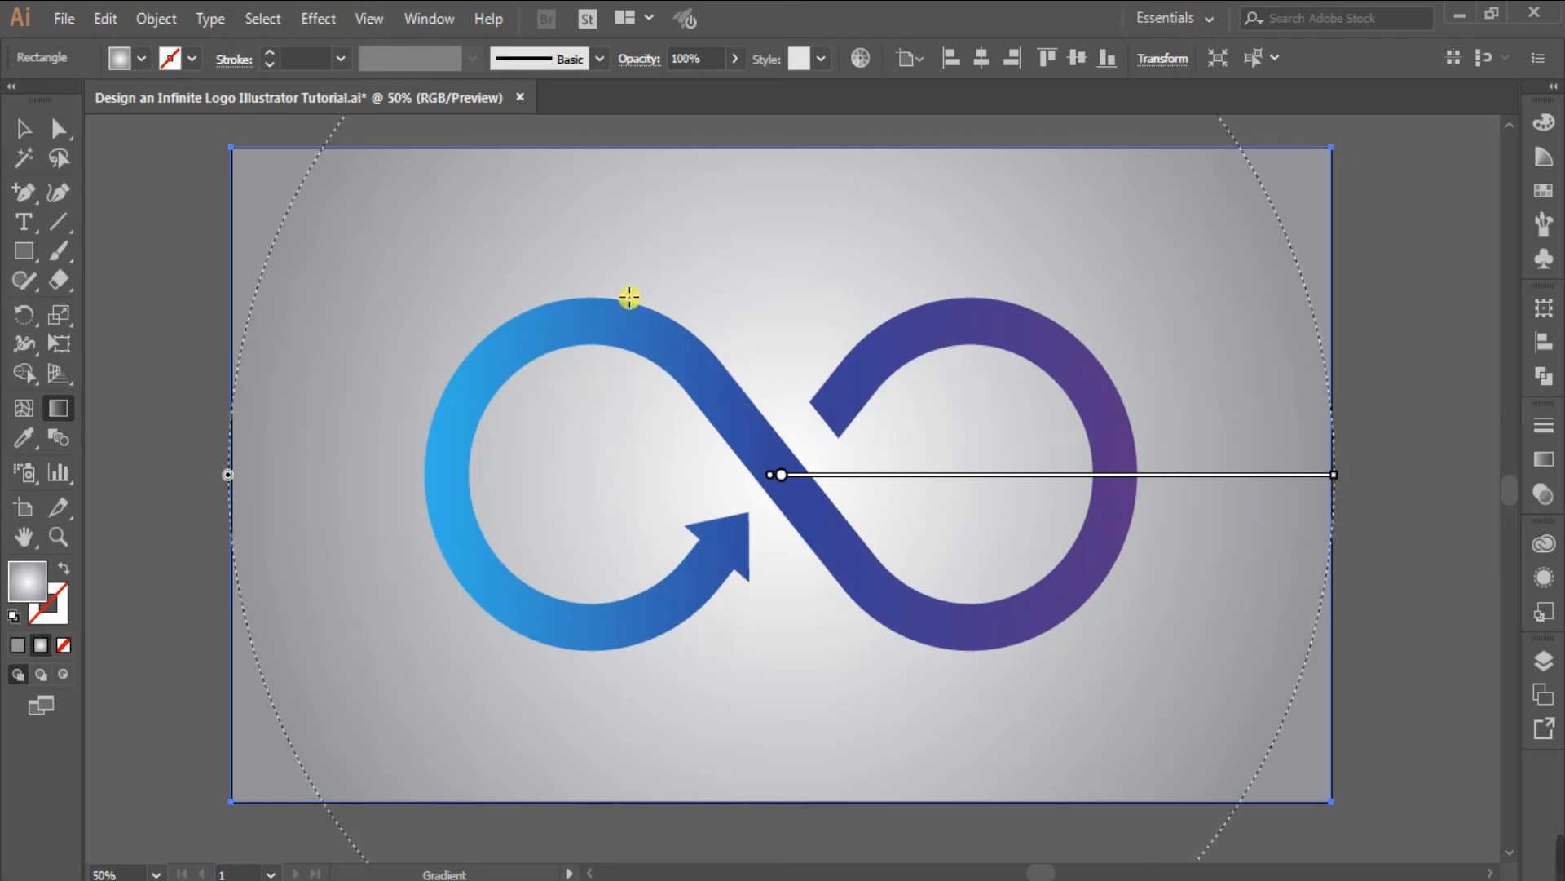
click(23, 128)
click(157, 187)
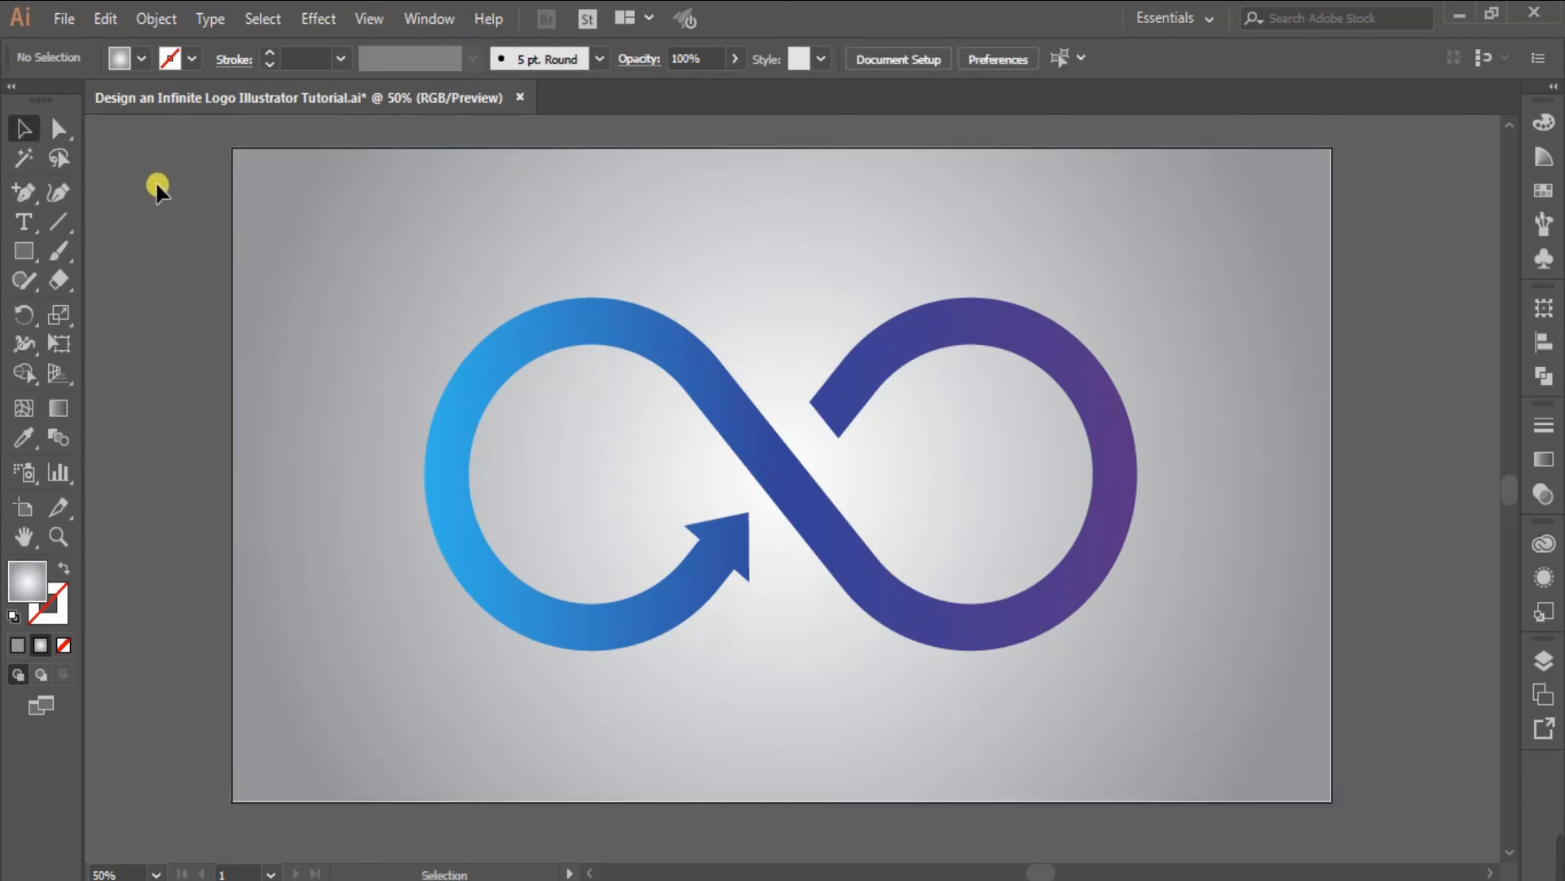